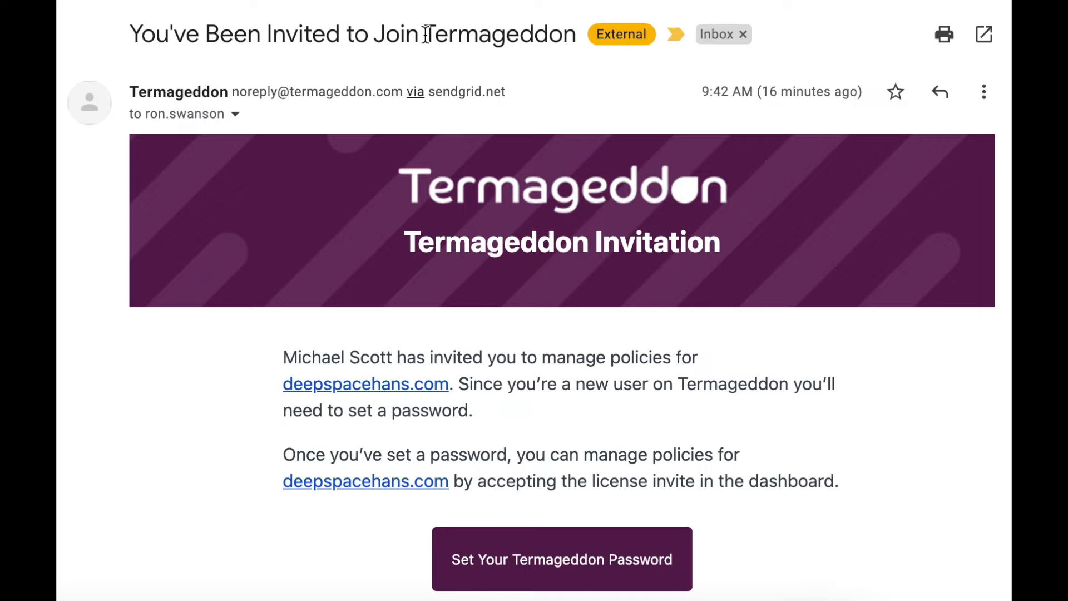
Step: Scroll the invitation email and follow its 'Set Your Termageddon Password' link
scroll(570, 299, "down", 1)
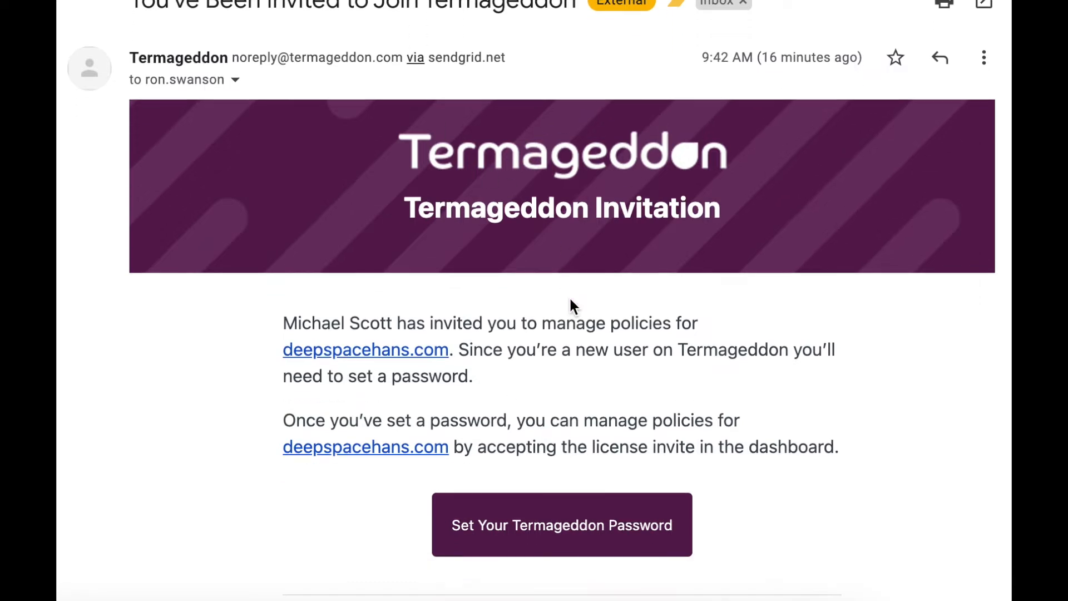
left_click(548, 540)
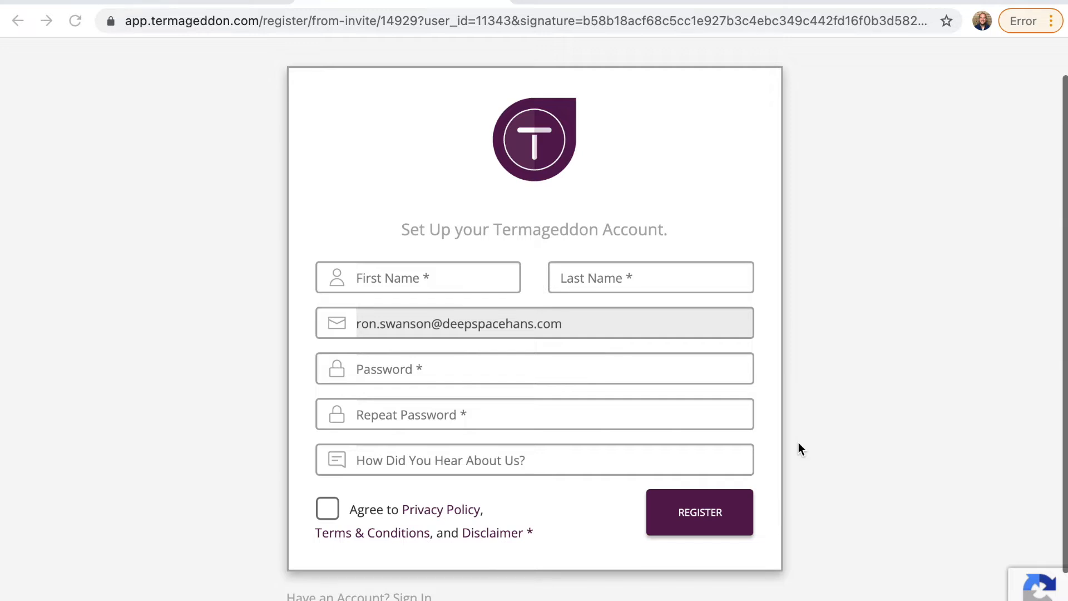
Step: Enter the account holder's first and last name and the new password twice
left_click(423, 280)
type("Ron")
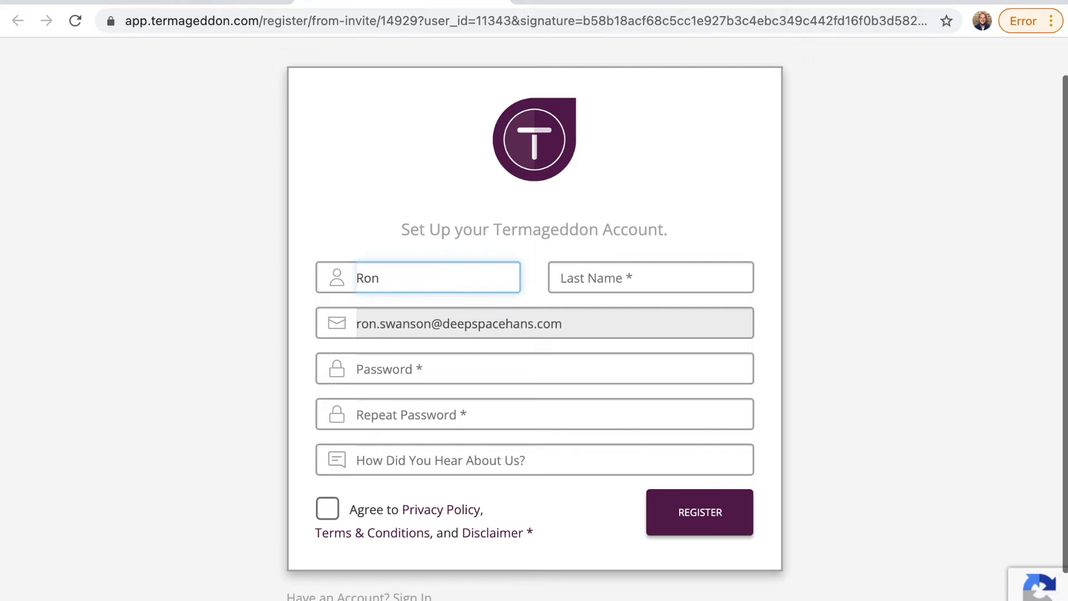
key("Tab")
type("Swanson")
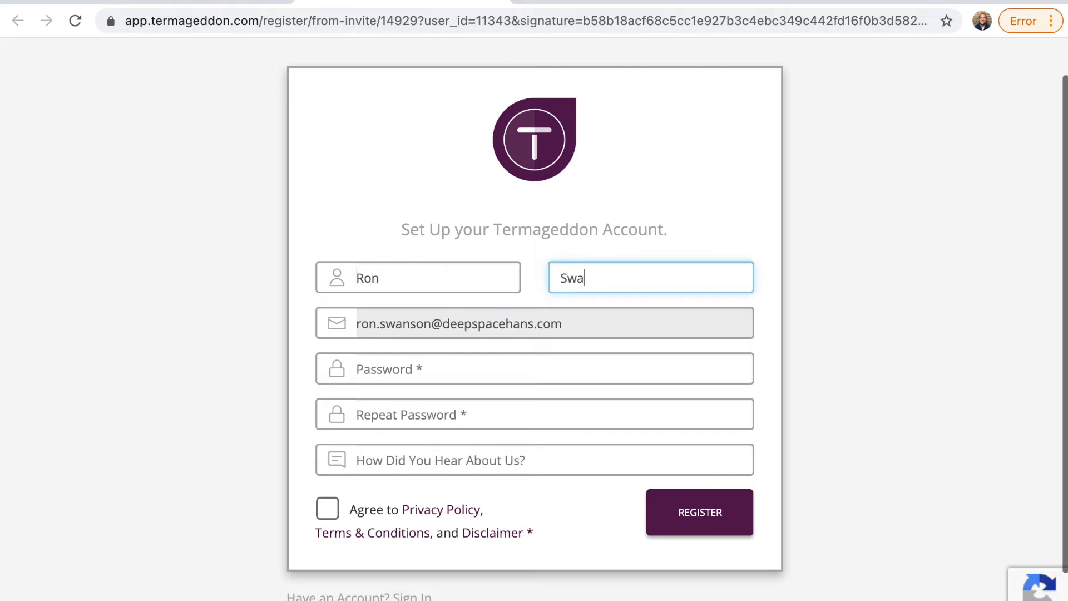
left_click(377, 359)
type("*******")
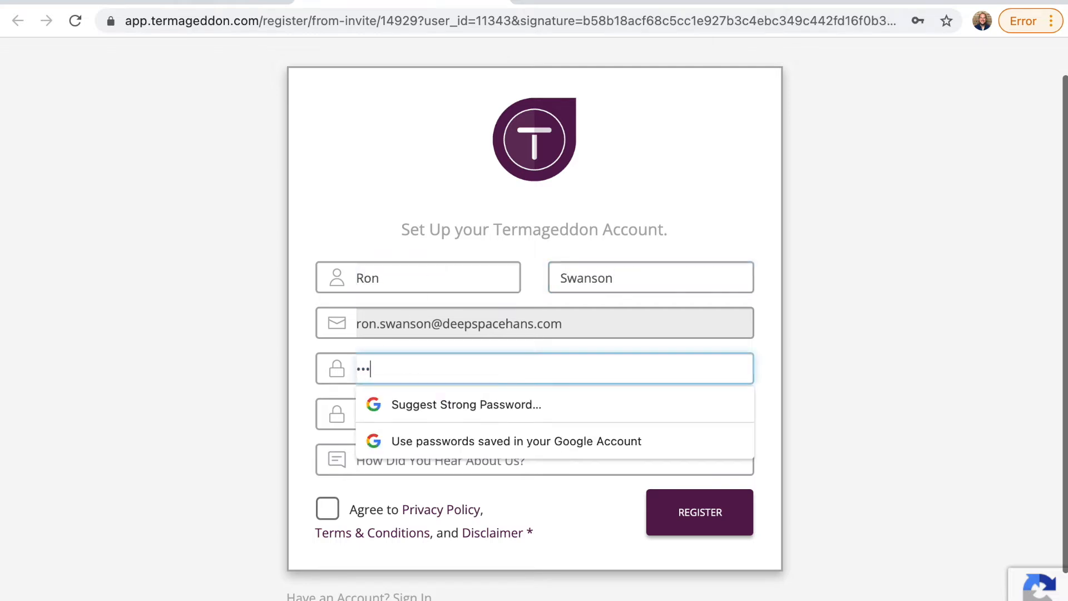
type("*")
key("Tab")
type("********")
Step: Name the web developer as the referral source, agree to the terms, and register
key("Tab")
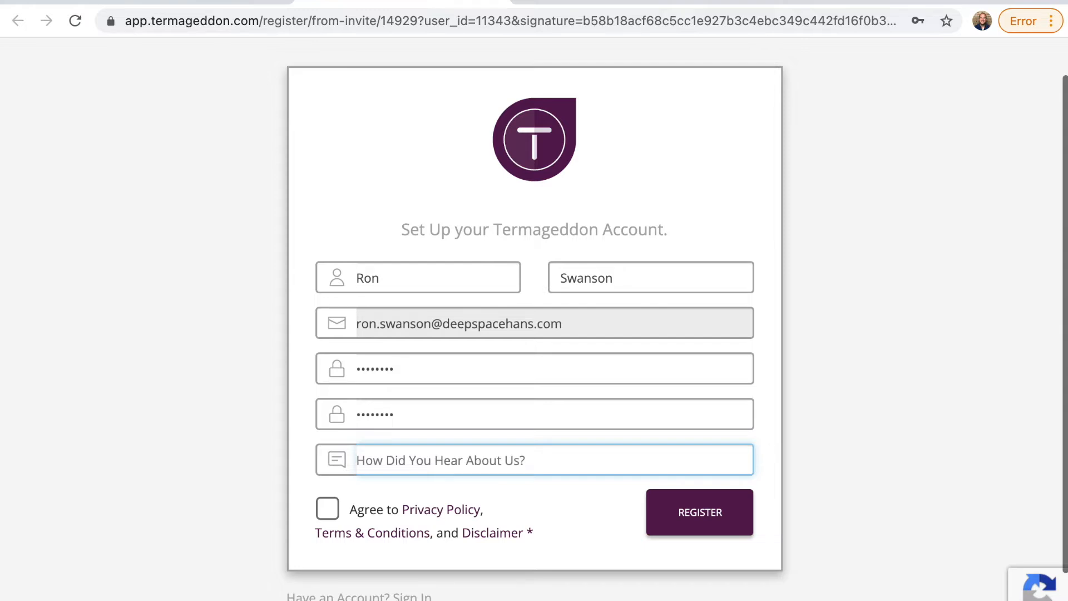
type("Michael S")
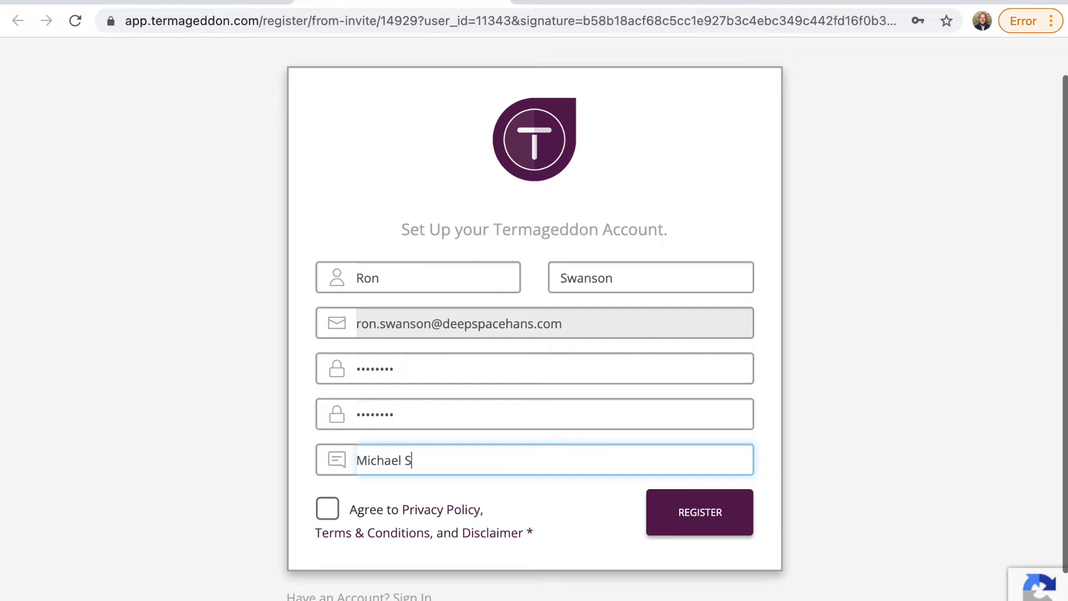
type("cott - my web developer")
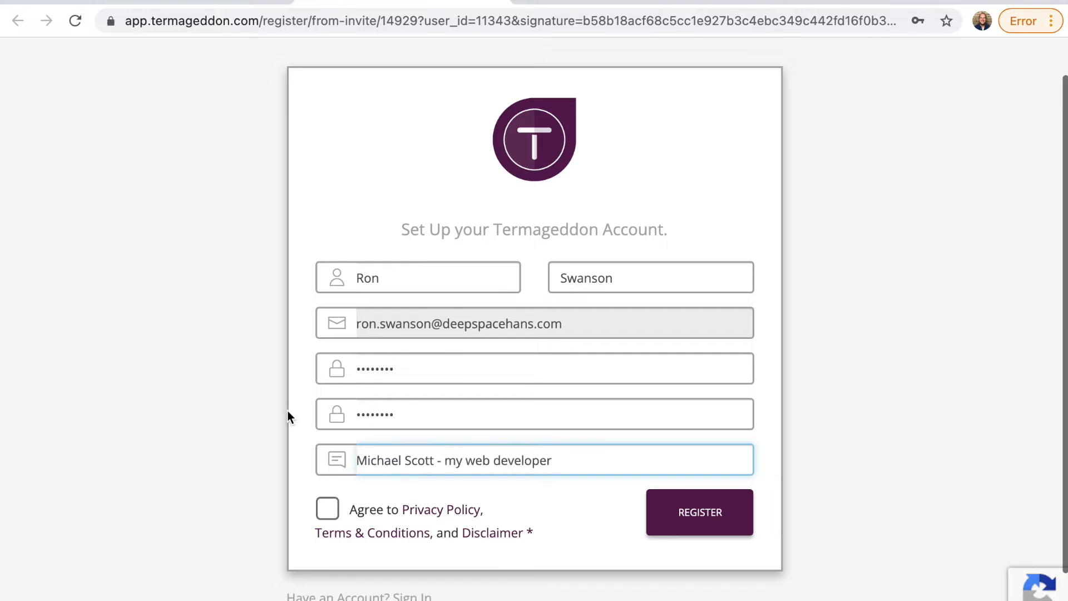
left_click(326, 511)
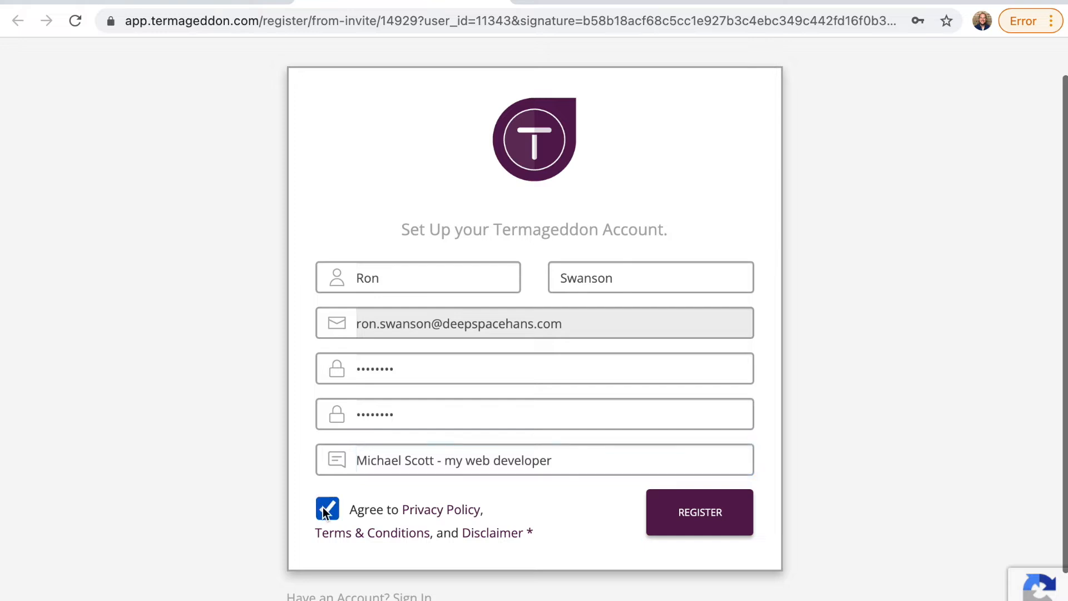
left_click(696, 532)
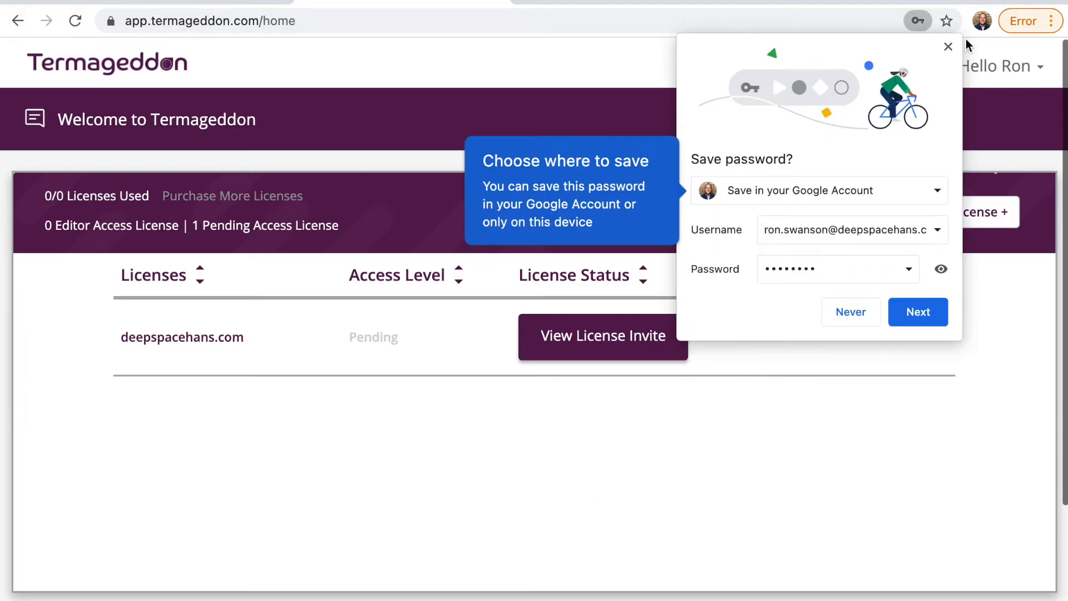
Step: Dismiss the save-password prompt, accept the deepspacehans.com license invite, and continue its setup
left_click(949, 47)
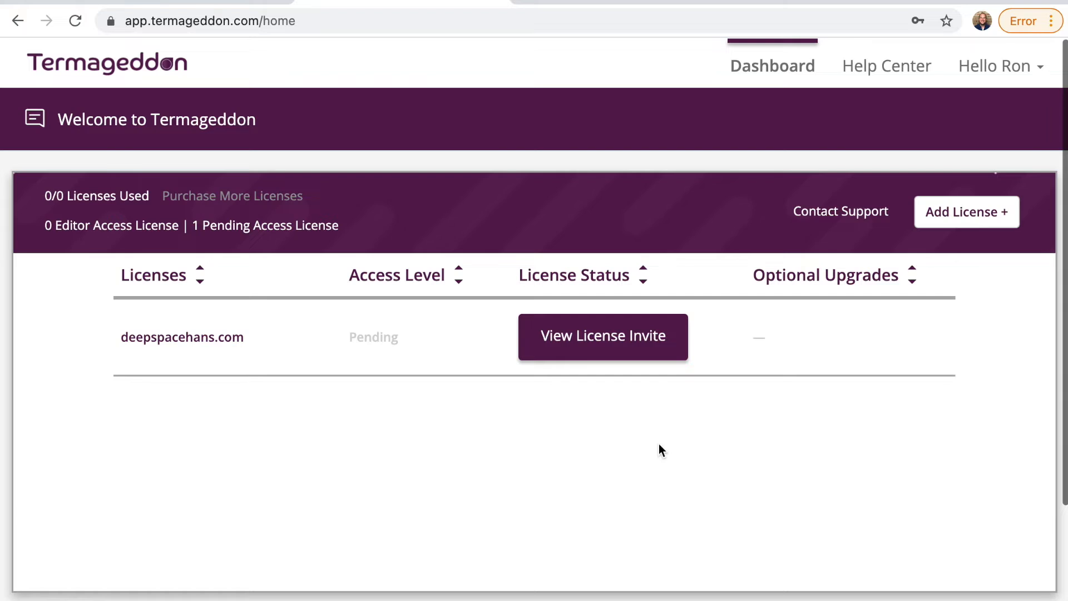
left_click(623, 358)
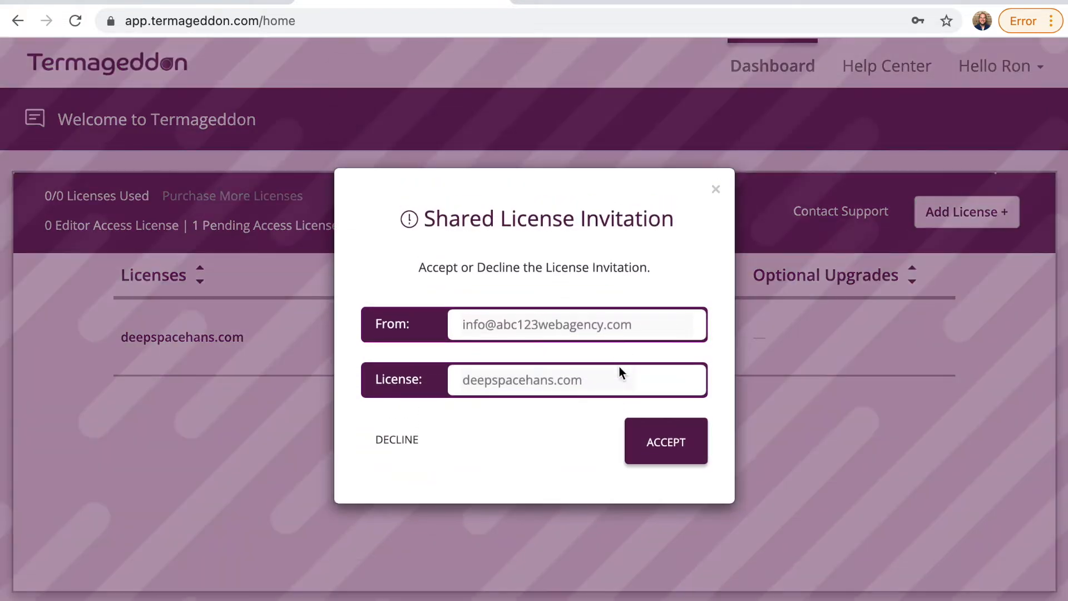
left_click(678, 451)
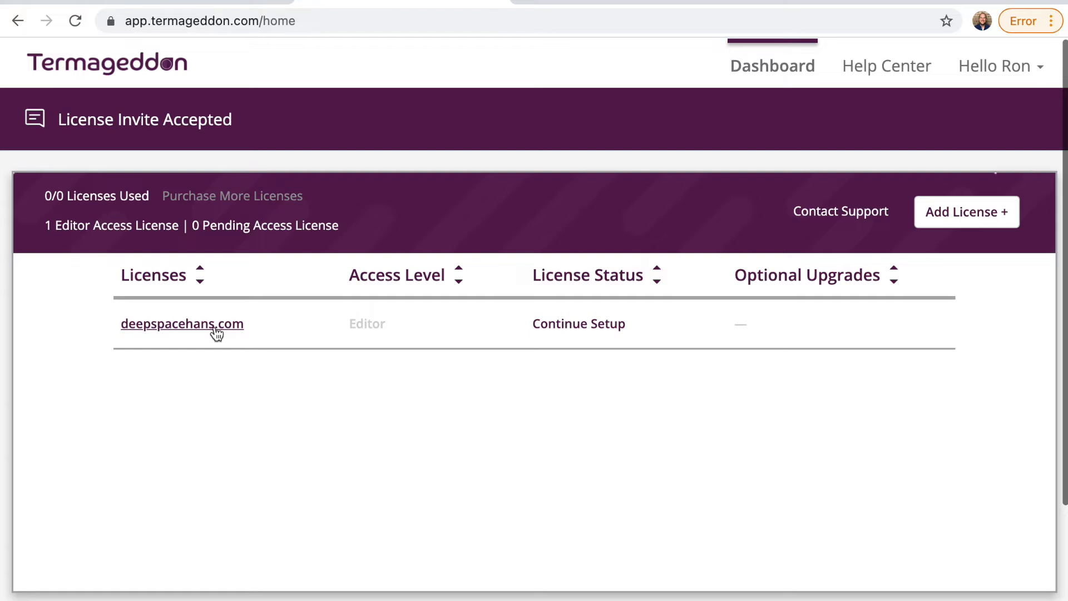
left_click(554, 328)
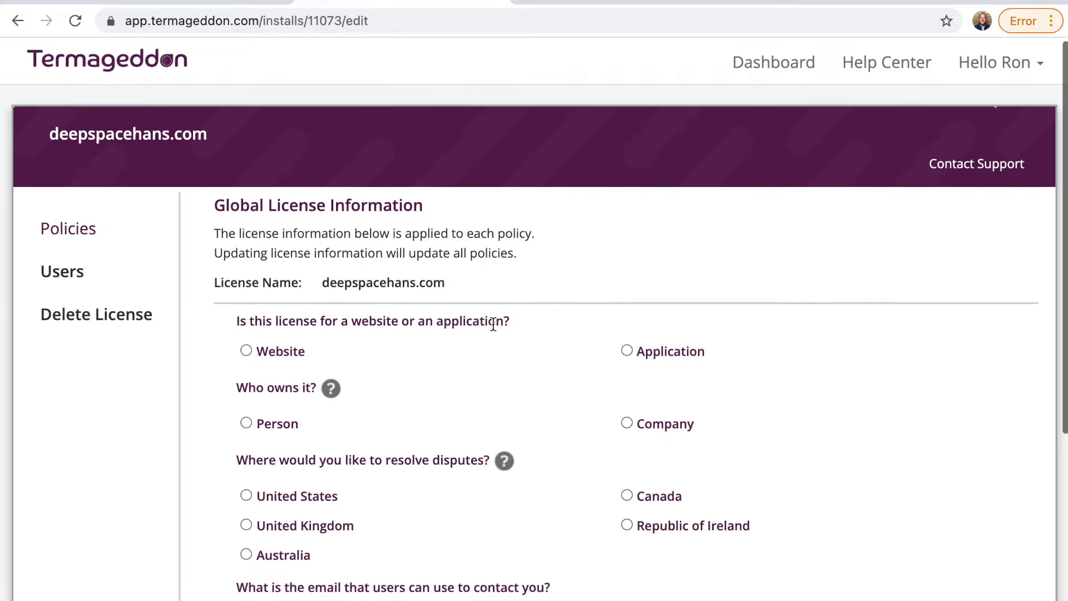
Step: Mark the license as a website with the URL deepspacehans.com
scroll(493, 324, "down", 2)
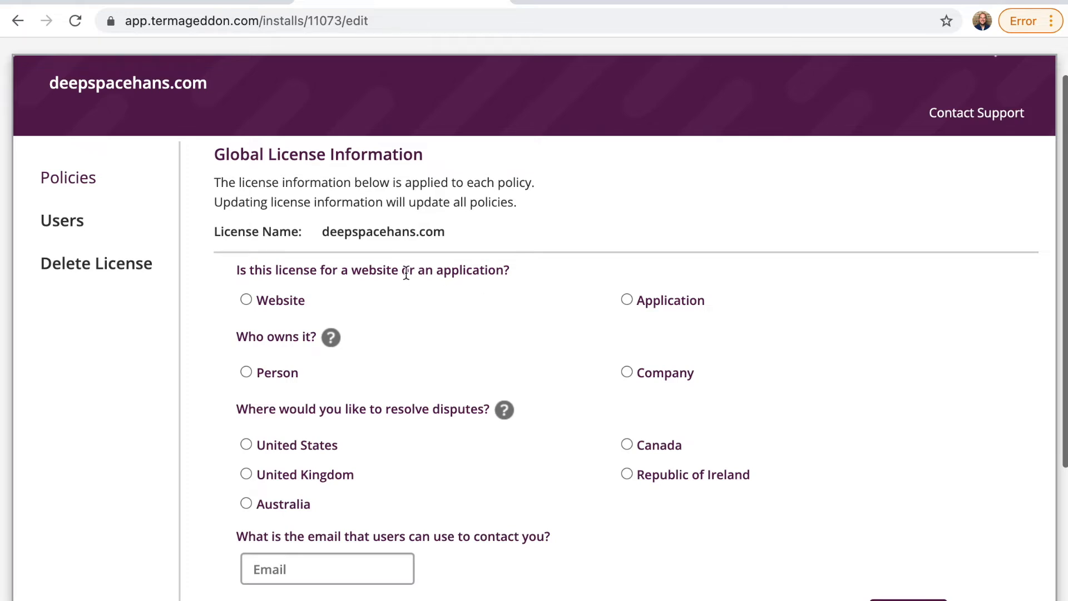
scroll(359, 273, "down", 2)
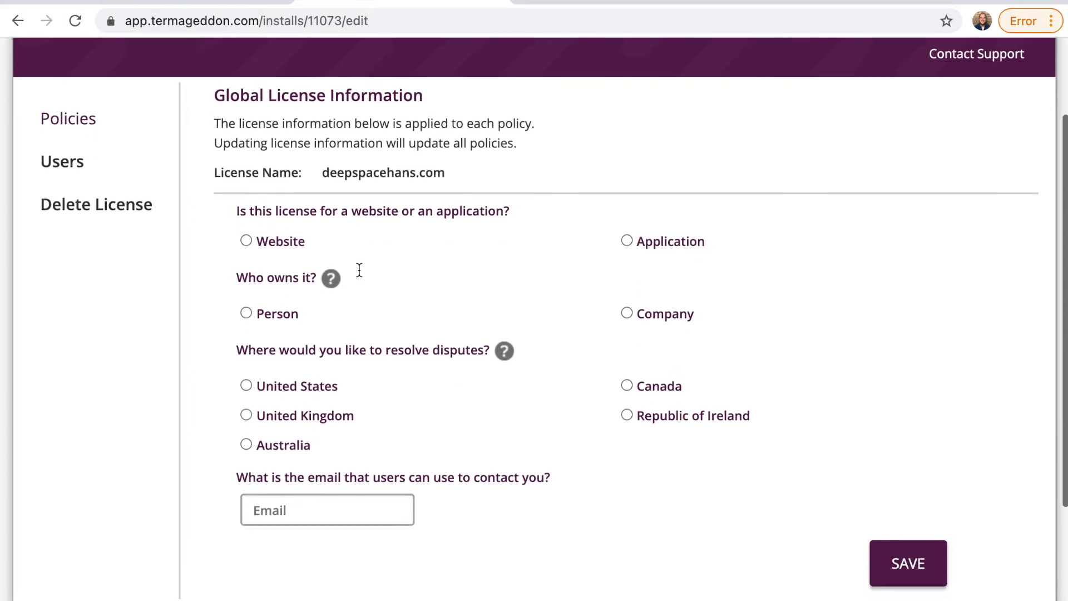
scroll(358, 272, "up", 1)
left_click(281, 283)
left_click(315, 356)
type("deepspac")
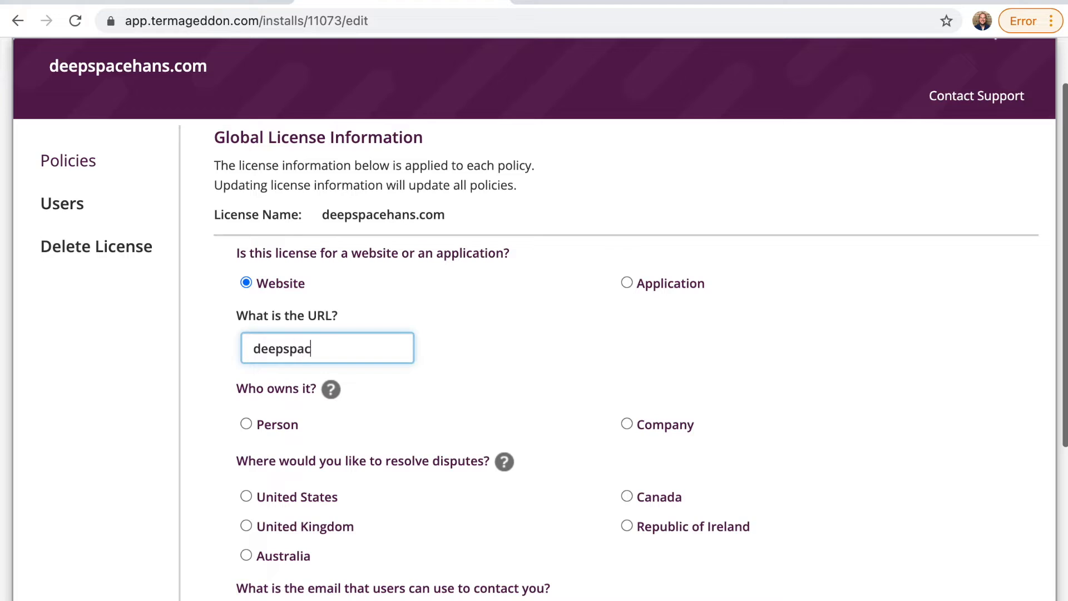
type("ehans.com")
Step: Set the website as company-owned, with the company name DeepSpaceHans LLC
scroll(369, 294, "down", 2)
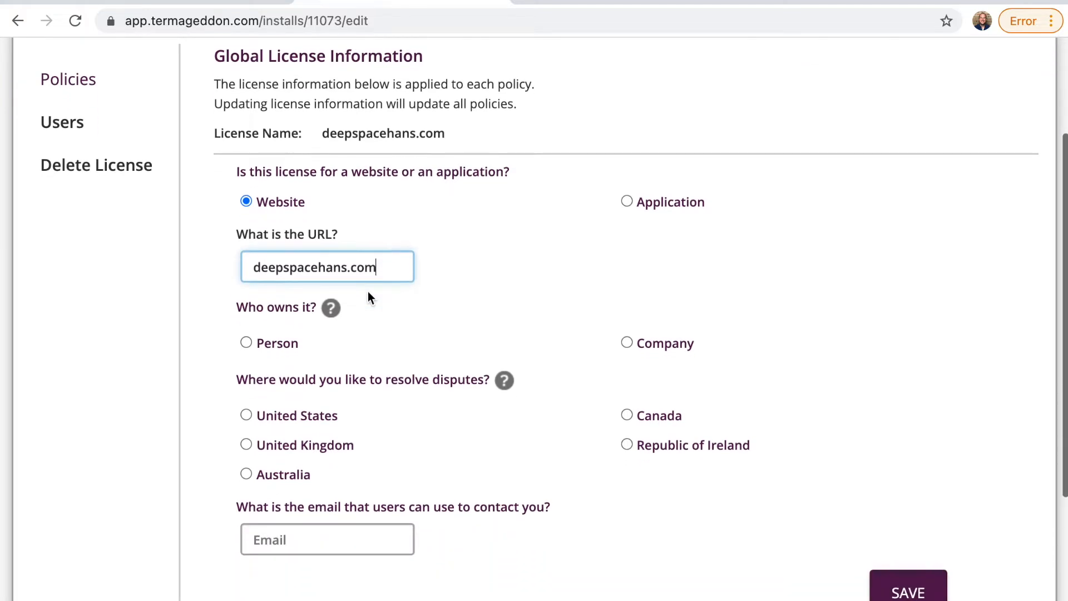
triple_click(285, 307)
left_click(664, 343)
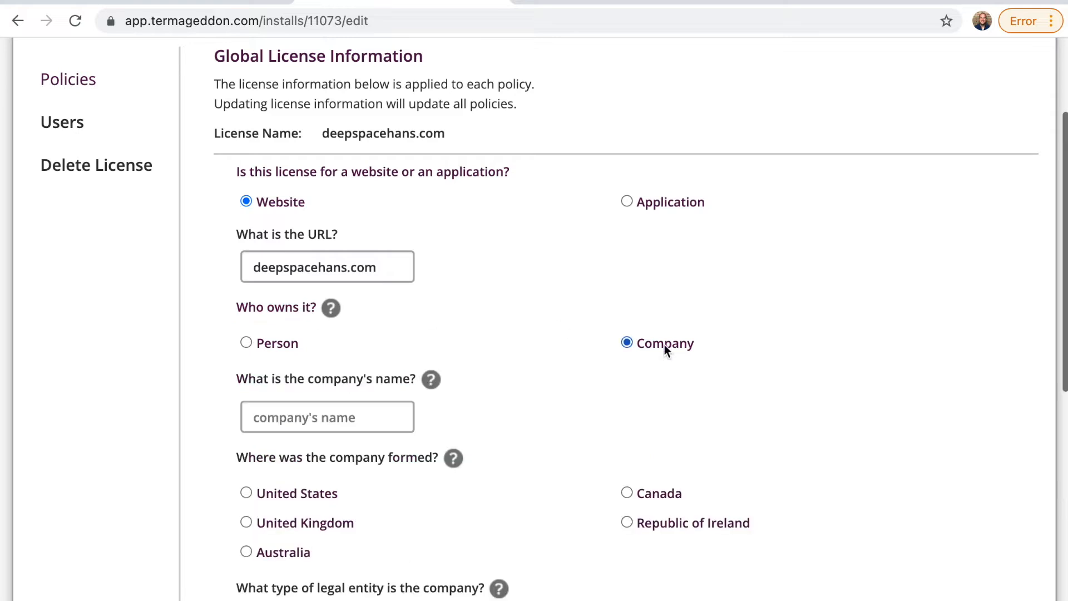
left_click(355, 416)
type("DeepSpa")
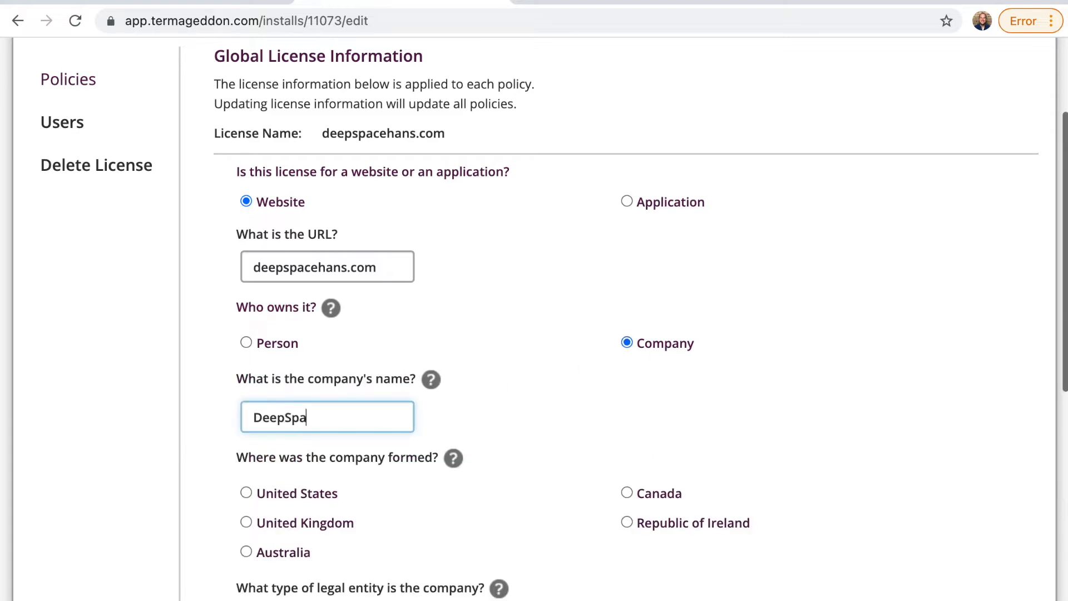
type("ceHans LLC")
Step: Record the company as a Limited Liability Company formed in Delaware, United States
scroll(404, 340, "down", 3)
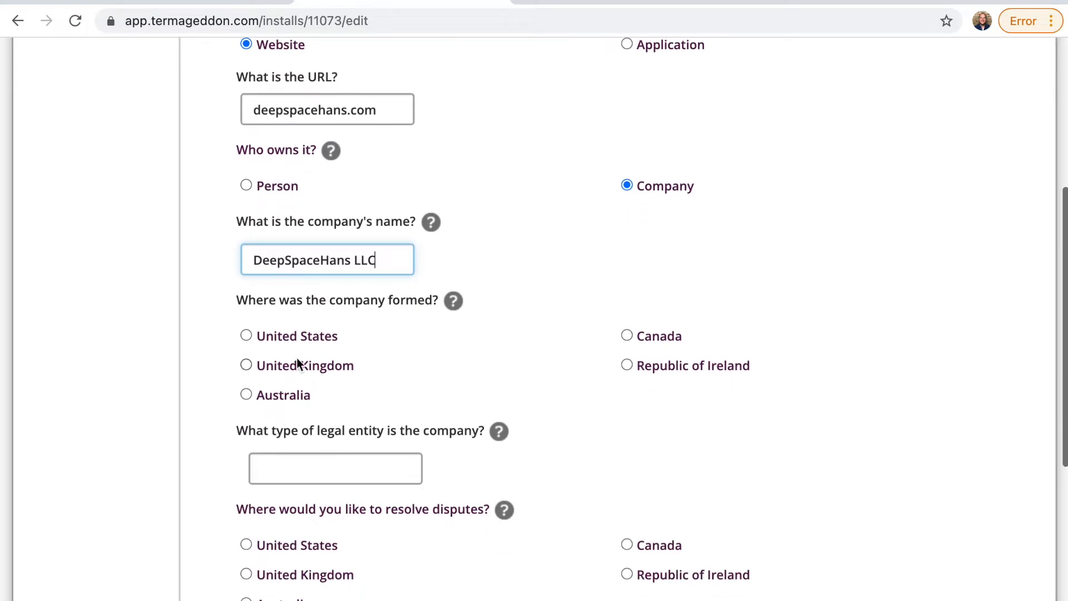
left_click(300, 337)
left_click(352, 458)
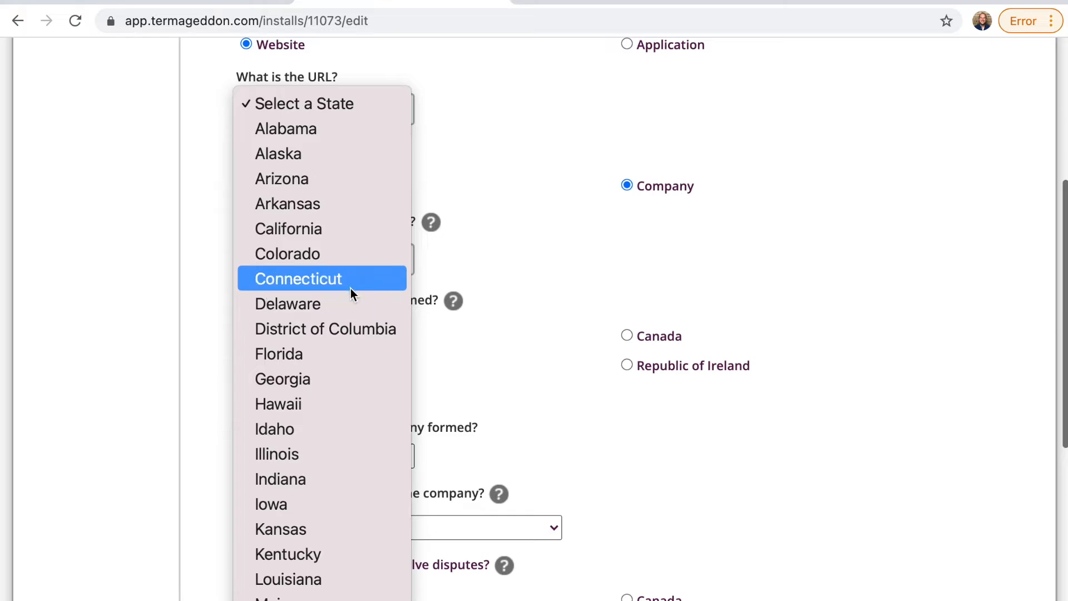
left_click(340, 304)
scroll(470, 347, "down", 3)
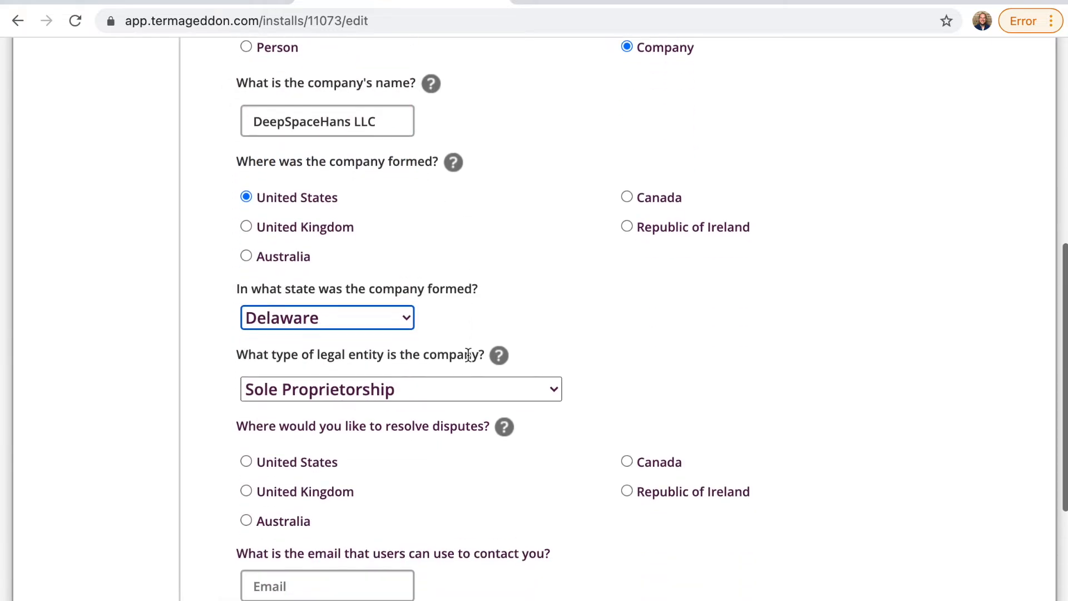
left_click(452, 394)
left_click(415, 467)
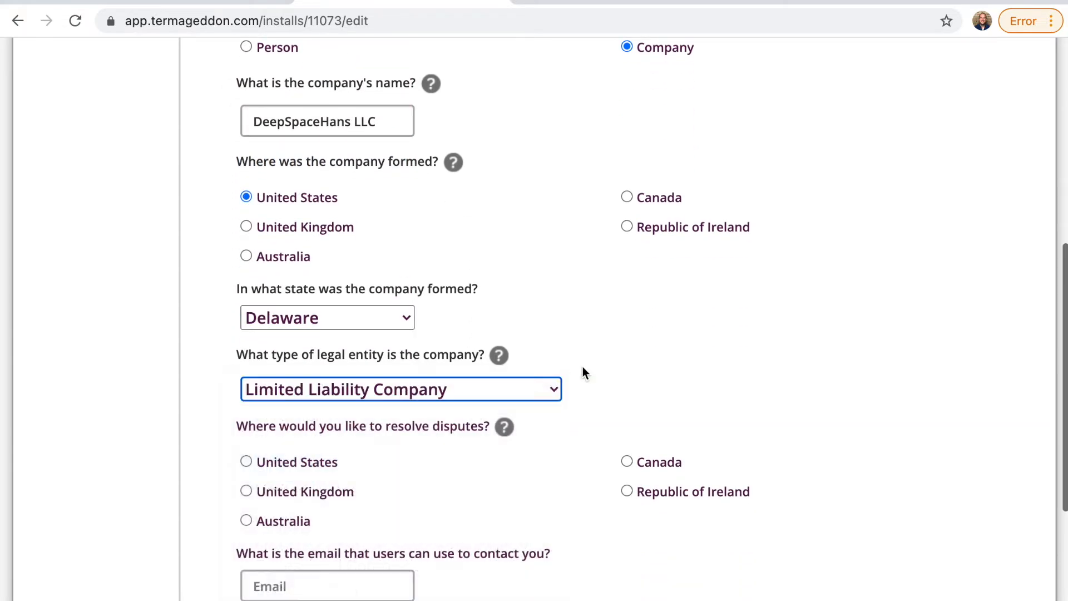
scroll(583, 367, "down", 1)
scroll(582, 366, "down", 1)
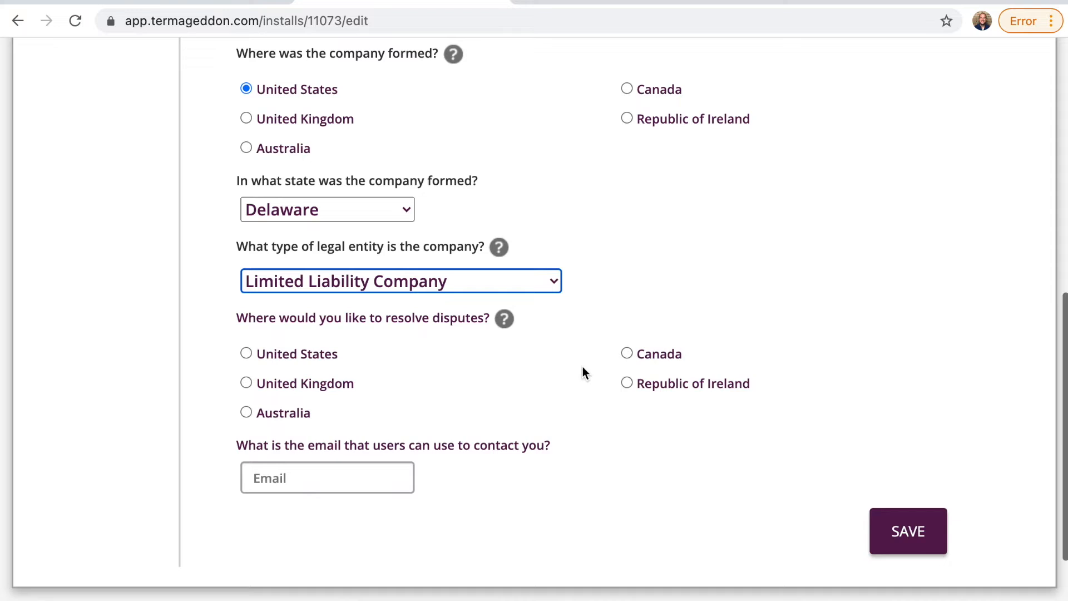
triple_click(438, 322)
Step: Set dispute resolution to the United States, state Illinois, county Cook
left_click(453, 325)
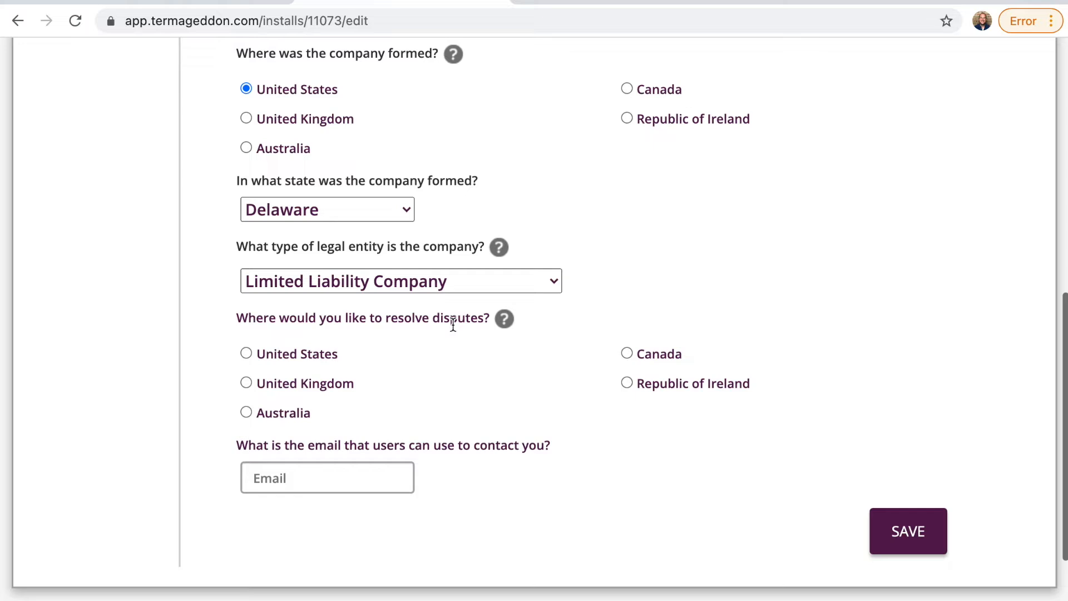
scroll(453, 325, "down", 2)
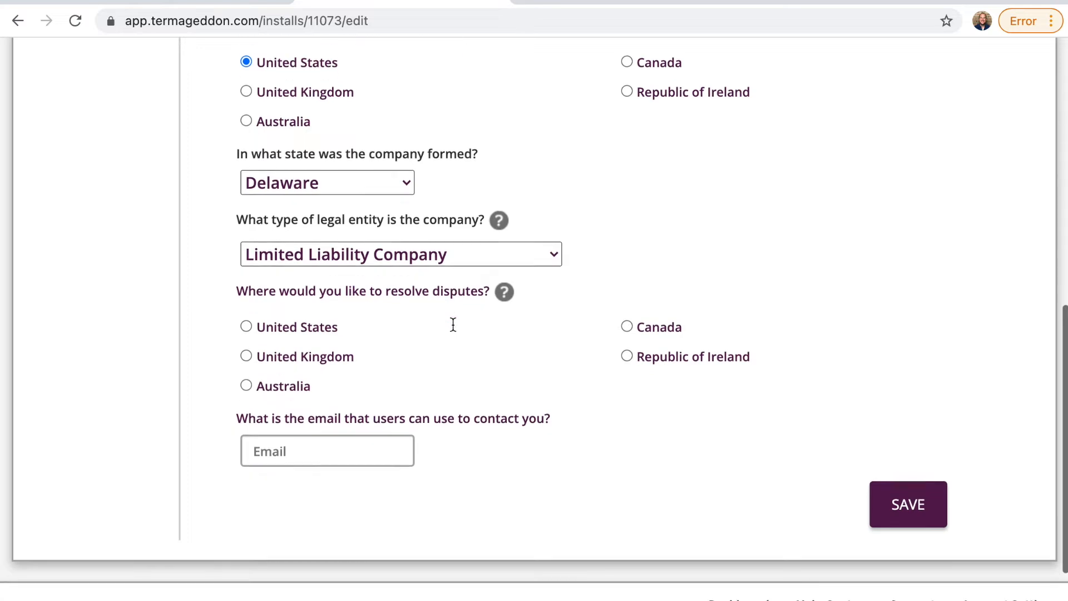
left_click(313, 305)
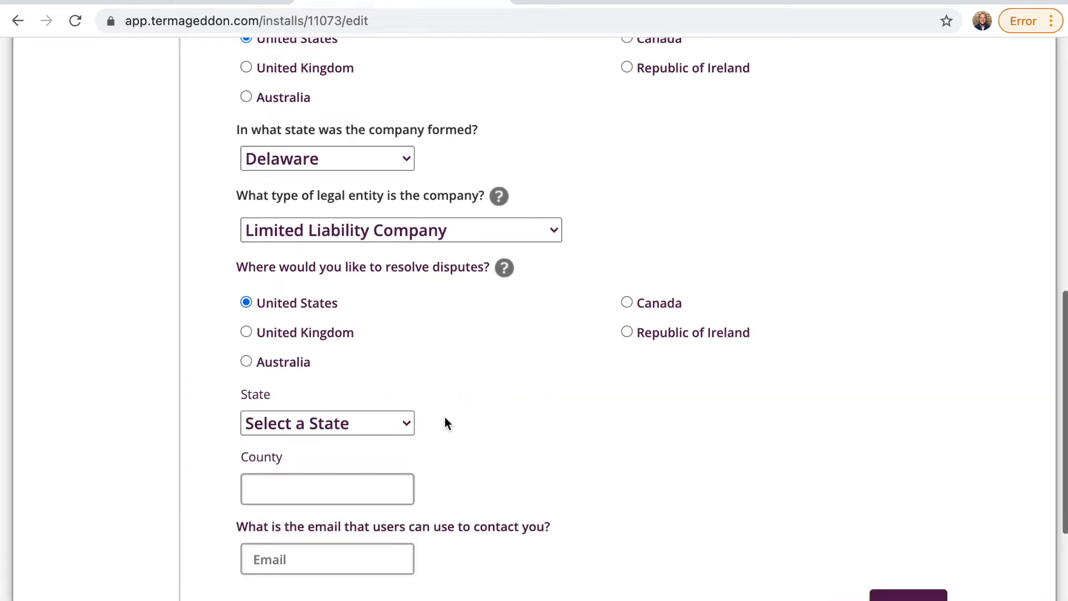
scroll(445, 423, "down", 2)
left_click(354, 375)
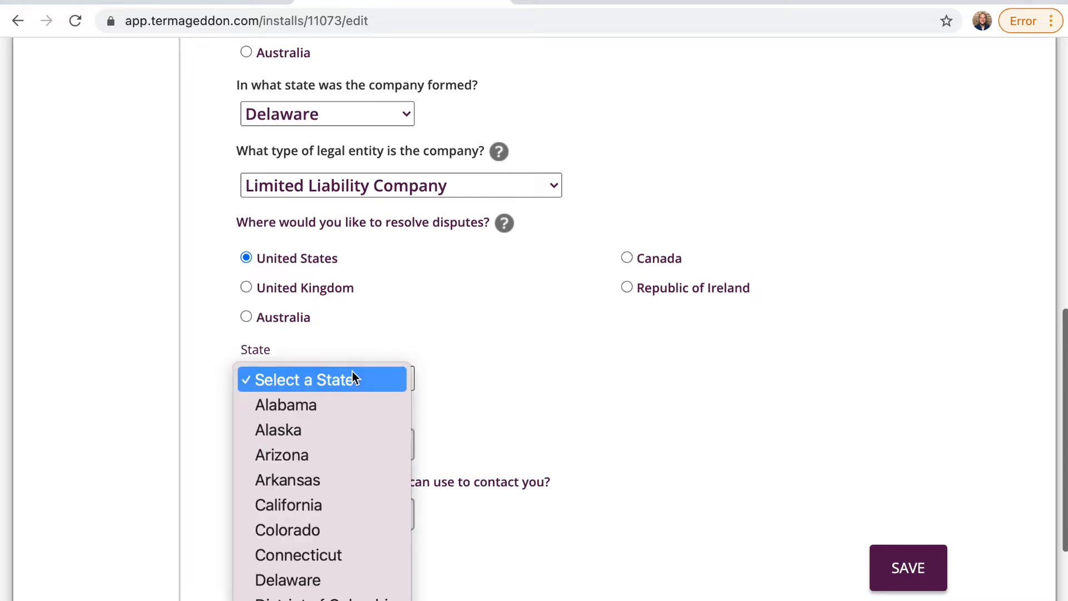
scroll(328, 563, "down", 3)
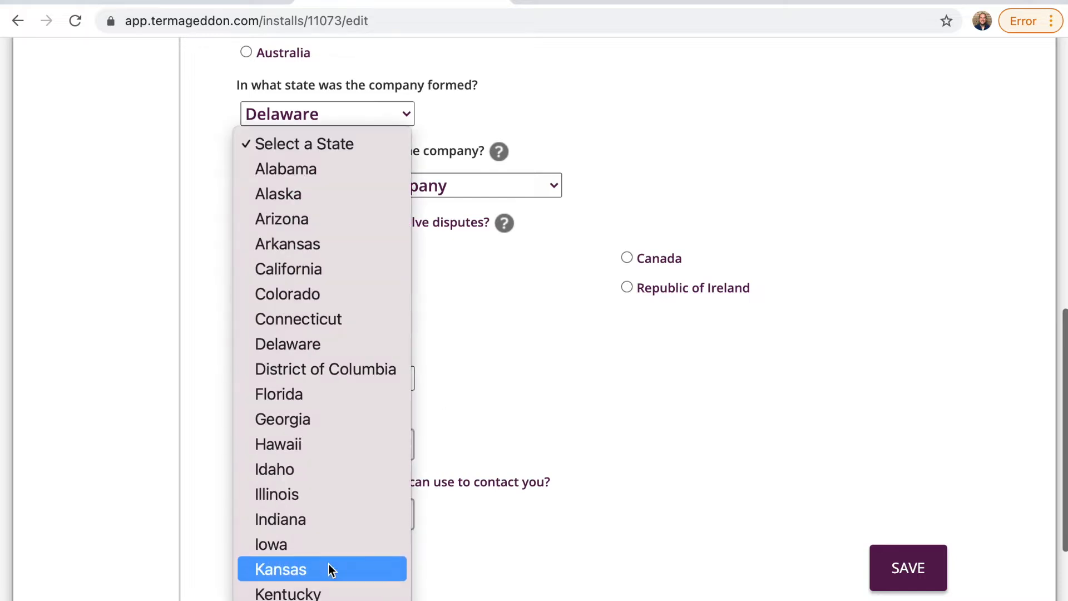
left_click(343, 493)
left_click(349, 452)
type("Cook")
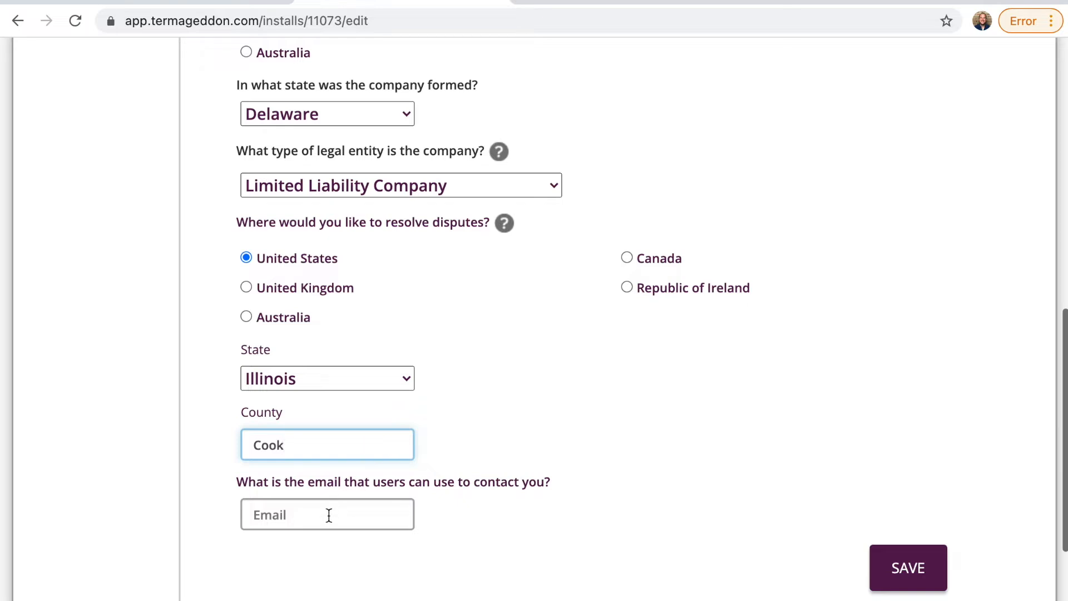
left_click(376, 485)
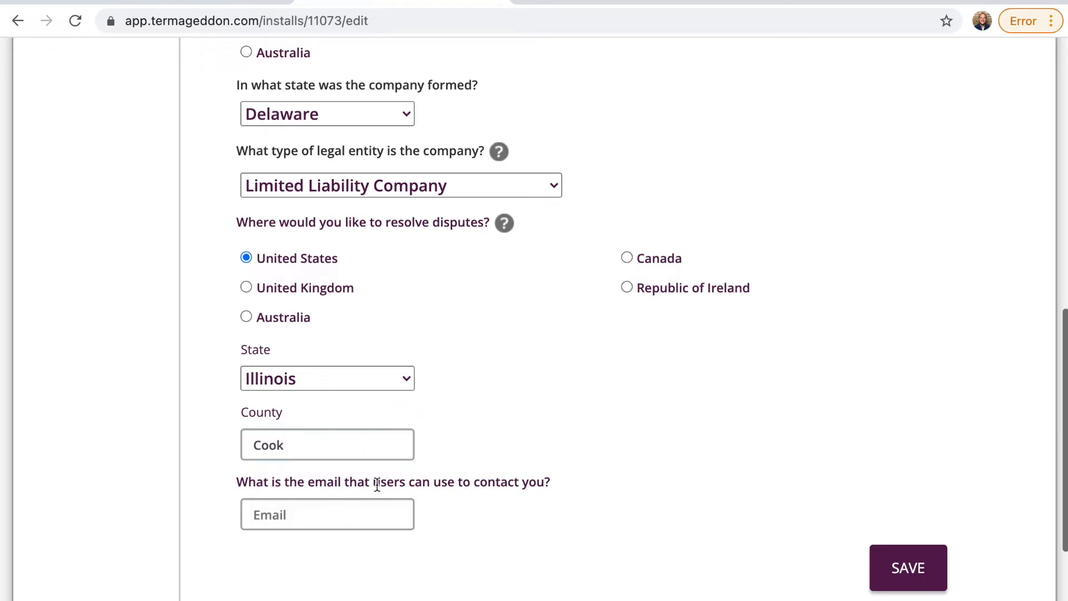
Step: Enter the site's contact email for users and save the license answers
left_click(353, 511)
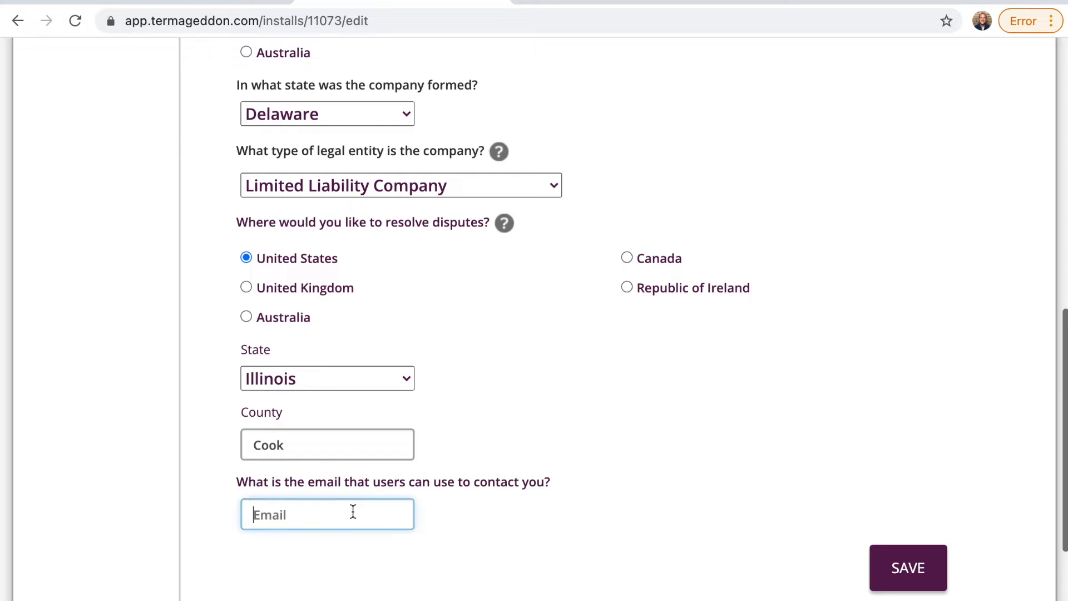
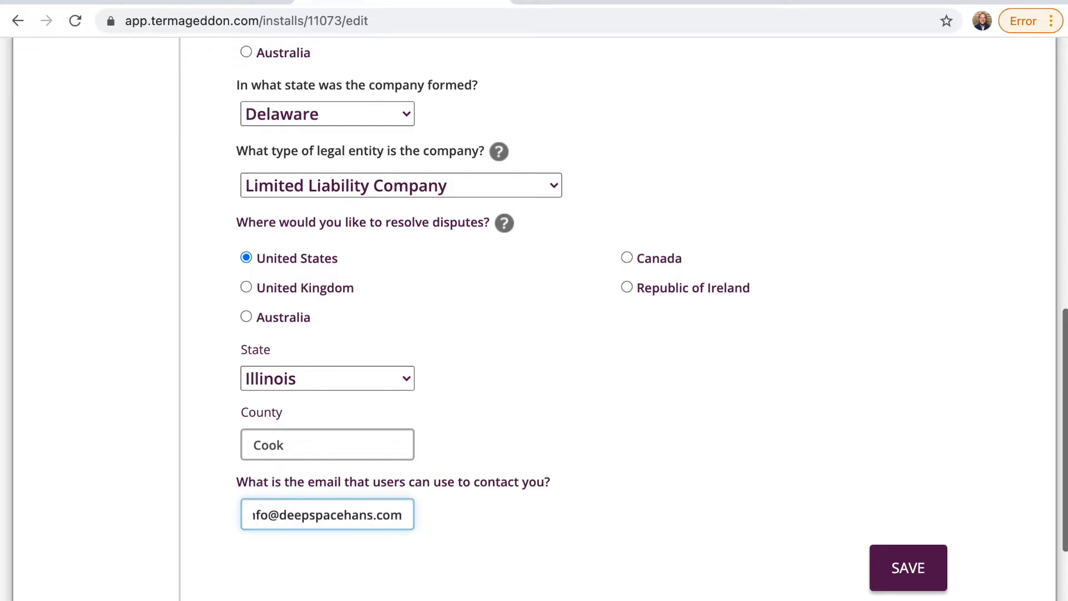
triple_click(339, 512)
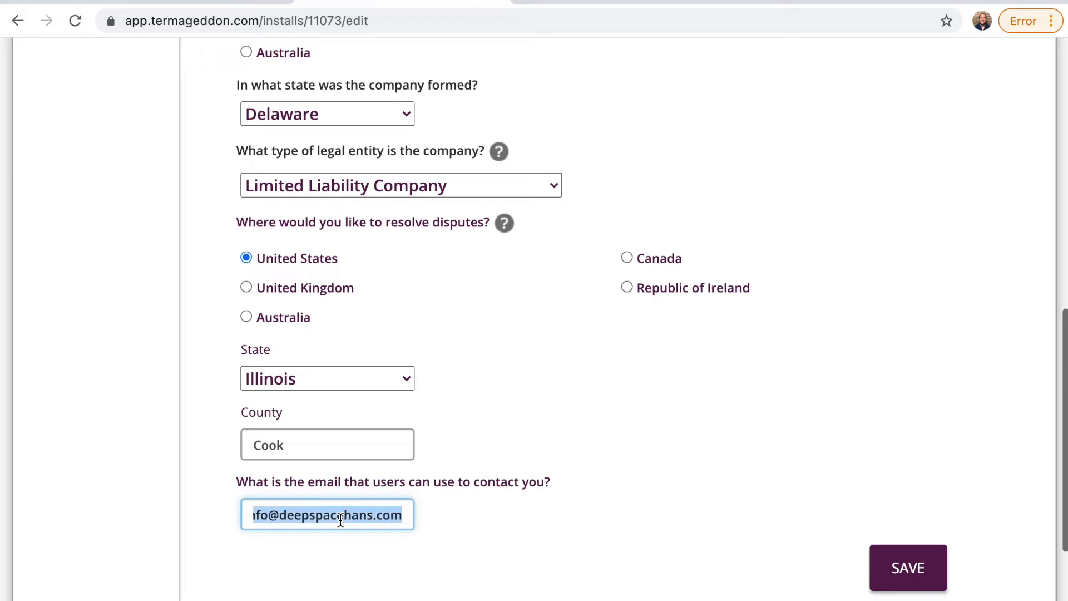
key("Left")
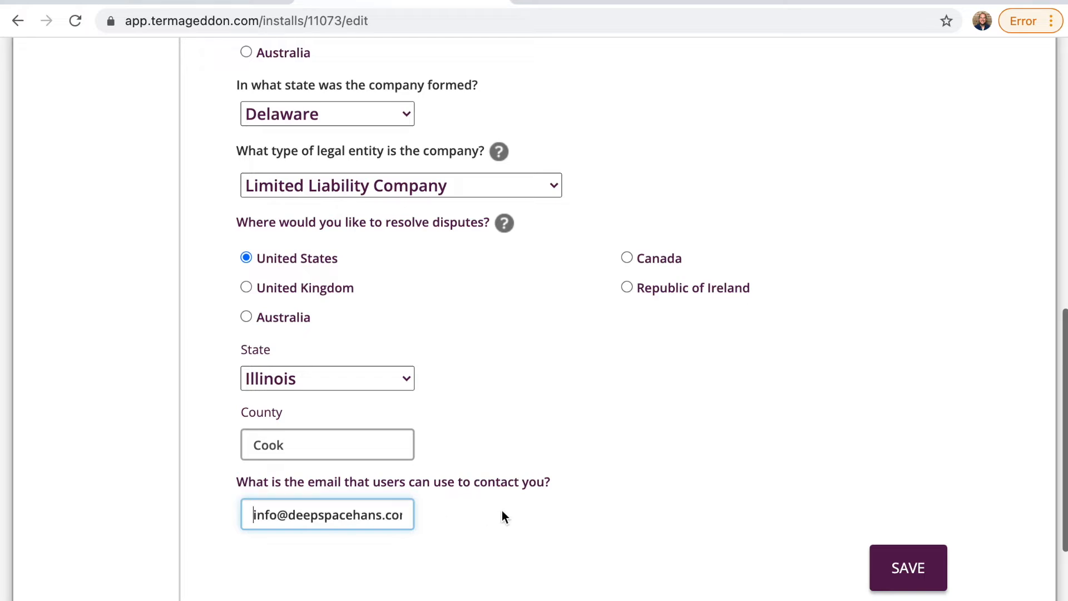
triple_click(354, 515)
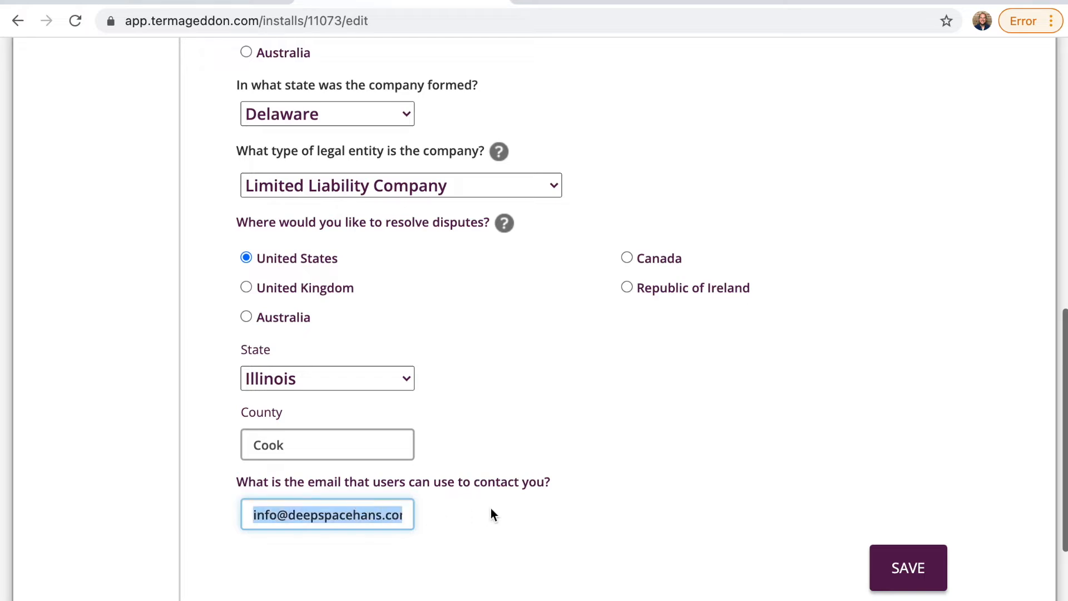
key("Right")
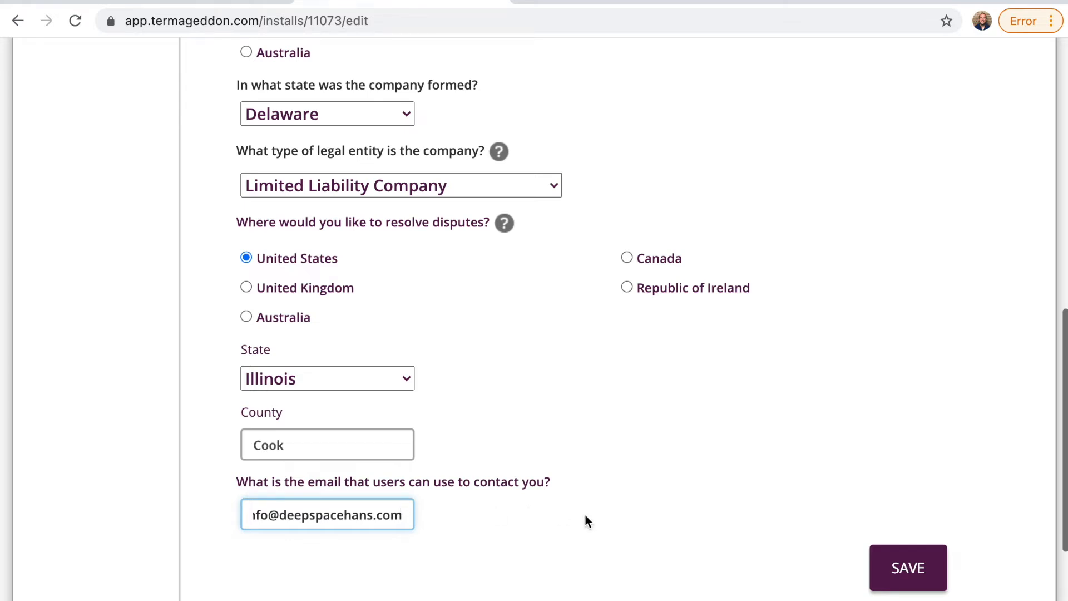
left_click(585, 516)
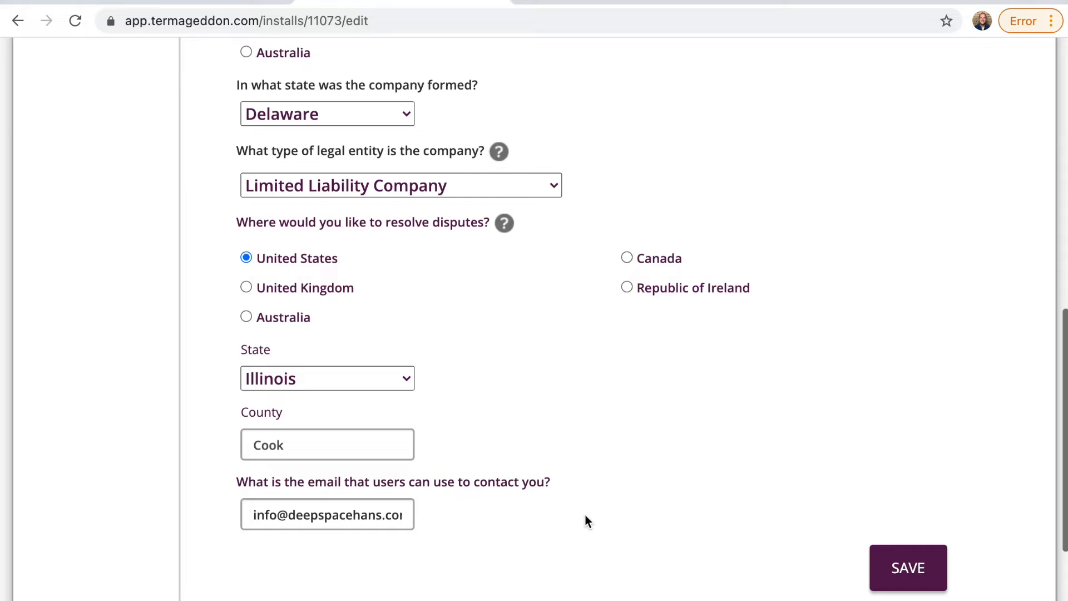
scroll(585, 515, "down", 2)
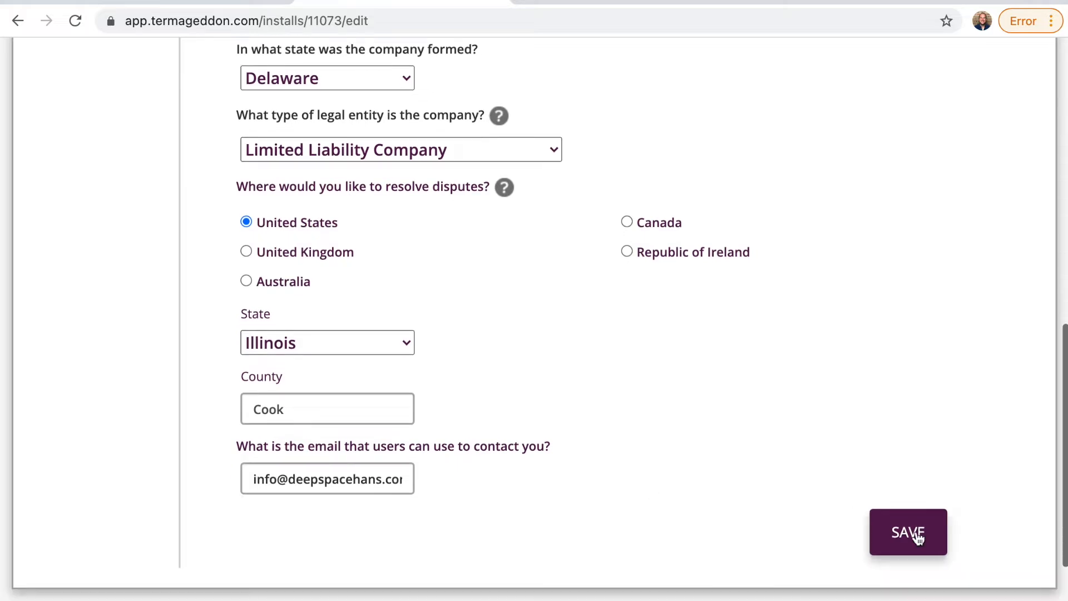
left_click(910, 533)
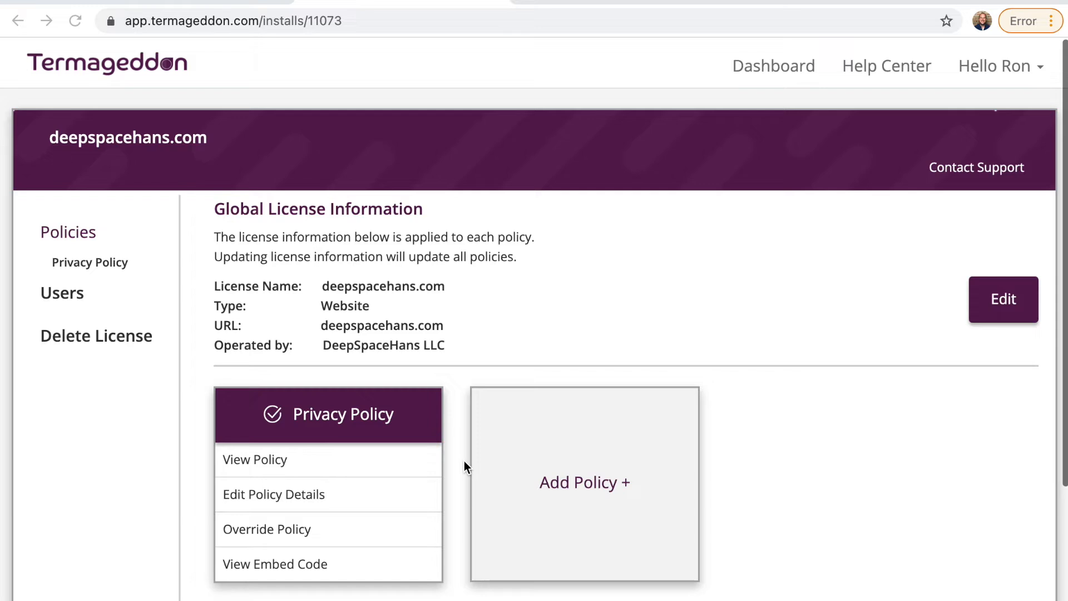
Step: Delete the Privacy Policy card from the deepspacehans.com license through its options
triple_click(353, 424)
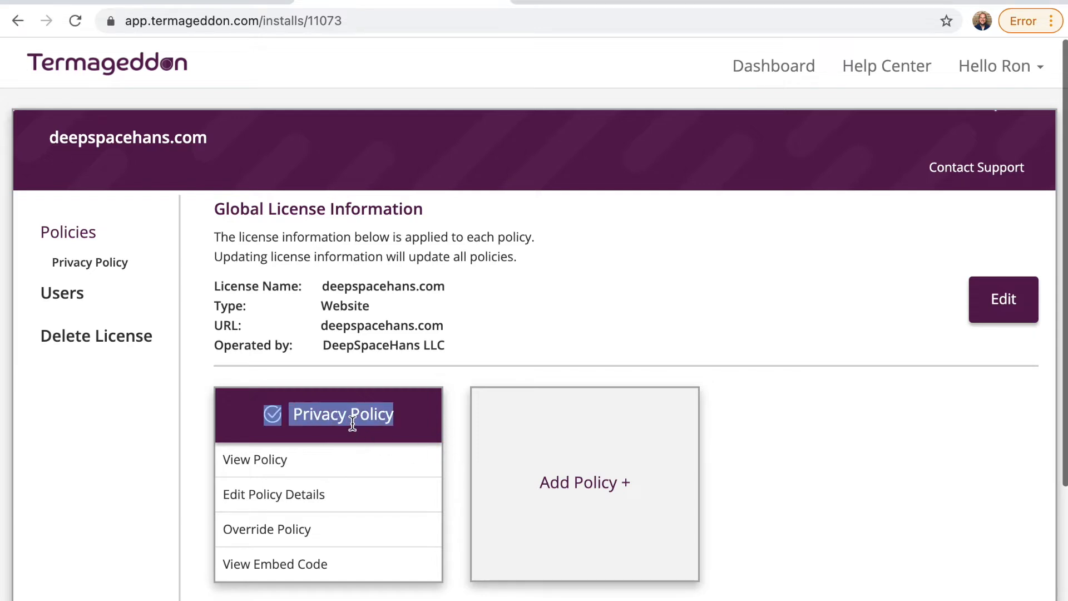
left_click(401, 422)
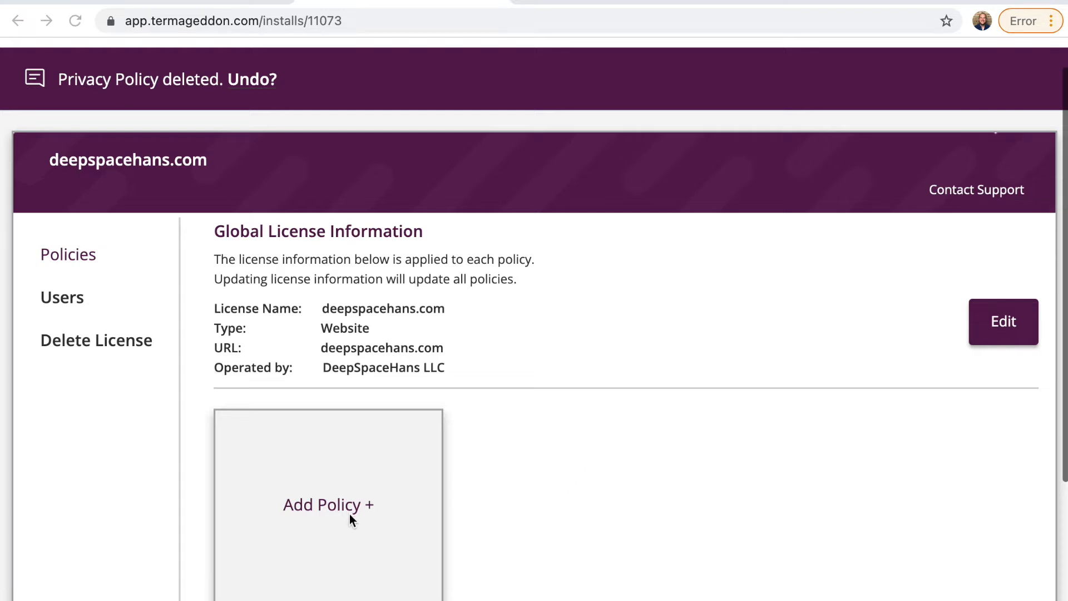
Step: Add a new policy to the license, choosing Privacy Policy as its type
left_click(377, 543)
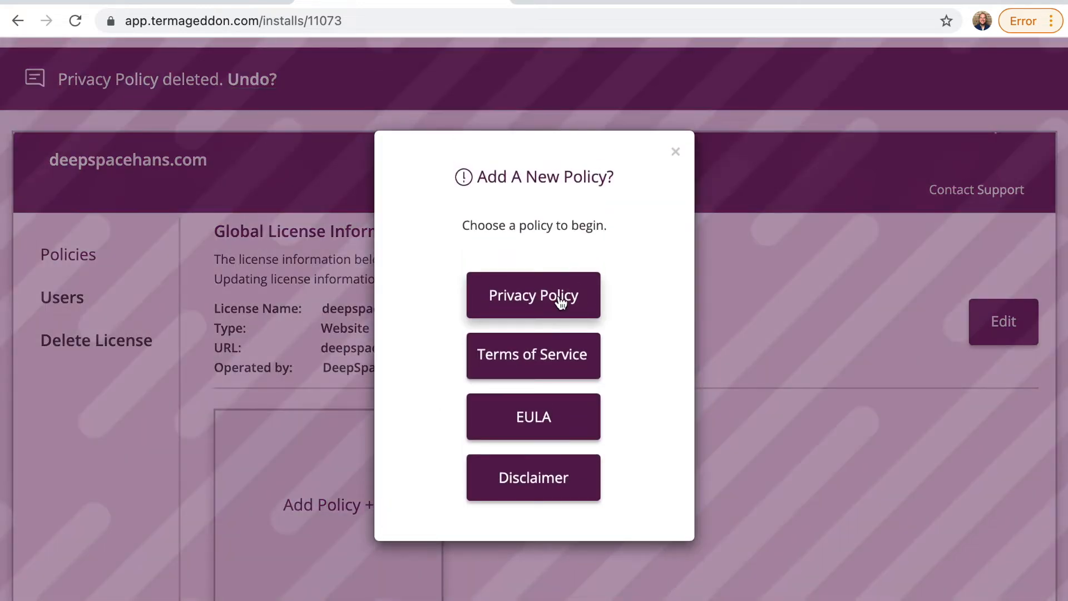
left_click(561, 304)
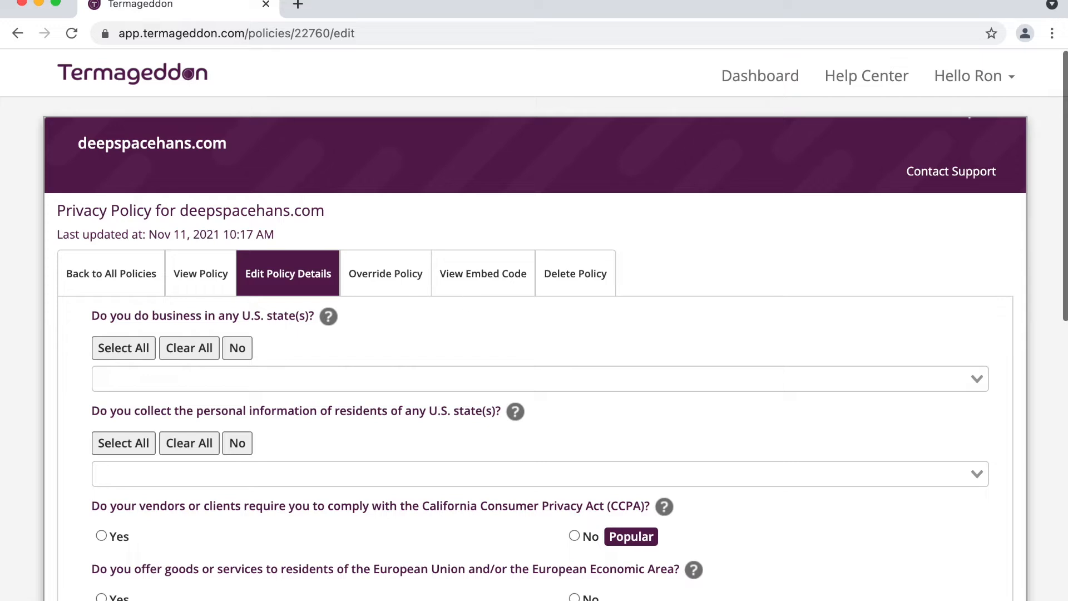
Step: Select All states for doing business and for collecting residents' personal information
double_click(161, 129)
left_click(549, 328)
scroll(415, 308, "down", 1)
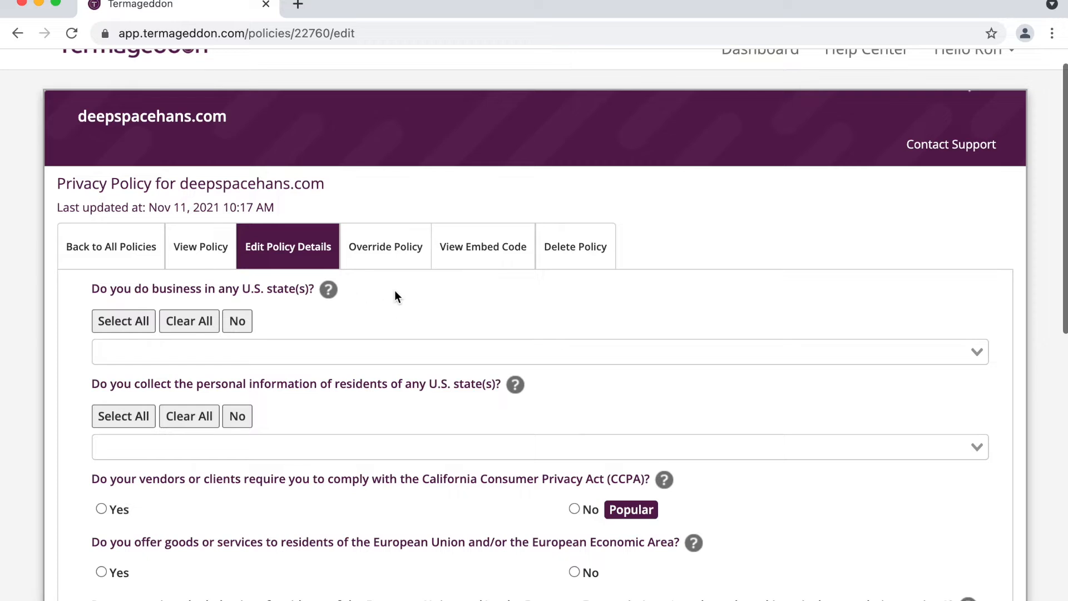
scroll(396, 295, "down", 2)
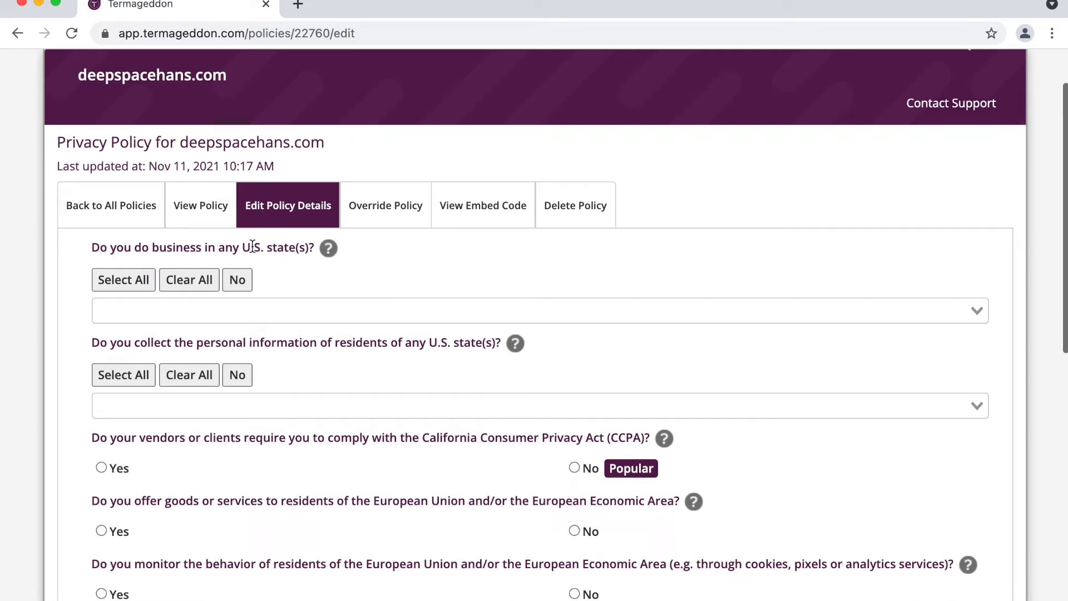
left_click(124, 280)
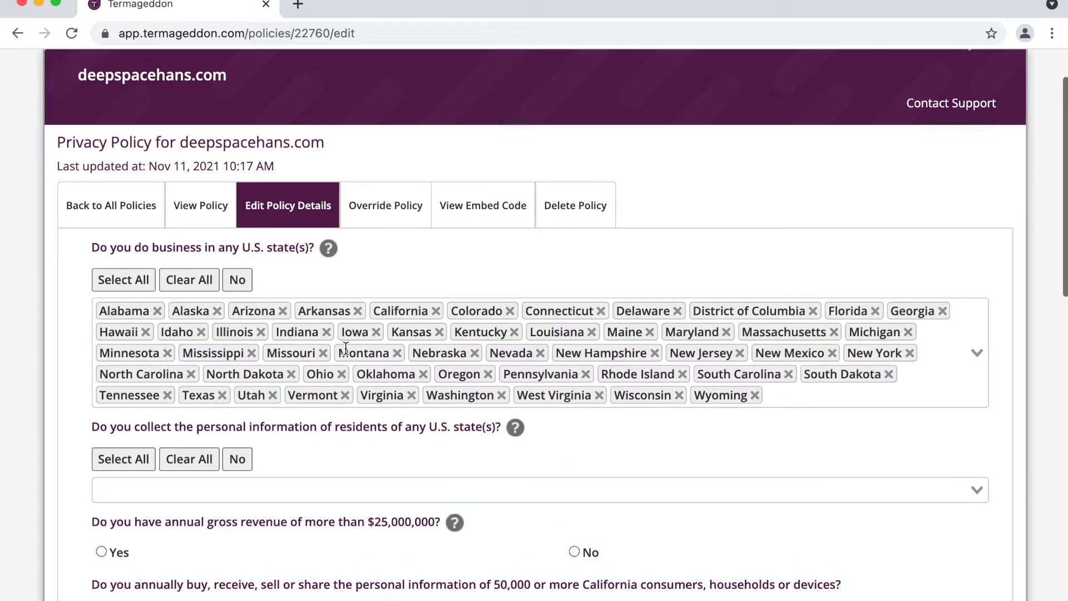
scroll(346, 351, "down", 2)
scroll(346, 349, "down", 2)
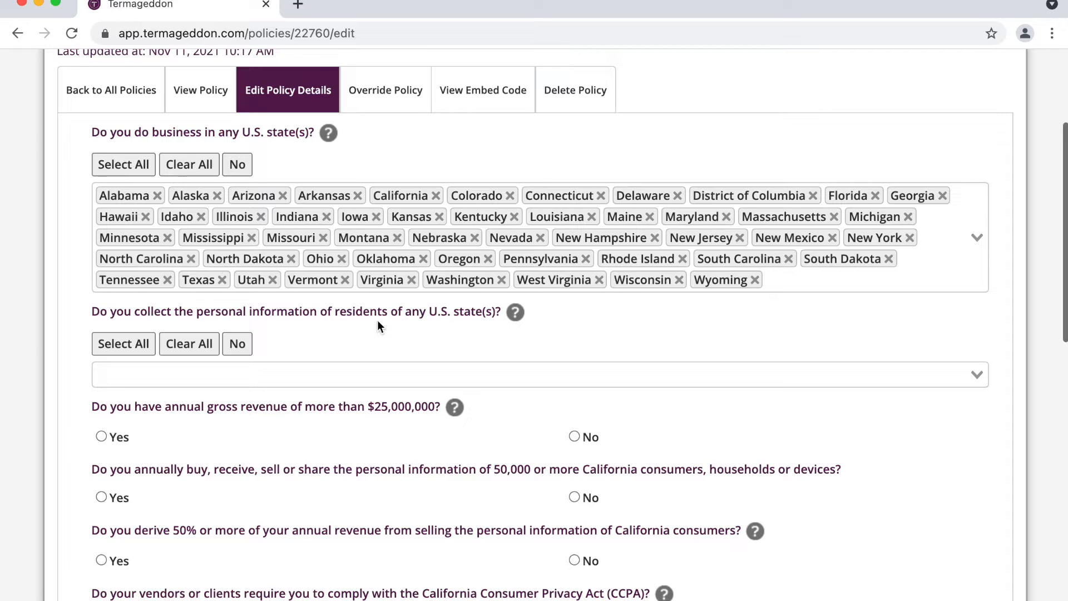
scroll(377, 320, "down", 3)
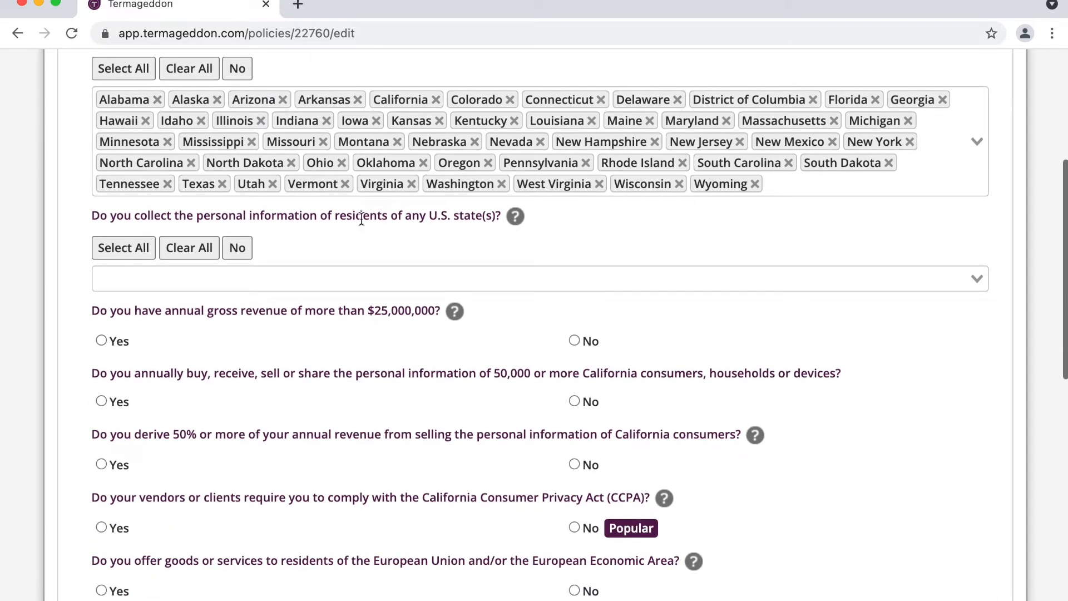
left_click(142, 254)
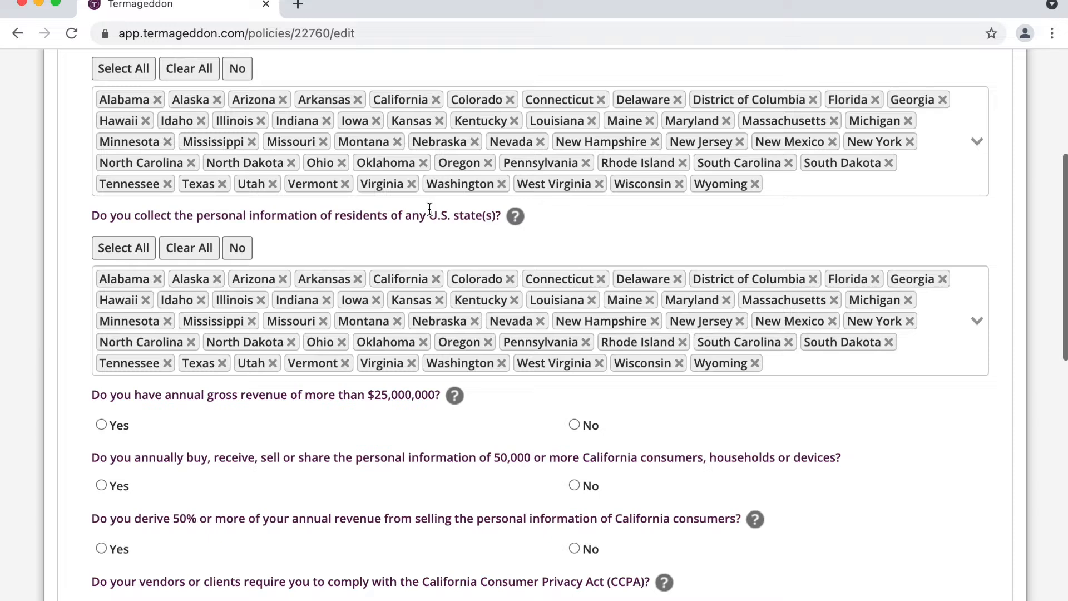
scroll(287, 395, "down", 5)
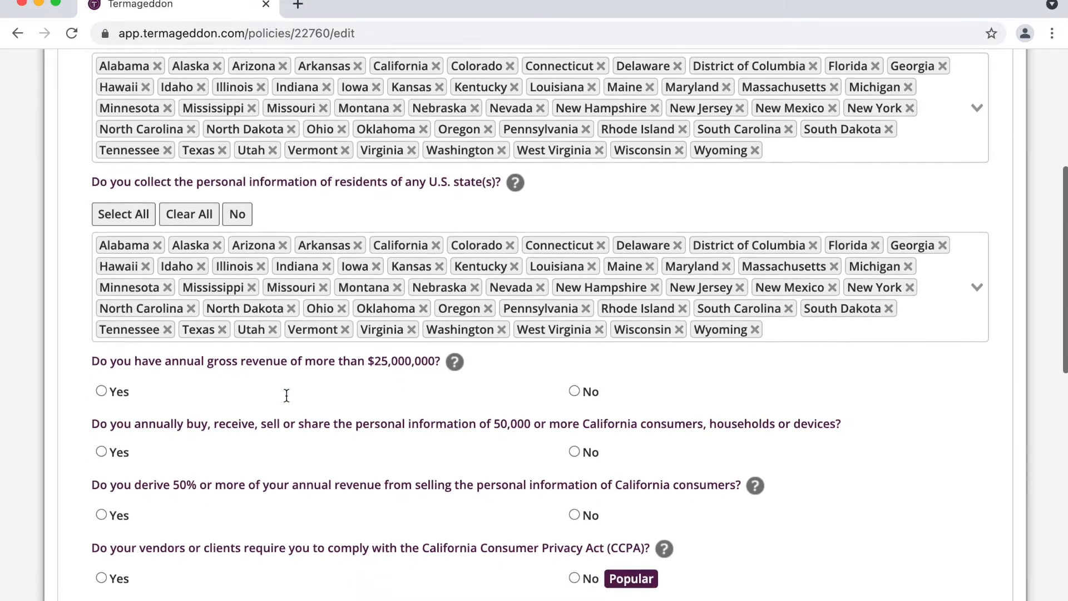
left_click(579, 193)
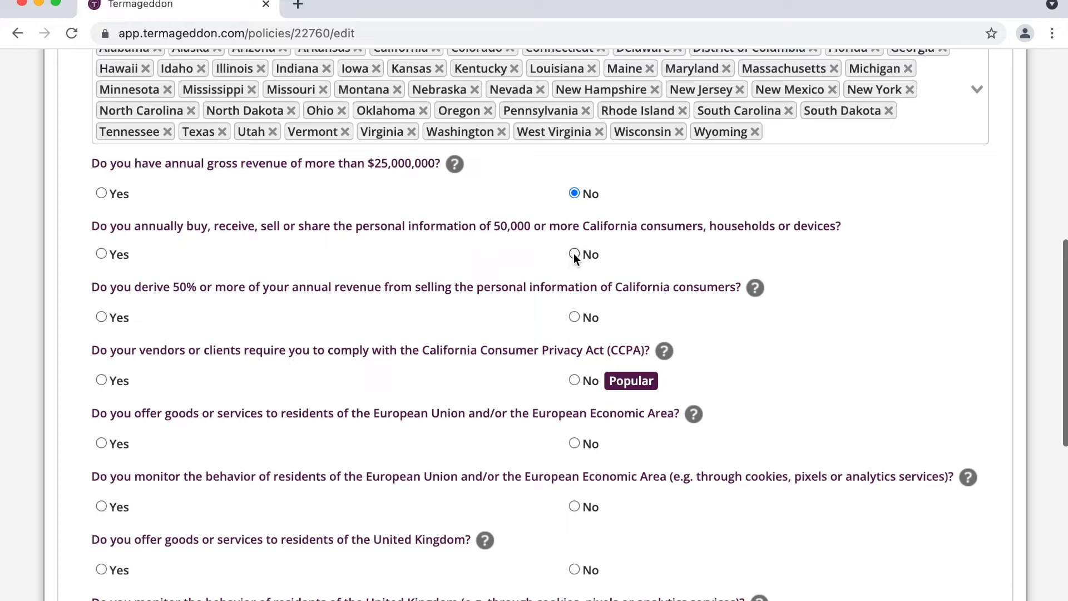
double_click(511, 226)
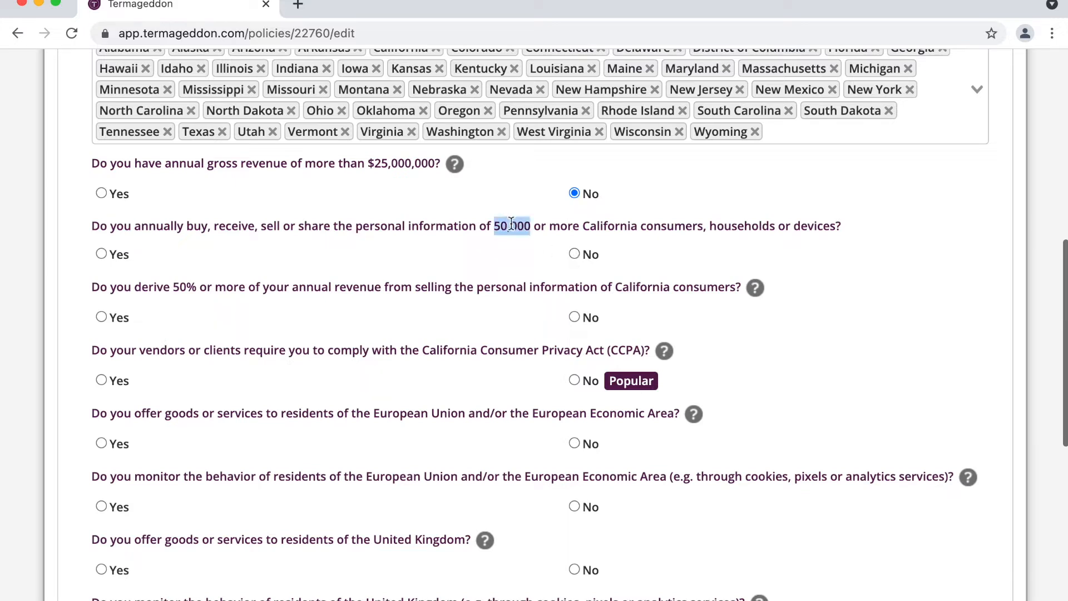
left_click(587, 259)
left_click_drag(174, 285, 427, 289)
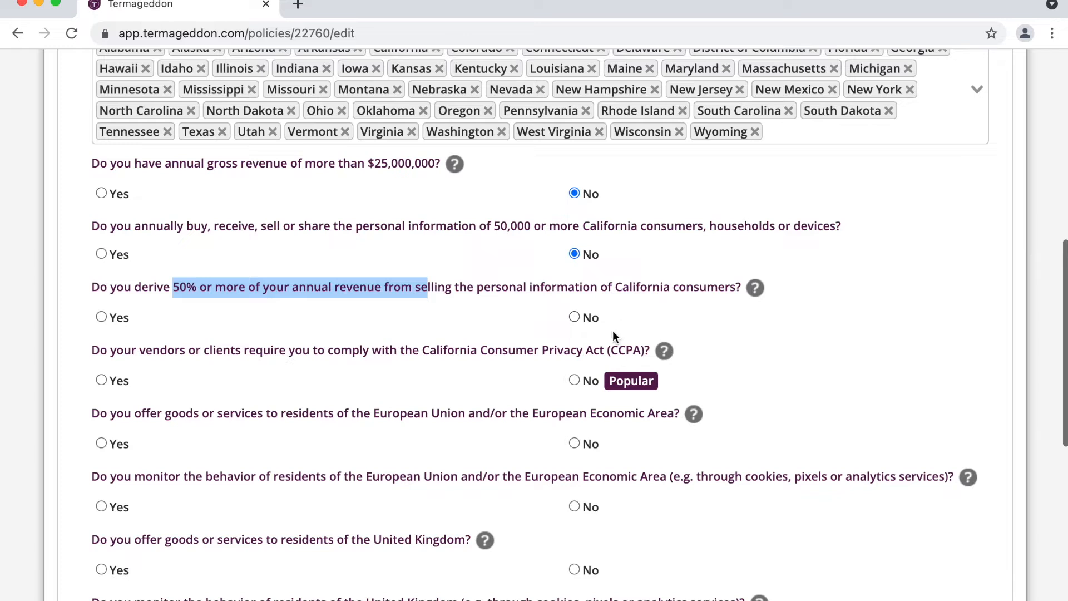
left_click(591, 329)
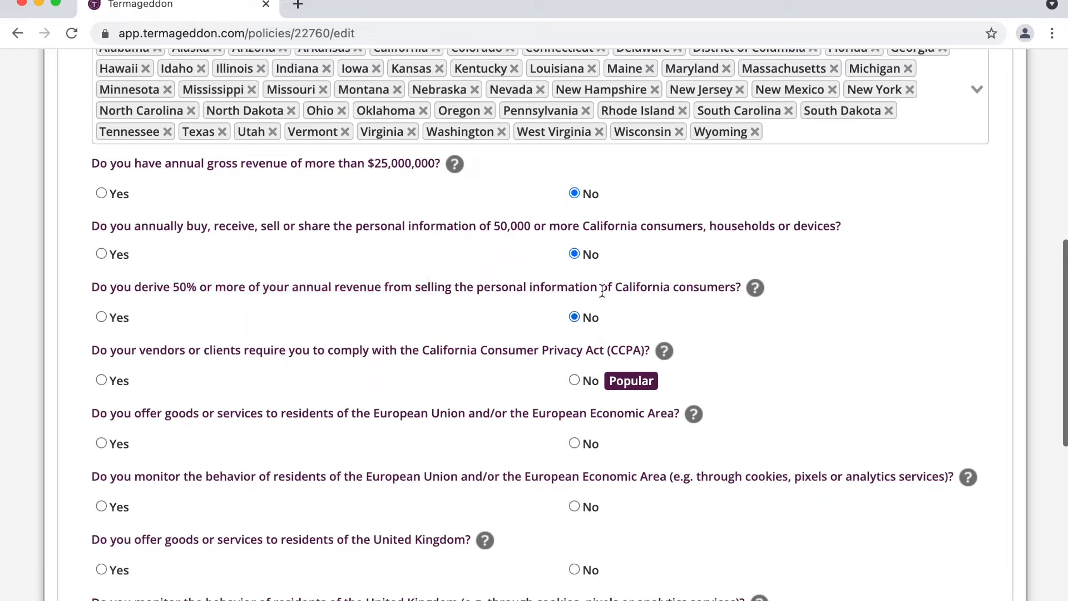
left_click_drag(248, 348, 528, 347)
left_click(589, 380)
left_click_drag(98, 168, 664, 378)
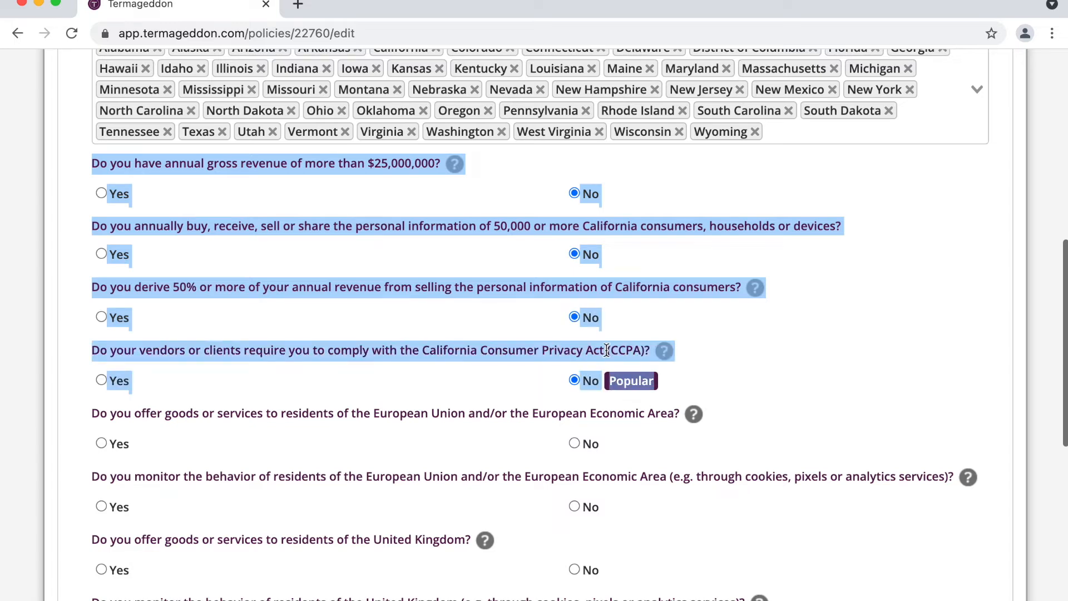
scroll(209, 232, "up", 5)
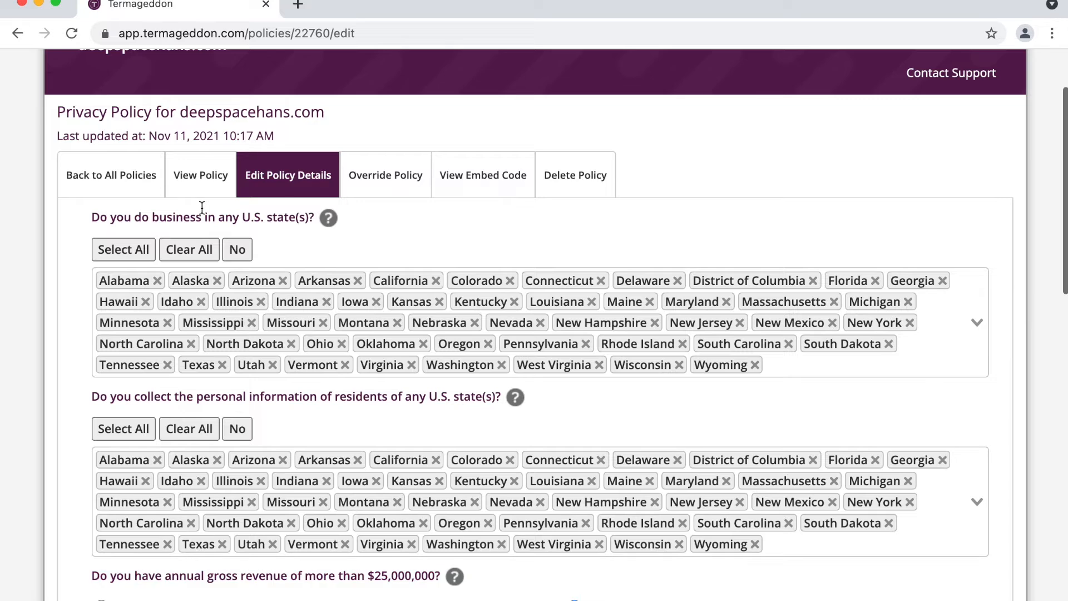
triple_click(202, 209)
scroll(399, 395, "down", 7)
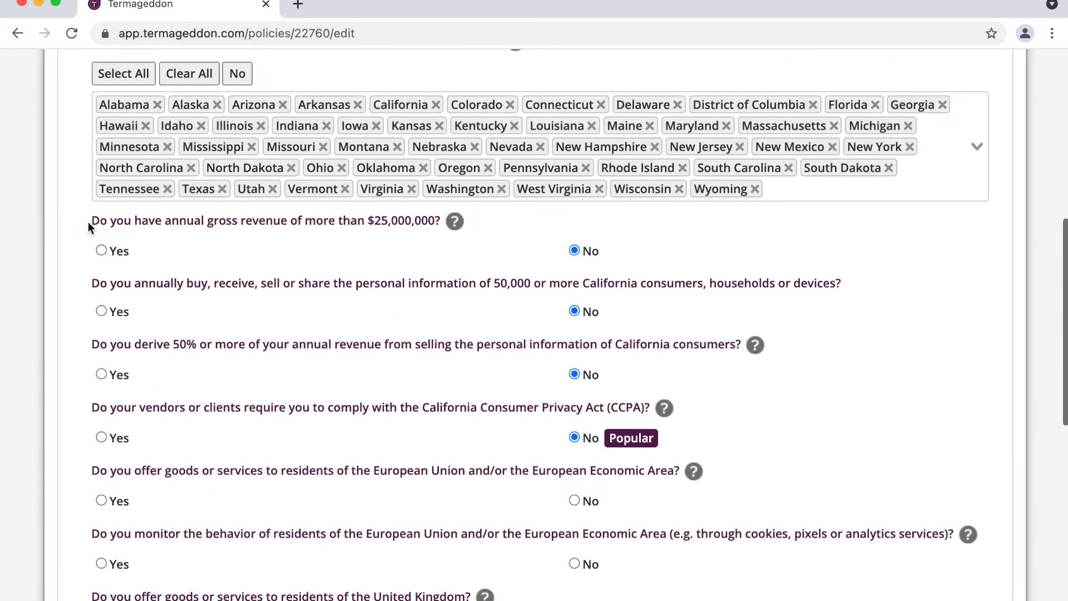
left_click_drag(91, 220, 659, 442)
scroll(659, 443, "down", 3)
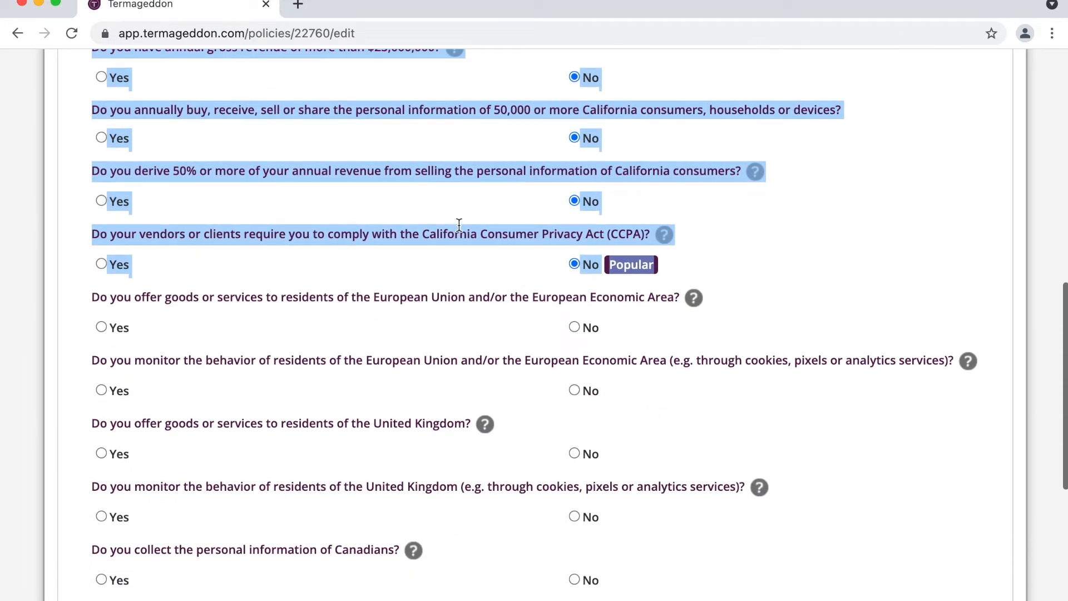
scroll(665, 271, "up", 2)
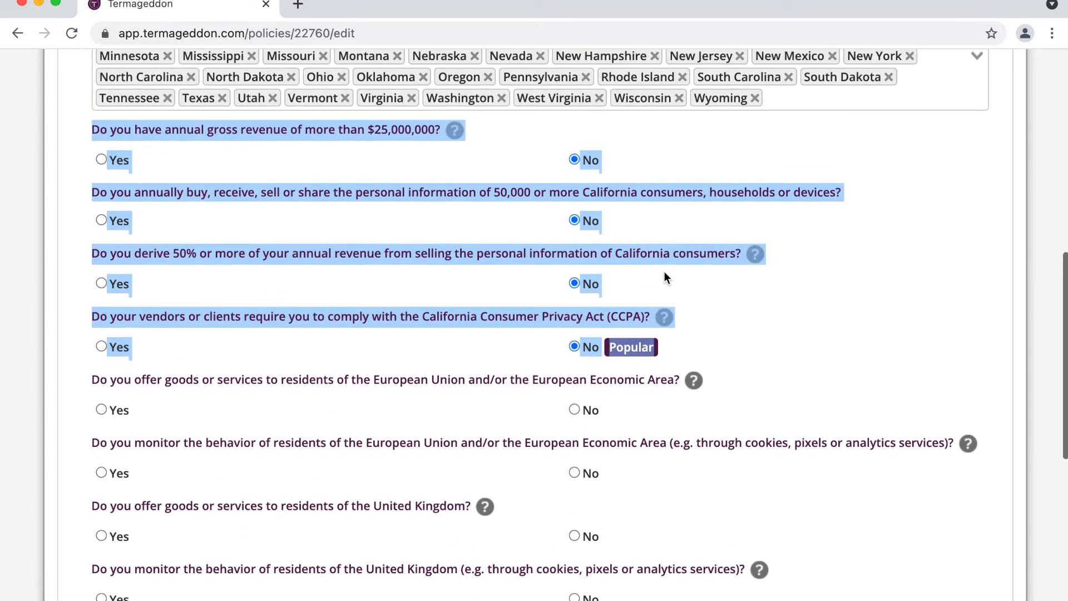
scroll(664, 271, "down", 2)
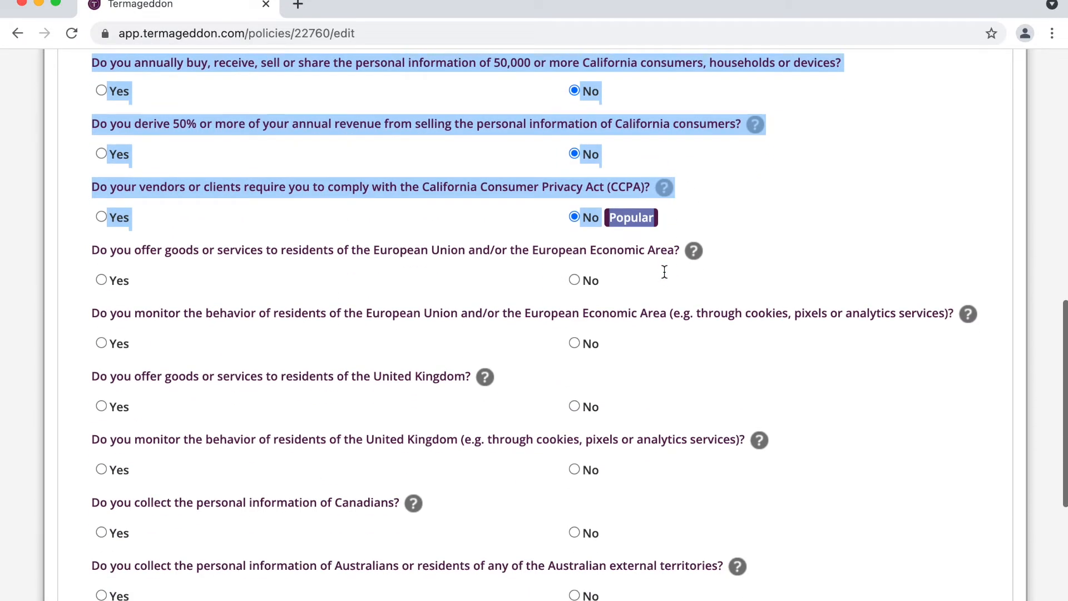
left_click(440, 244)
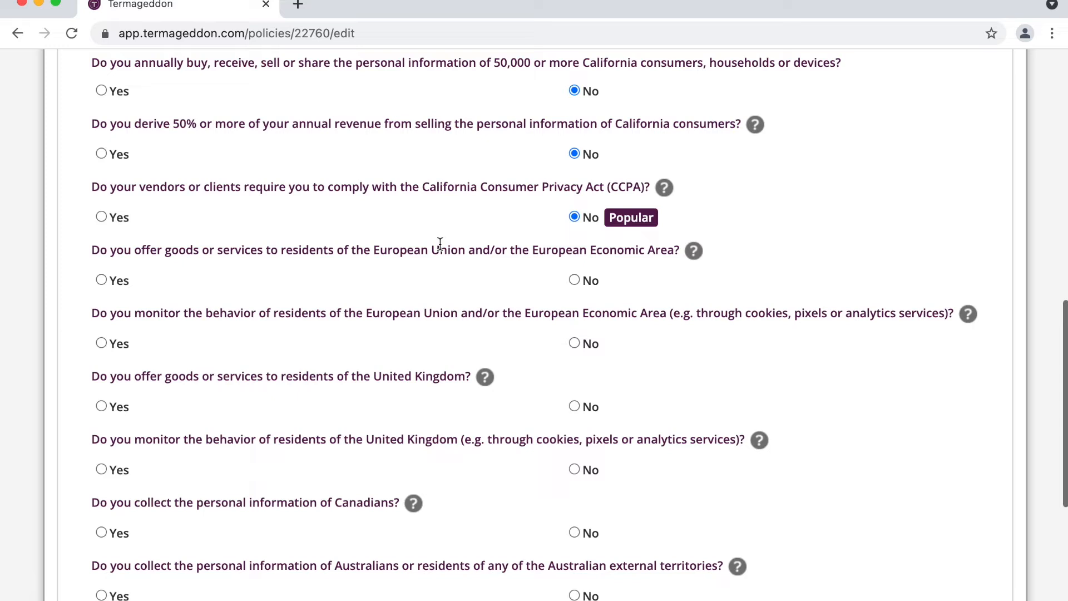
Step: Answer Yes to offering goods to and monitoring residents of the EU and UK
left_click(112, 281)
scroll(191, 326, "down", 3)
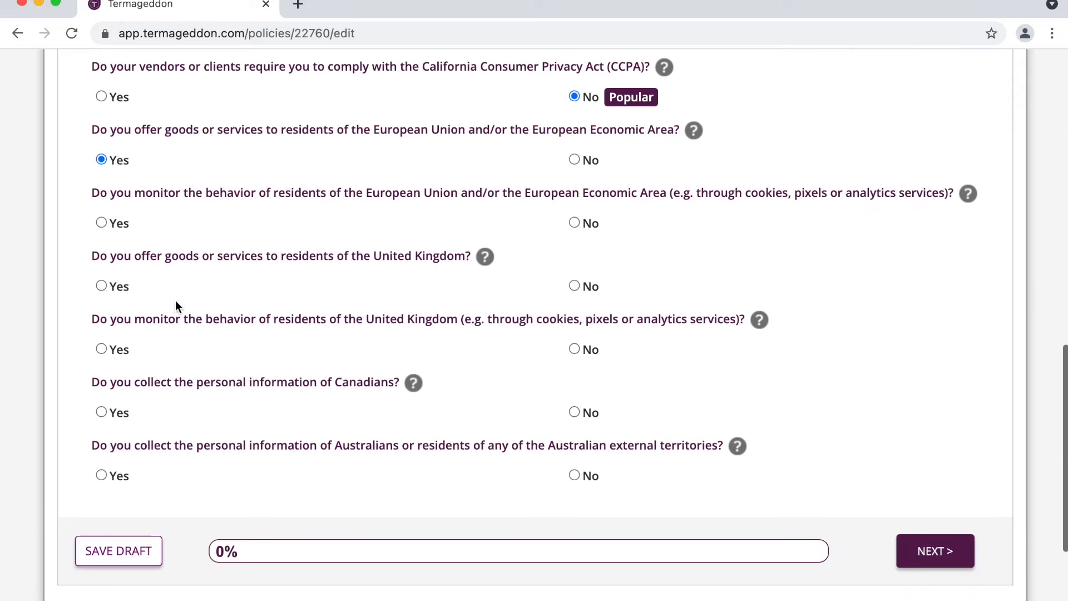
double_click(132, 199)
double_click(868, 194)
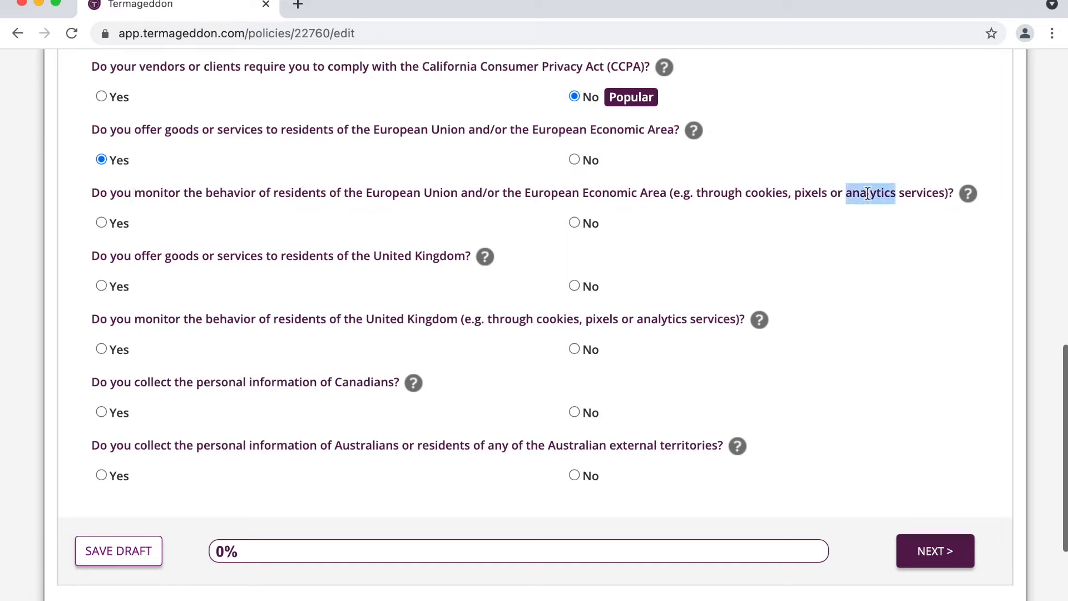
double_click(301, 196)
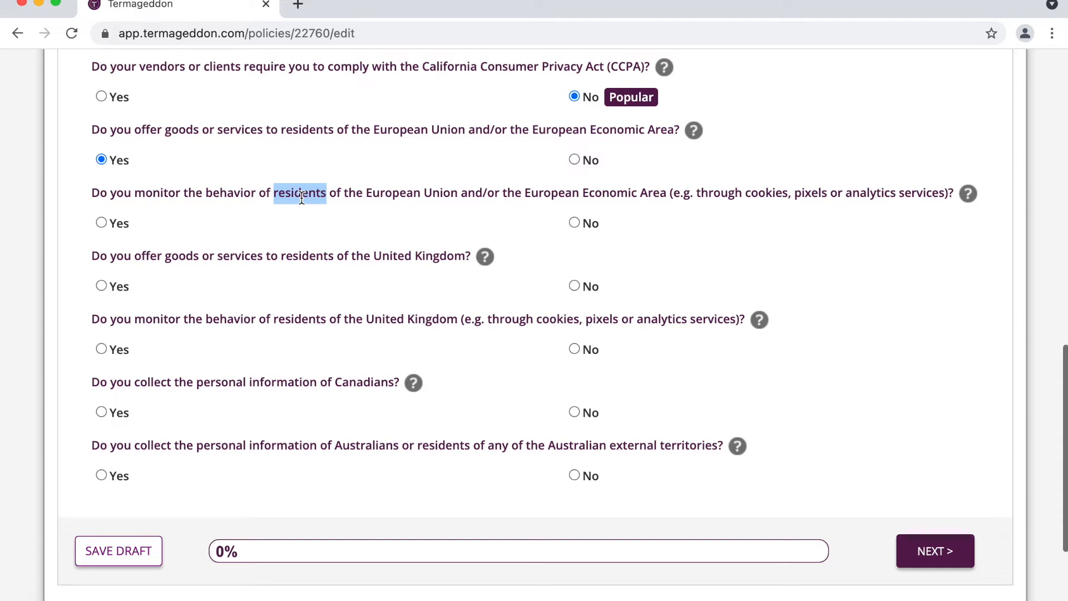
double_click(192, 195)
left_click(101, 222)
left_click(148, 250)
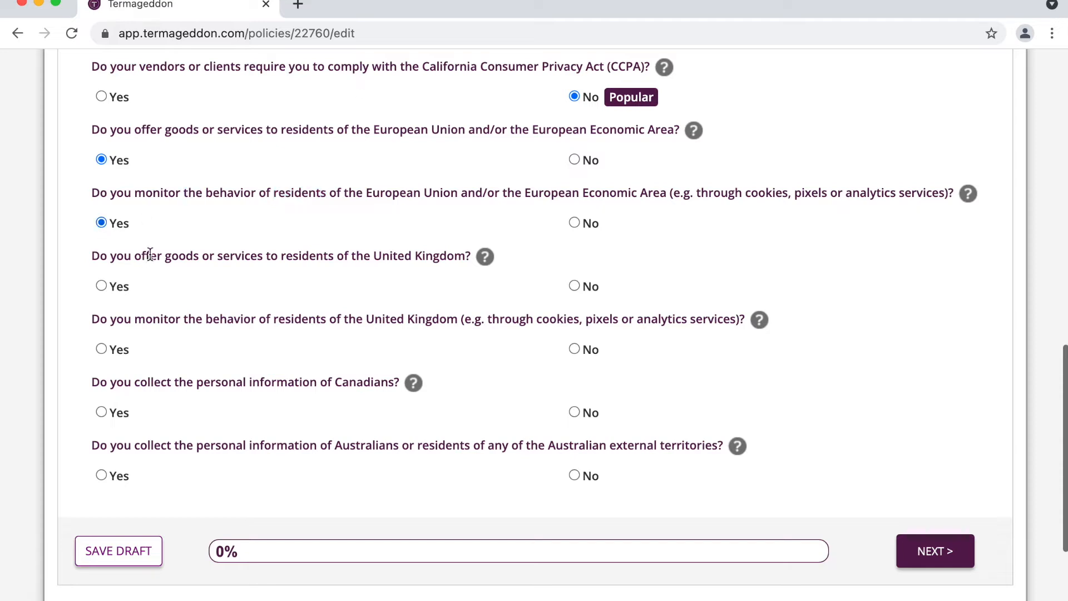
left_click(118, 287)
left_click(117, 351)
Step: Answer Yes to collecting Canadians' and Australians' data and doing business in Australia
scroll(197, 319, "down", 1)
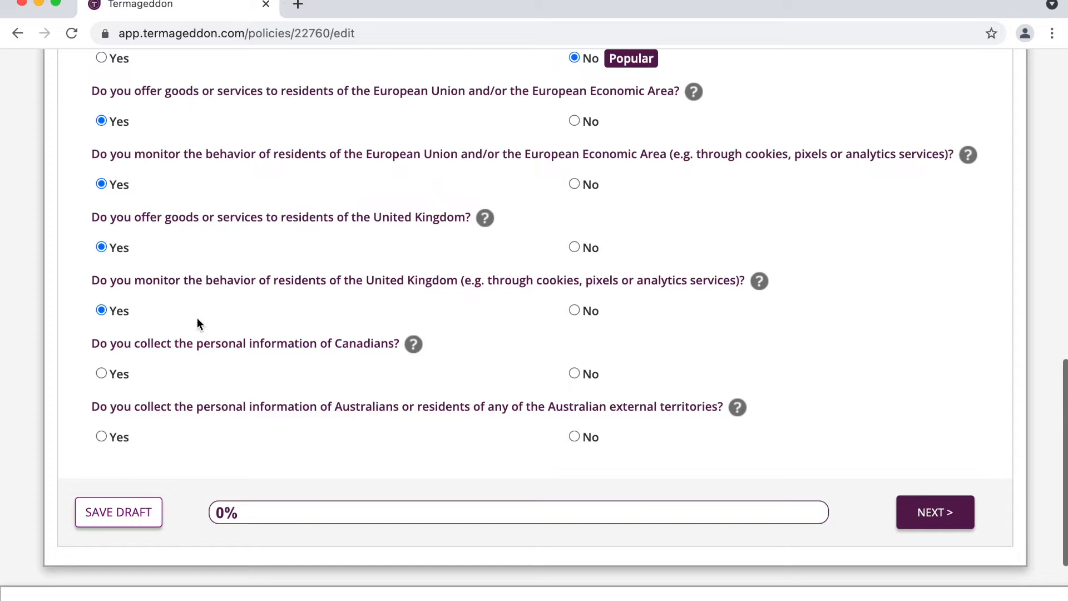
triple_click(180, 340)
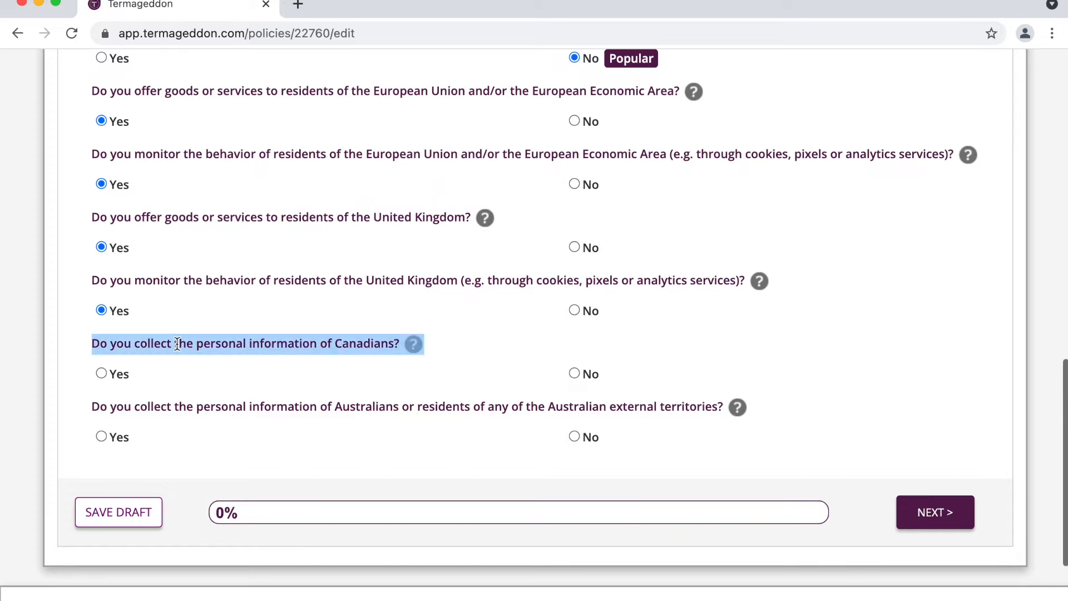
left_click(116, 374)
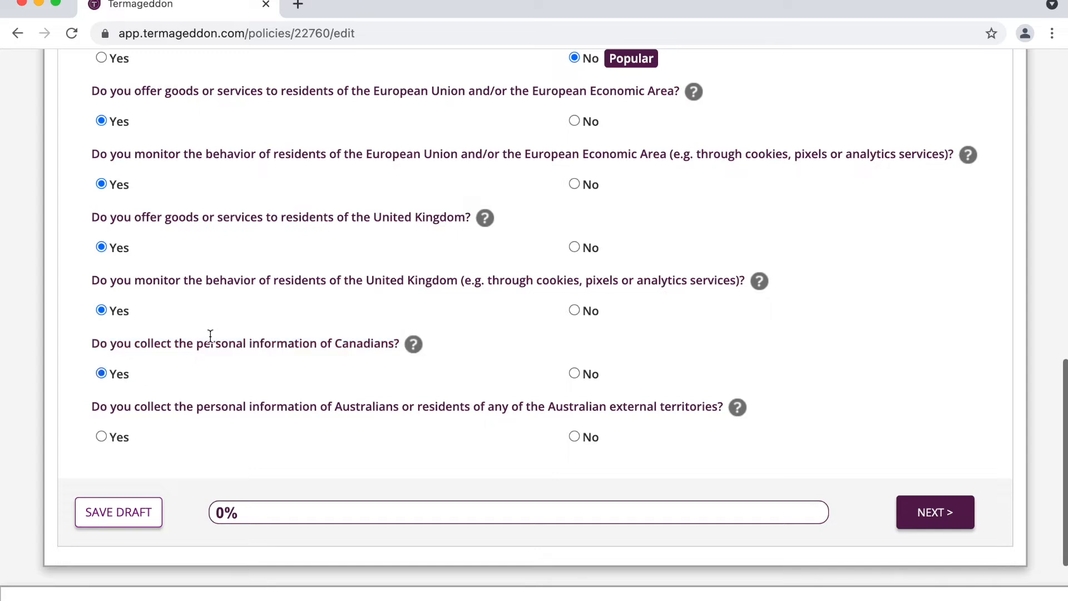
scroll(214, 336, "down", 1)
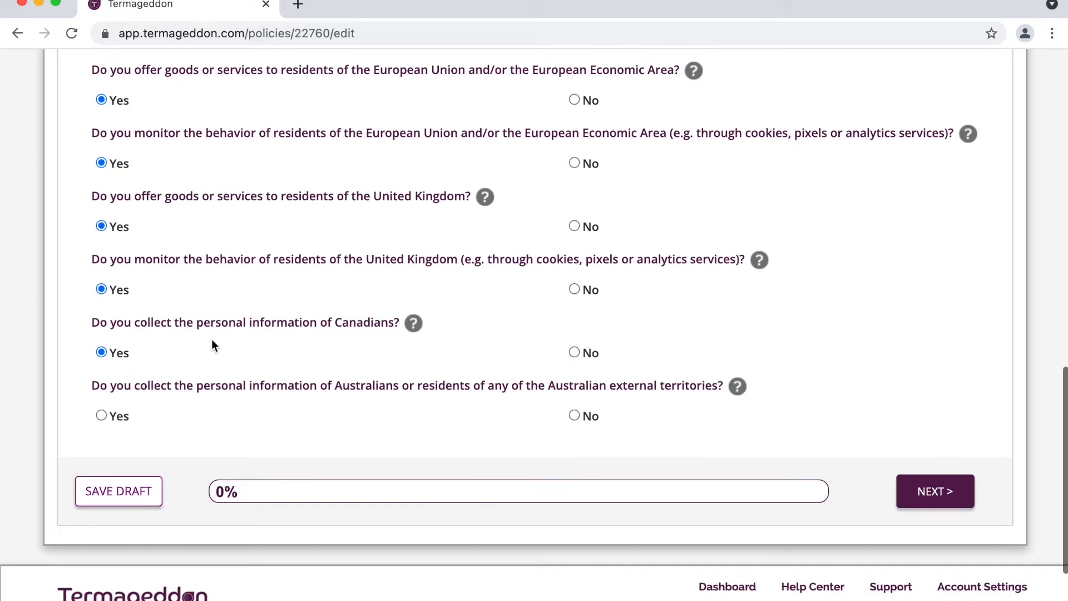
triple_click(179, 386)
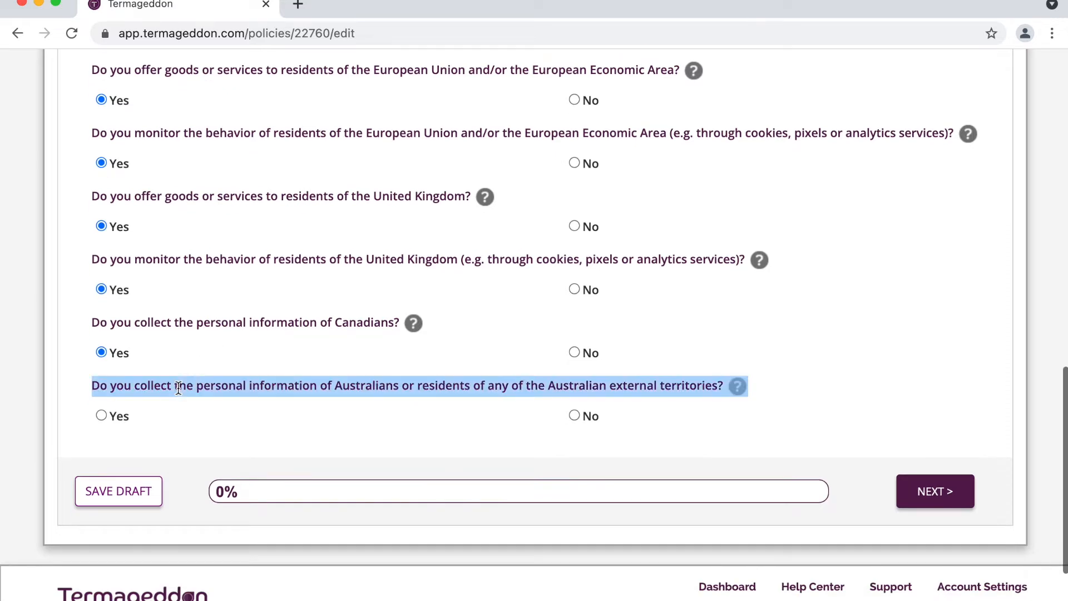
left_click(118, 417)
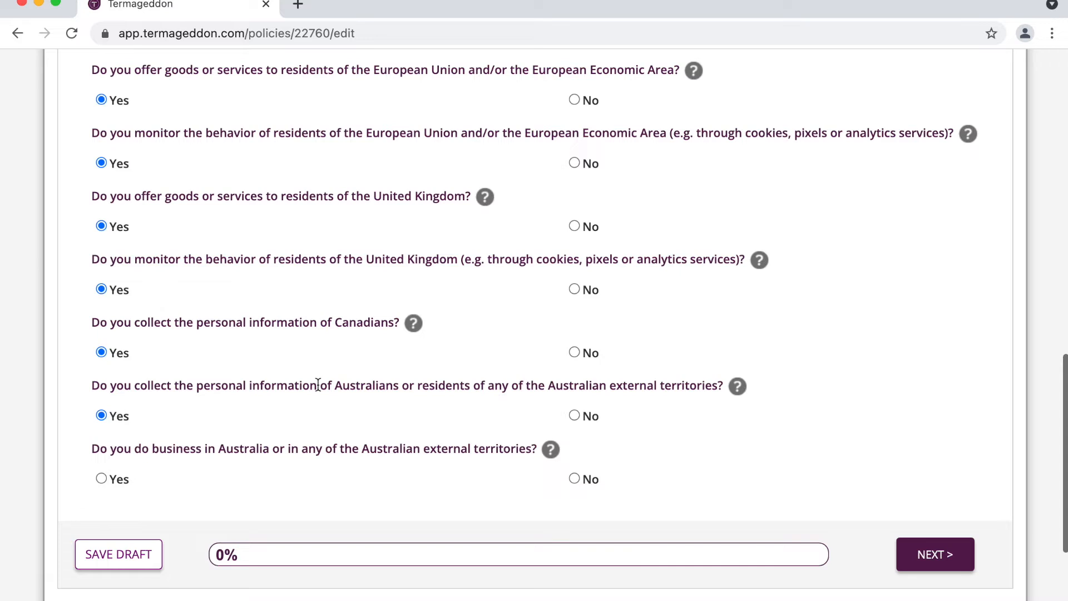
left_click(119, 480)
scroll(310, 449, "up", 10)
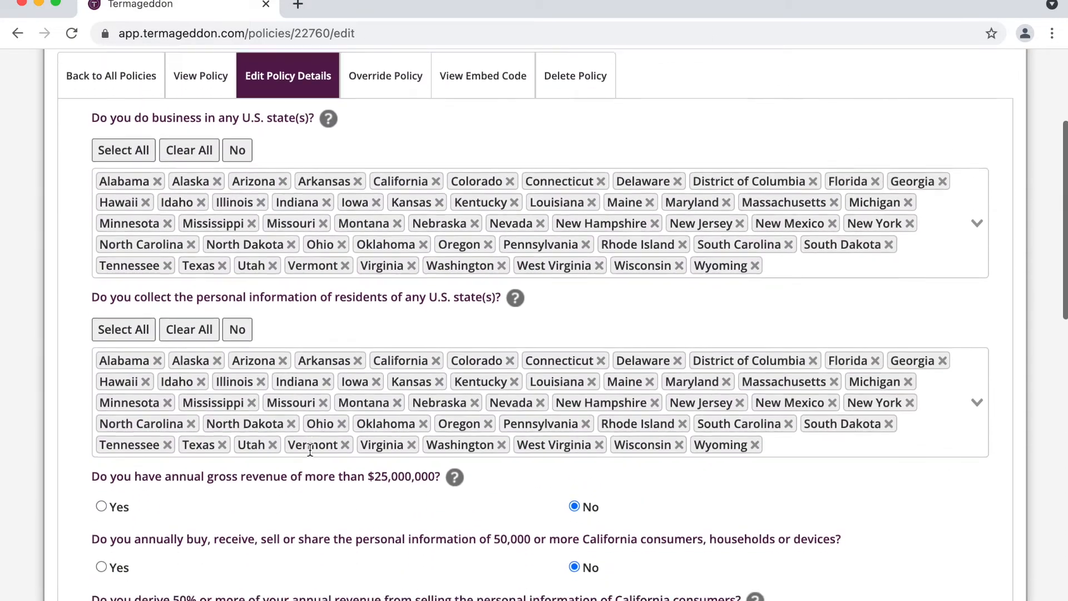
scroll(311, 450, "down", 5)
scroll(311, 450, "down", 6)
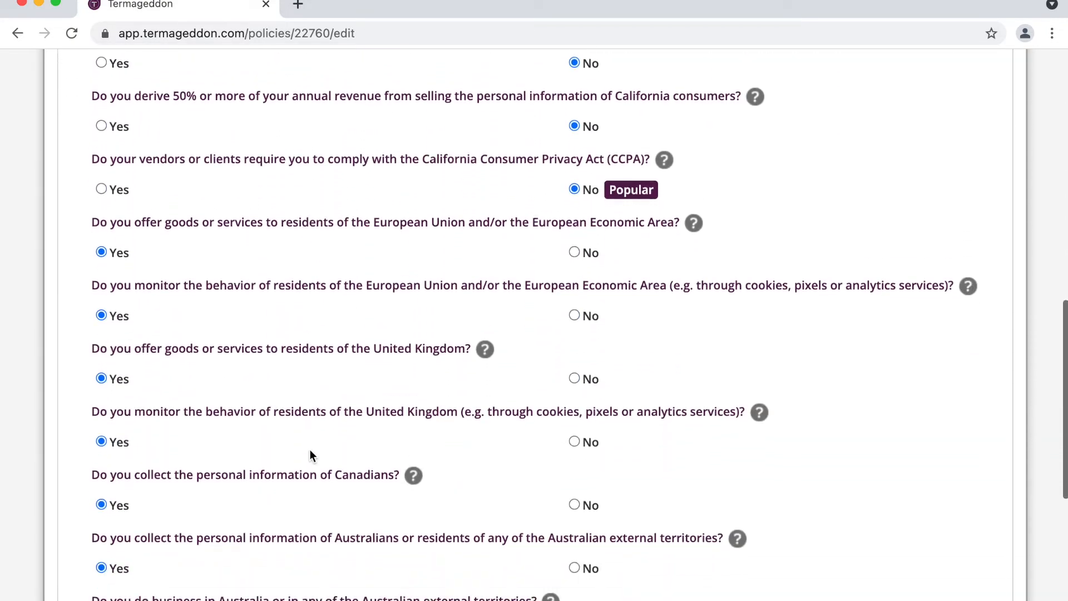
scroll(311, 450, "down", 1)
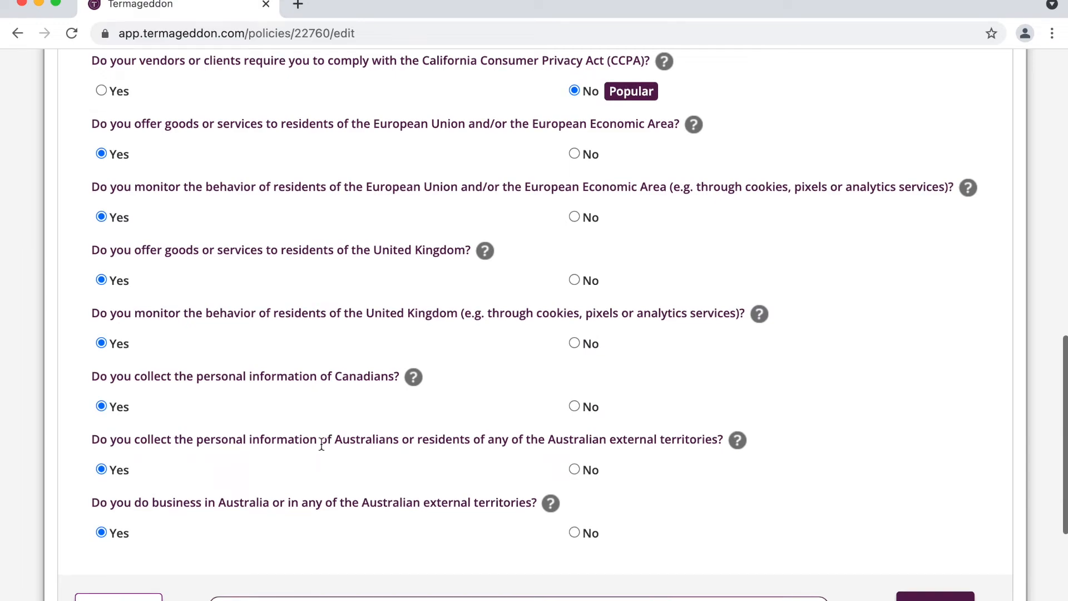
scroll(322, 445, "up", 12)
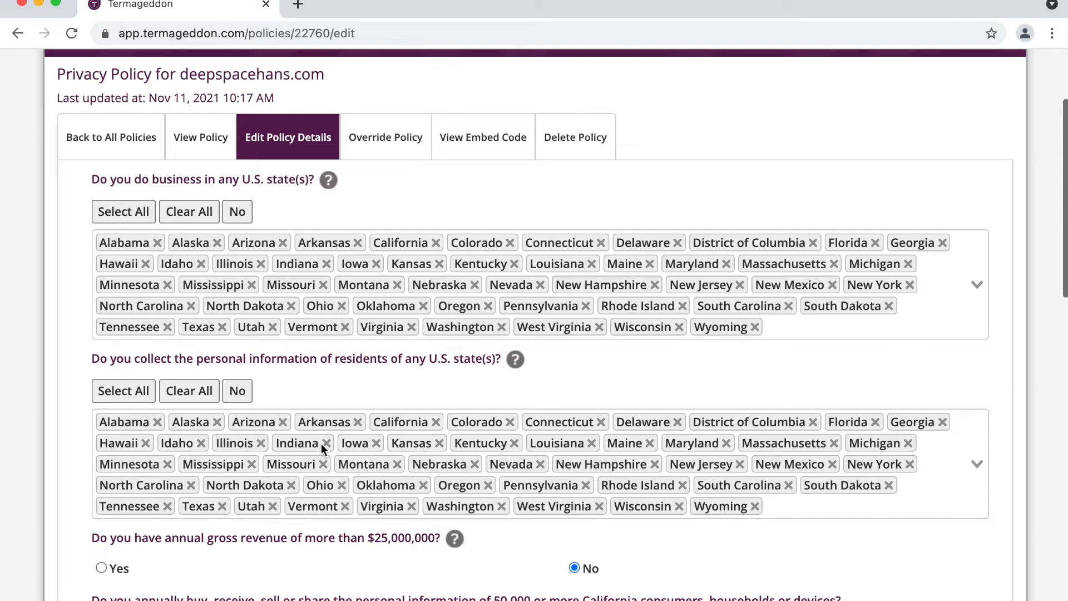
scroll(321, 445, "down", 3)
scroll(323, 448, "down", 6)
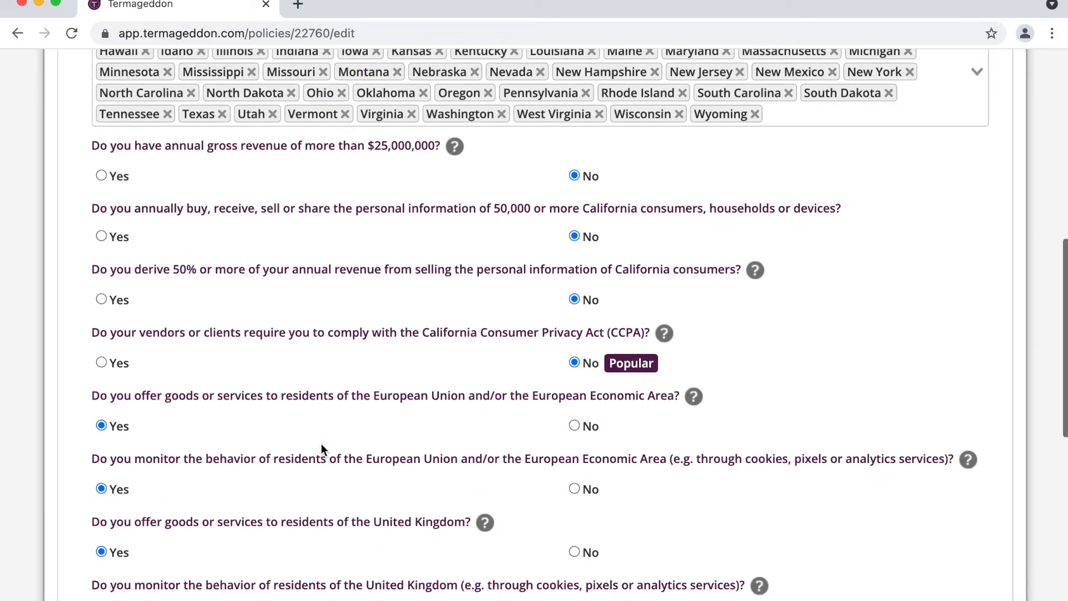
scroll(322, 450, "down", 1)
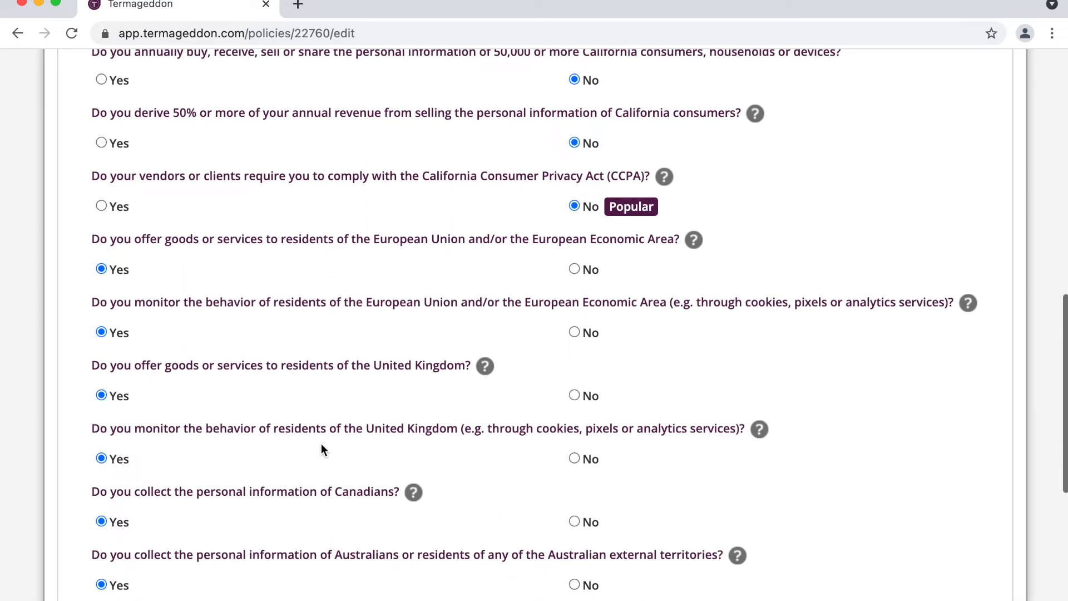
scroll(321, 446, "down", 2)
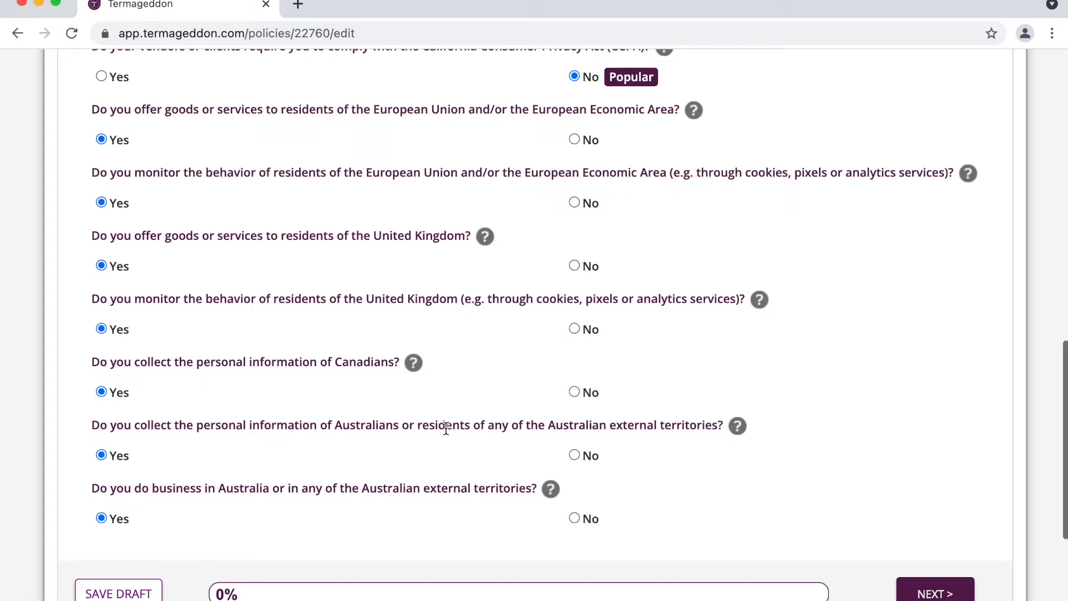
scroll(446, 428, "down", 2)
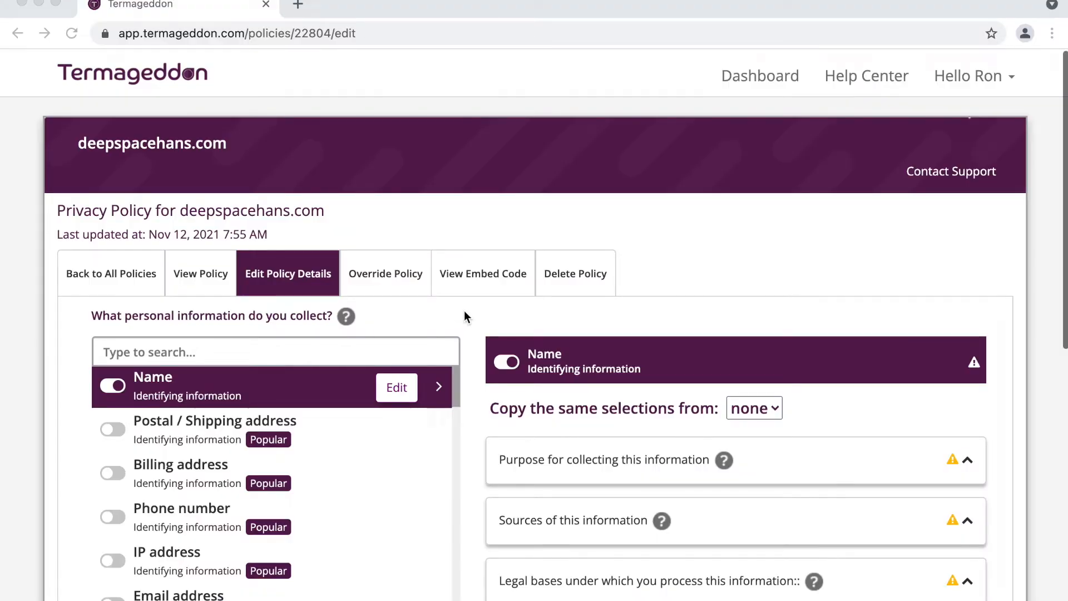
Step: Scroll through the 'What personal information do you collect?' page to review the Name questions
scroll(464, 311, "down", 1)
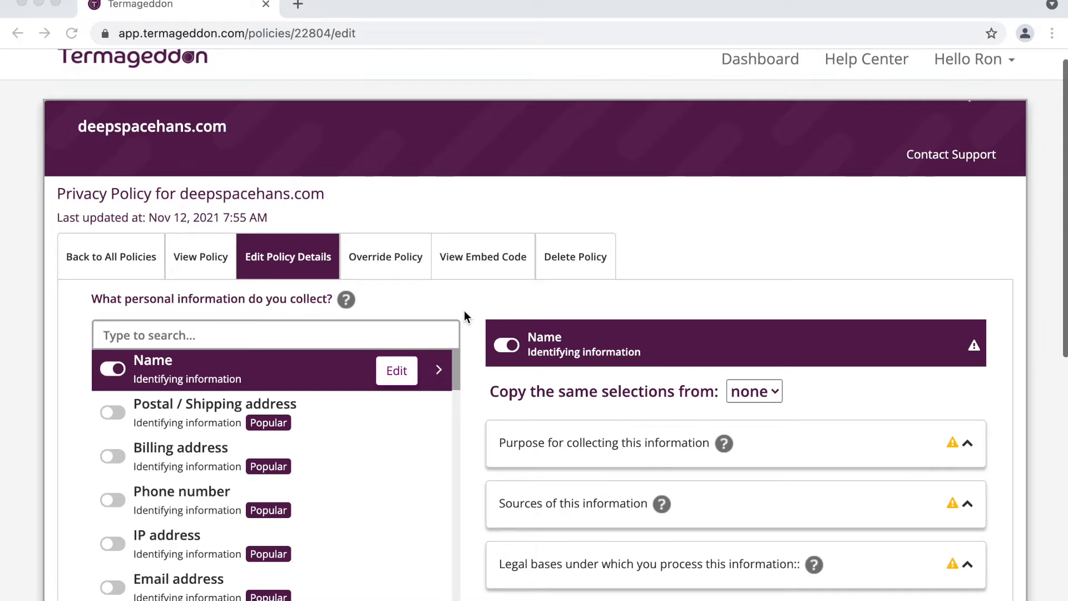
scroll(465, 315, "down", 5)
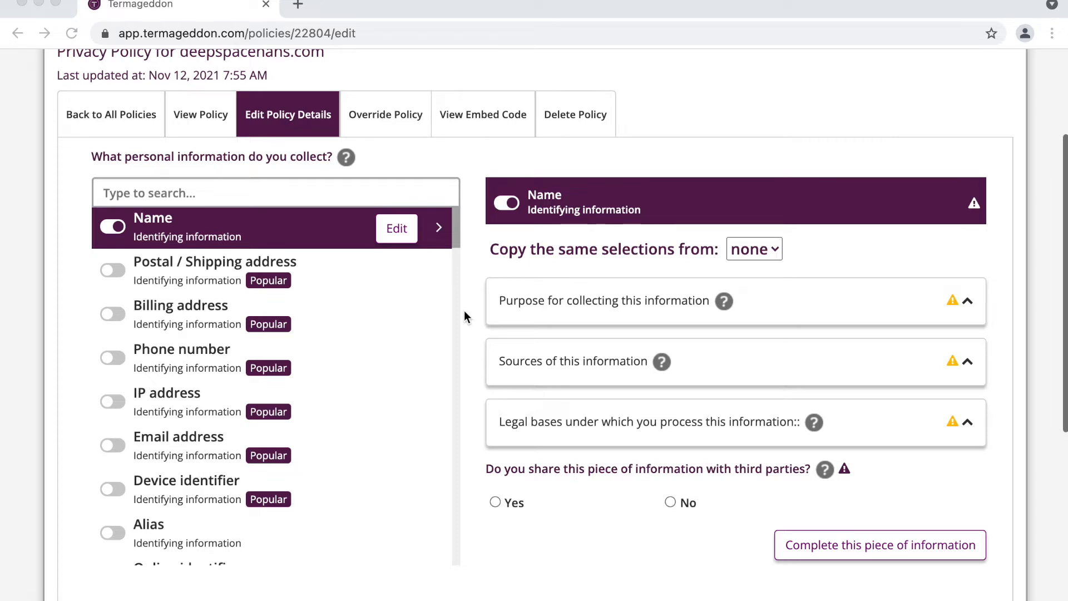
scroll(464, 311, "down", 1)
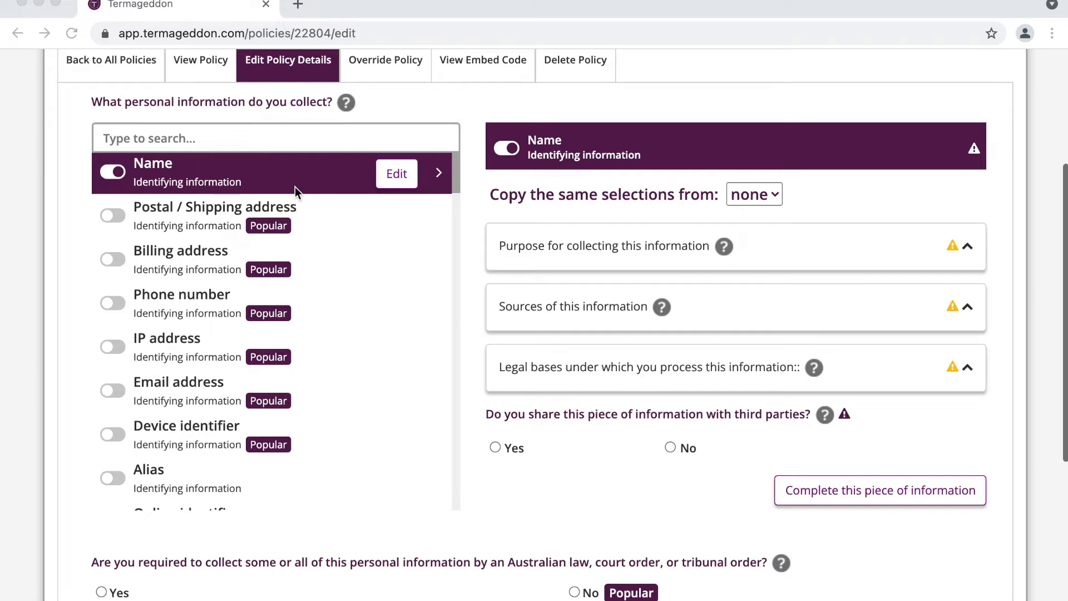
scroll(295, 186, "down", 3)
scroll(295, 186, "up", 3)
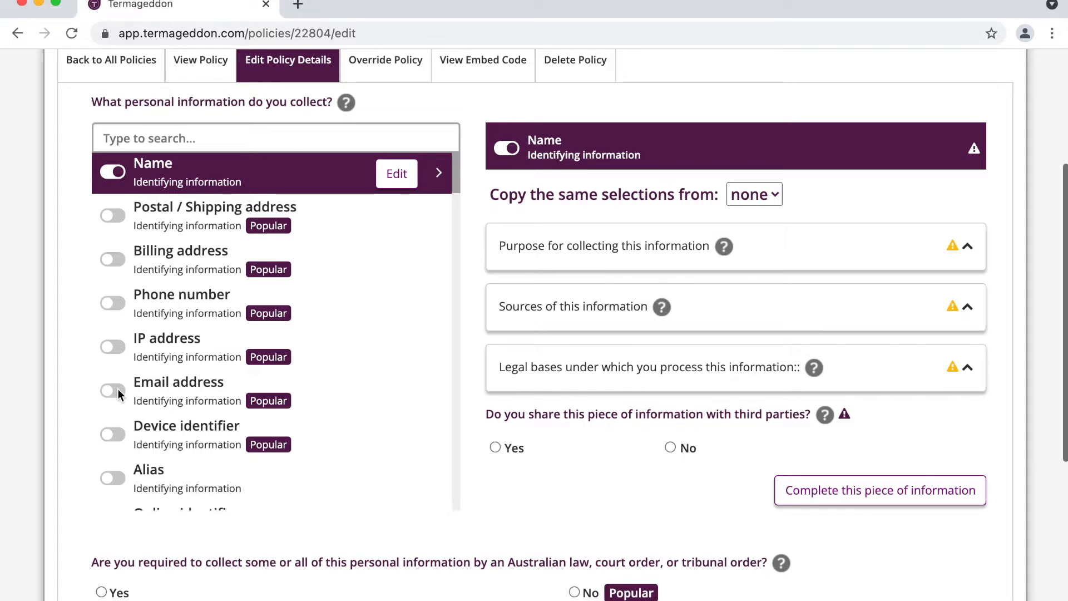
Step: Switch on Email address, Phone number, IP address and Device identifier as collected information
left_click(117, 389)
left_click(114, 304)
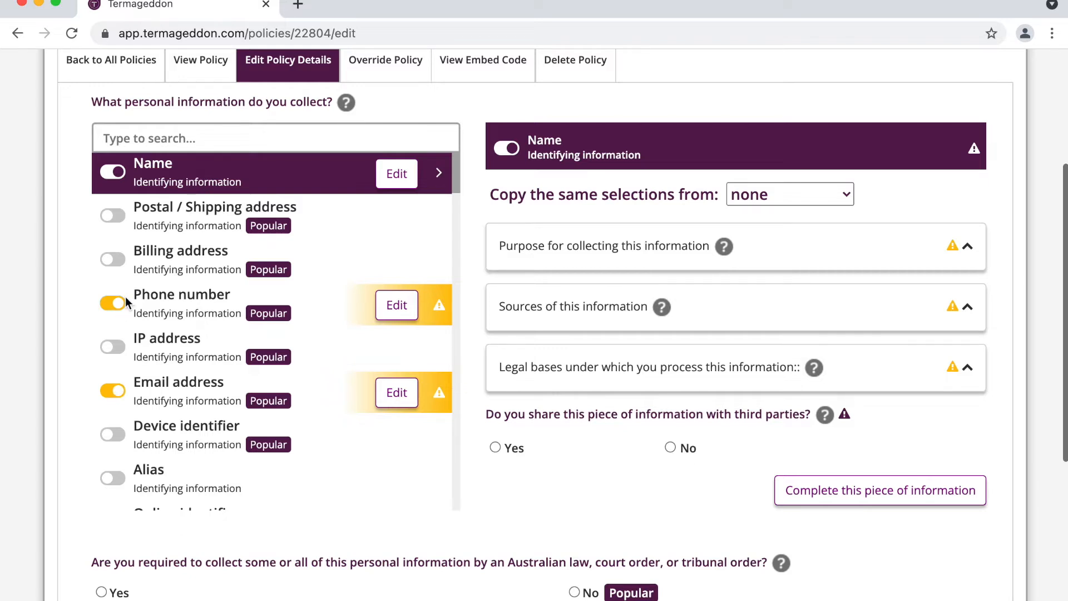
scroll(126, 297, "down", 2)
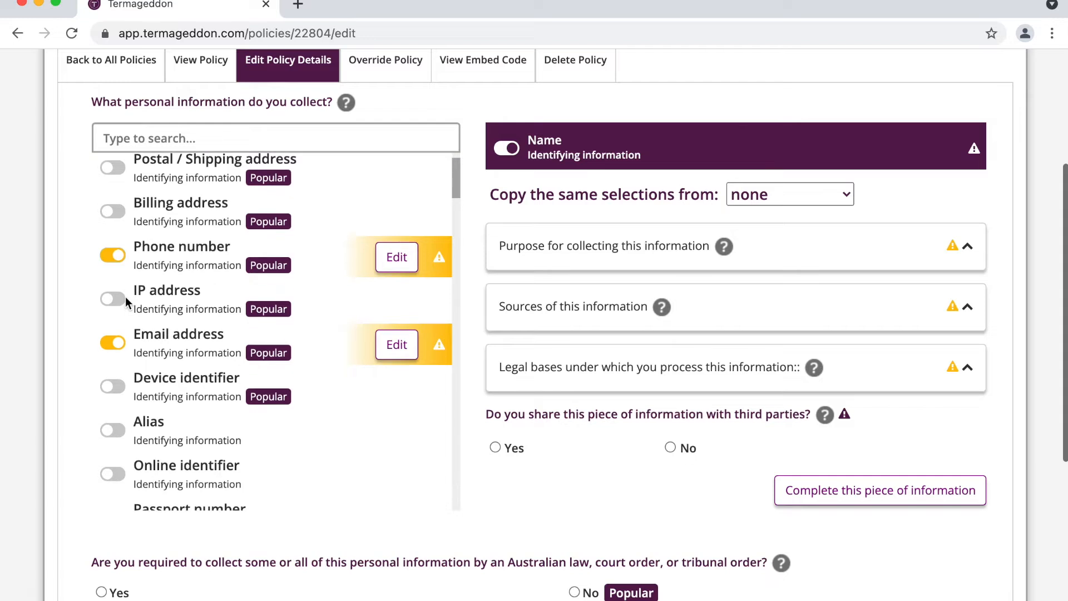
left_click(115, 300)
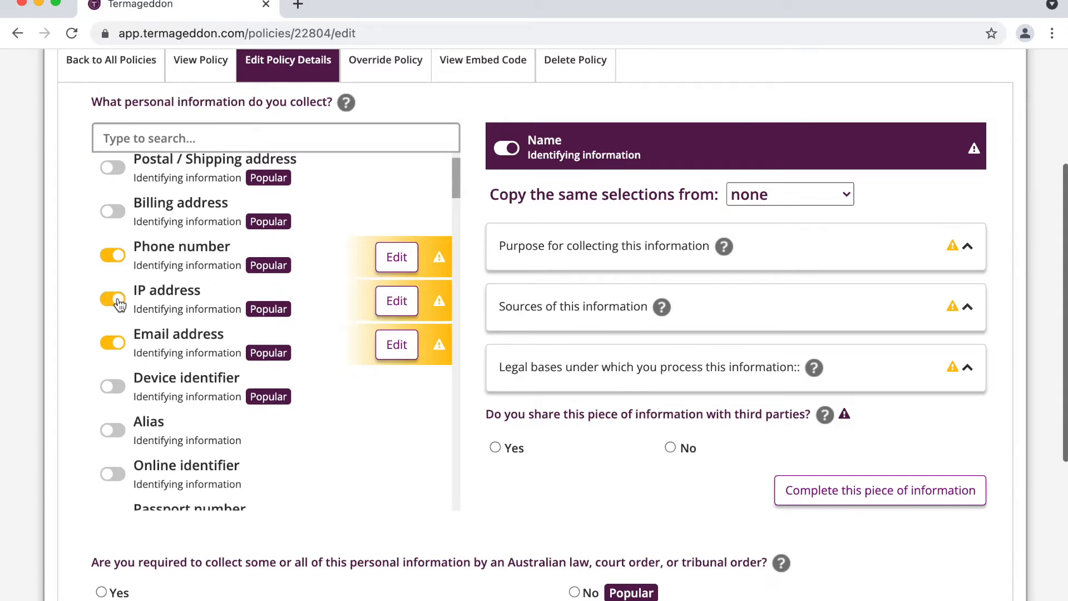
left_click(117, 389)
Step: Also switch on website-interaction, advertisement-interaction and billing address information
scroll(117, 391, "down", 20)
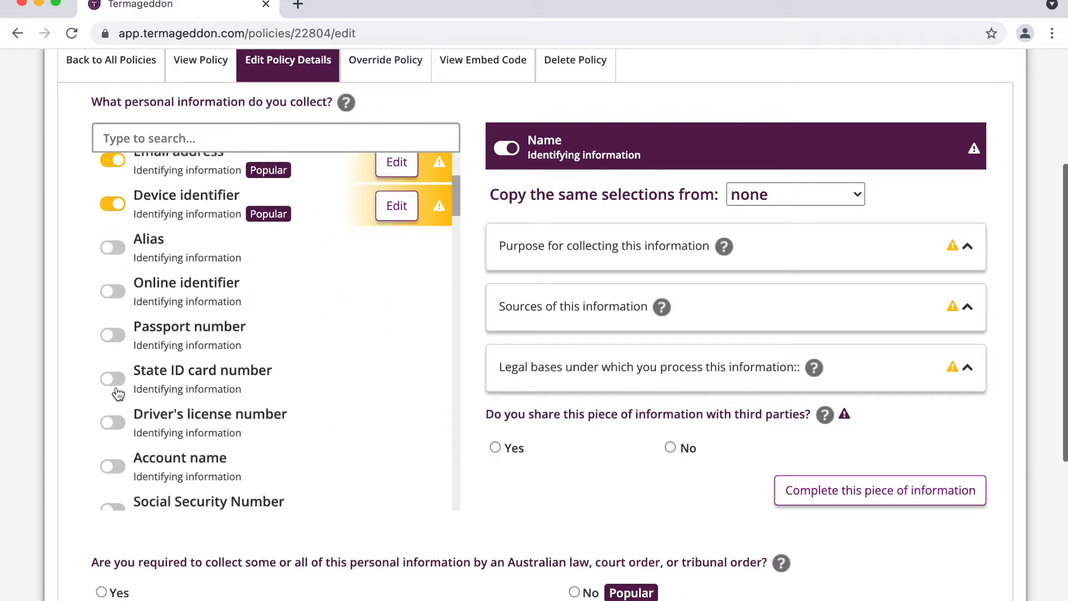
scroll(116, 387, "down", 10)
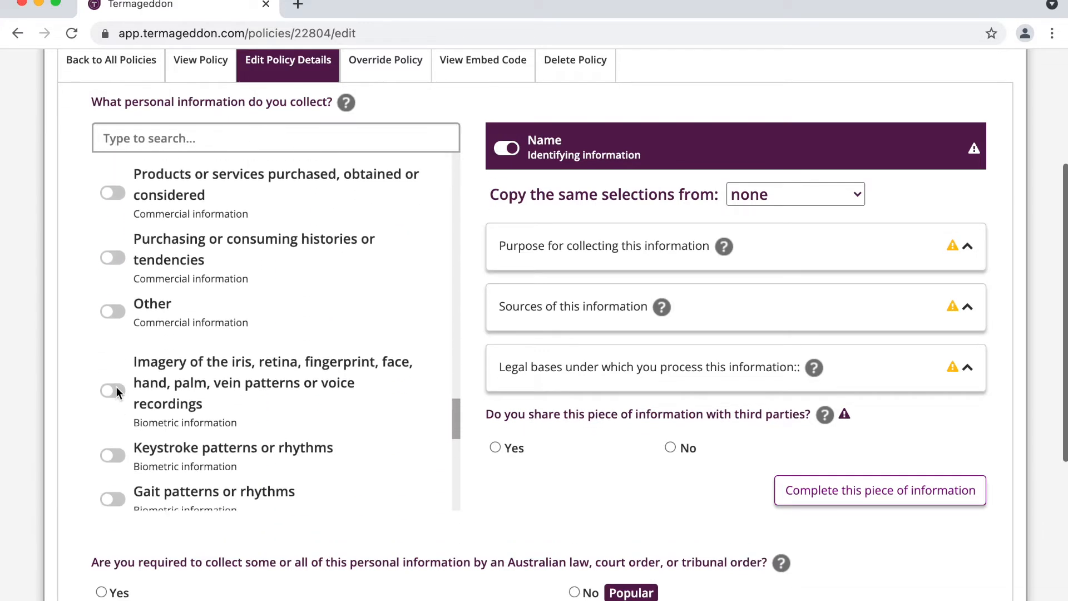
left_click(160, 339)
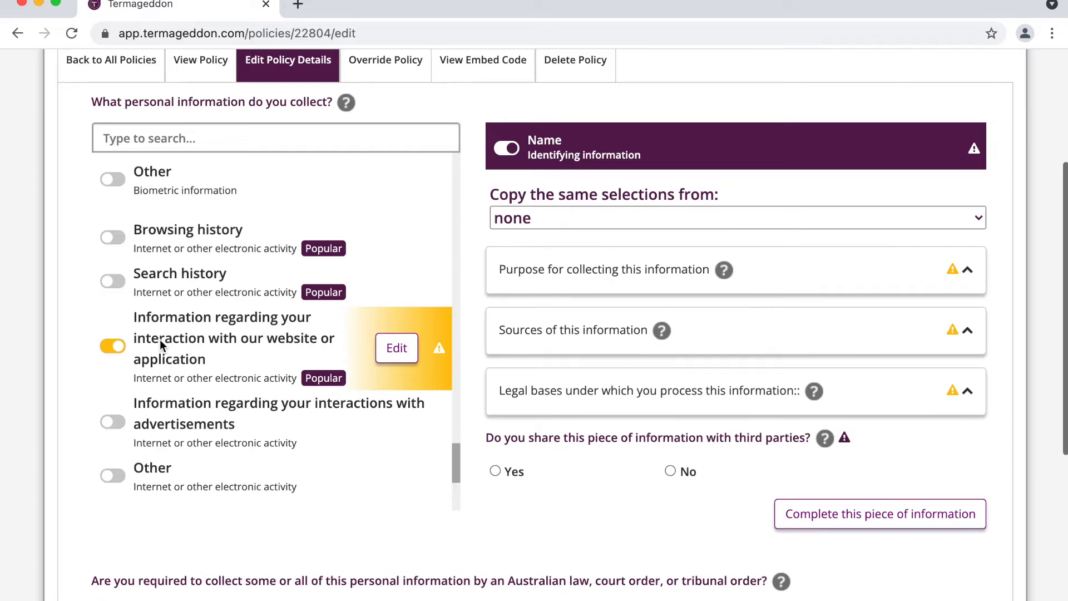
scroll(160, 340, "down", 3)
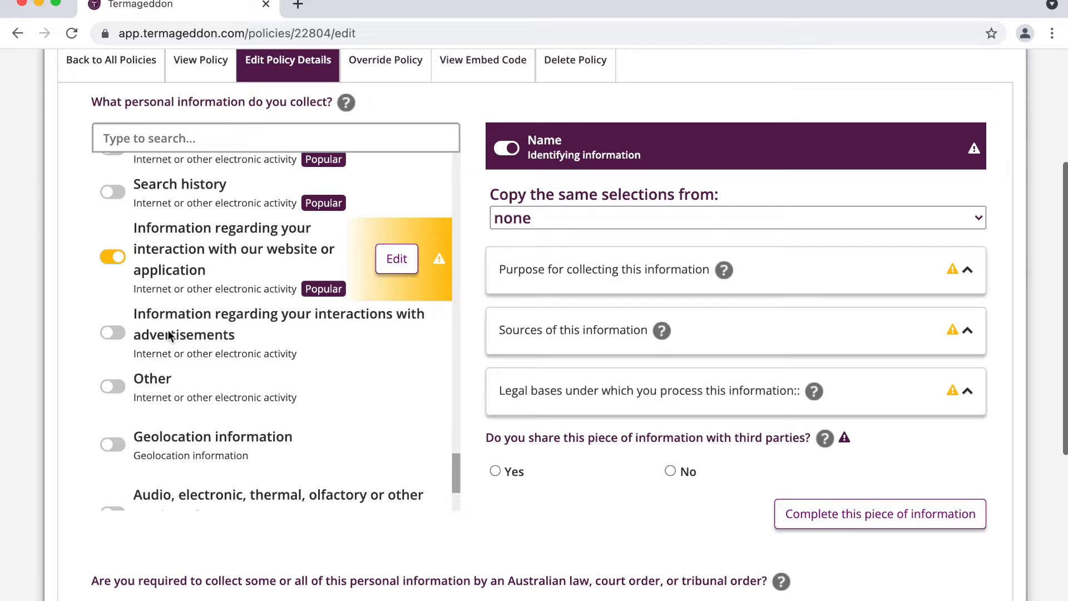
left_click(166, 334)
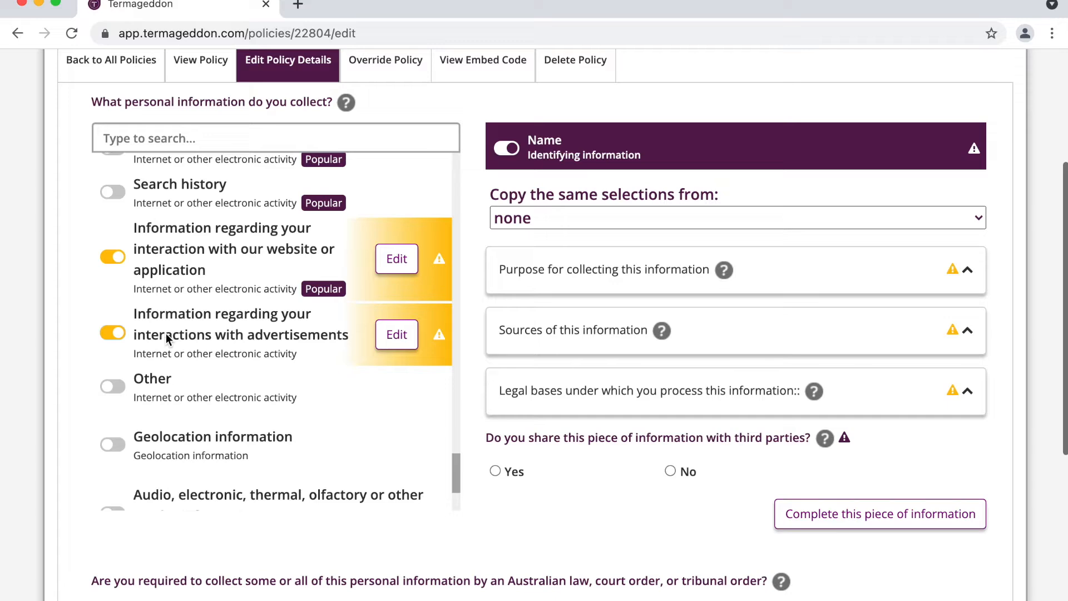
scroll(166, 333, "up", 20)
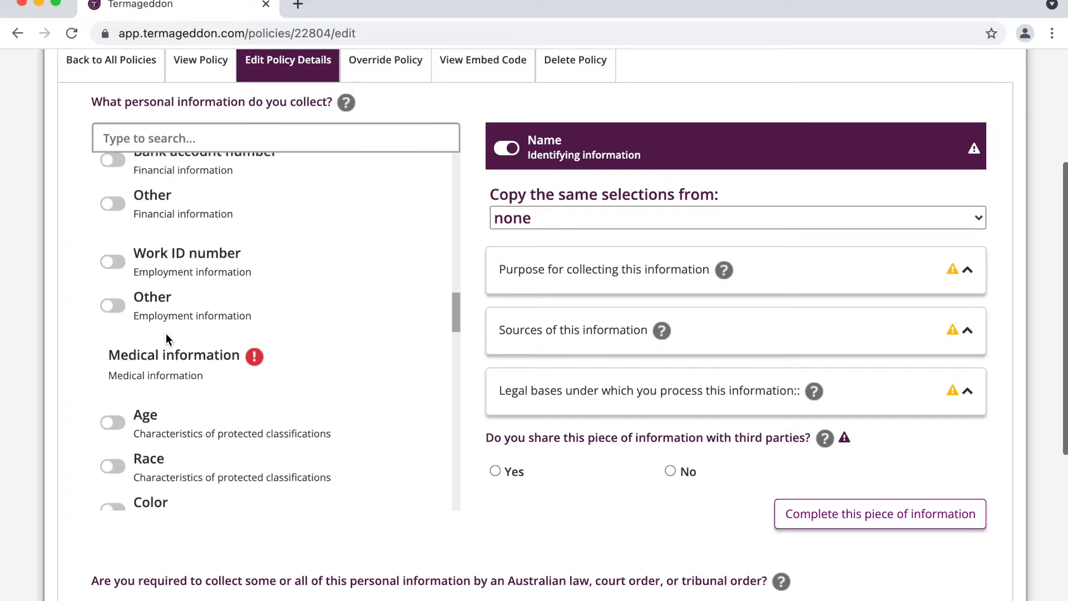
scroll(232, 254, "up", 4)
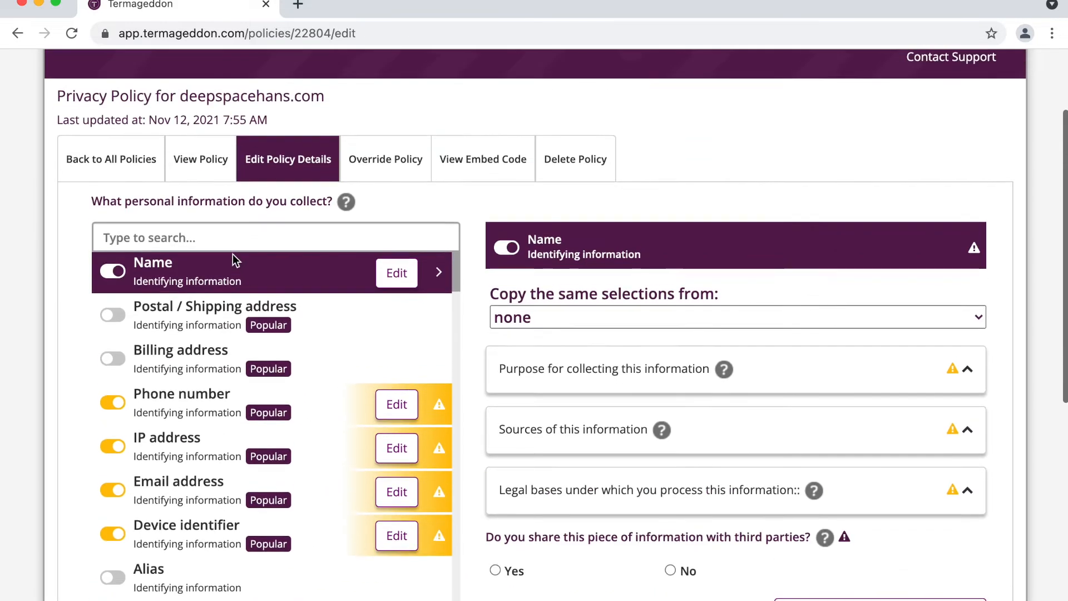
scroll(233, 254, "down", 4)
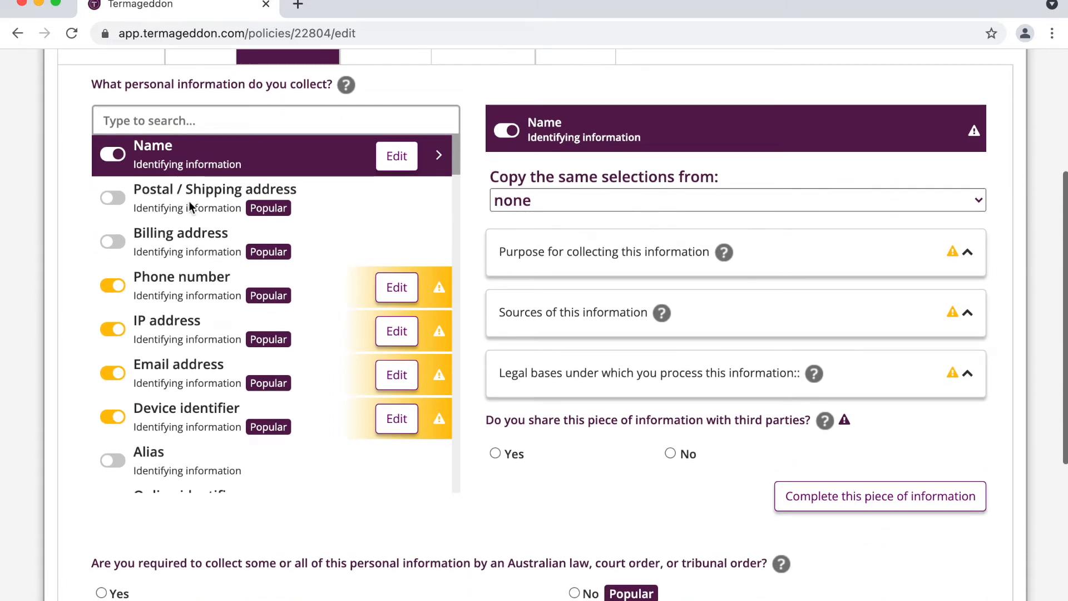
left_click(160, 237)
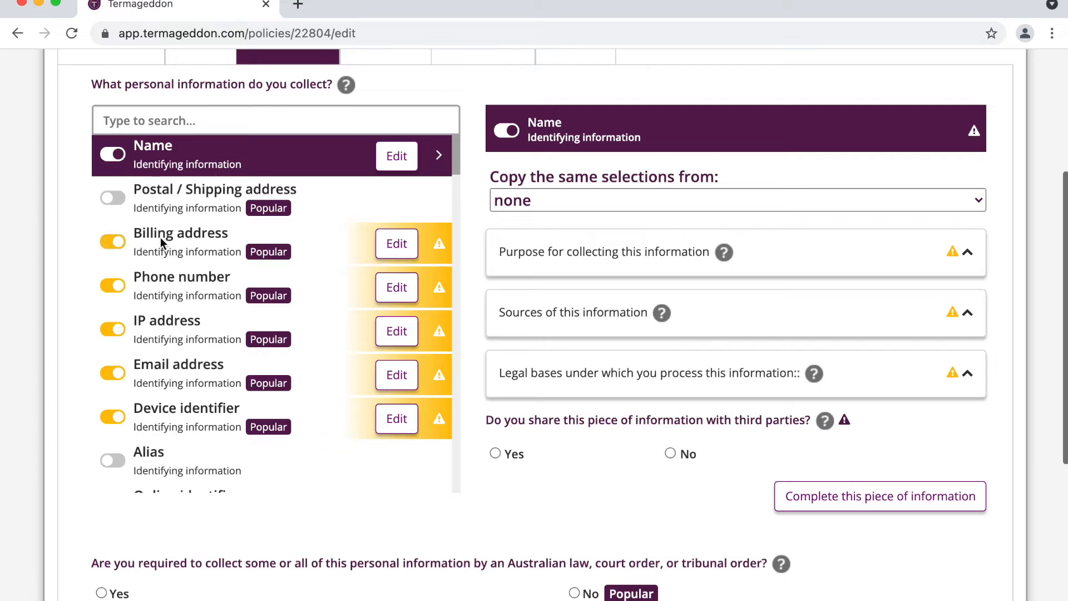
scroll(208, 296, "down", 15)
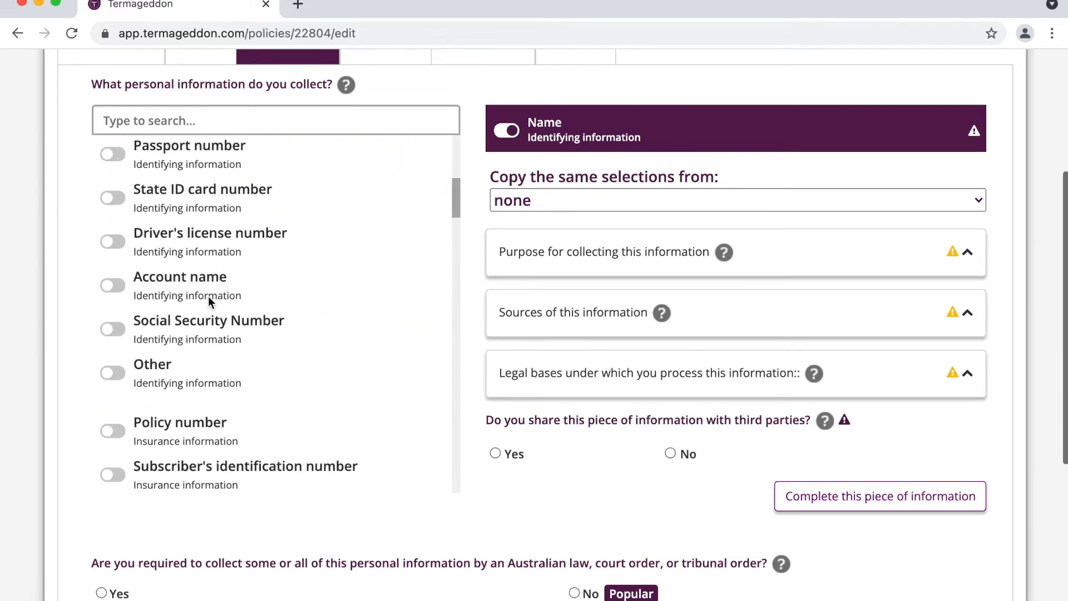
scroll(209, 296, "down", 5)
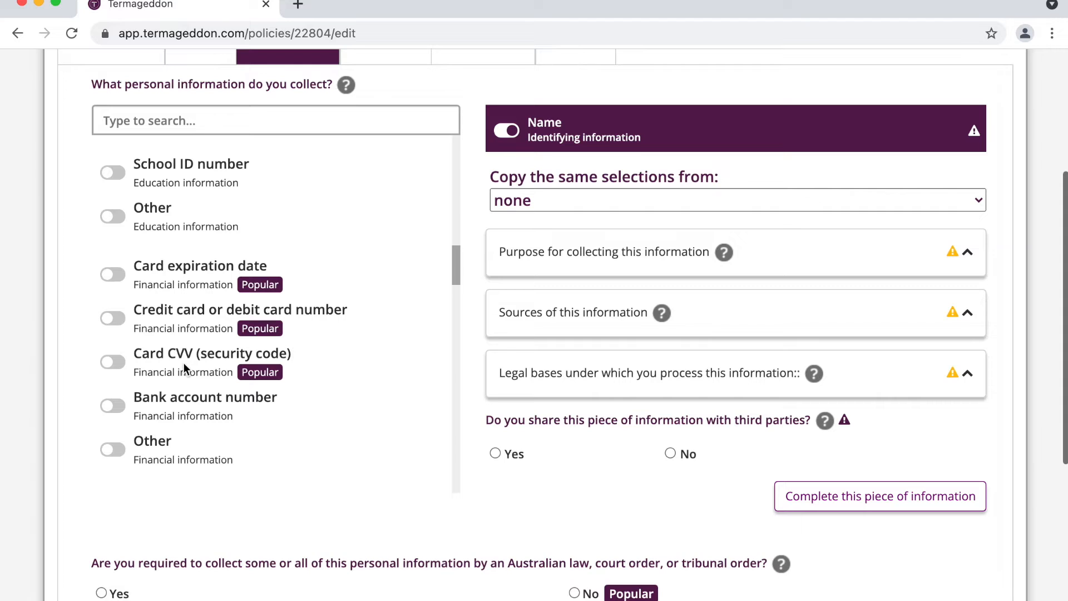
scroll(198, 359, "up", 2)
scroll(197, 352, "up", 20)
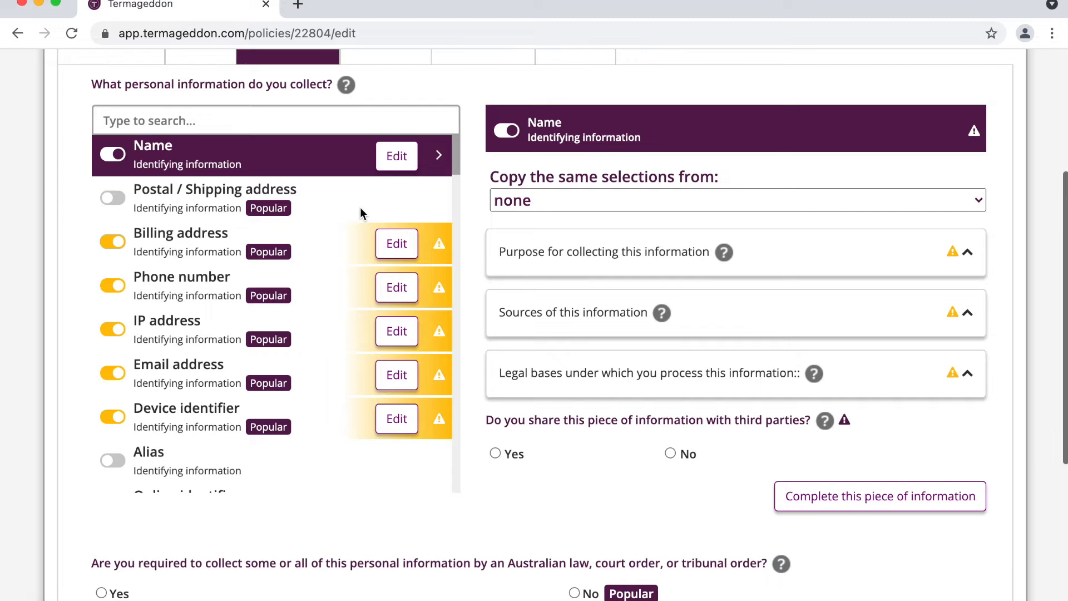
Step: Expand Name's collection purposes and tick Performing services and Providing customer service
scroll(361, 211, "up", 2)
scroll(476, 169, "down", 2)
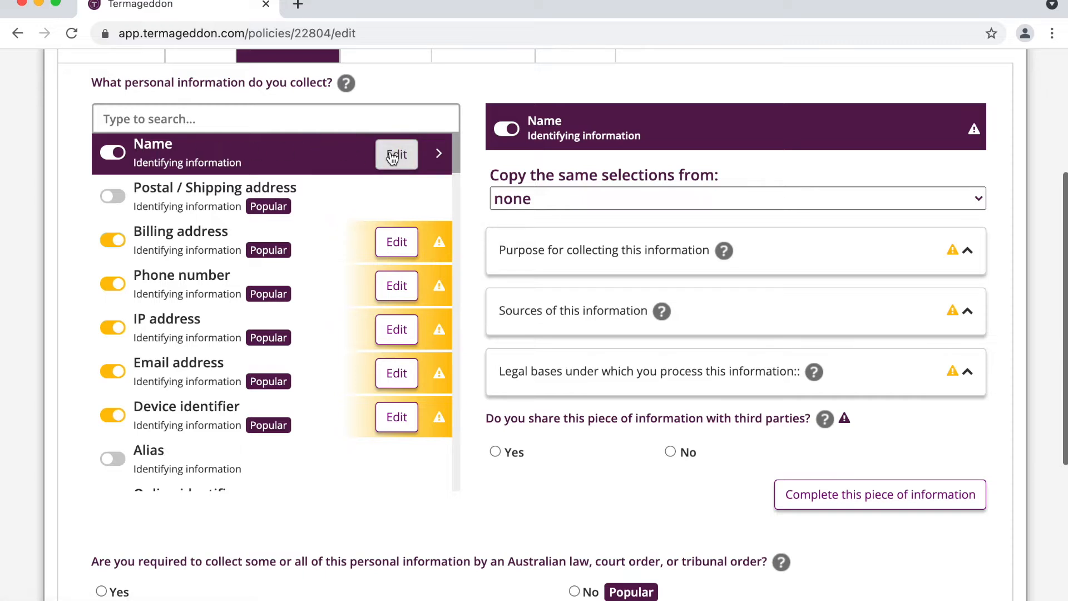
double_click(546, 122)
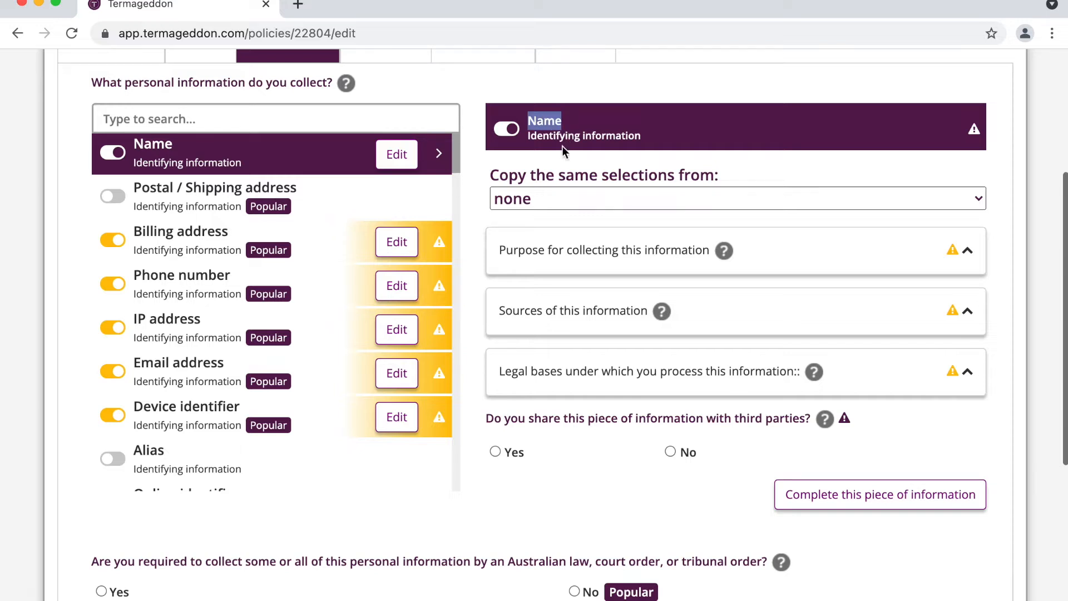
scroll(560, 153, "down", 1)
scroll(559, 152, "down", 2)
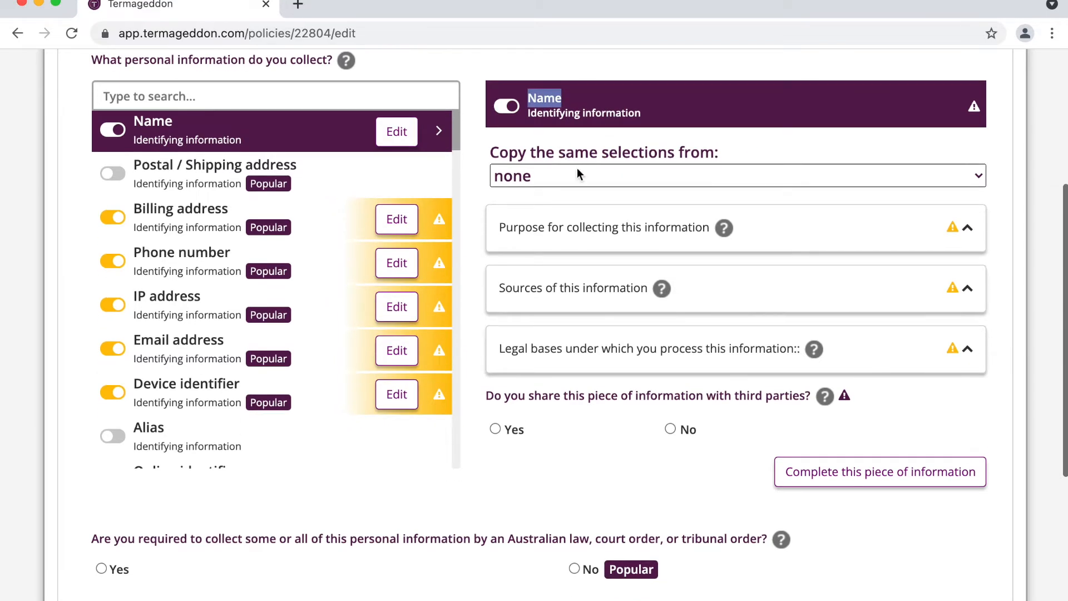
left_click(575, 227)
scroll(578, 223, "down", 5)
scroll(577, 224, "down", 2)
left_click(550, 322)
left_click(561, 426)
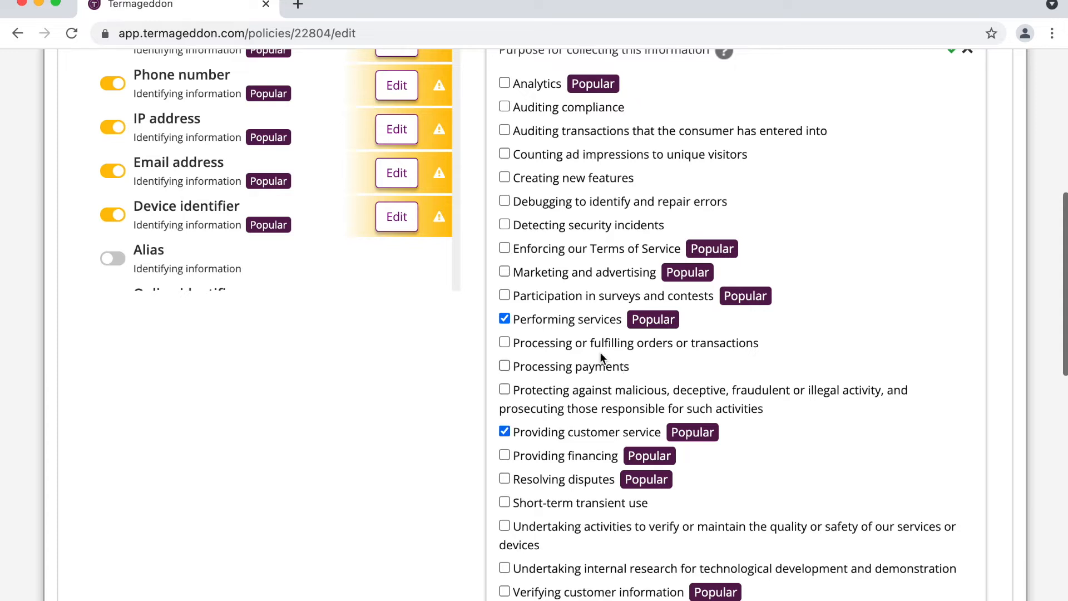
Step: Tick marketing, surveys and contests, processing payments, order fulfilment, enforcing Terms of Service and verifying customer information
left_click(562, 270)
left_click(570, 298)
left_click(567, 369)
left_click(577, 346)
left_click(596, 251)
scroll(595, 251, "down", 1)
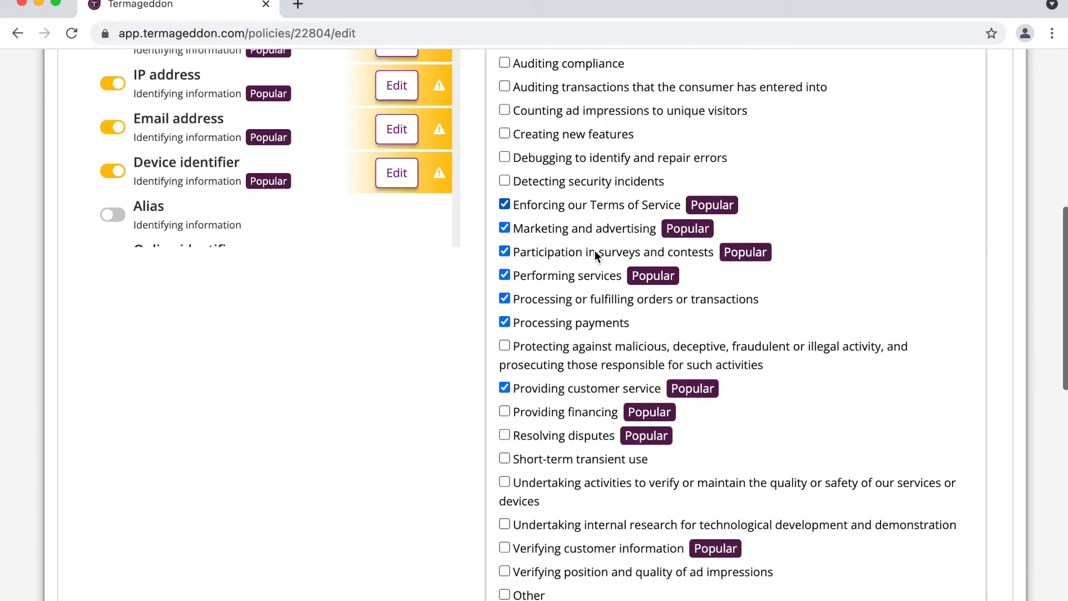
left_click(580, 550)
scroll(549, 549, "up", 4)
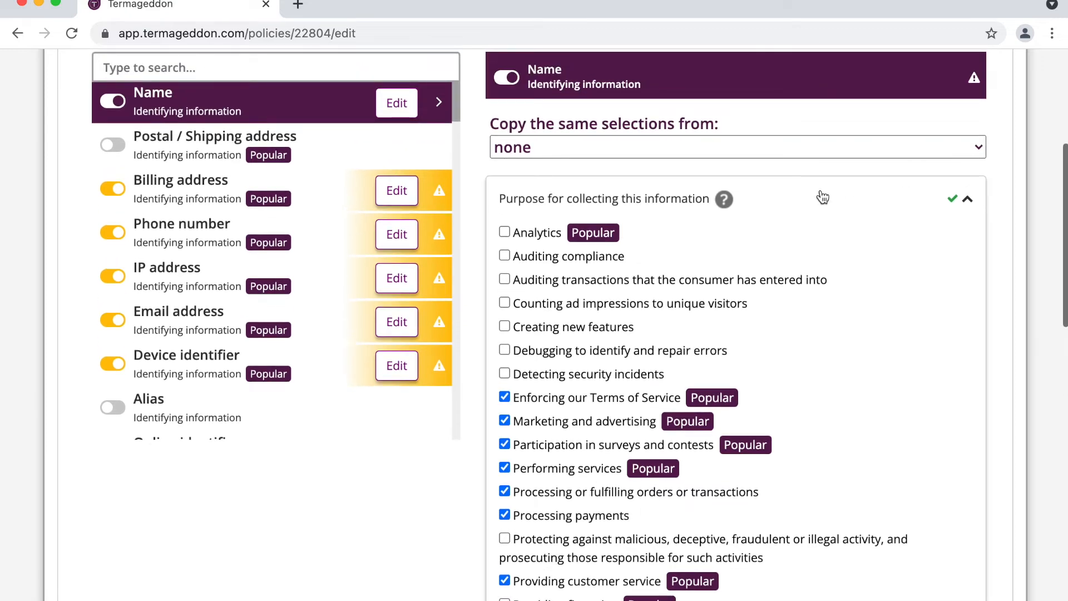
Step: Set Name's source to information submitted by the consumer
left_click(823, 197)
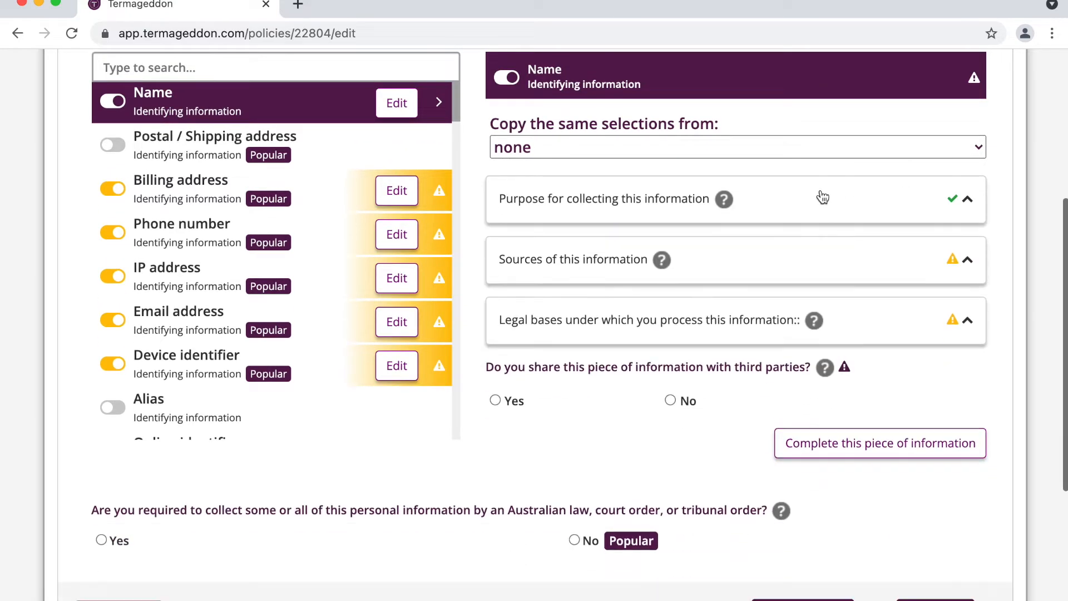
left_click(745, 268)
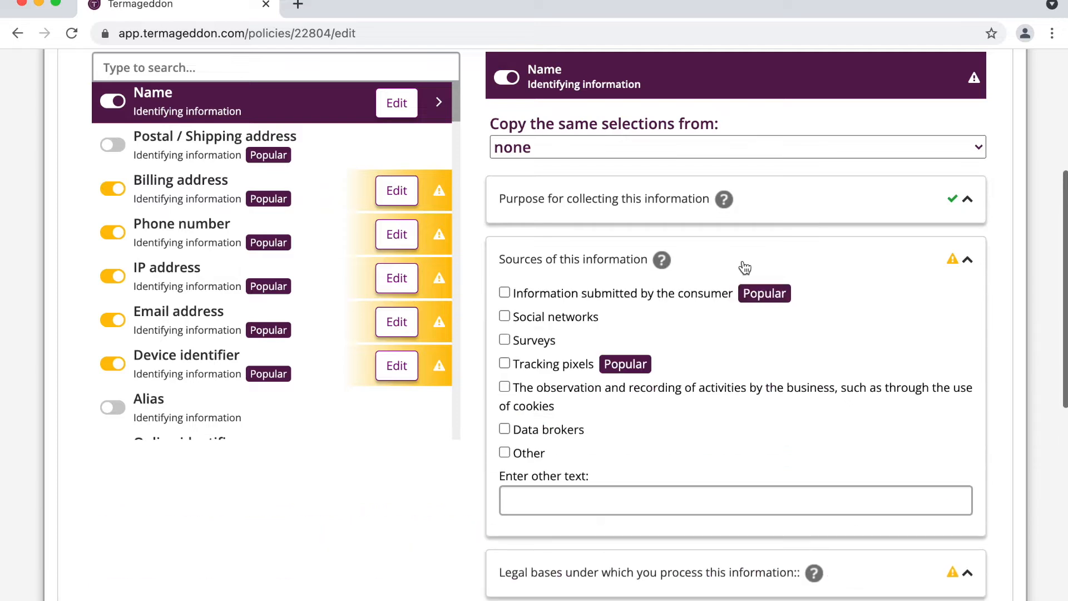
left_click(637, 292)
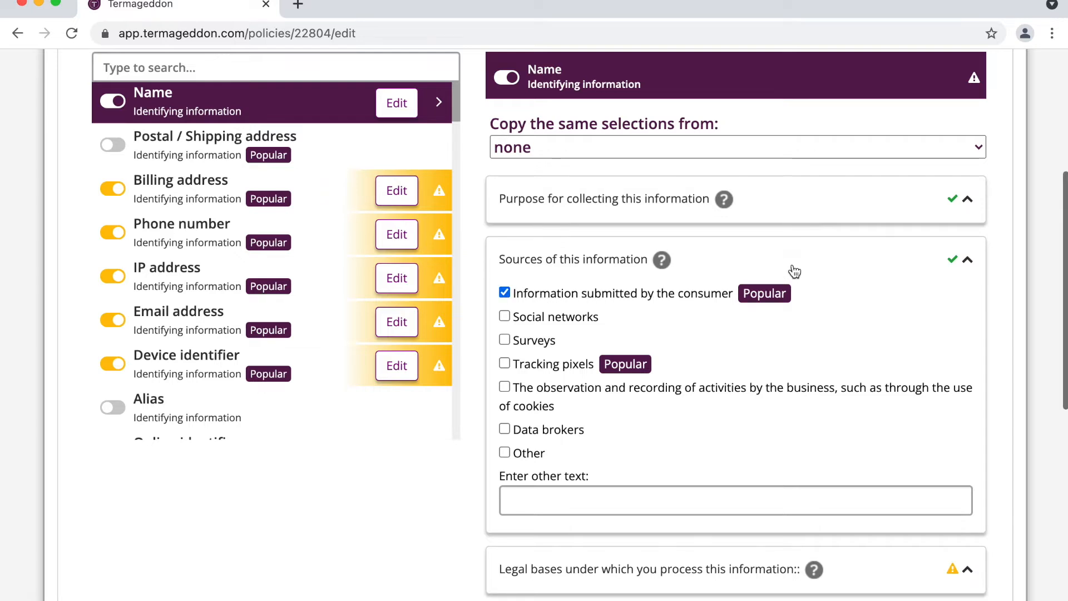
Step: Set Name's legal bases to user consent and performing a contract with the user
left_click(701, 269)
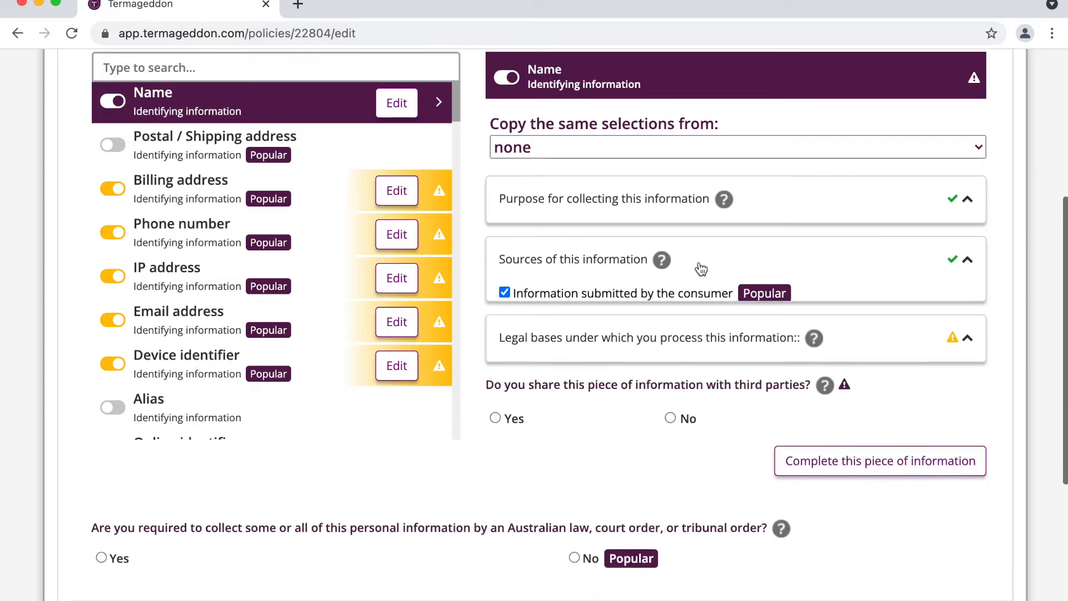
left_click(650, 319)
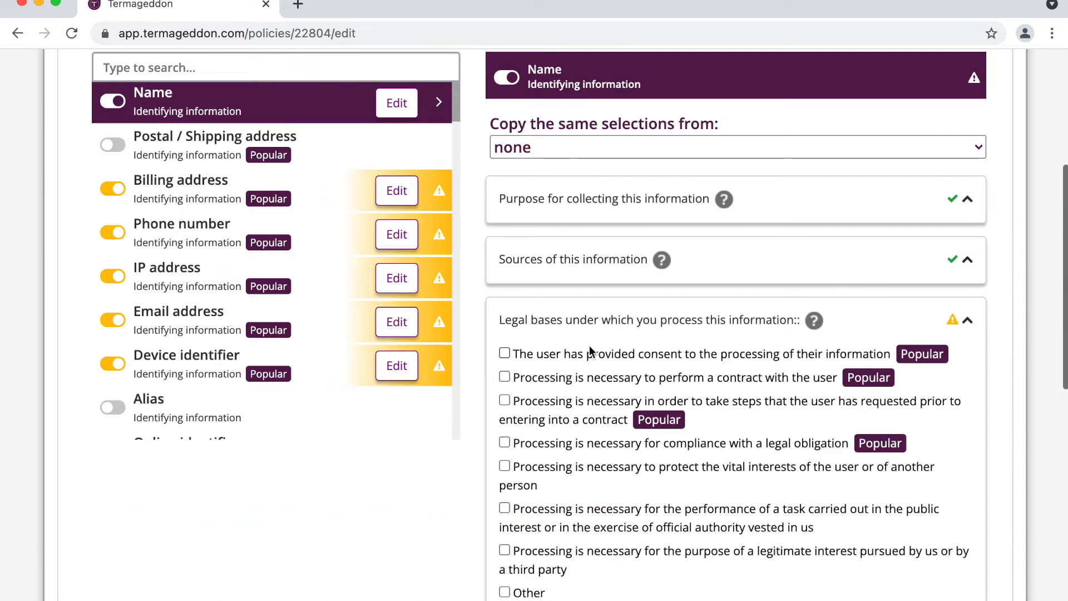
left_click(574, 355)
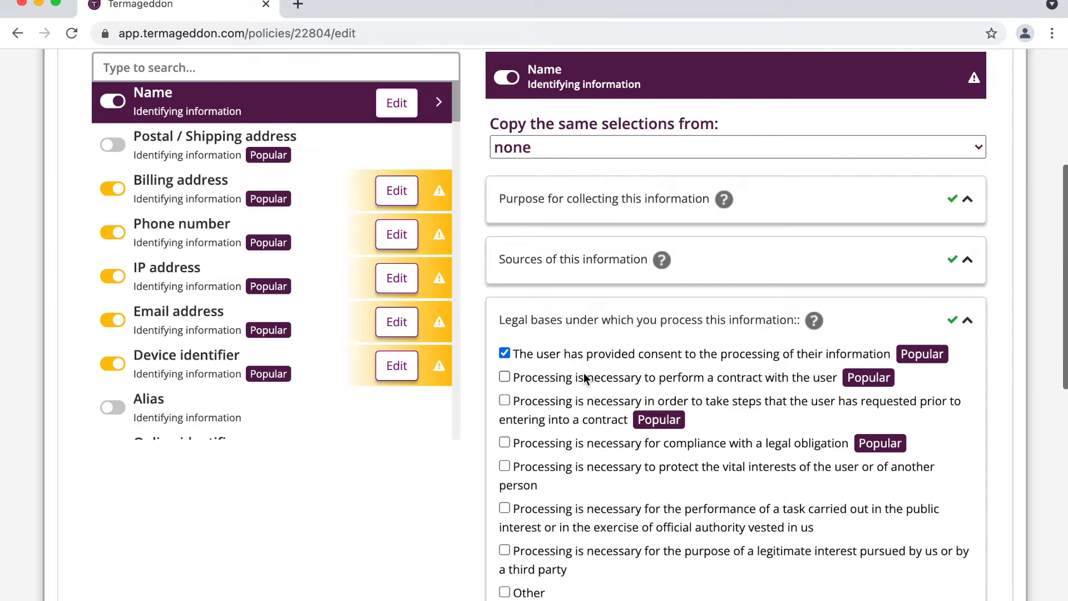
left_click(584, 377)
left_click(690, 327)
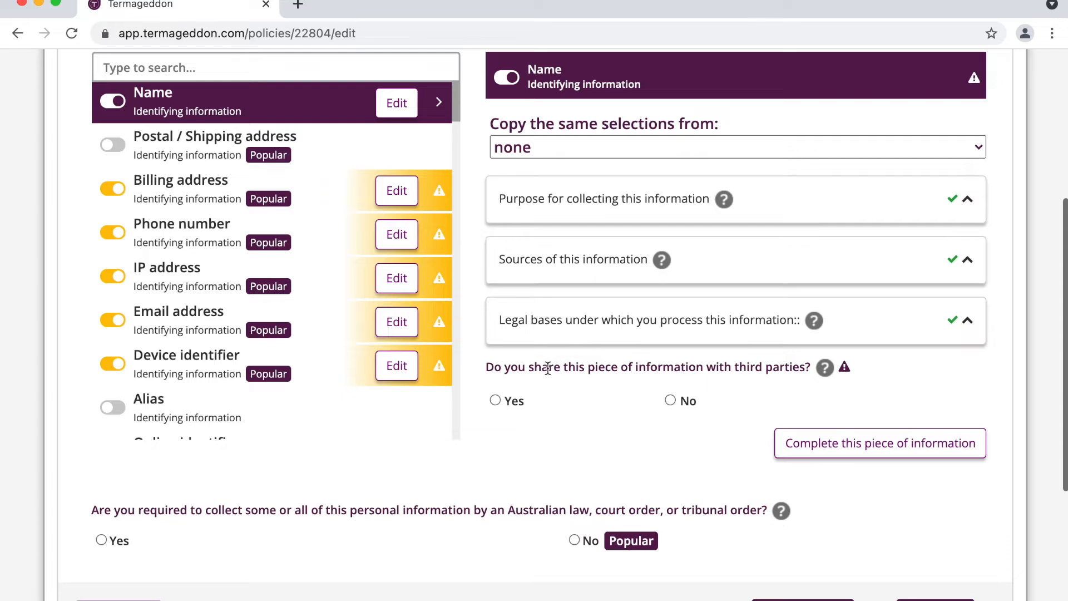
scroll(546, 372, "down", 1)
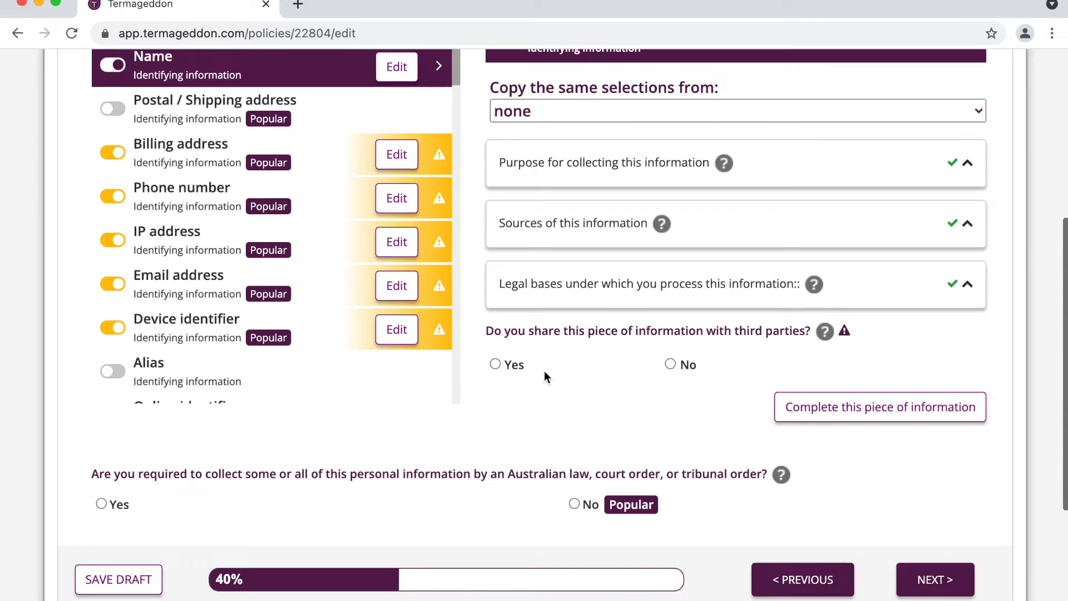
Step: Mark Name as shared with email service providers for managing interactions, plus email marketing vendors
left_click(506, 360)
scroll(624, 412, "down", 5)
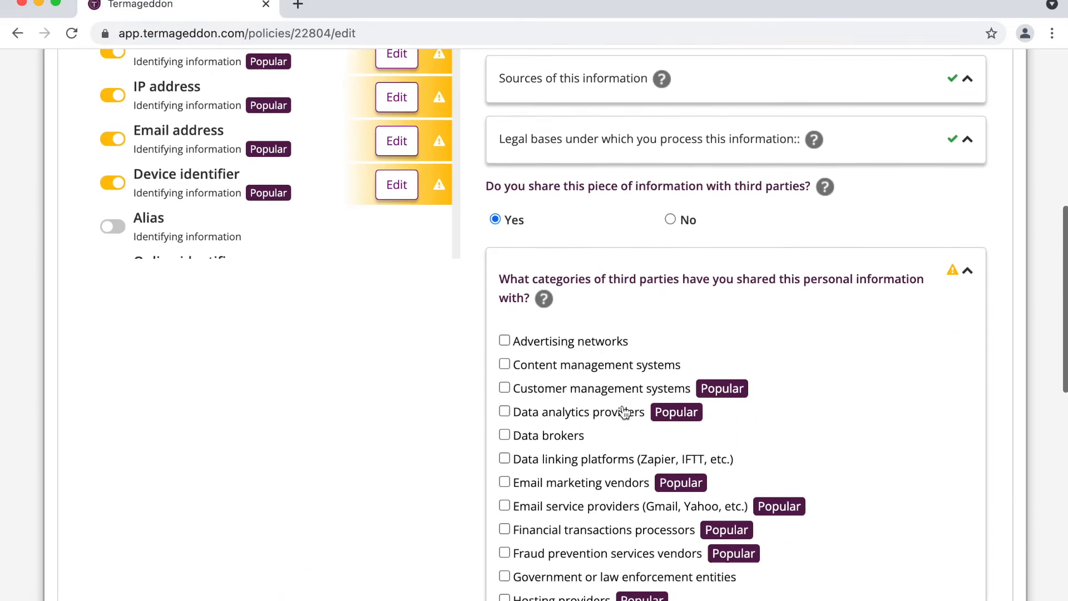
scroll(623, 409, "down", 1)
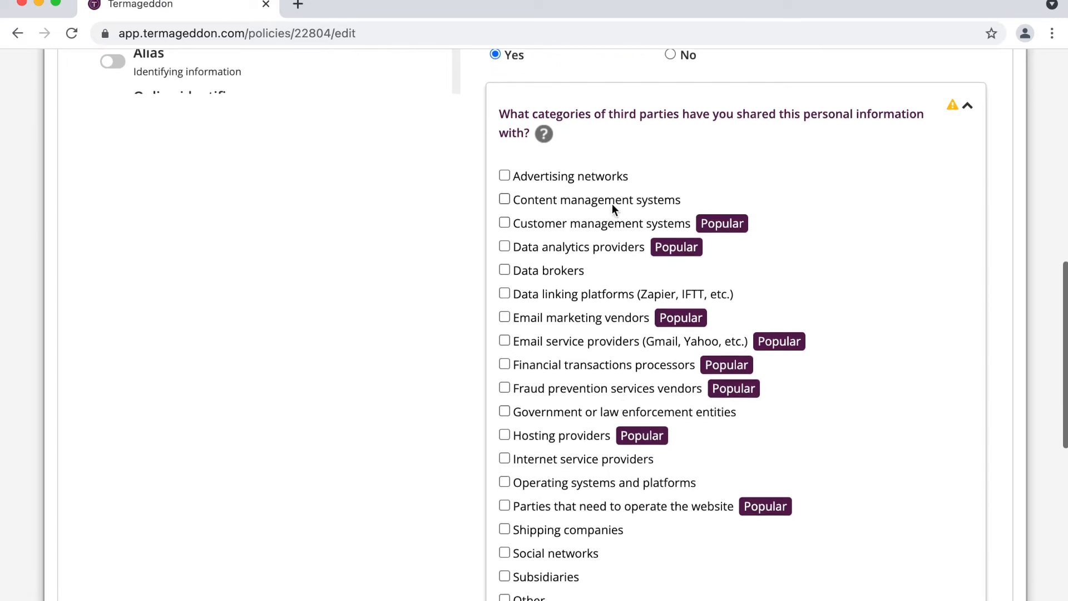
scroll(570, 359, "down", 1)
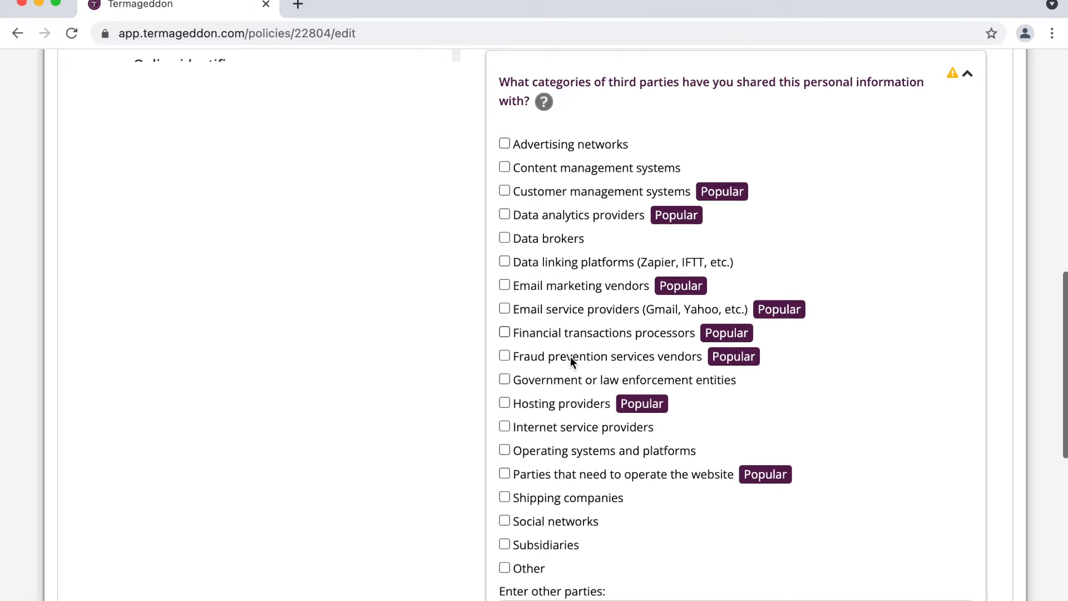
left_click(599, 309)
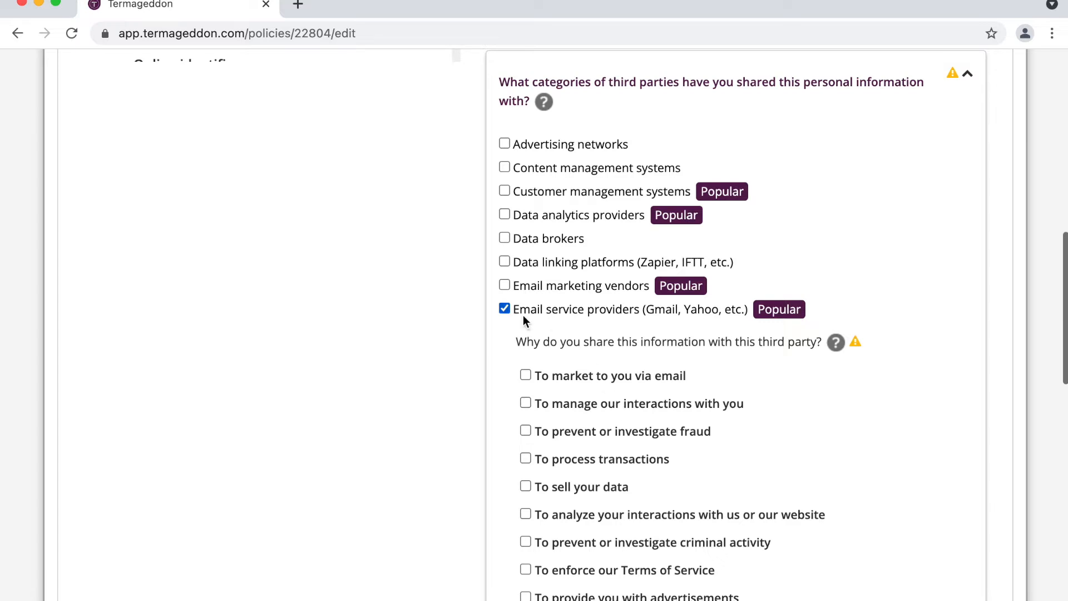
left_click(599, 393)
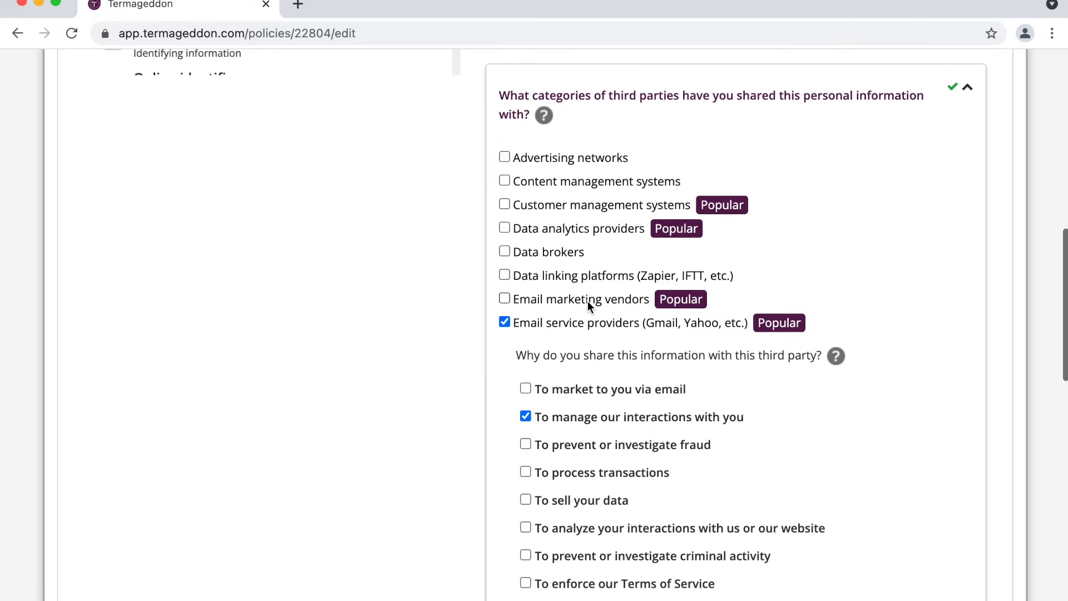
left_click(586, 300)
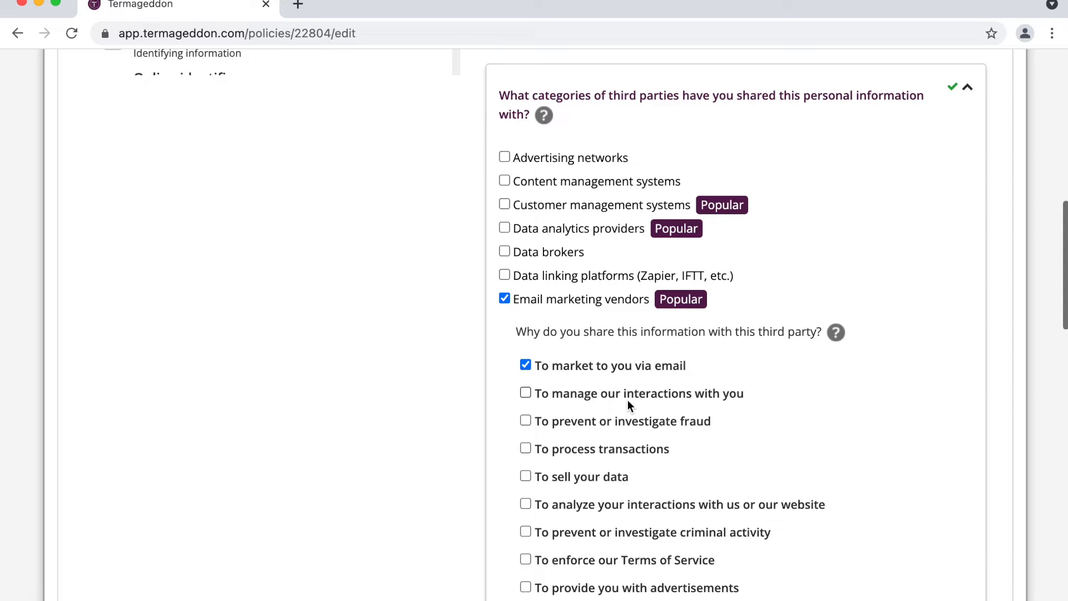
scroll(584, 275, "up", 1)
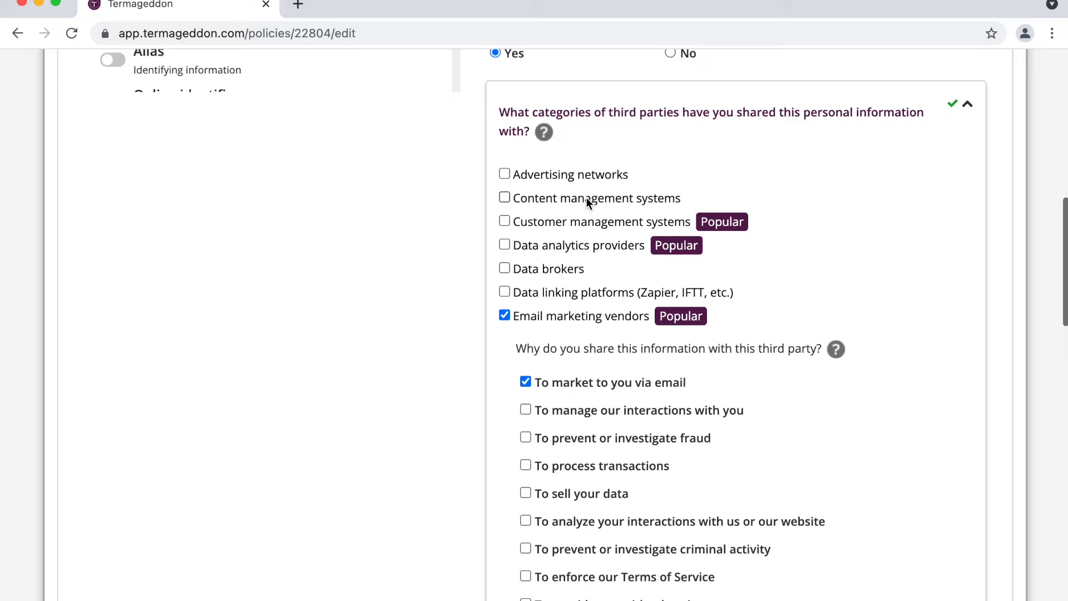
Step: Share Name with content management systems and website-operating parties, both for managing interactions
left_click(585, 198)
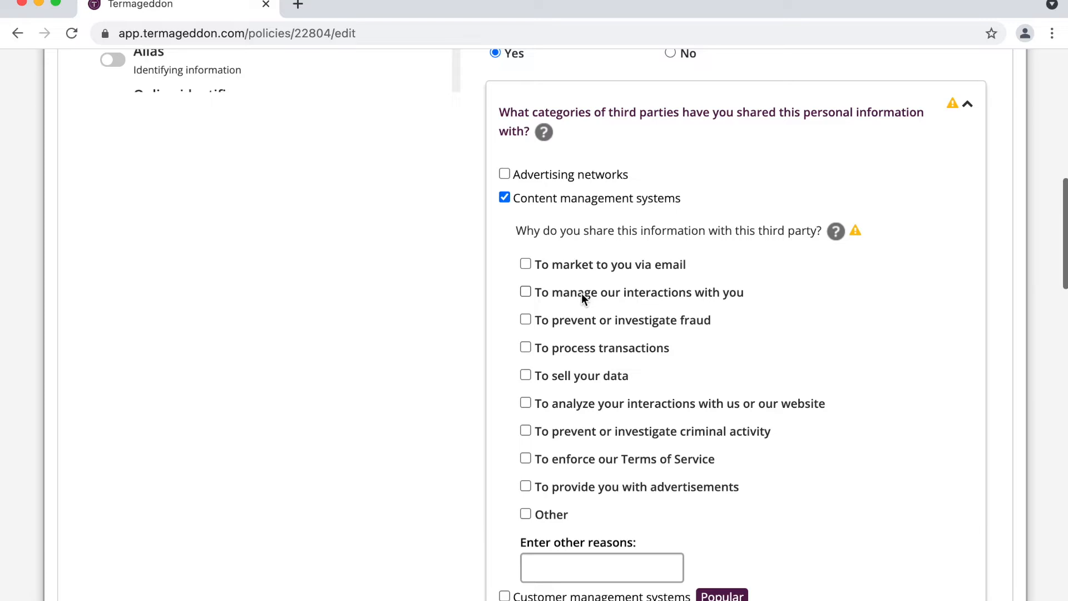
left_click(582, 292)
scroll(636, 389, "down", 3)
scroll(636, 389, "down", 15)
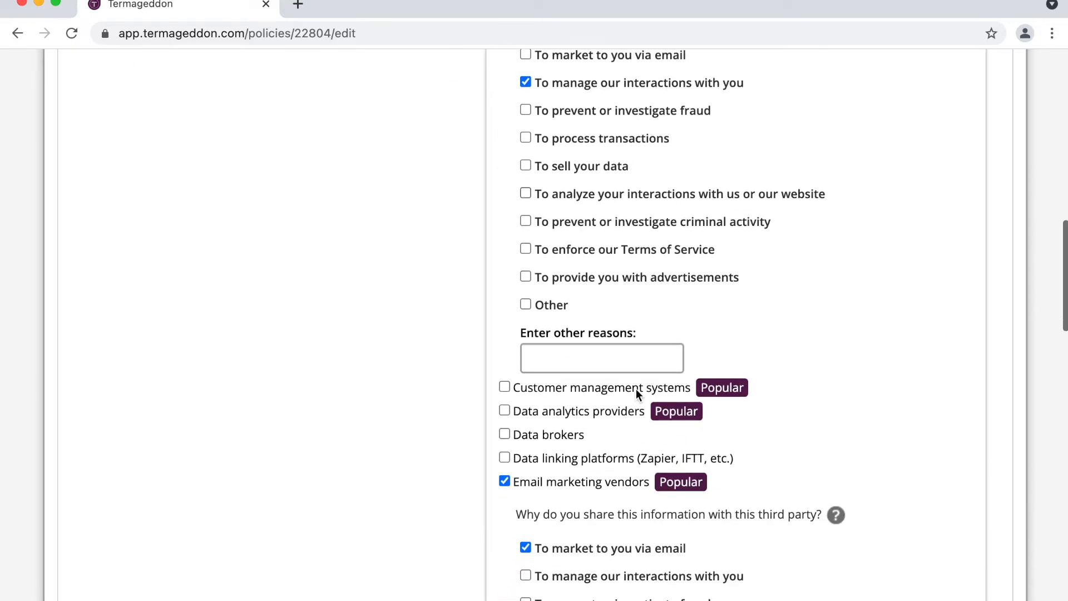
scroll(636, 389, "down", 5)
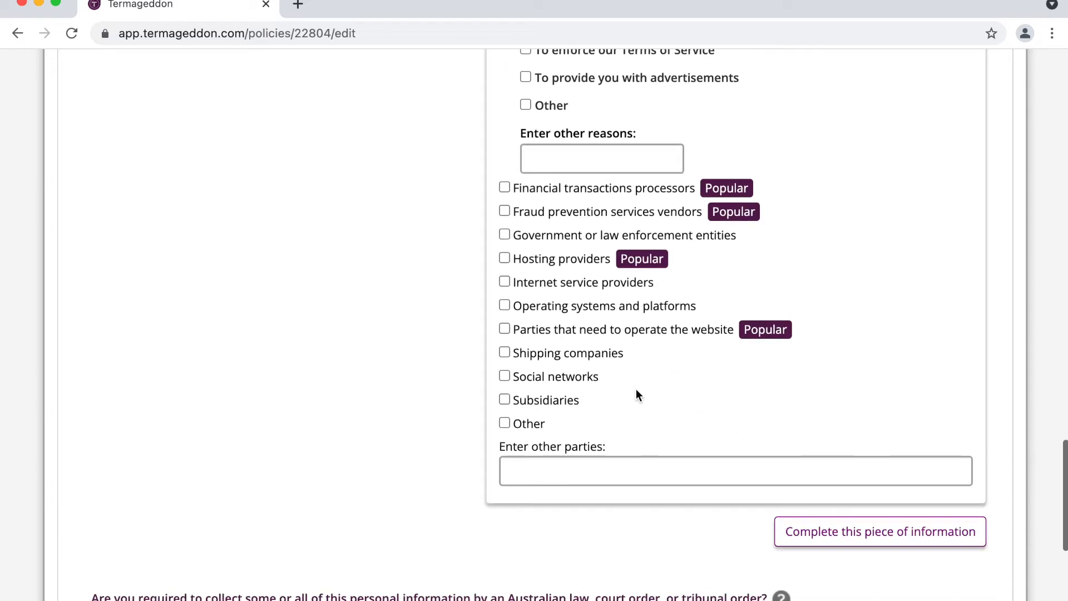
left_click(592, 330)
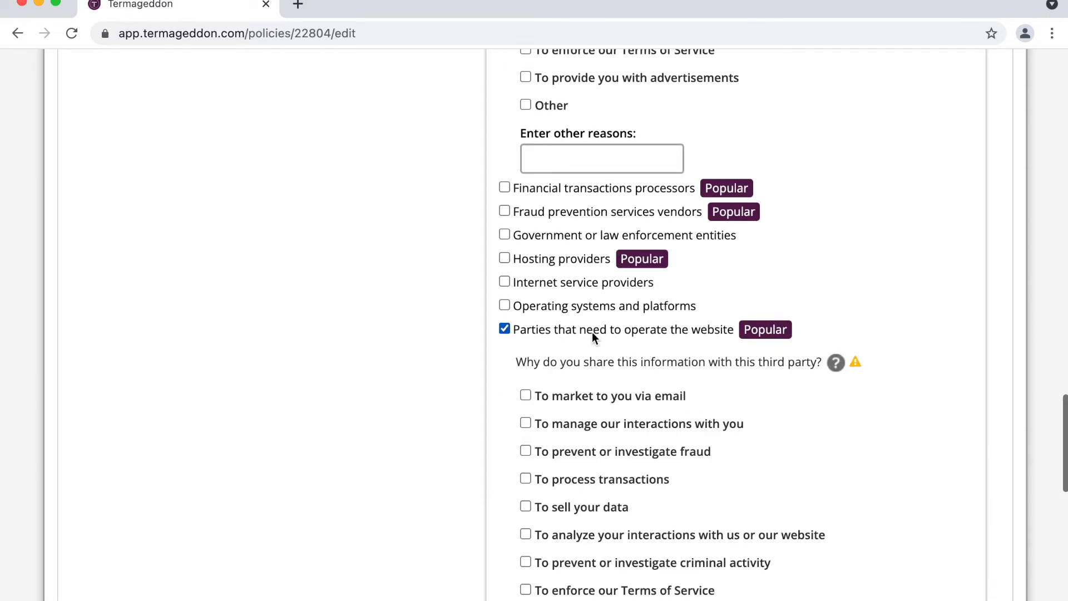
left_click(615, 427)
Step: Add hosting providers (managing interactions) and financial transaction processors (processing transactions) as recipients
left_click(572, 259)
left_click(607, 355)
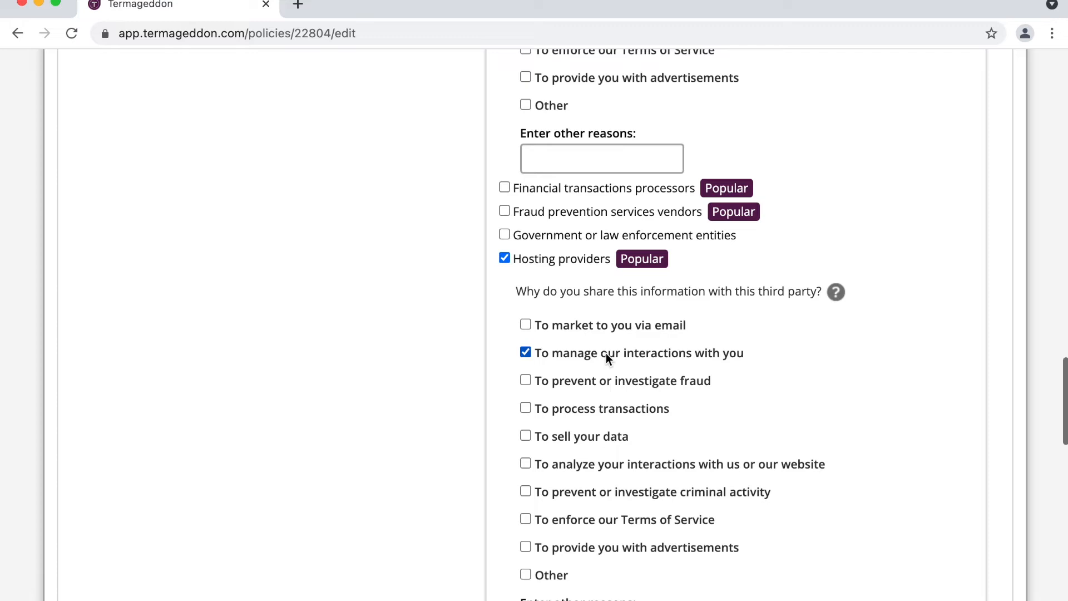
left_click(622, 188)
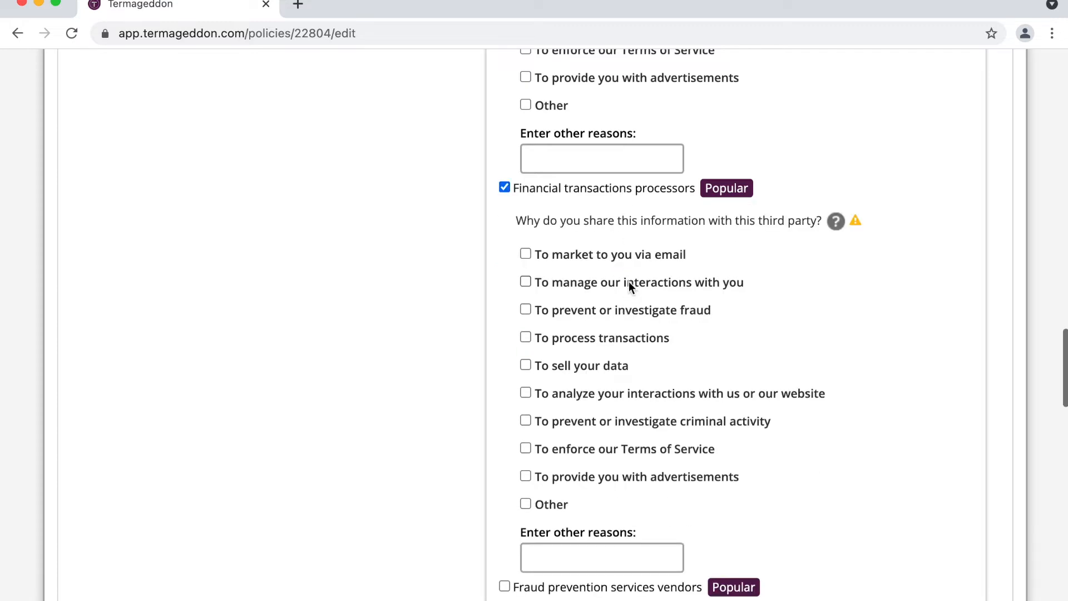
left_click(607, 339)
Step: Add customer management systems for managing interactions and collapse the third-party categories
scroll(606, 339, "up", 12)
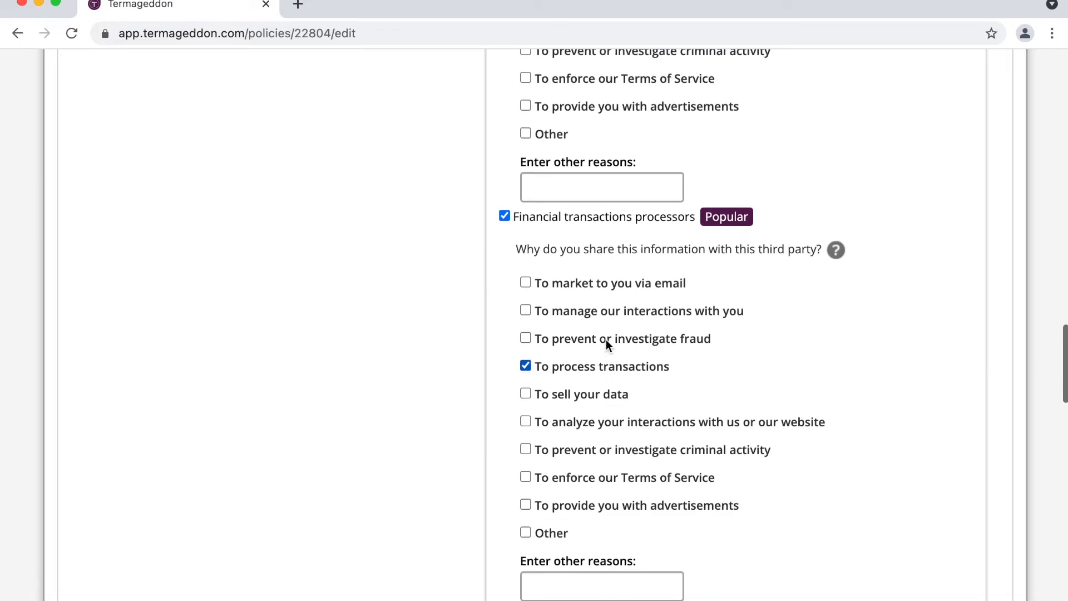
scroll(606, 339, "up", 6)
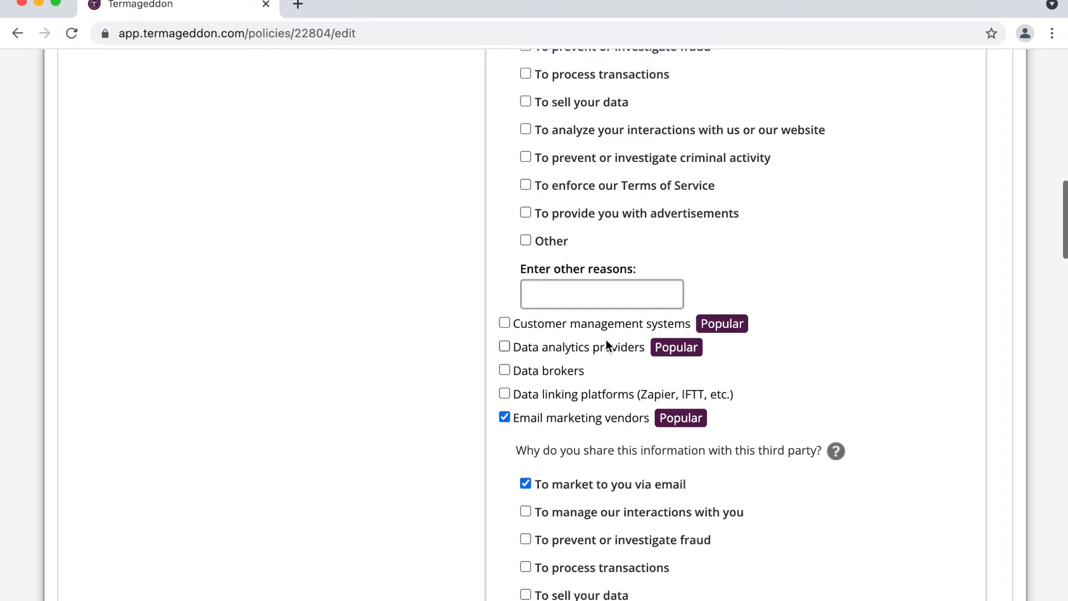
scroll(606, 340, "up", 1)
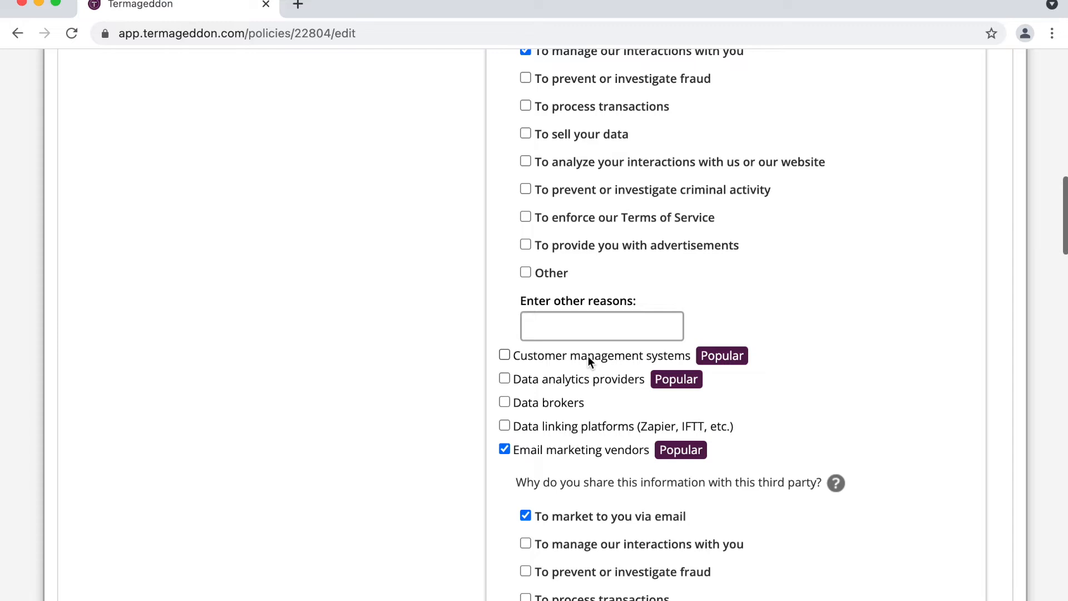
left_click(588, 356)
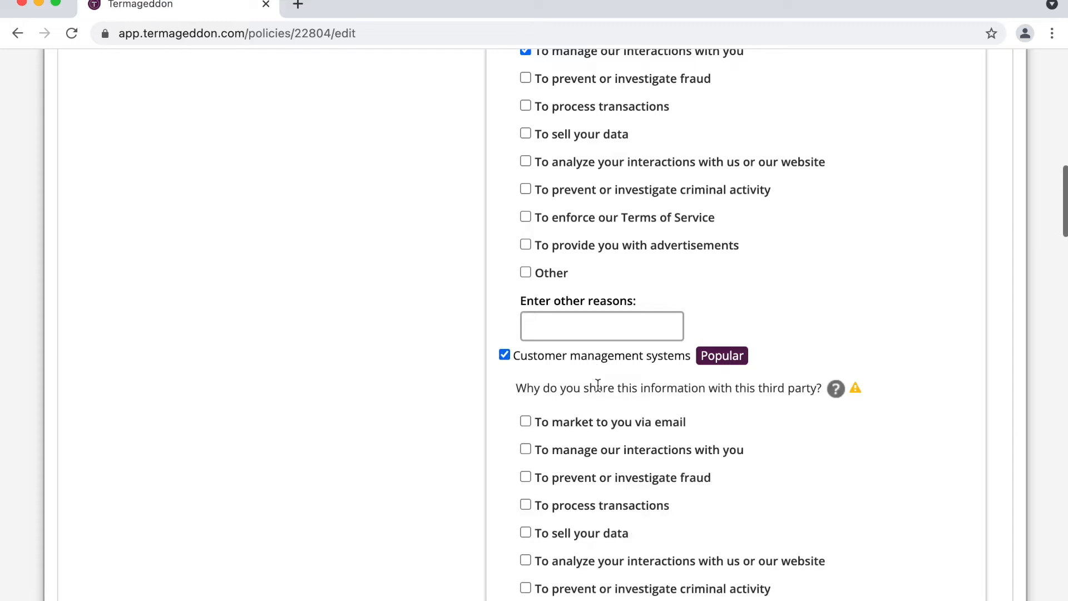
scroll(607, 409, "down", 1)
scroll(608, 410, "down", 1)
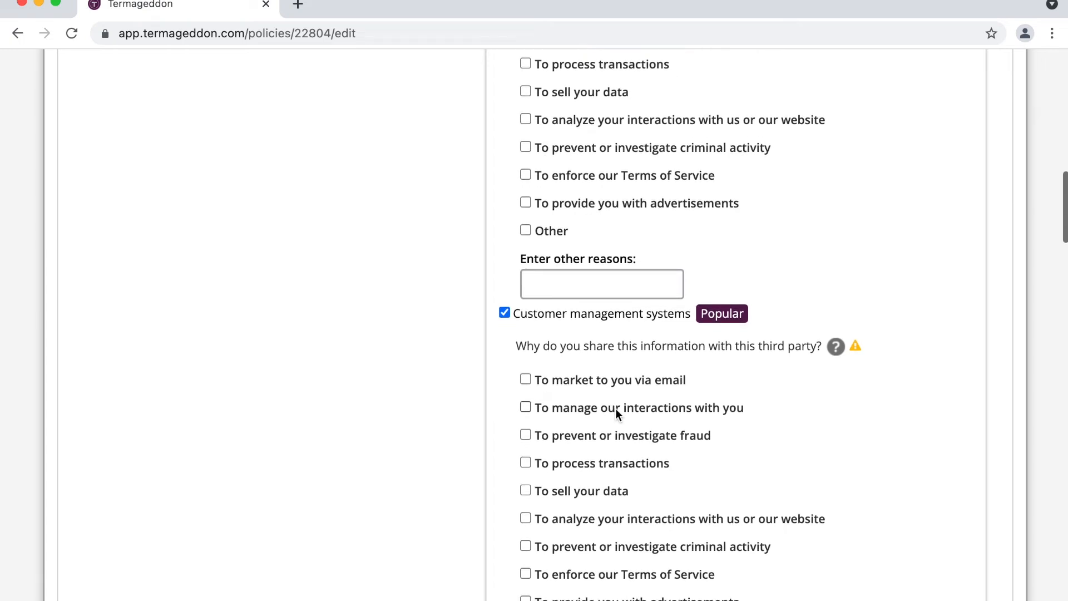
left_click(616, 408)
scroll(616, 409, "up", 7)
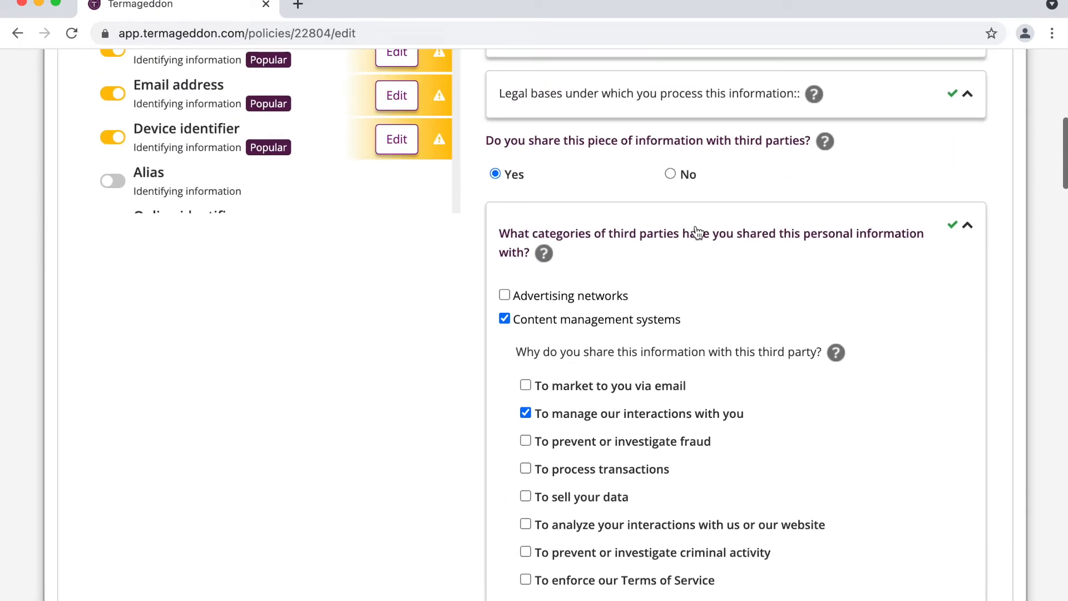
left_click(697, 229)
scroll(739, 332, "up", 4)
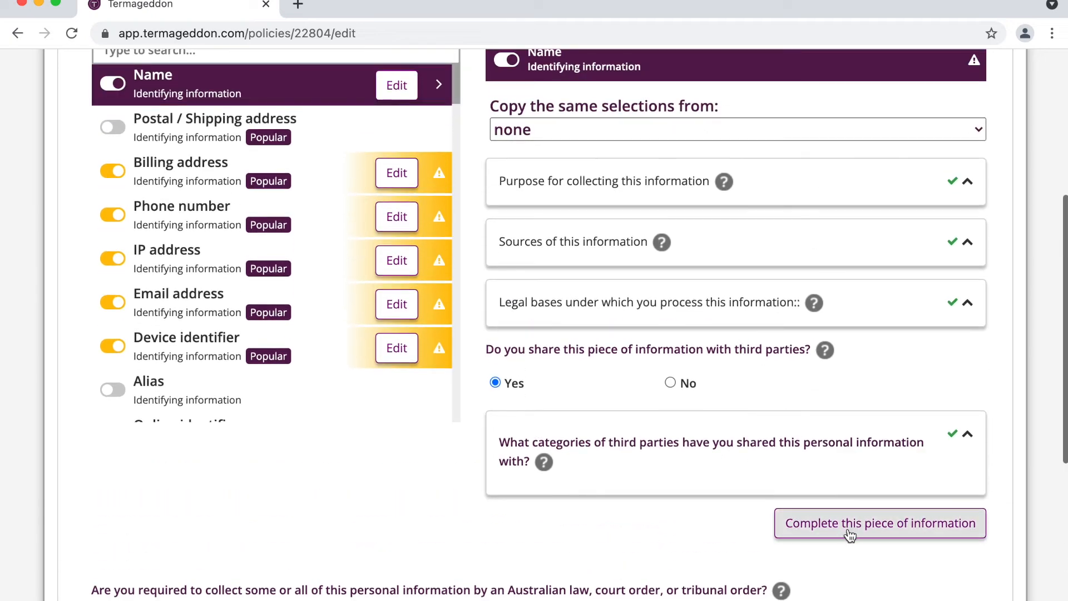
Step: Mark the Name entry as complete
left_click(848, 521)
scroll(599, 406, "up", 2)
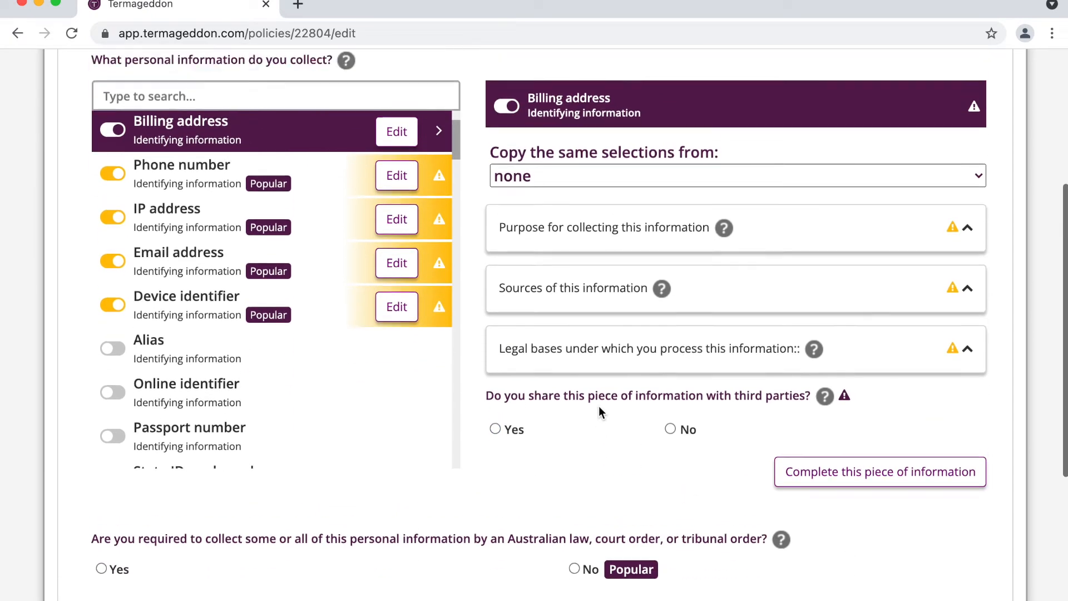
scroll(599, 406, "down", 1)
scroll(446, 418, "up", 2)
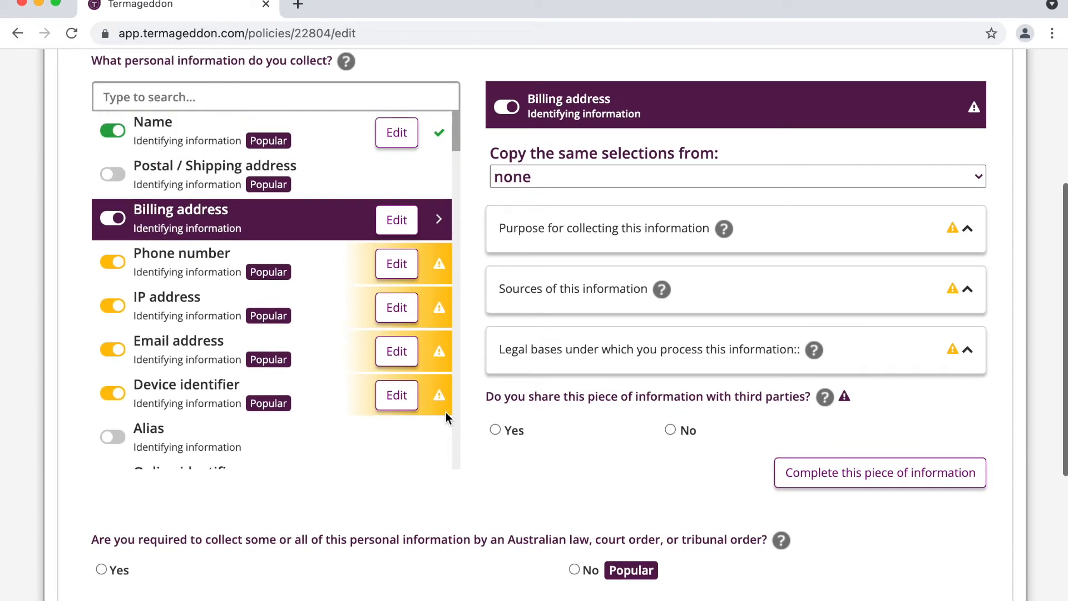
Step: Make the Email address entry copy the same selections as Name
left_click(397, 353)
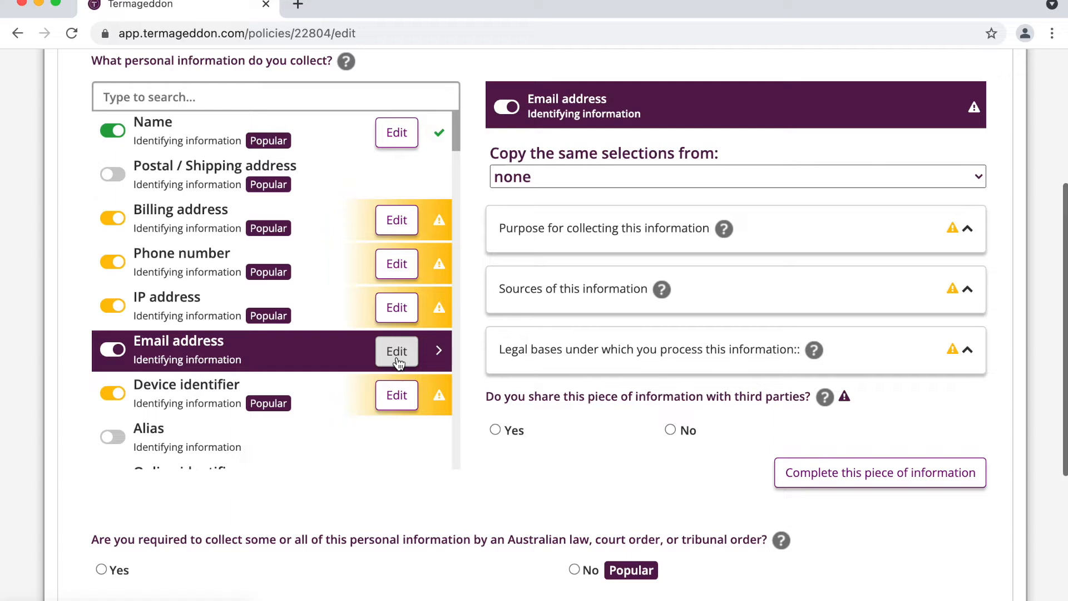
triple_click(555, 100)
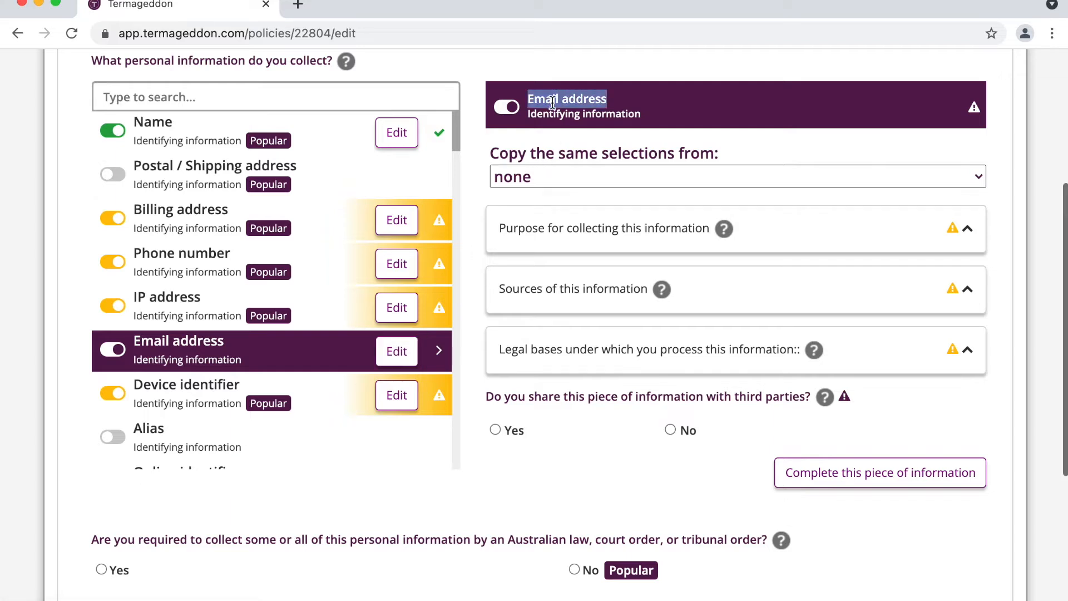
left_click(579, 177)
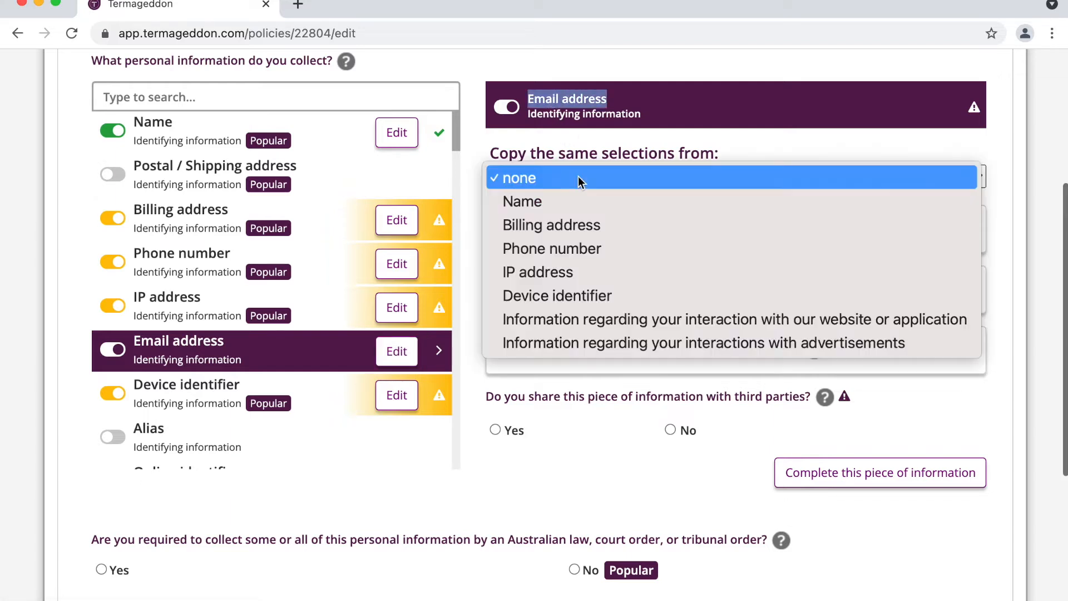
left_click(563, 203)
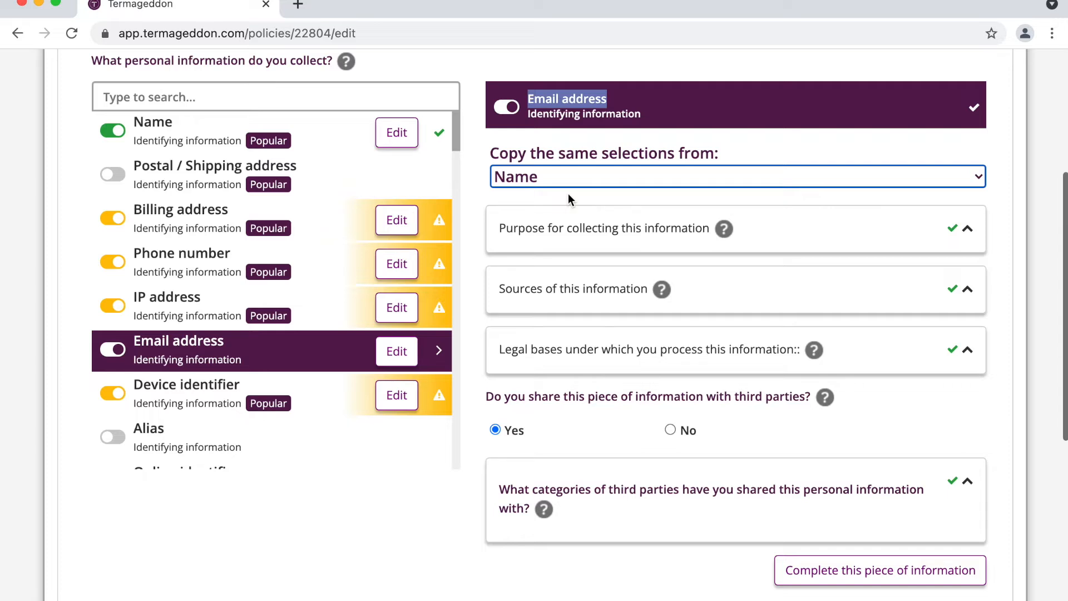
Step: Copy Name's selections into the Phone number and Billing address entries
left_click(405, 265)
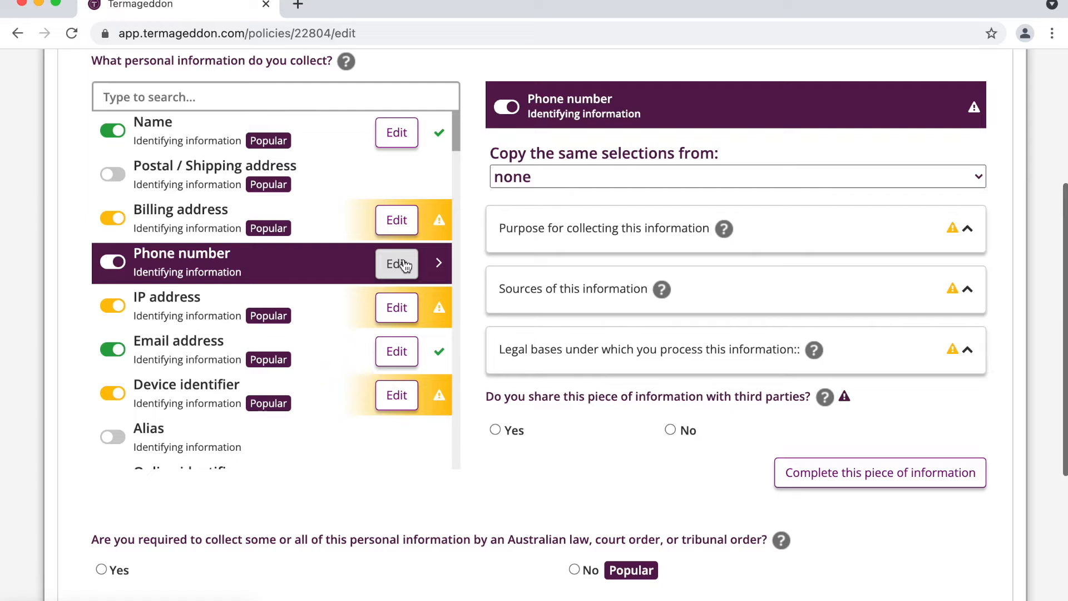
left_click(609, 176)
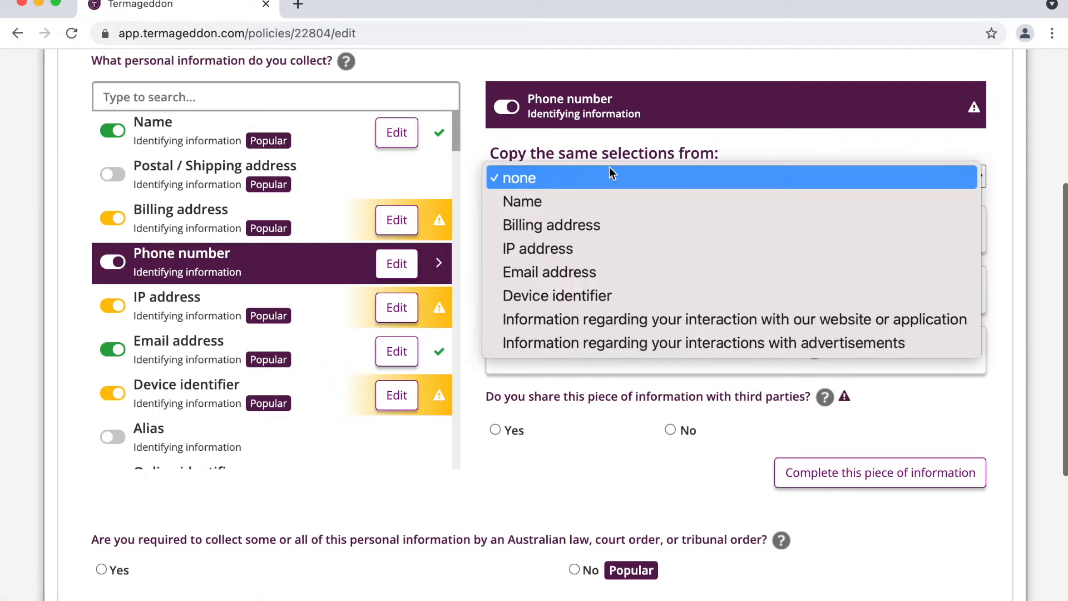
left_click(581, 202)
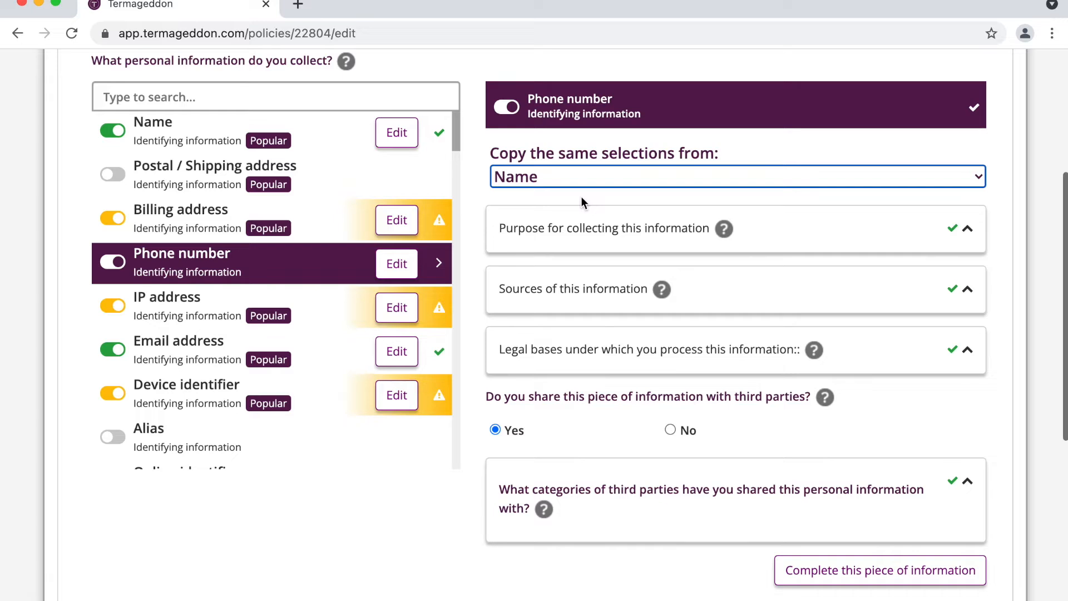
left_click(401, 226)
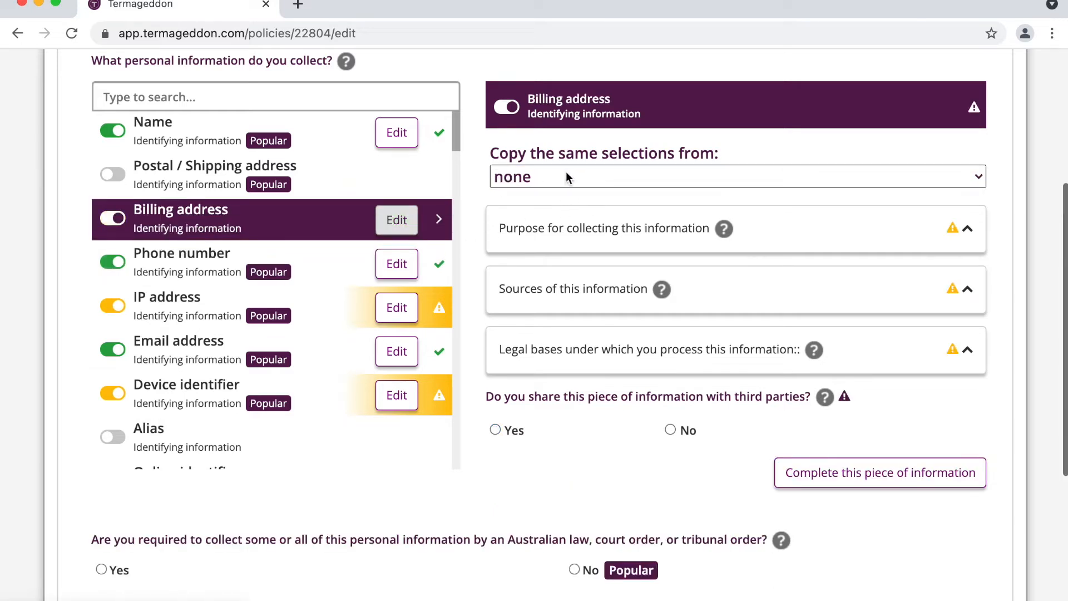
left_click(554, 182)
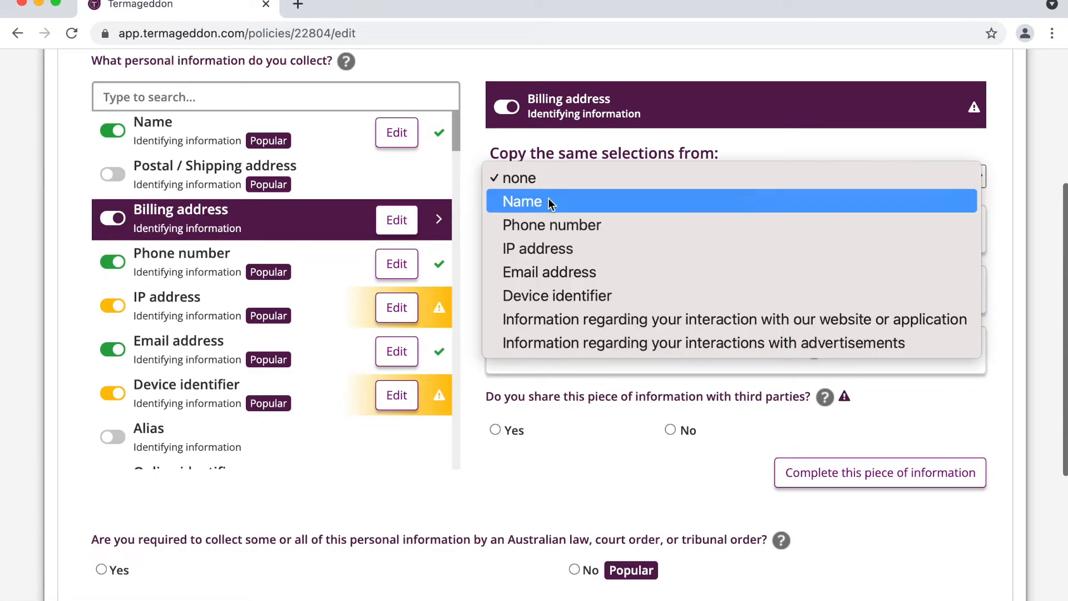
left_click(549, 202)
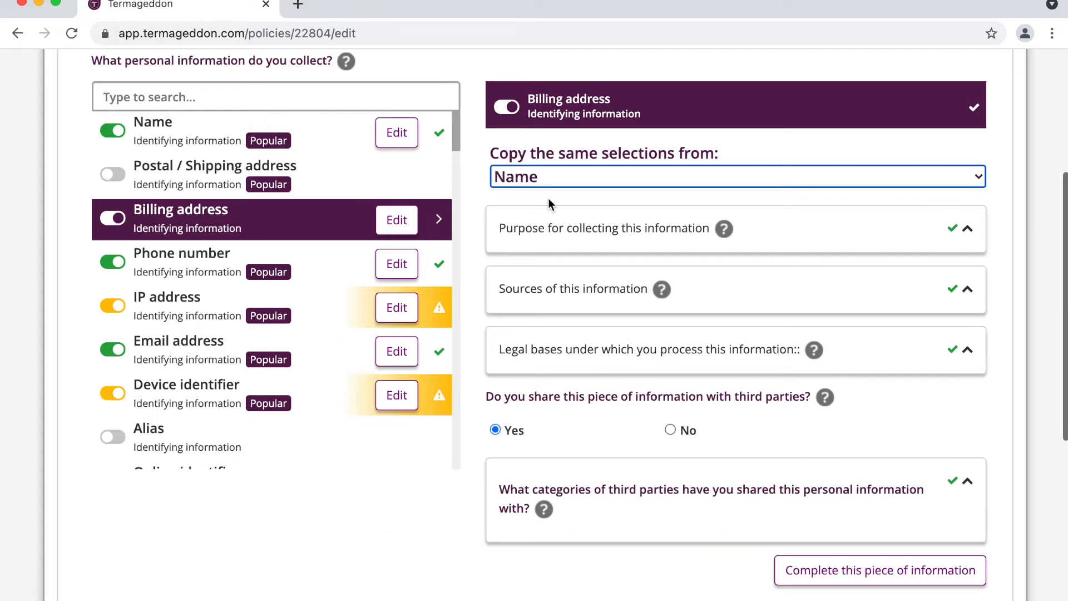
Step: Expand and collapse Billing address's third-party categories to check the copied answers
scroll(549, 200, "up", 1)
scroll(548, 200, "down", 1)
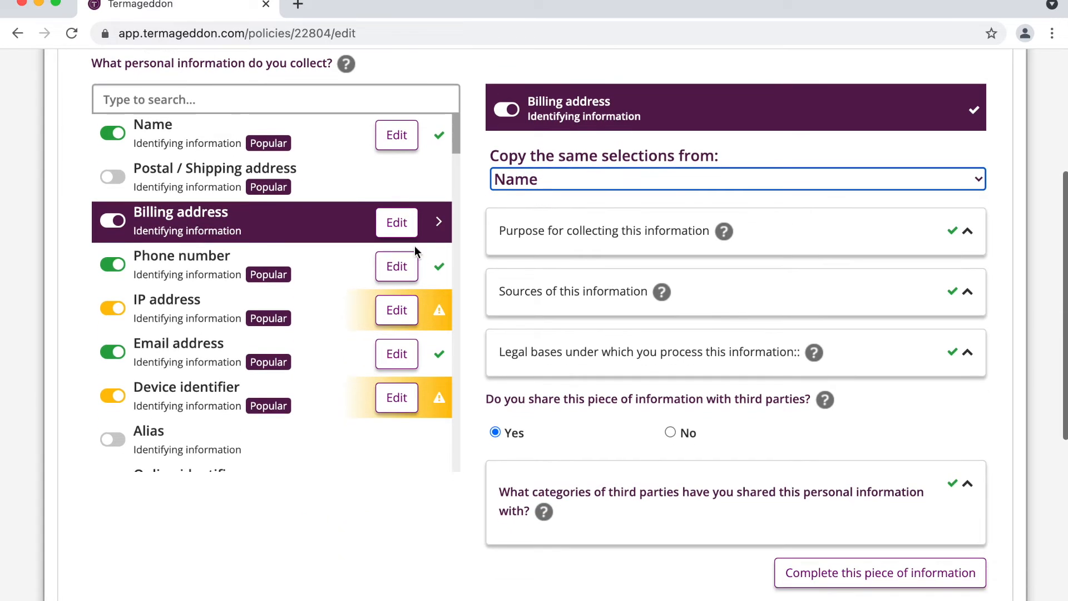
left_click(672, 480)
scroll(674, 480, "down", 1)
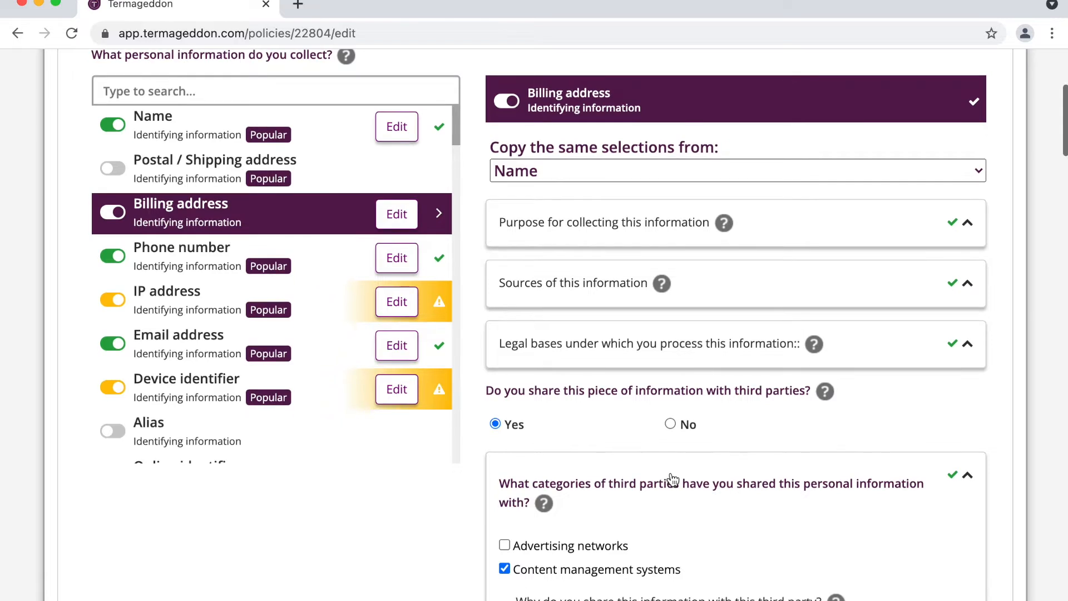
left_click(674, 480)
scroll(681, 436, "up", 1)
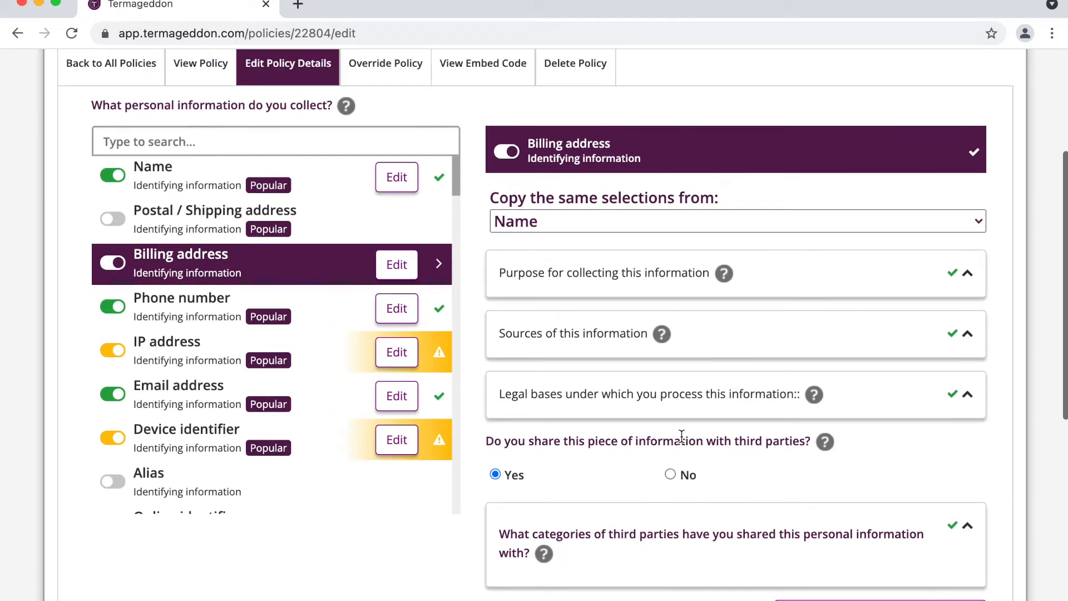
Step: Re-select Name as Billing address's copy source and mark the entry complete
left_click(646, 229)
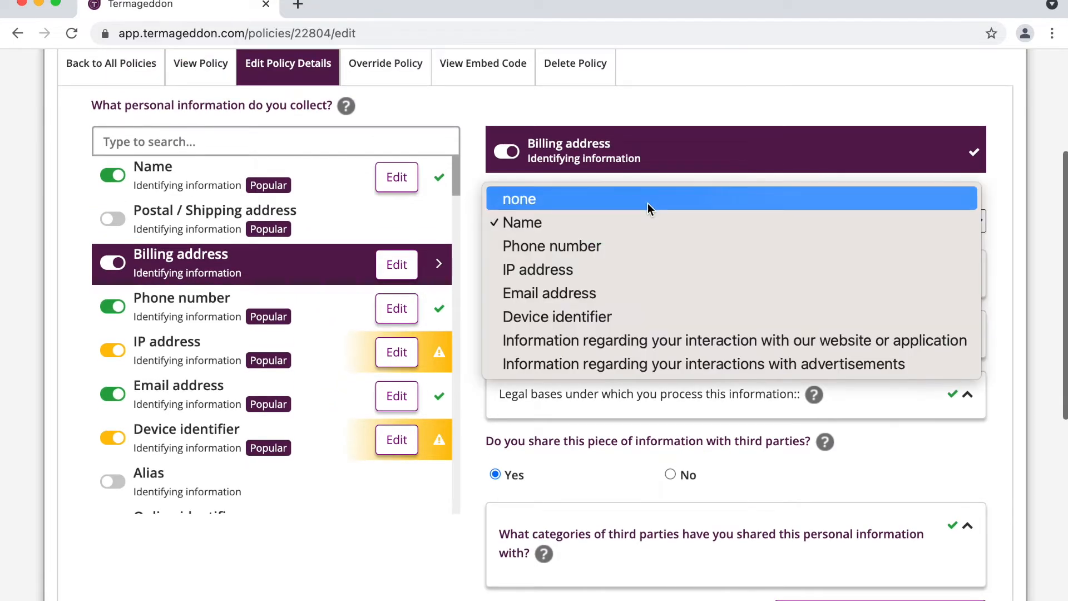
left_click(631, 224)
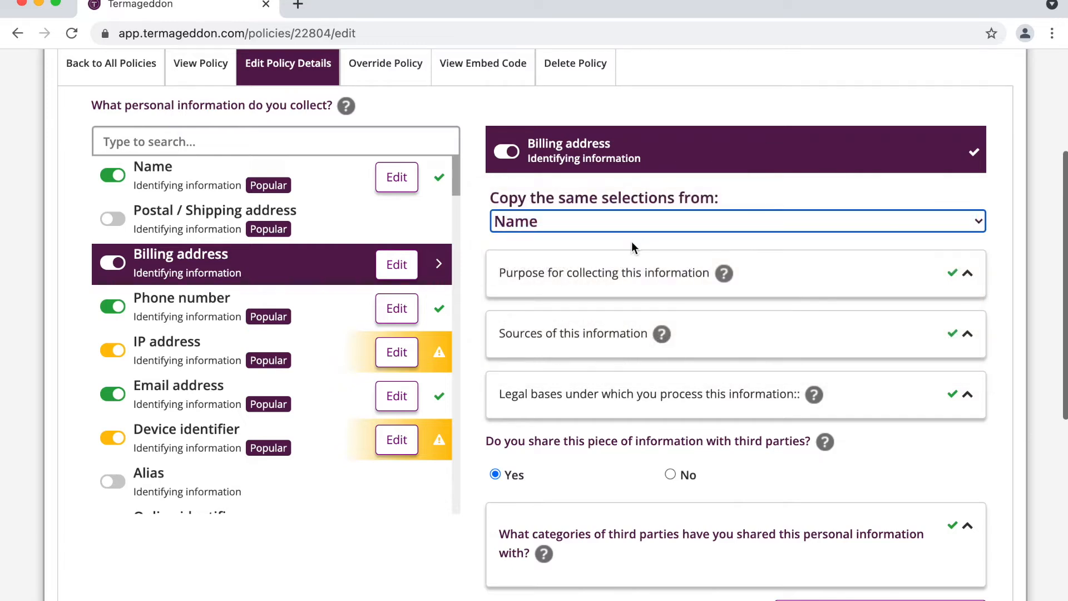
scroll(632, 241, "down", 1)
scroll(632, 241, "down", 1)
left_click(813, 520)
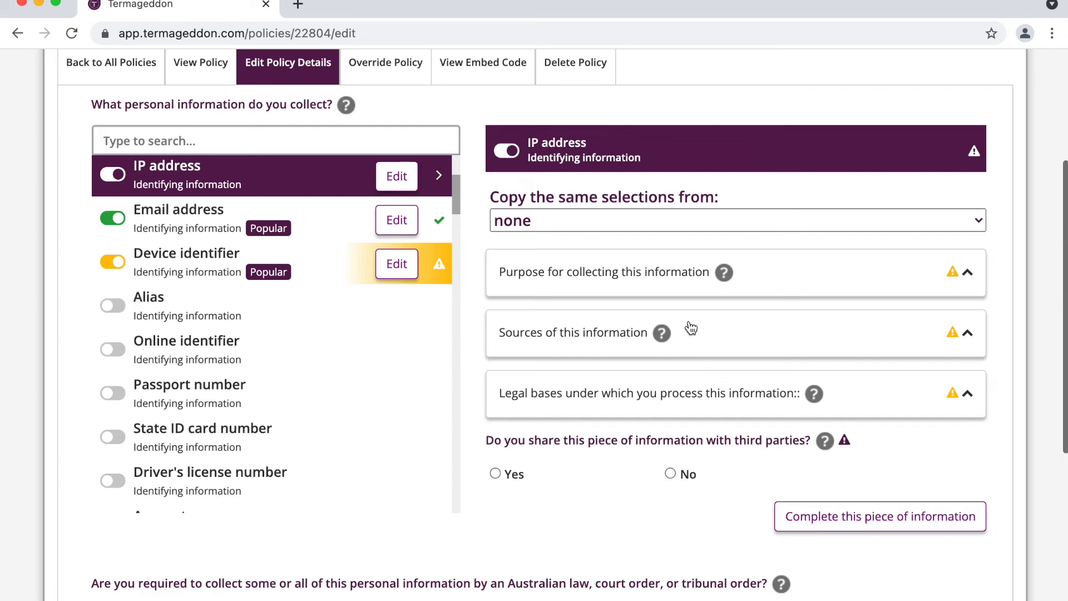
Step: Copy Name's answers into IP address, reset the copy source to none, and show its purposes
left_click(606, 224)
left_click(588, 243)
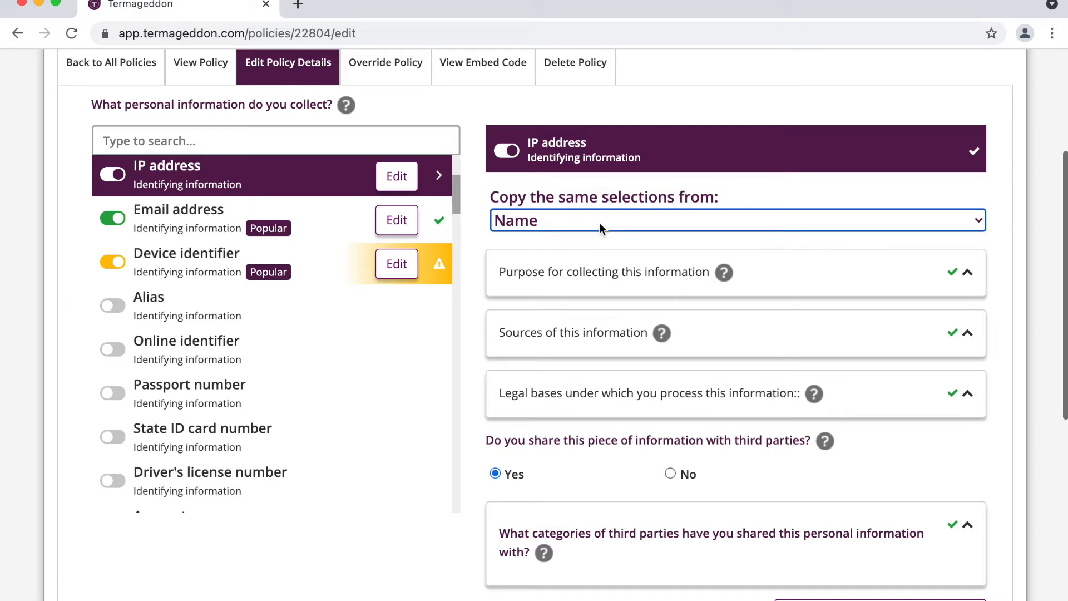
left_click(600, 223)
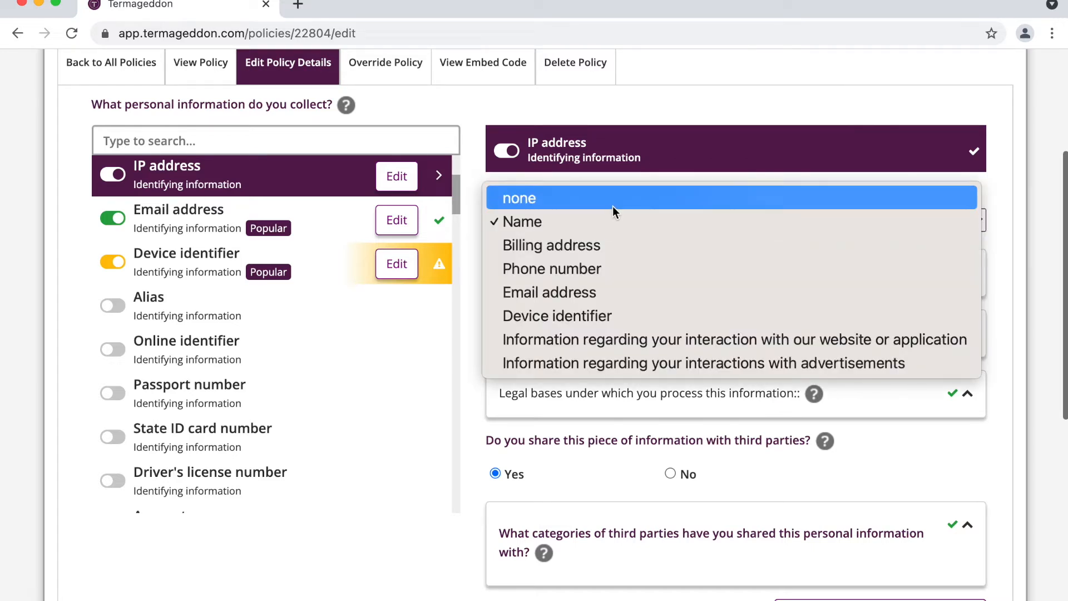
left_click(613, 204)
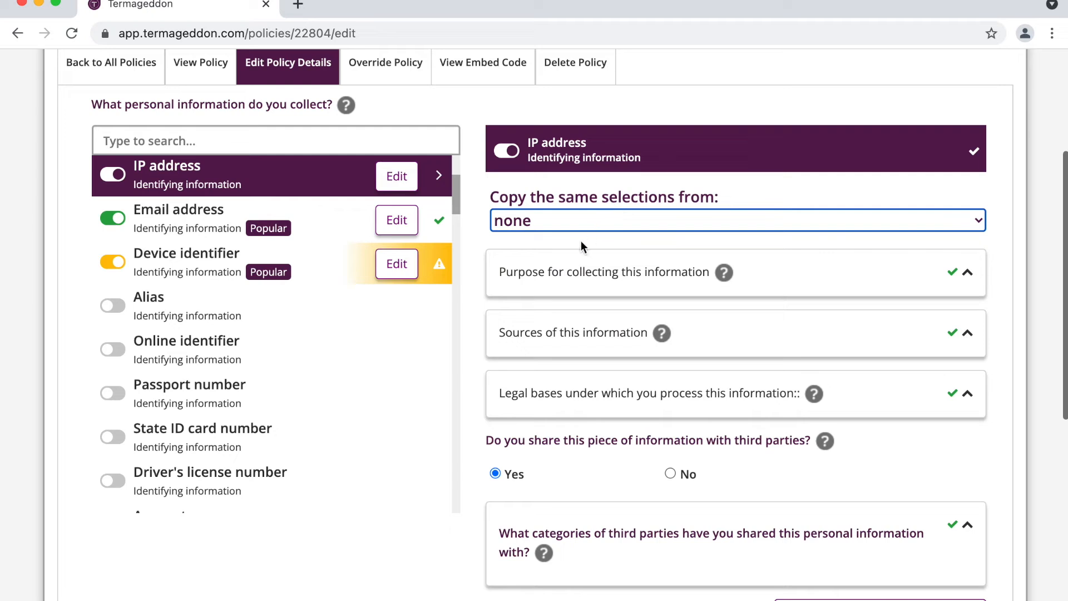
left_click(572, 262)
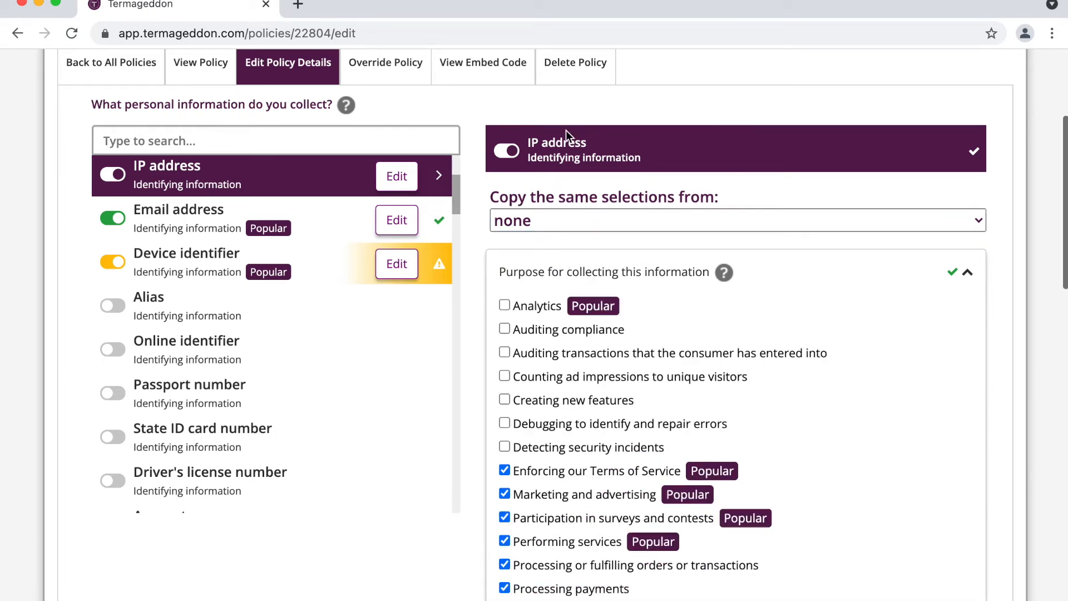
Step: Add Analytics, counting and verifying ad impressions, and fraud protection as IP address purposes
left_click(534, 309)
scroll(587, 348, "down", 2)
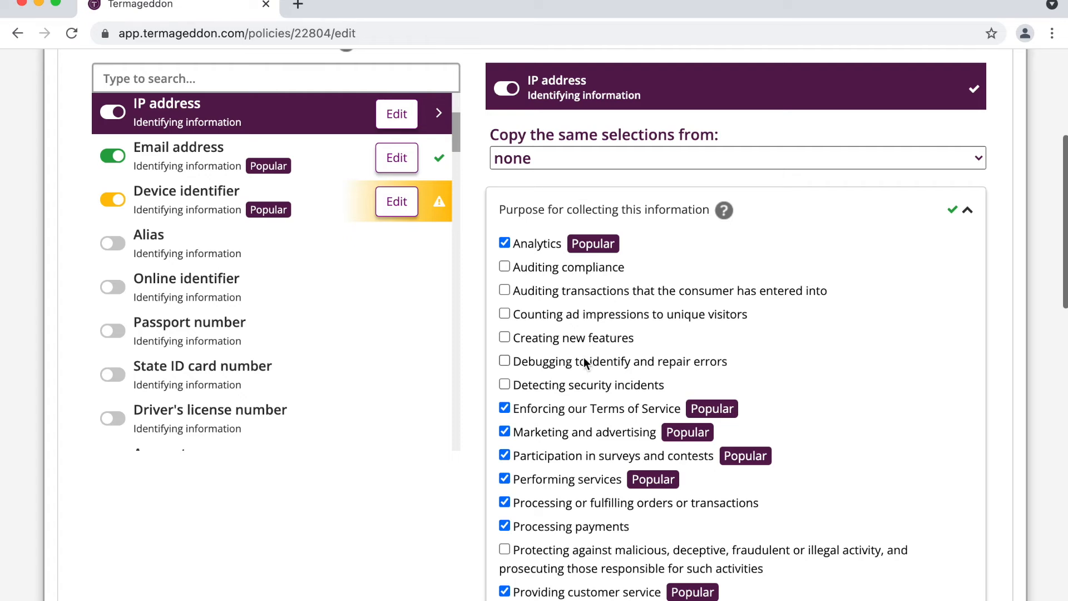
left_click(584, 316)
scroll(584, 317, "down", 5)
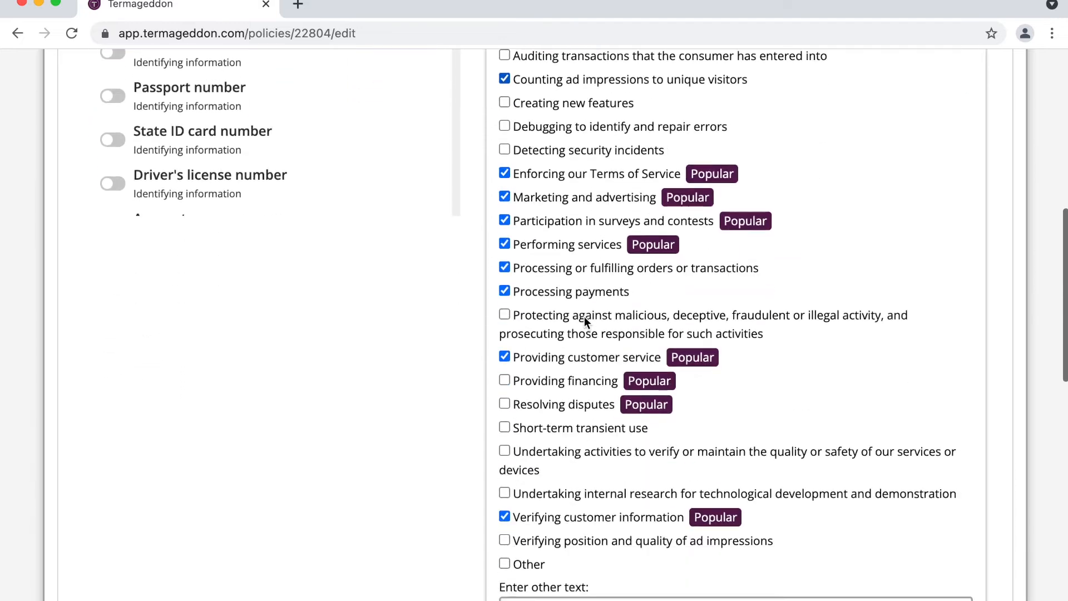
left_click(579, 520)
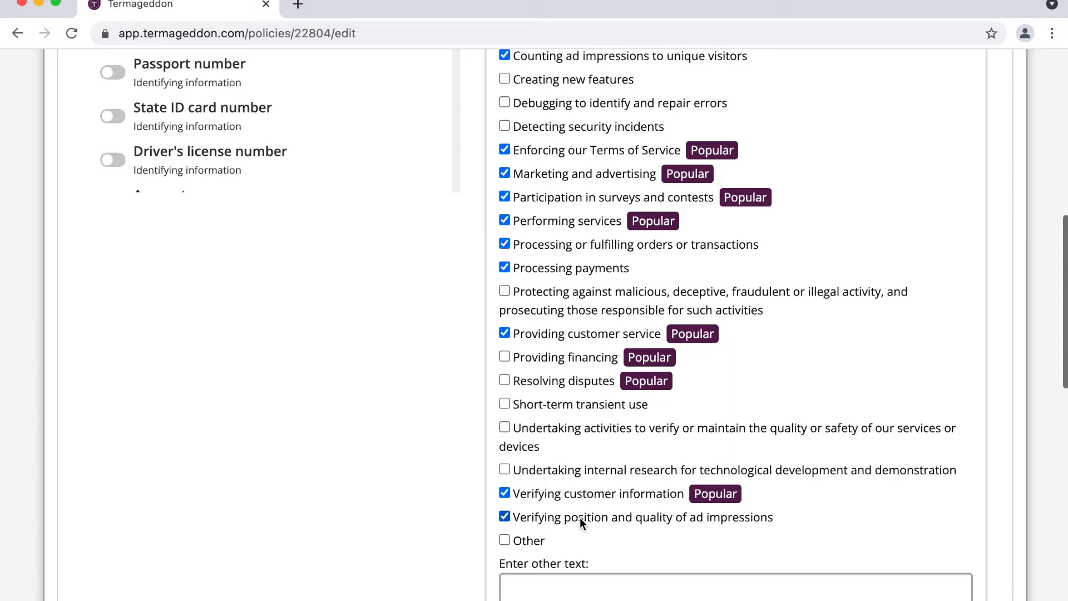
left_click(601, 310)
scroll(620, 302, "up", 3)
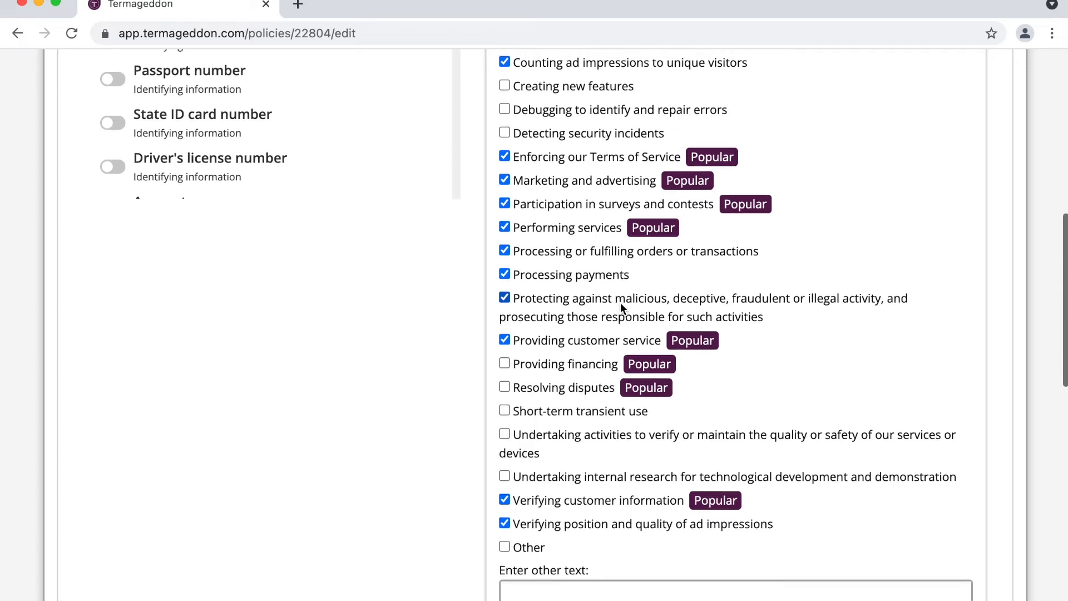
scroll(620, 302, "up", 3)
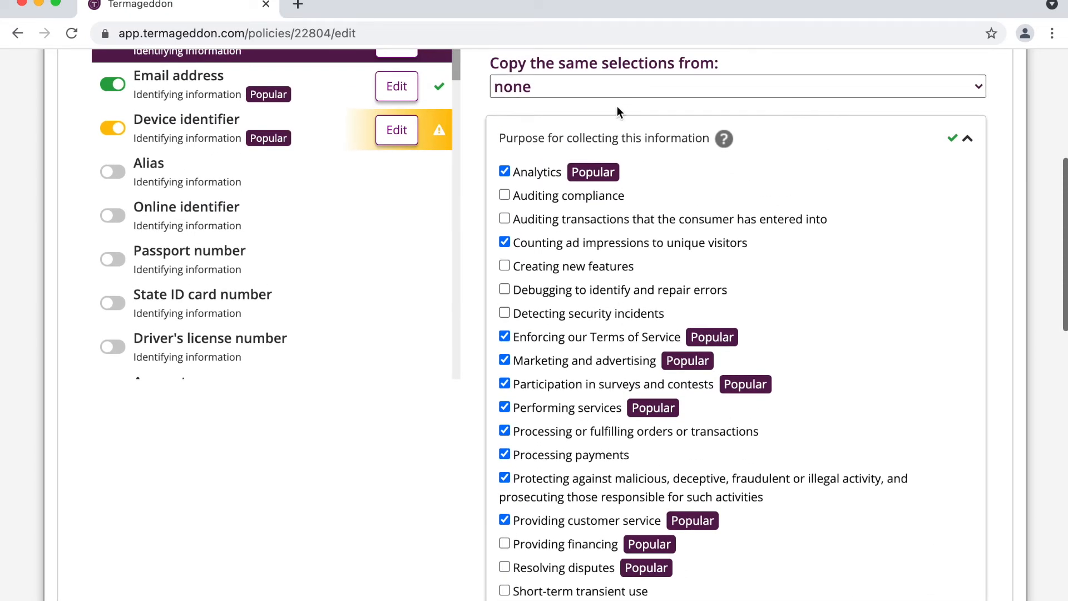
Step: Replace consumer submissions with tracking pixels and activity observation as IP address sources
left_click(606, 139)
left_click(739, 199)
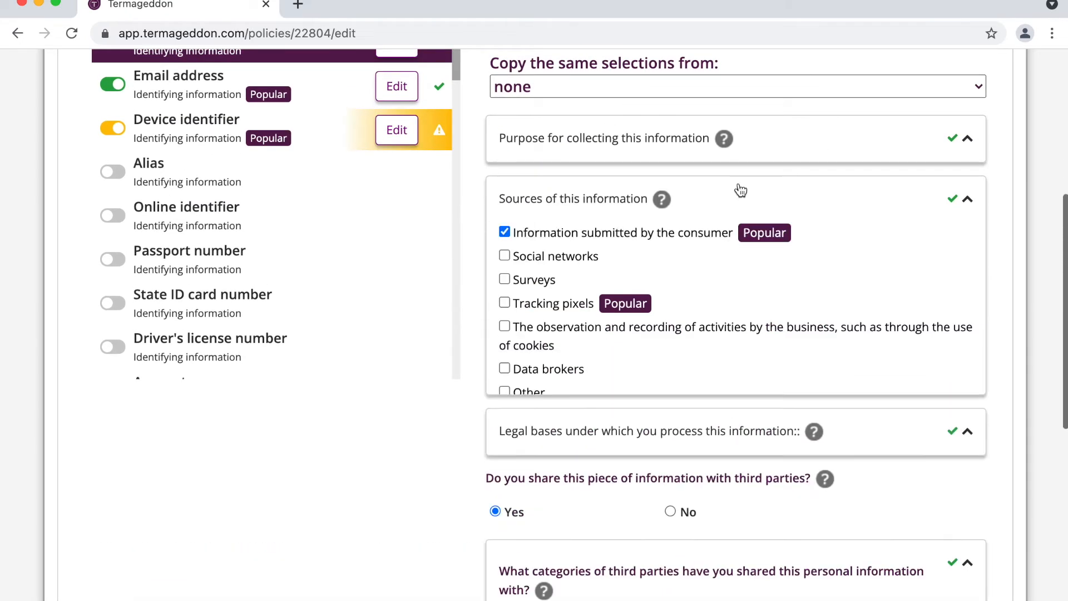
left_click(603, 231)
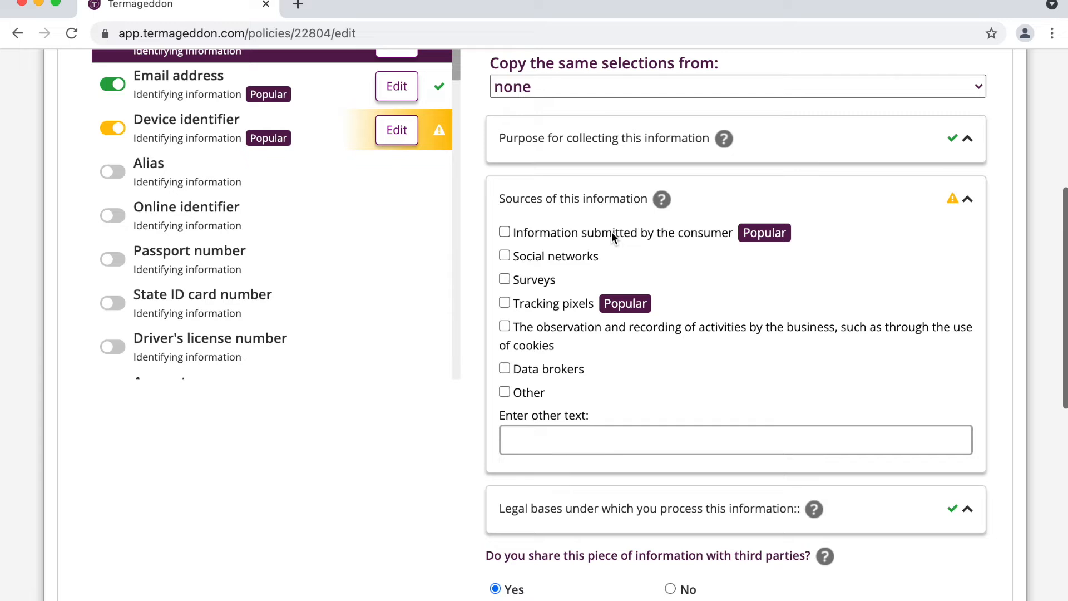
left_click(545, 305)
left_click(532, 334)
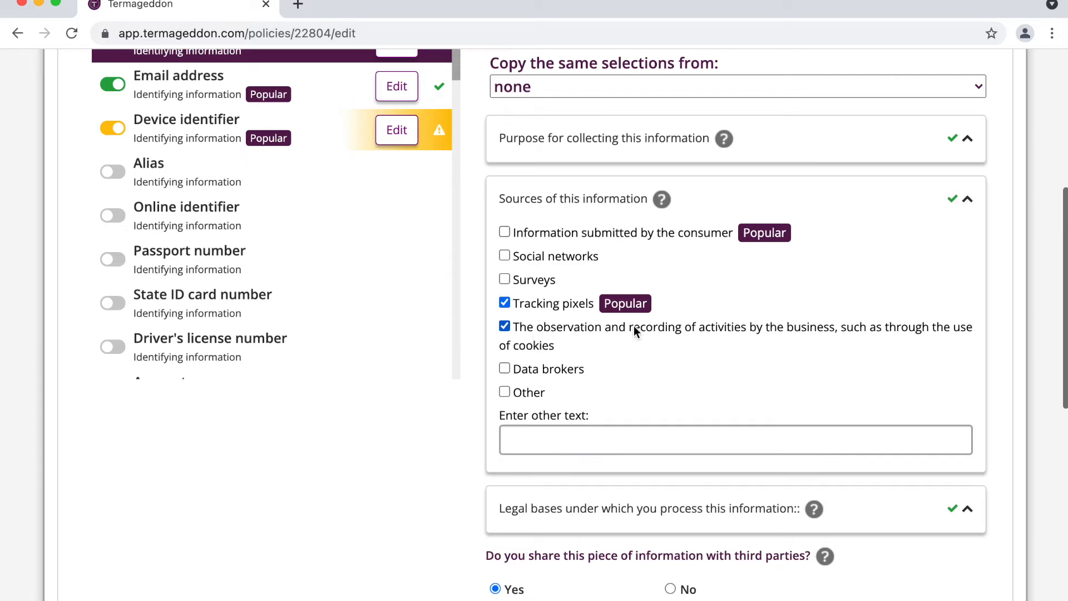
Step: Remove contract performance as a legal basis for processing IP addresses
left_click(854, 195)
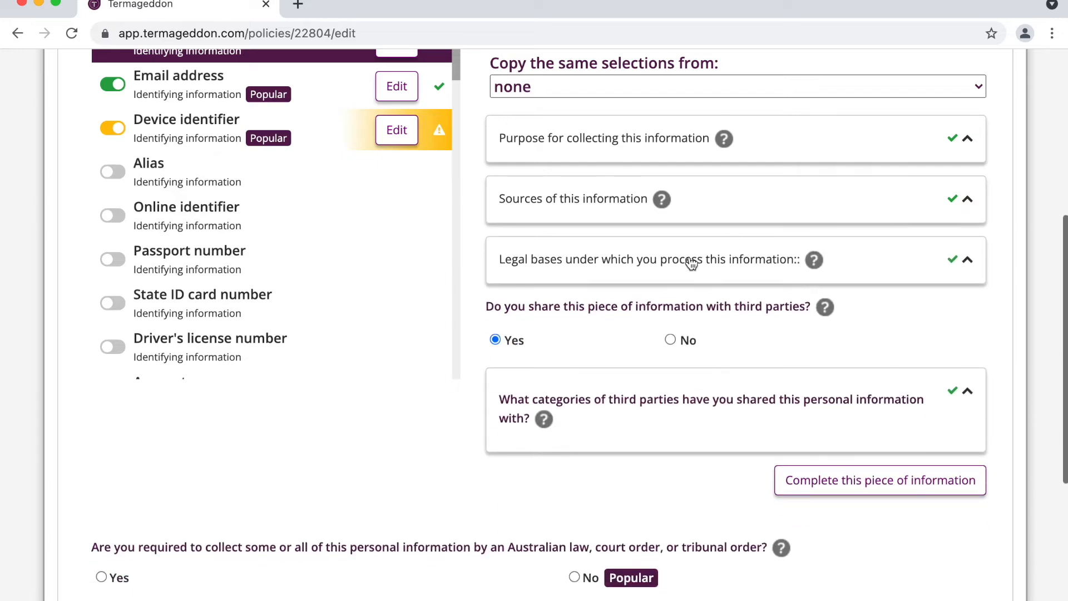
left_click(691, 259)
left_click(570, 317)
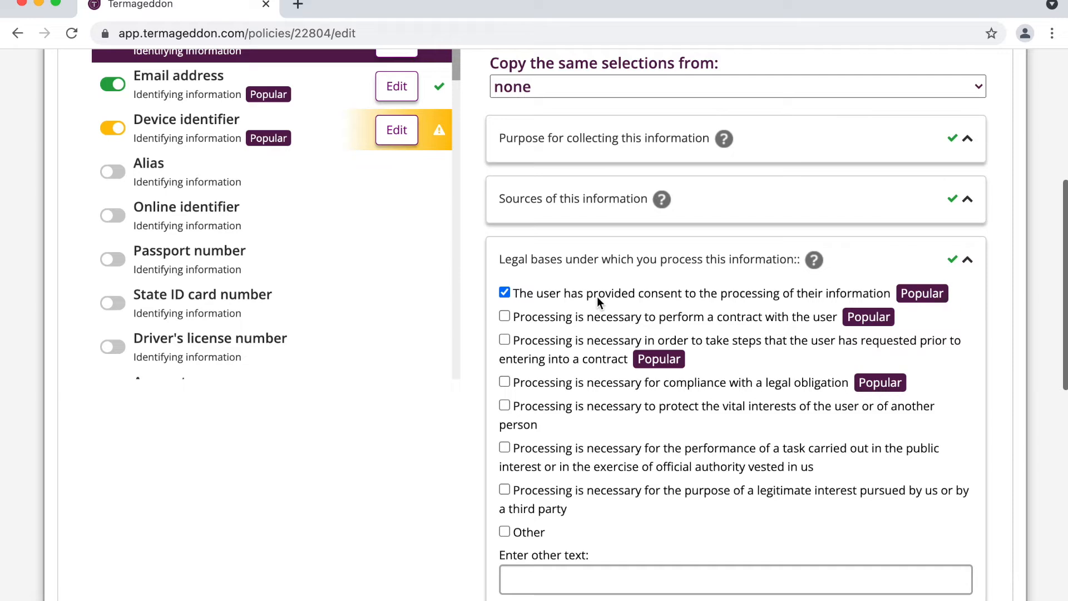
left_click(667, 261)
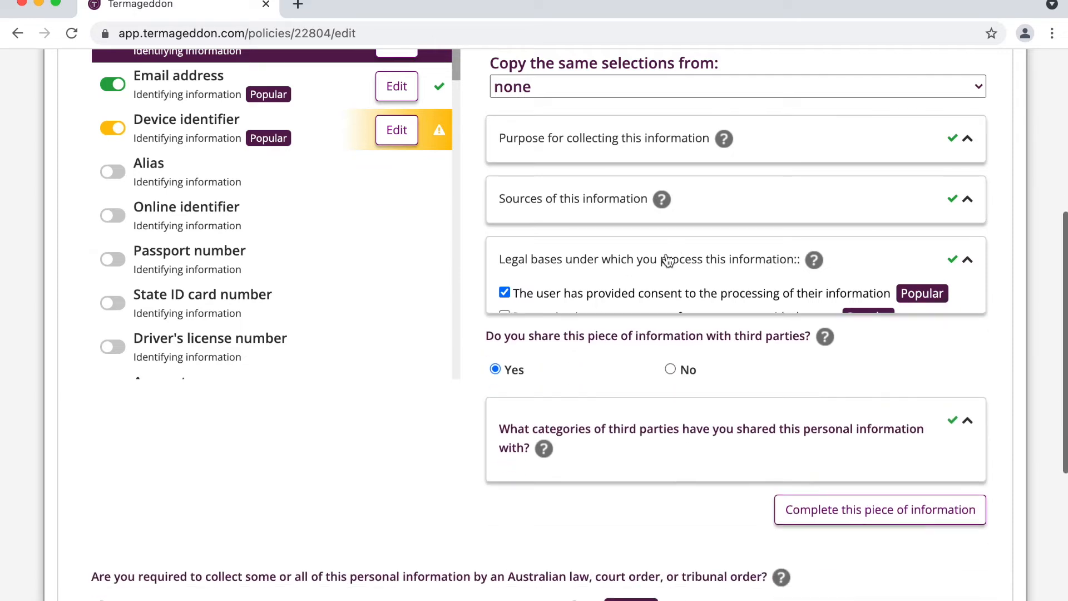
Step: Add advertising networks and social networks as IP address recipients, both shared to provide advertisements
left_click(603, 418)
scroll(604, 419, "down", 3)
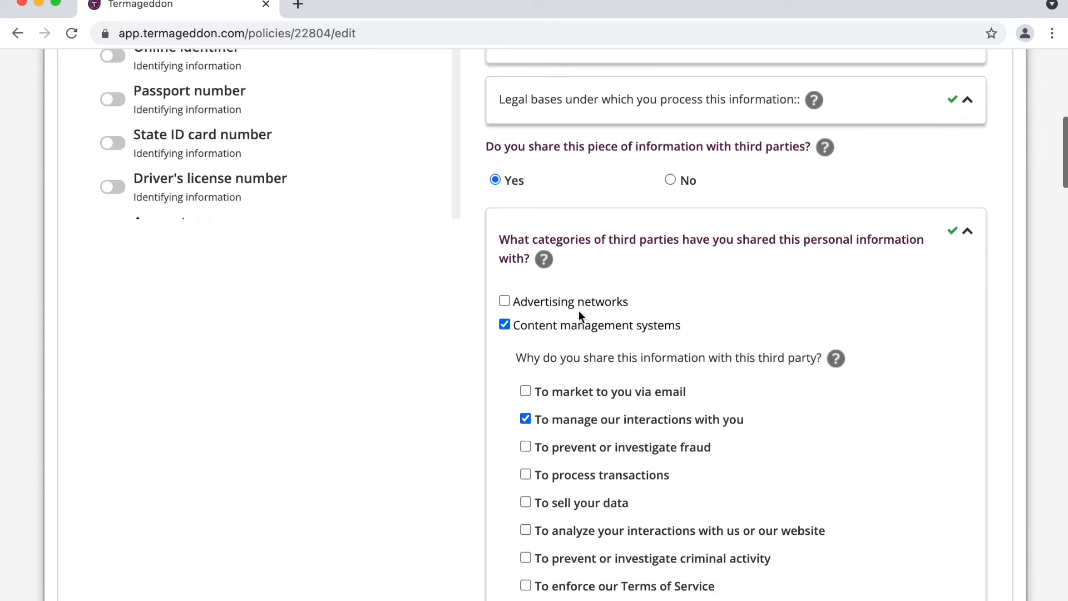
left_click(582, 302)
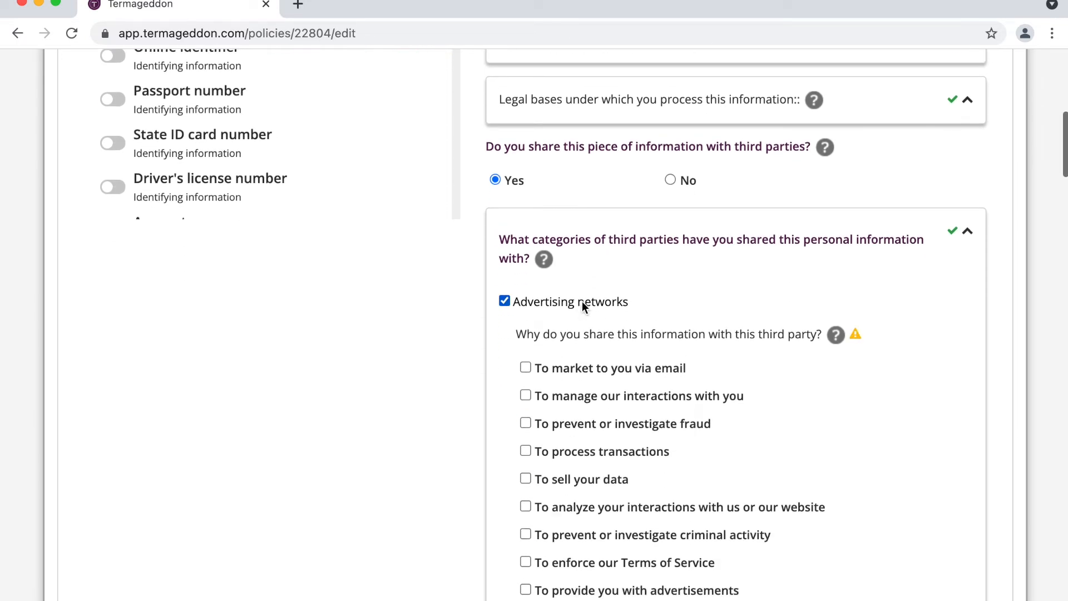
scroll(582, 302, "down", 2)
left_click(617, 474)
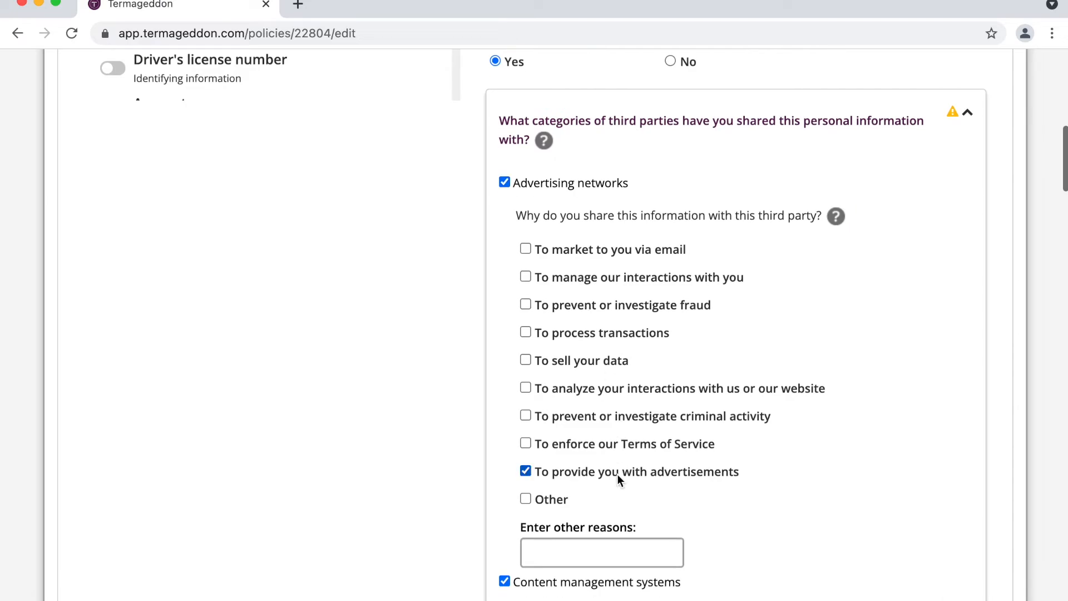
scroll(616, 474, "down", 15)
scroll(618, 479, "down", 20)
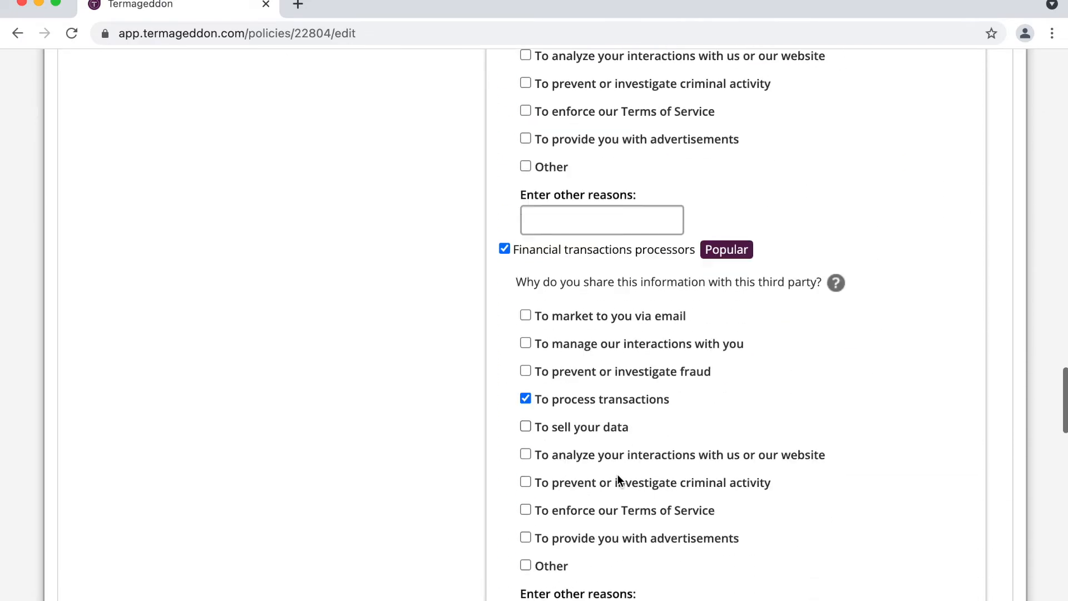
scroll(618, 477, "up", 4)
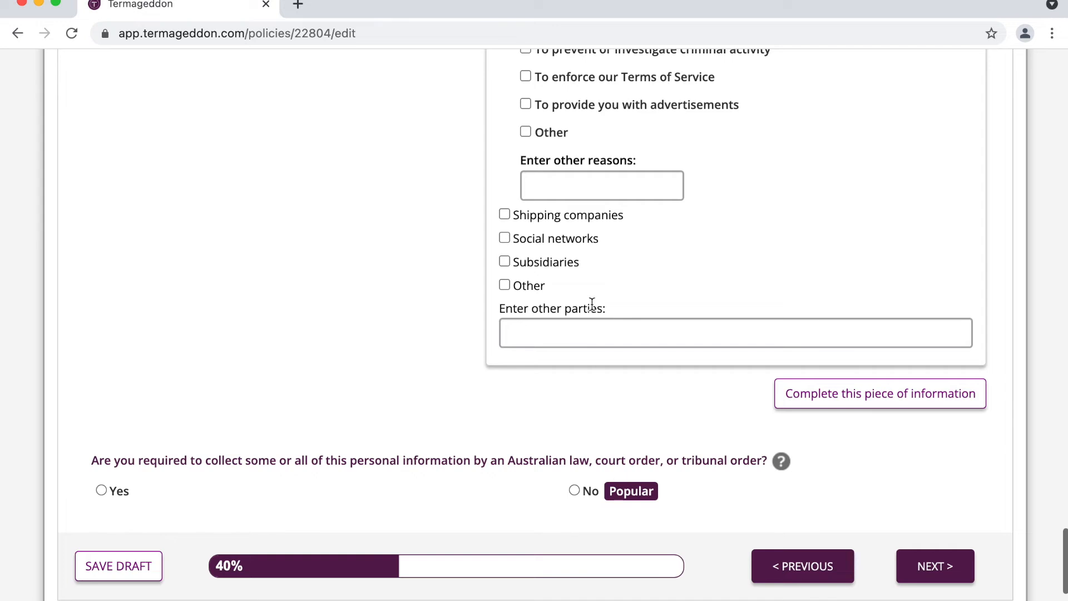
left_click(579, 242)
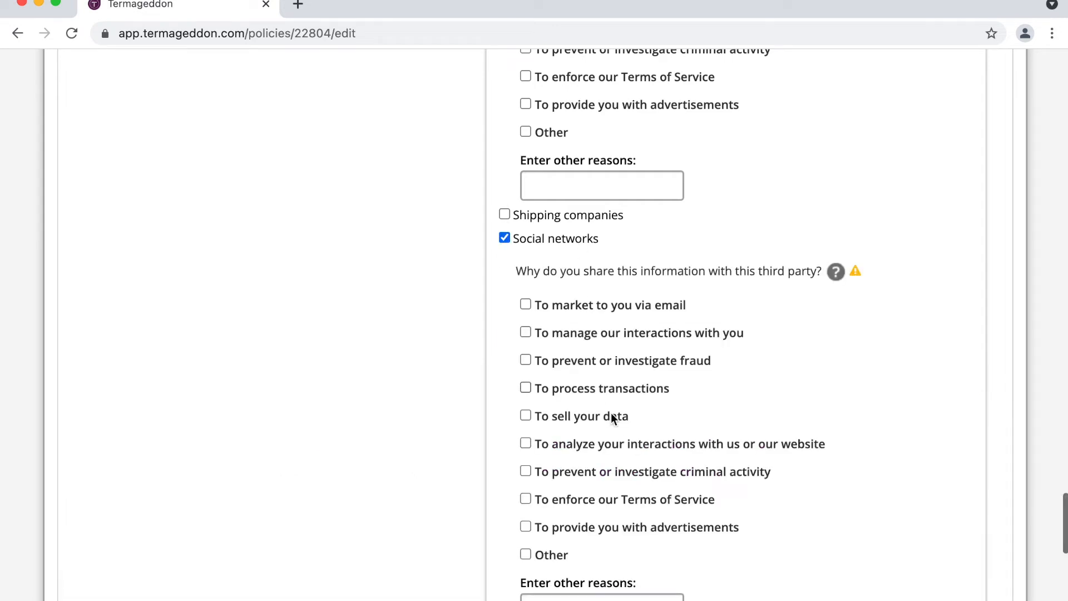
left_click(616, 525)
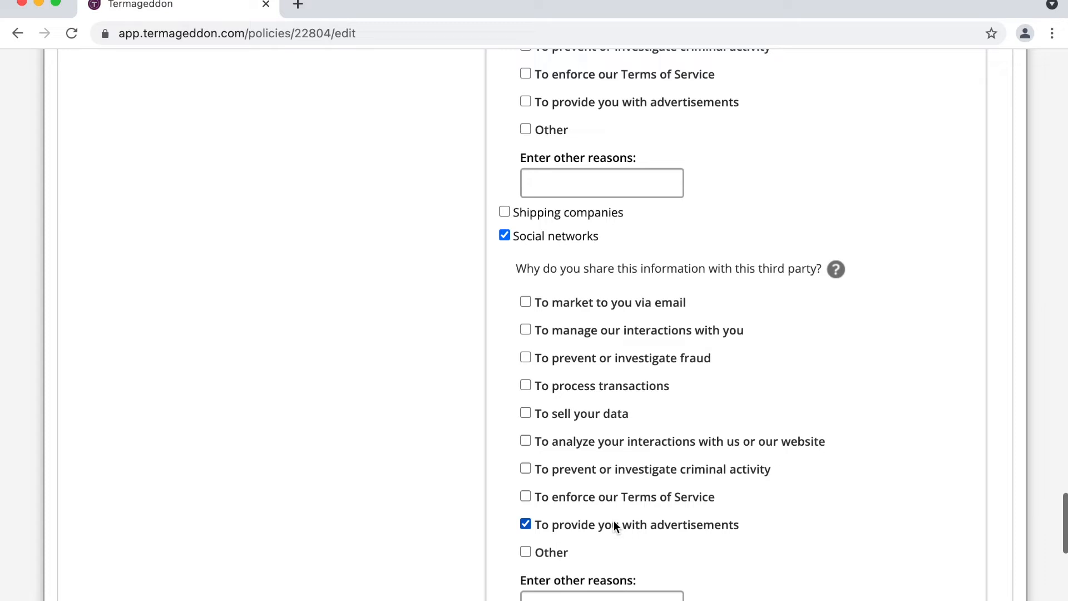
Step: Add data analytics providers as a recipient for analysing interactions, then collapse the third-party categories section
scroll(686, 418, "up", 3)
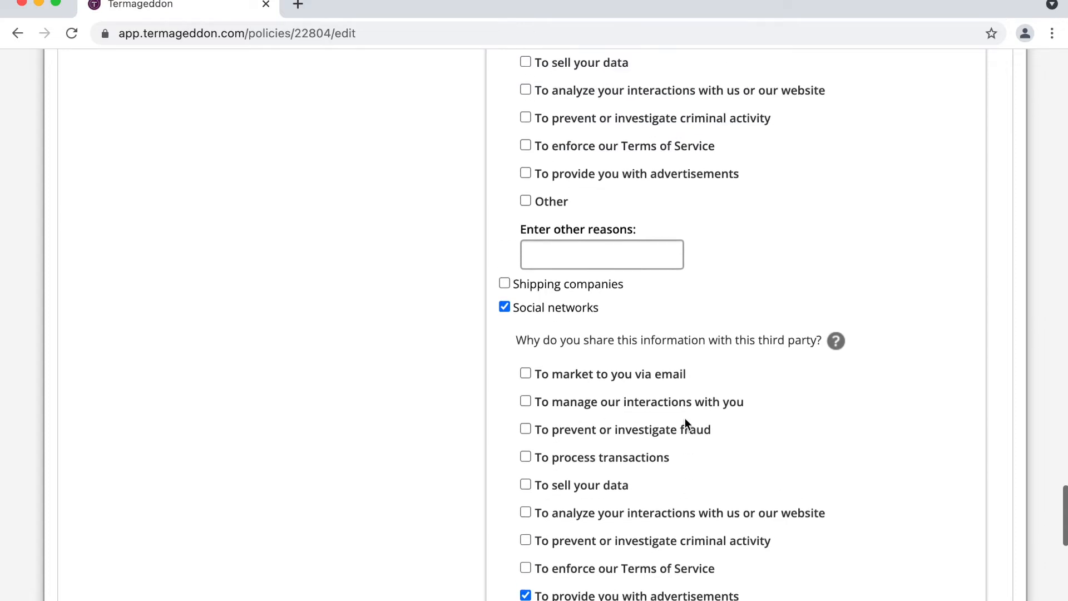
scroll(686, 418, "up", 2)
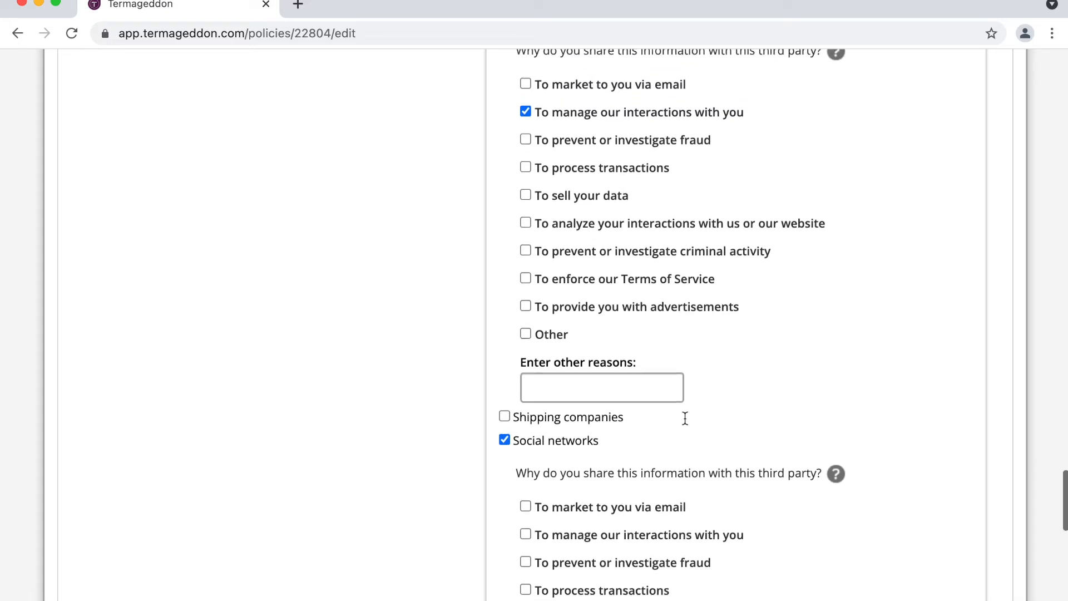
scroll(685, 419, "up", 2)
scroll(685, 419, "up", 1)
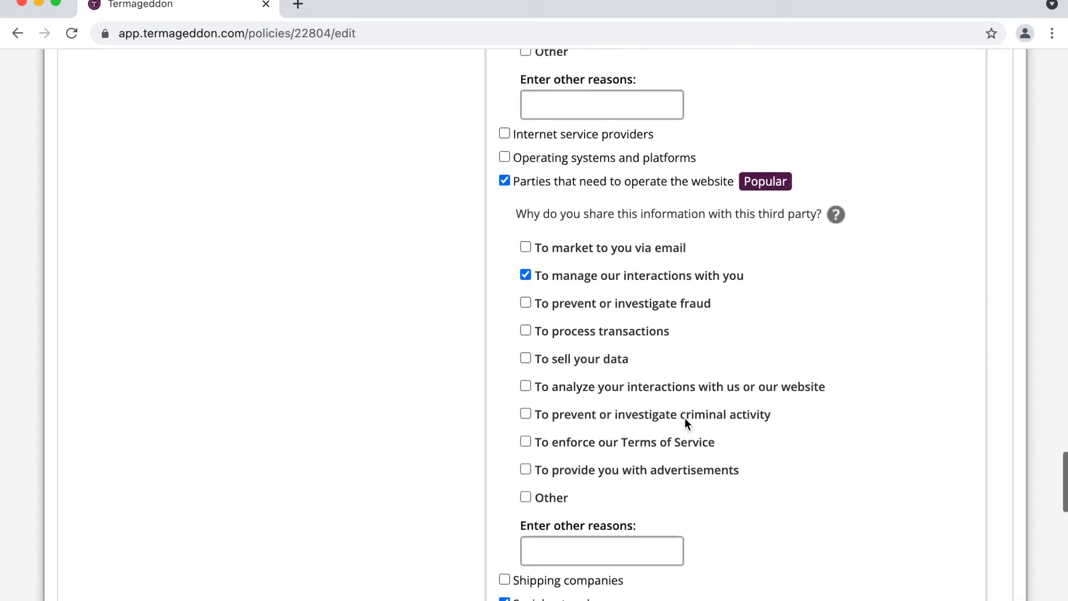
scroll(686, 418, "up", 10)
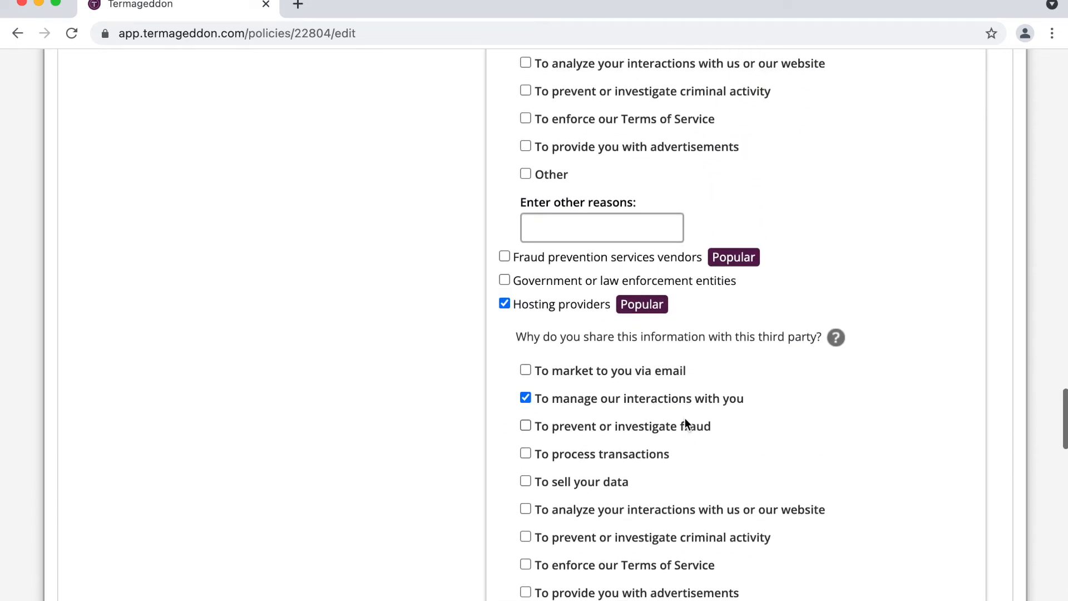
scroll(685, 419, "up", 14)
scroll(686, 419, "up", 9)
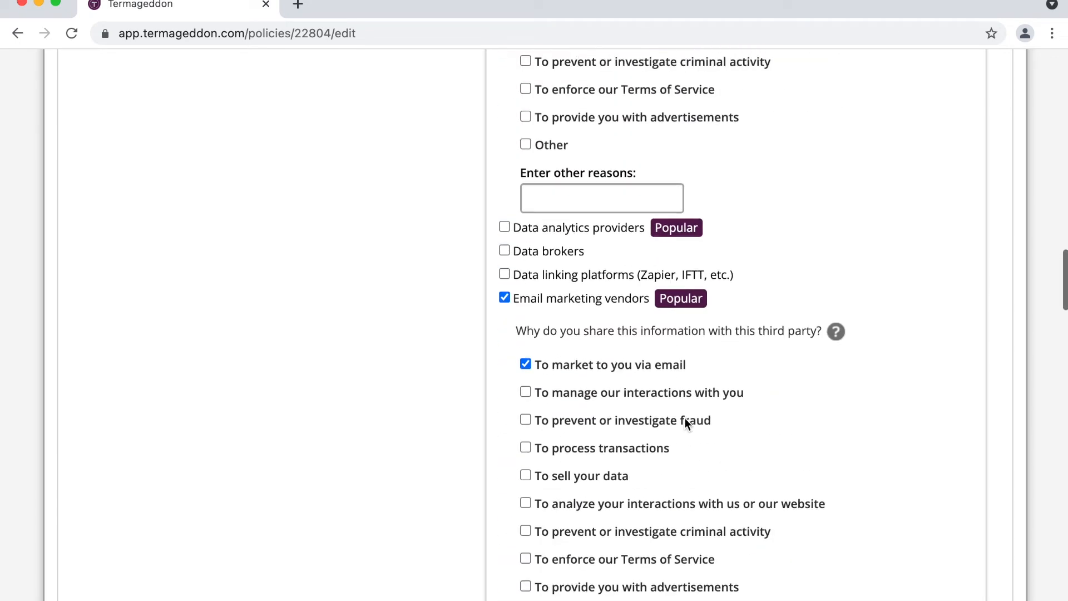
left_click(610, 276)
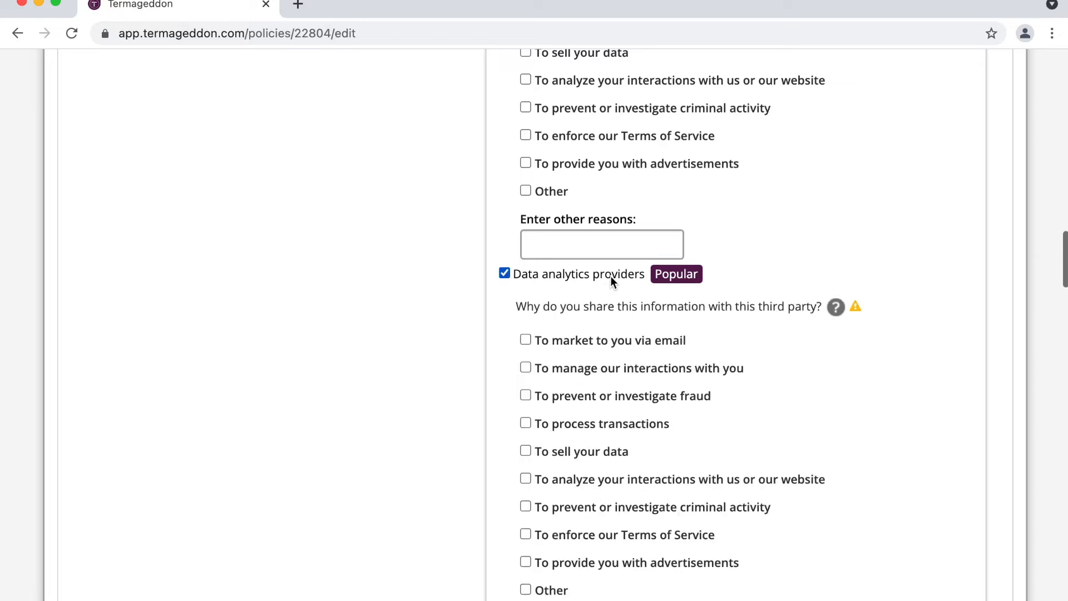
left_click(645, 484)
scroll(645, 479, "up", 6)
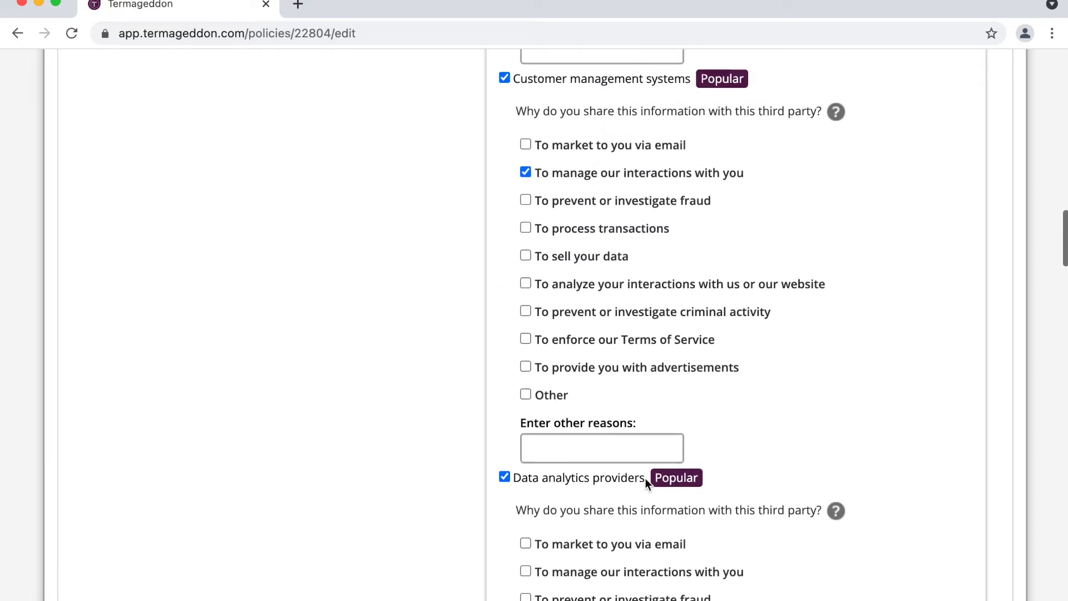
scroll(646, 479, "up", 15)
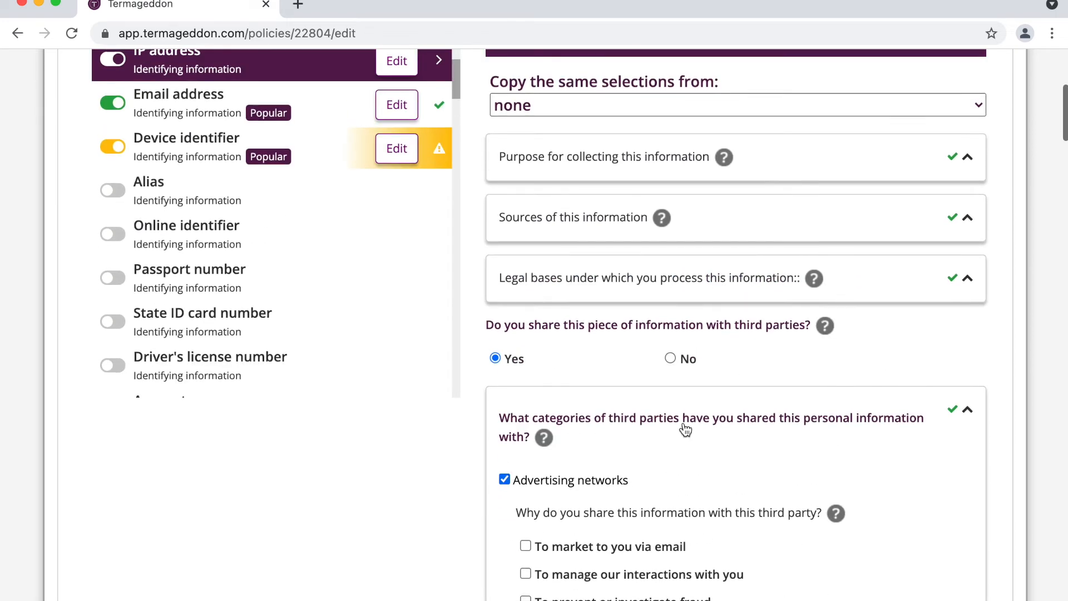
left_click(686, 430)
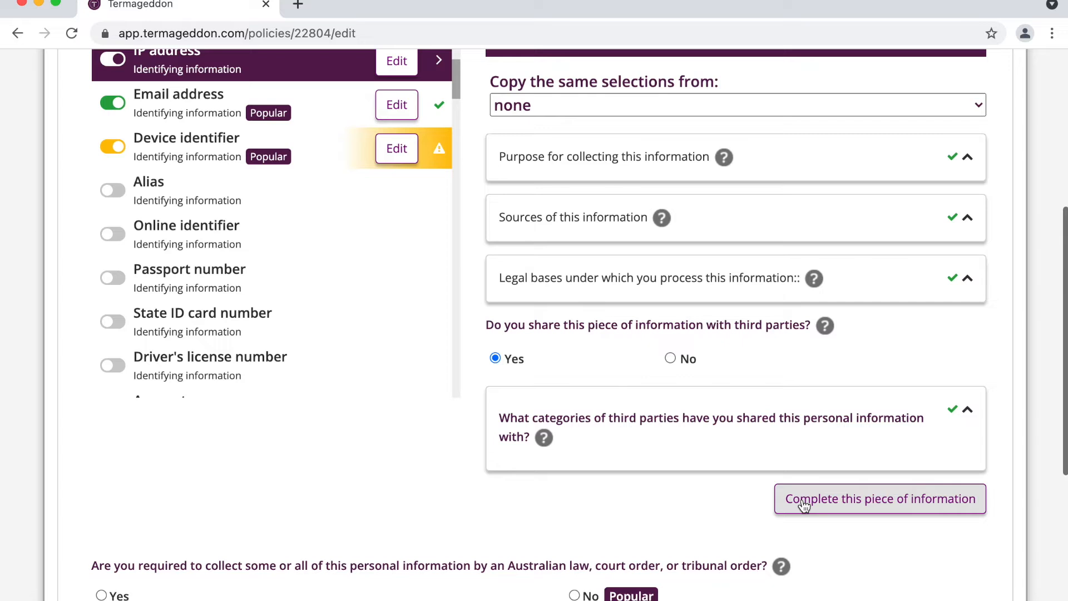
Step: Complete IP address, then copy its answers to Device identifier and mark that complete
left_click(837, 501)
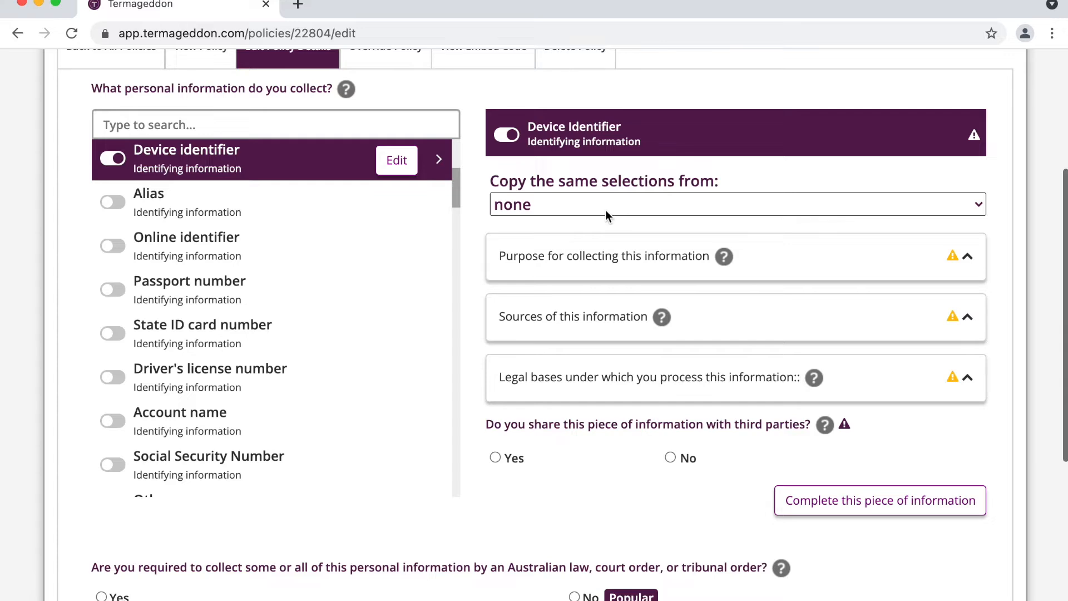
left_click(605, 209)
left_click(591, 297)
scroll(749, 424, "down", 4)
left_click(813, 409)
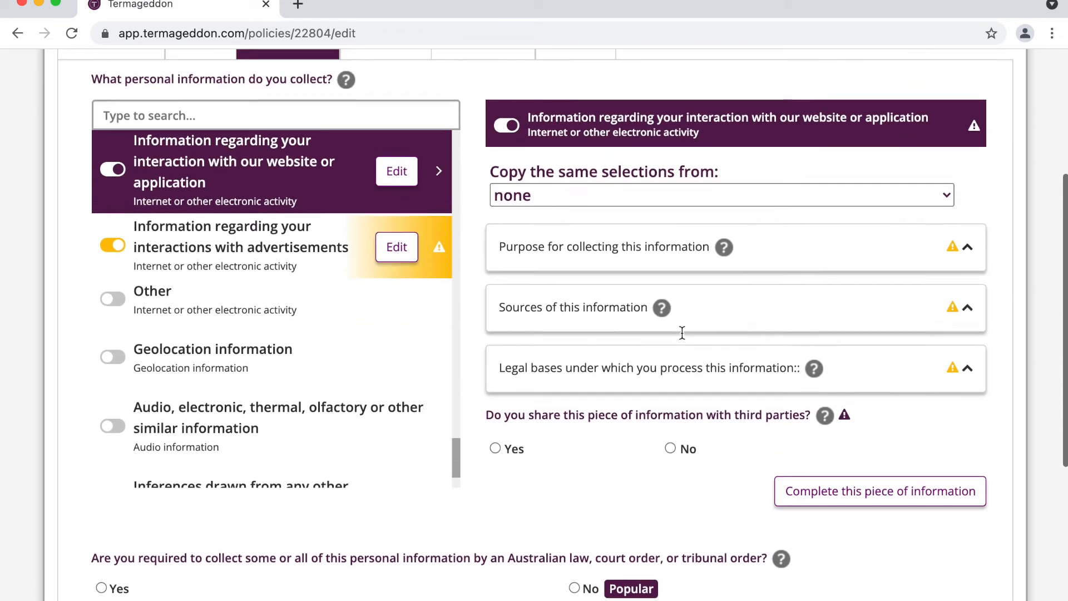
Step: Copy IP address answers to the website-interaction and advertisement-interaction items, marking each complete
left_click(621, 201)
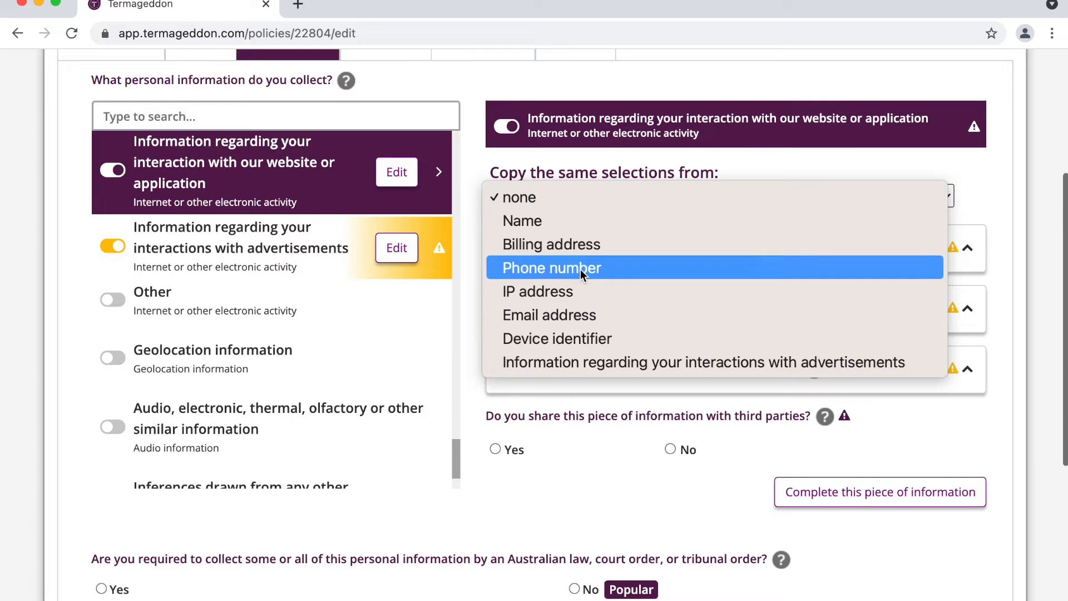
left_click(568, 293)
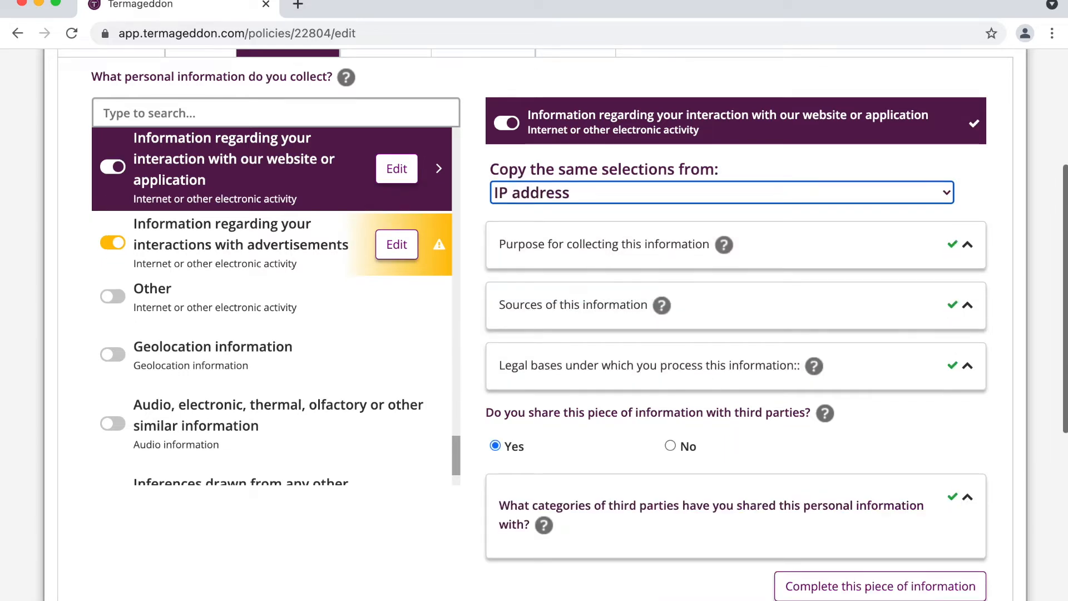
left_click(856, 594)
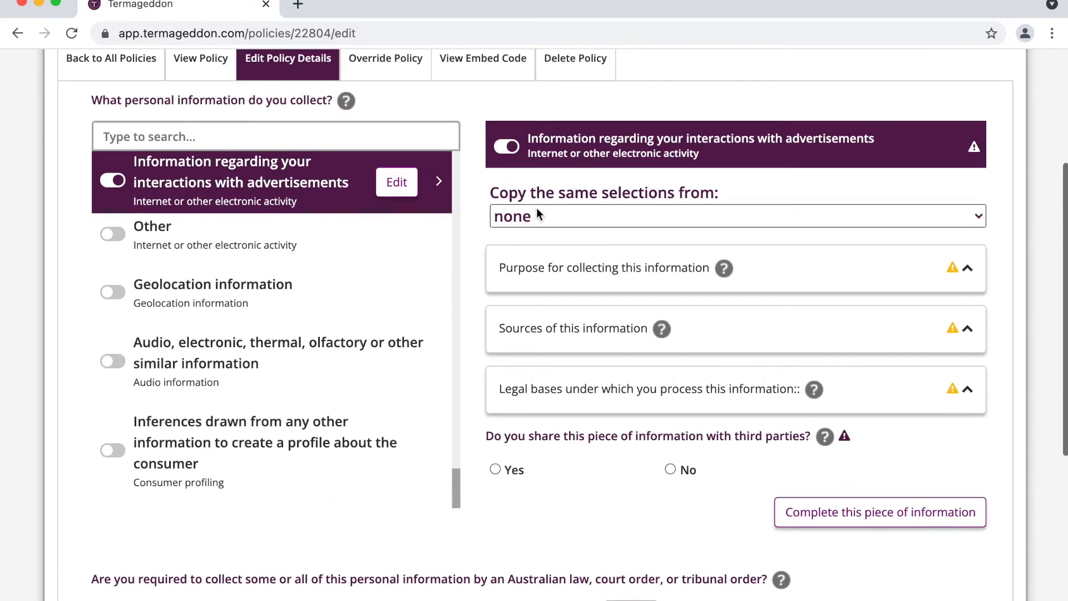
left_click(537, 214)
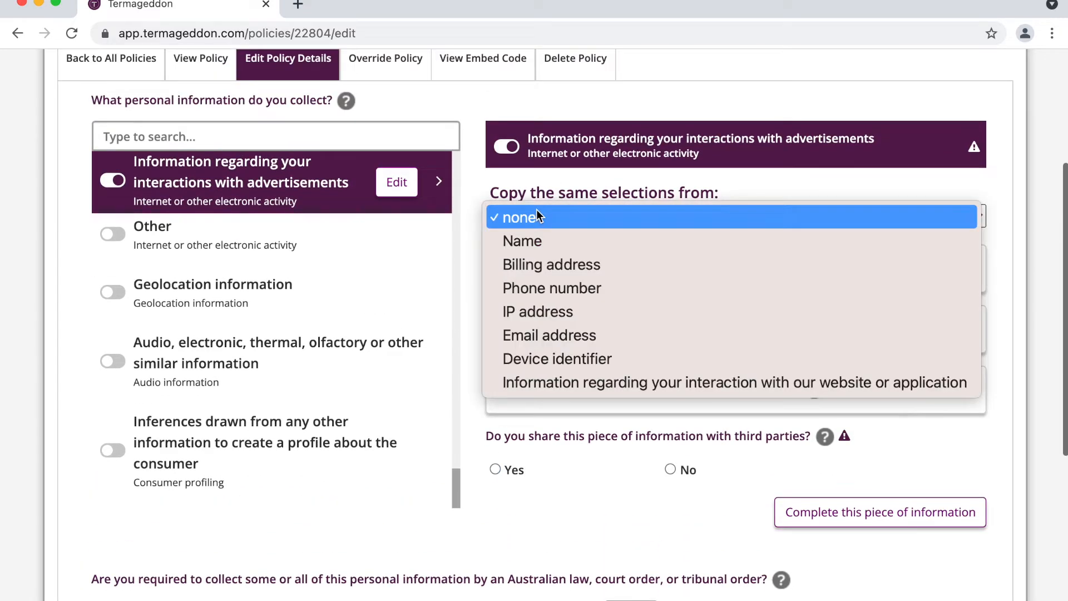
left_click(558, 319)
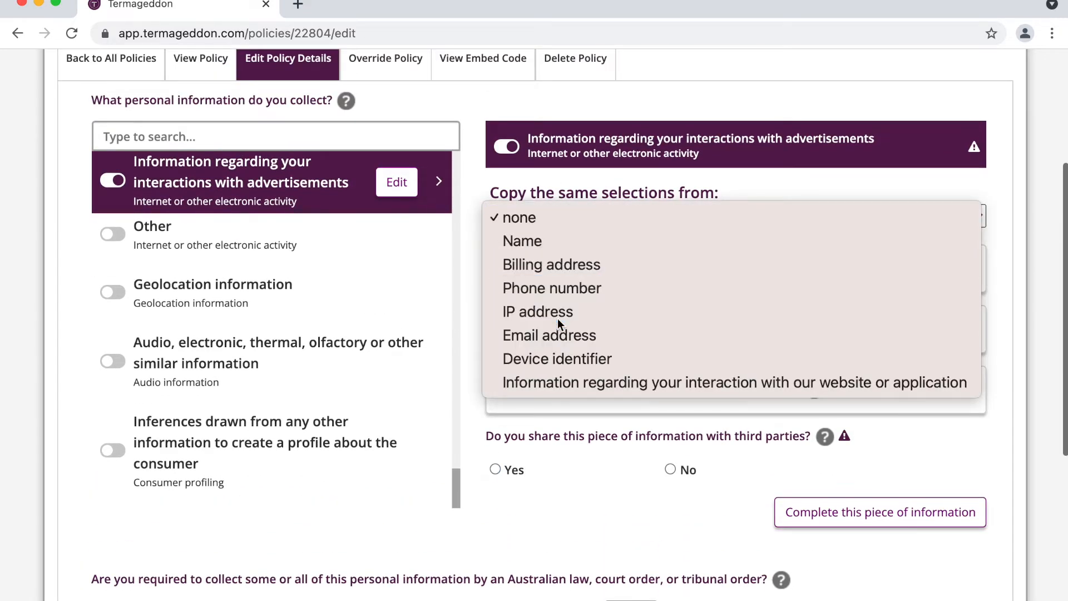
scroll(760, 393, "down", 3)
left_click(840, 488)
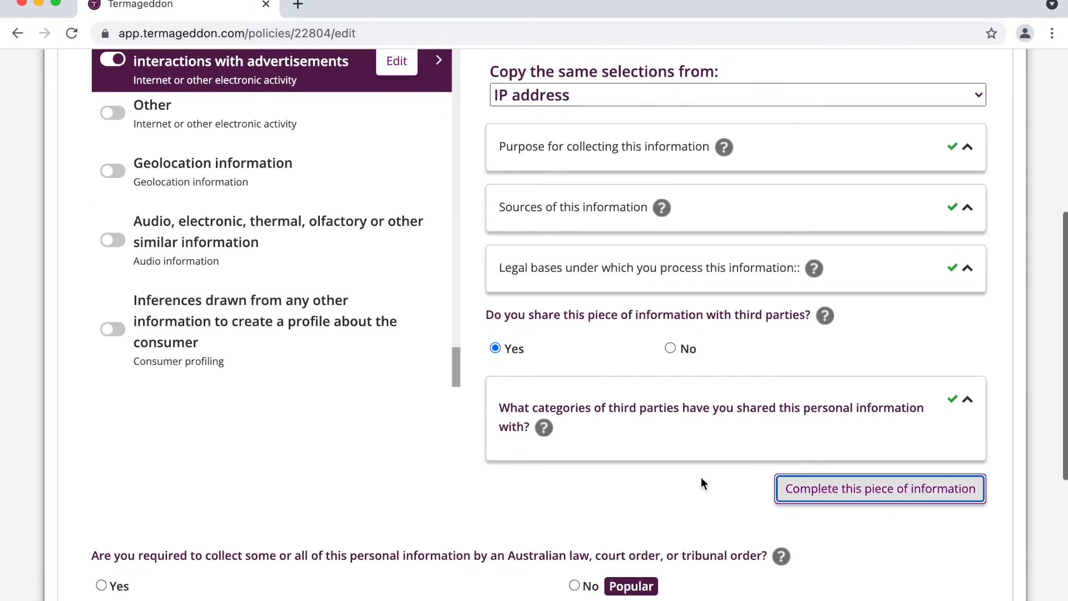
scroll(701, 478, "up", 1)
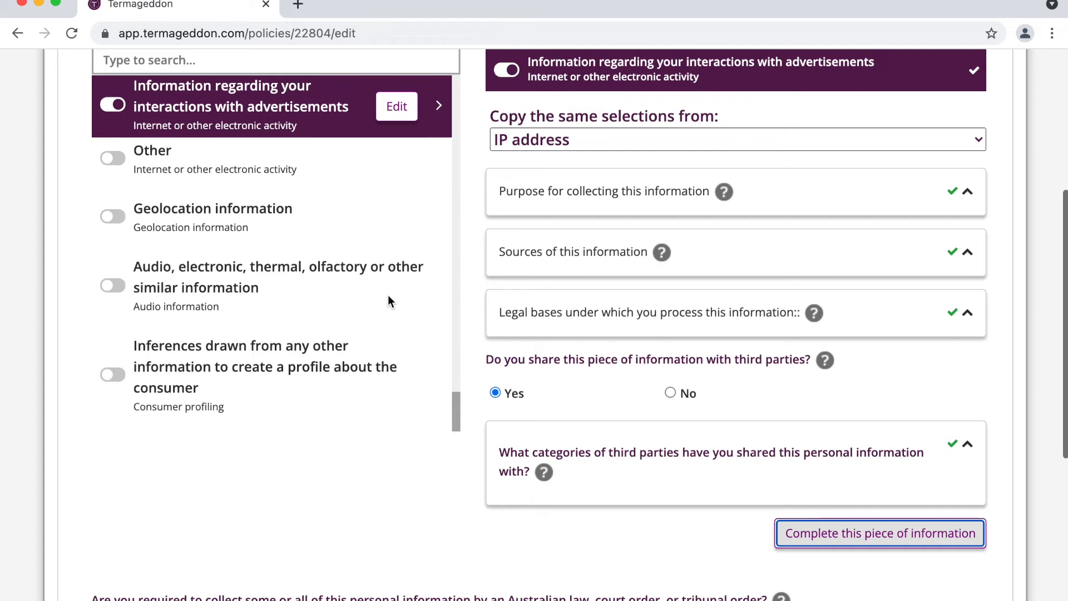
scroll(388, 295, "up", 15)
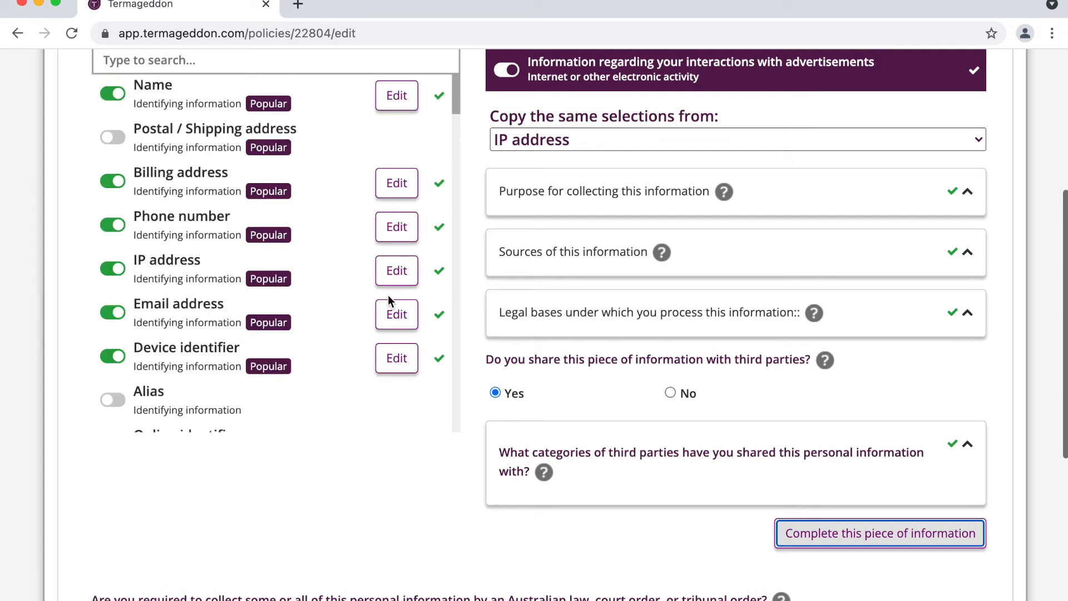
Step: Select No for whether an Australian law, court or tribunal order requires collecting personal information
scroll(625, 256, "down", 1)
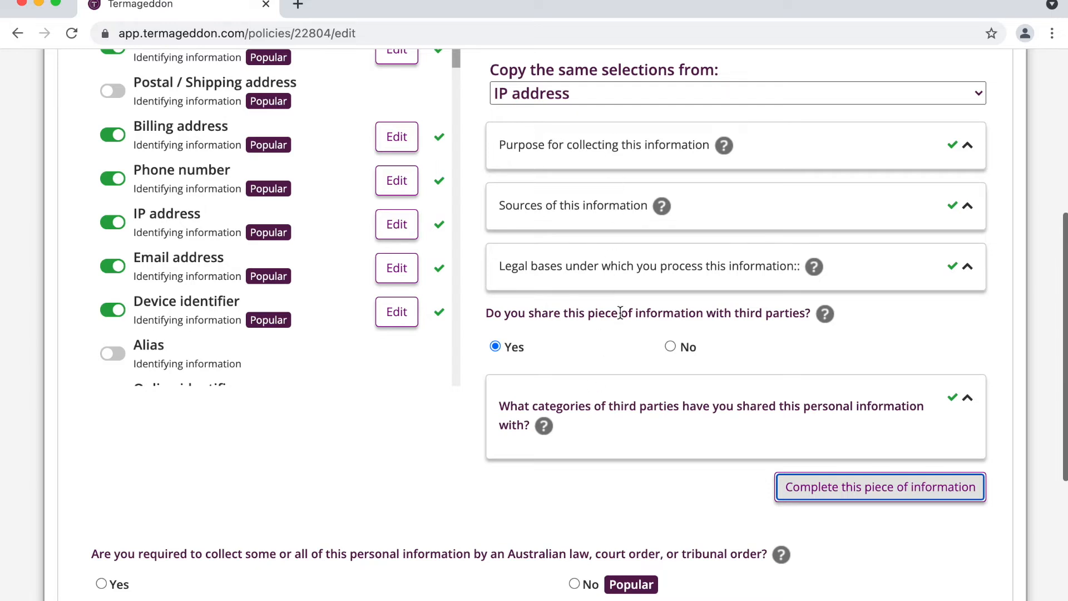
scroll(620, 312, "down", 1)
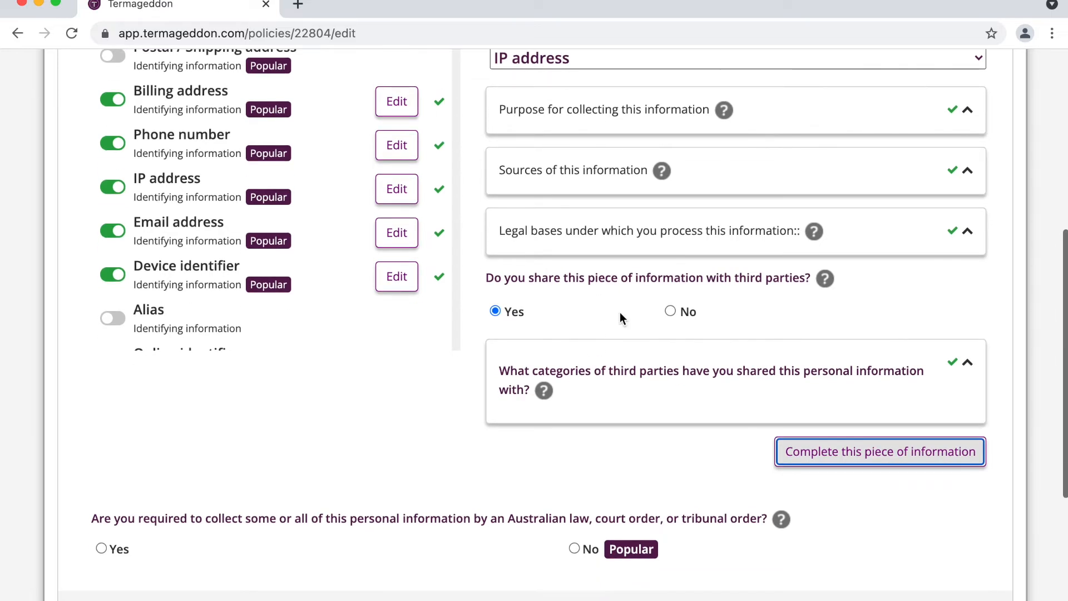
scroll(620, 313, "down", 1)
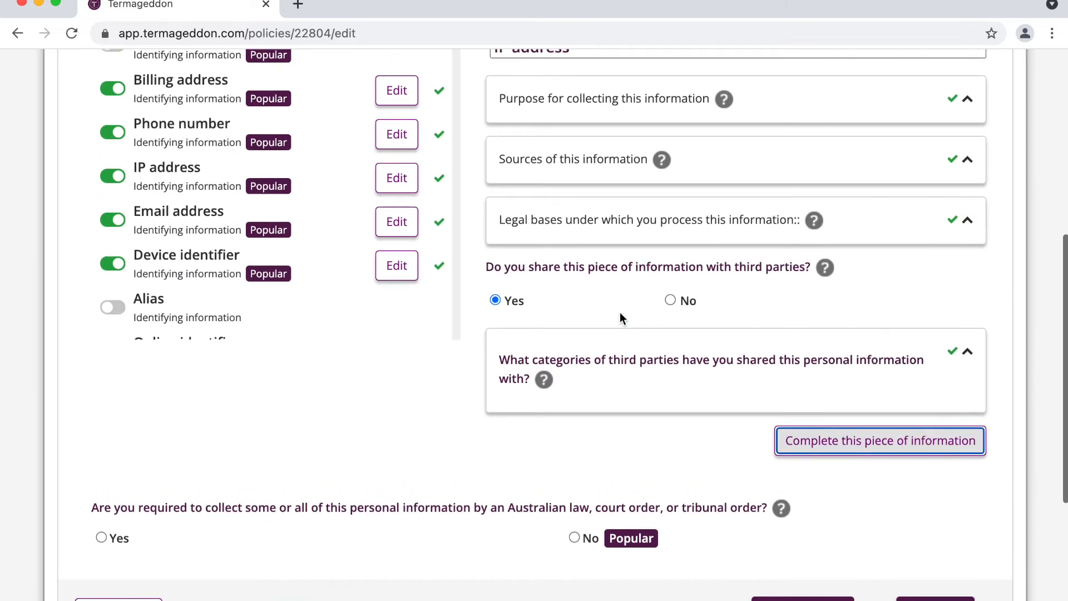
scroll(437, 384, "down", 2)
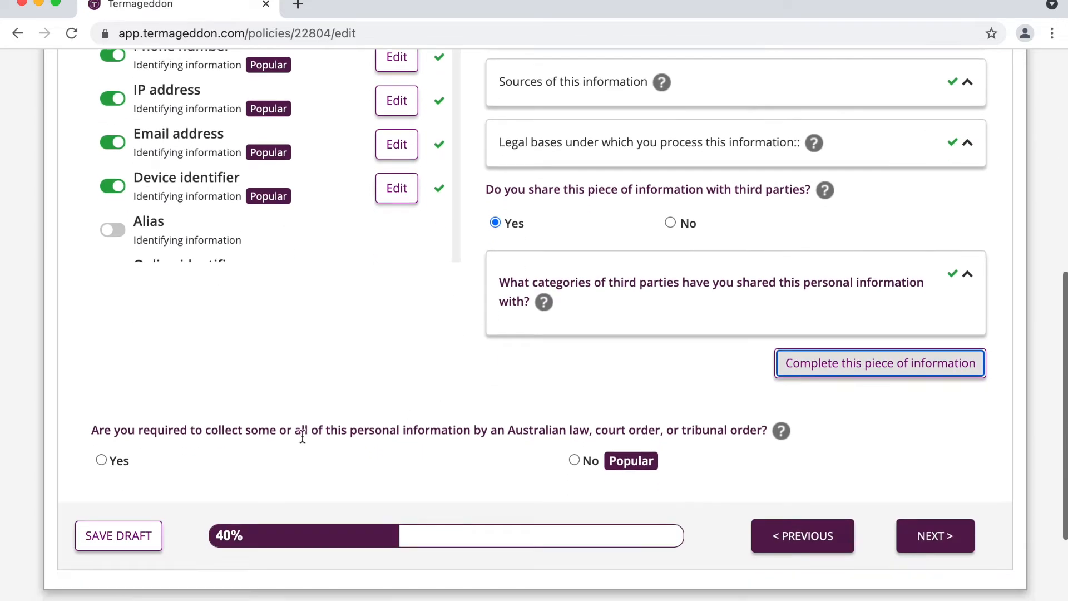
triple_click(303, 436)
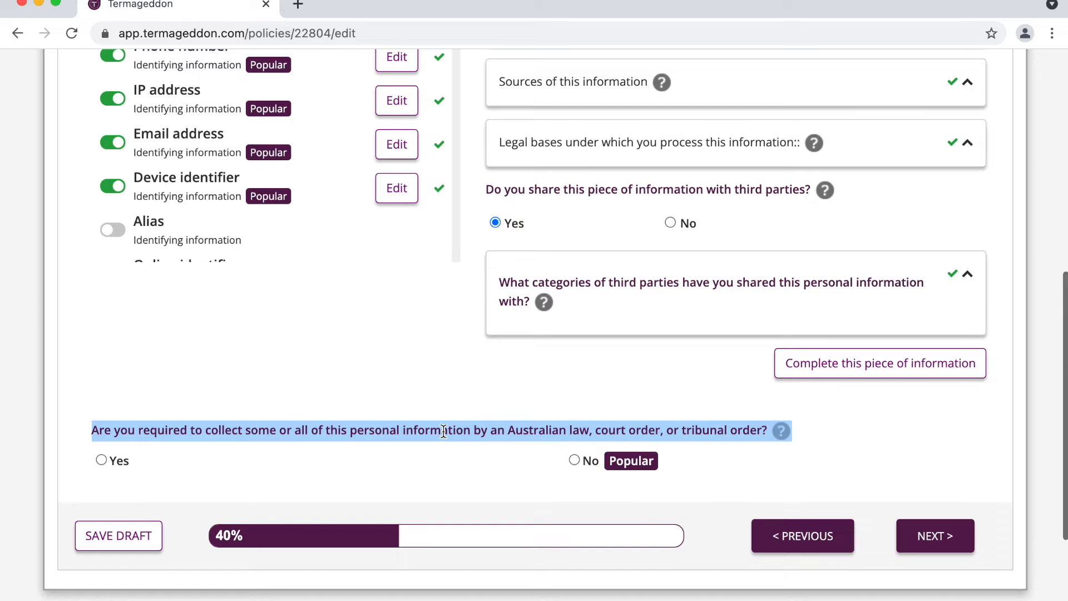
double_click(551, 429)
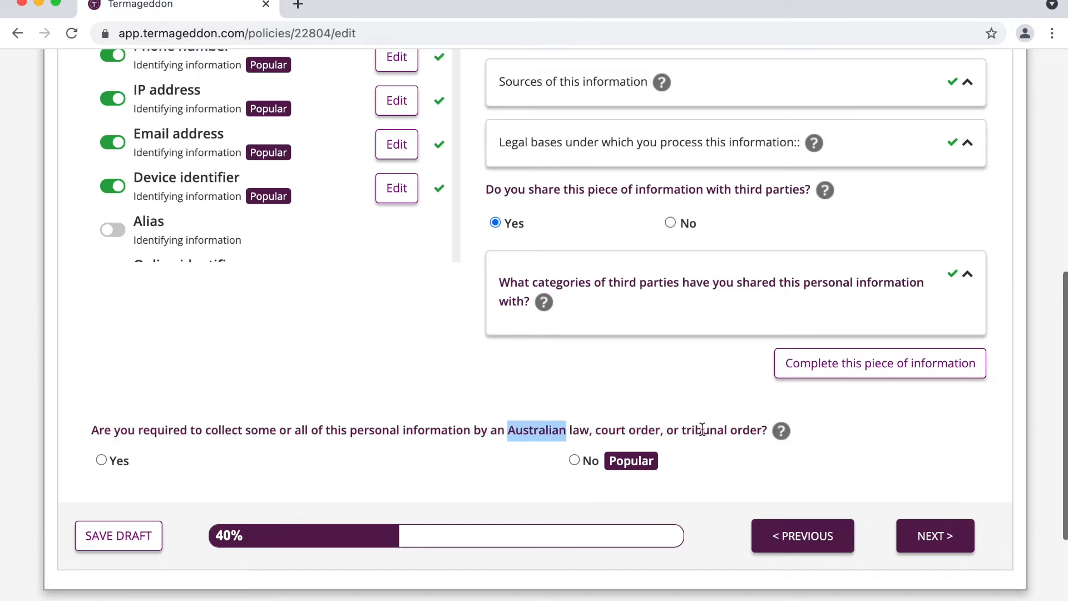
left_click(590, 463)
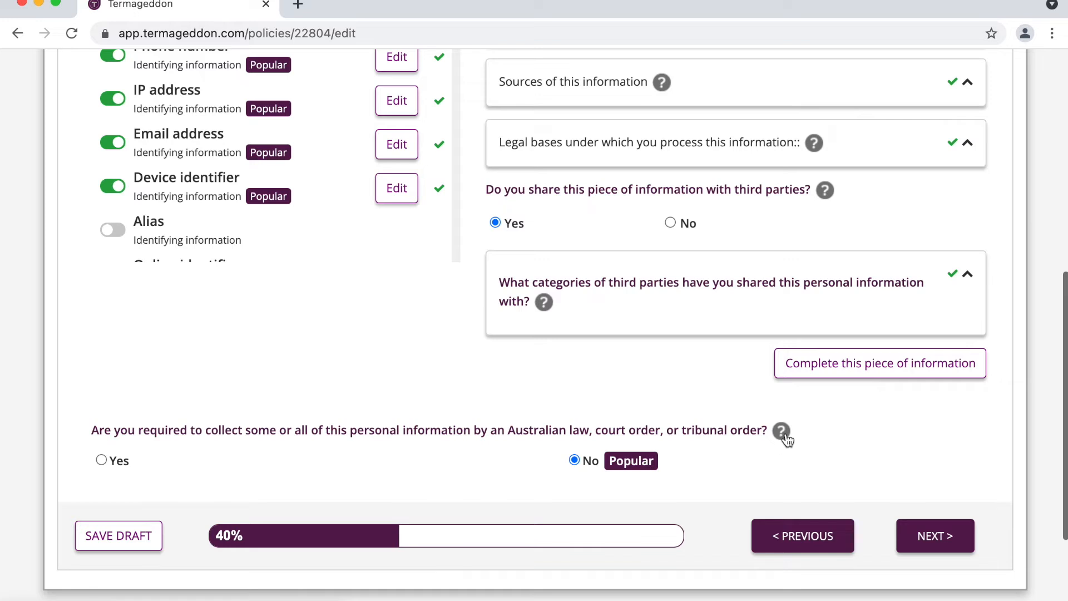
scroll(714, 450, "down", 1)
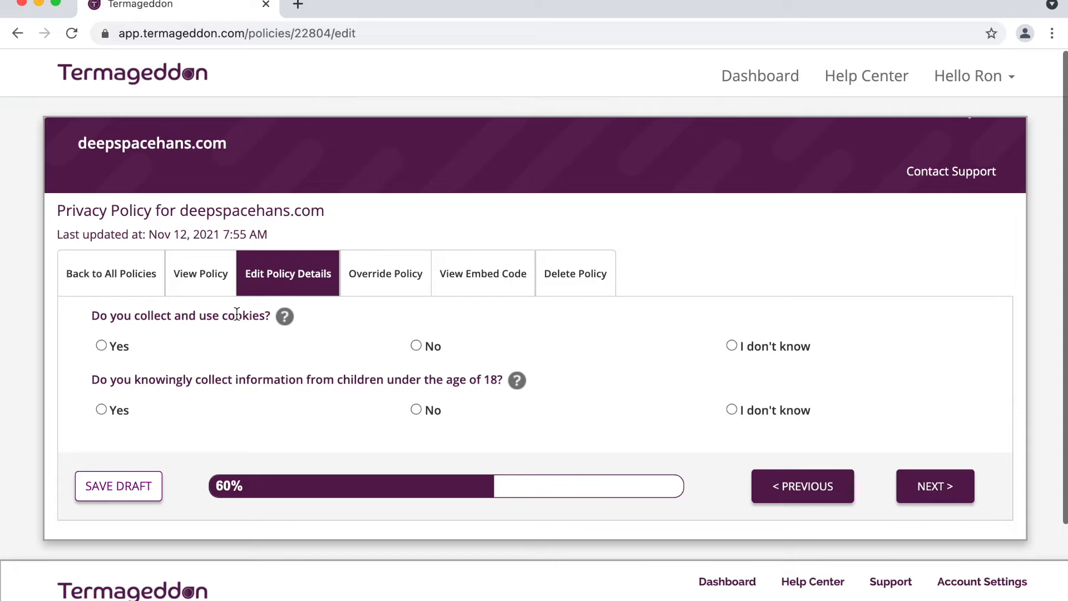
Step: Select Yes for cookies and review the CookieBot, PopupSmart and Cookie Script recommendation
left_click(108, 347)
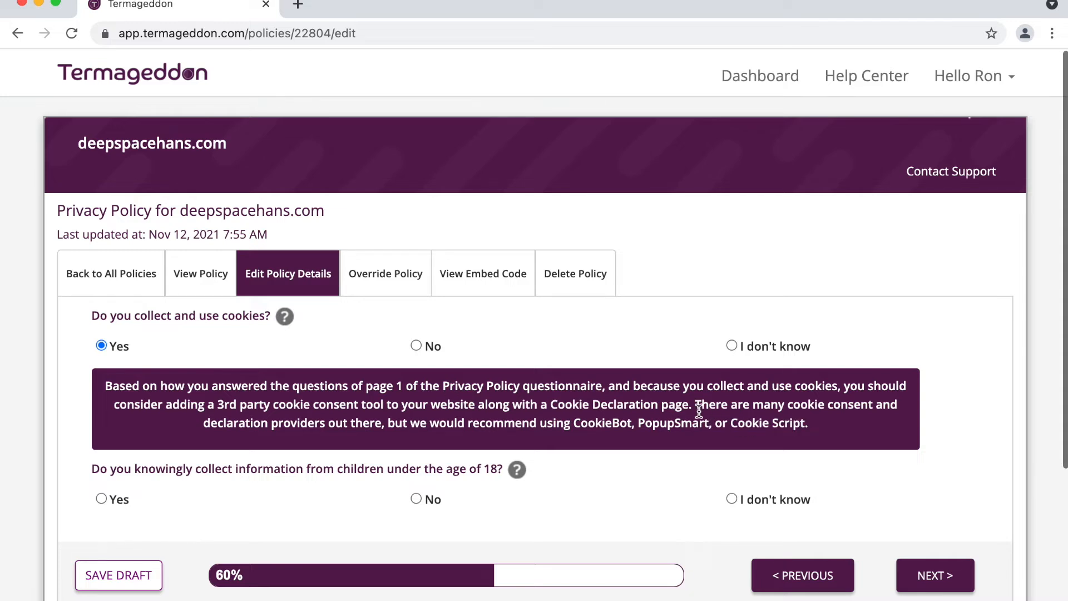
left_click_drag(694, 404, 808, 423)
scroll(486, 405, "down", 1)
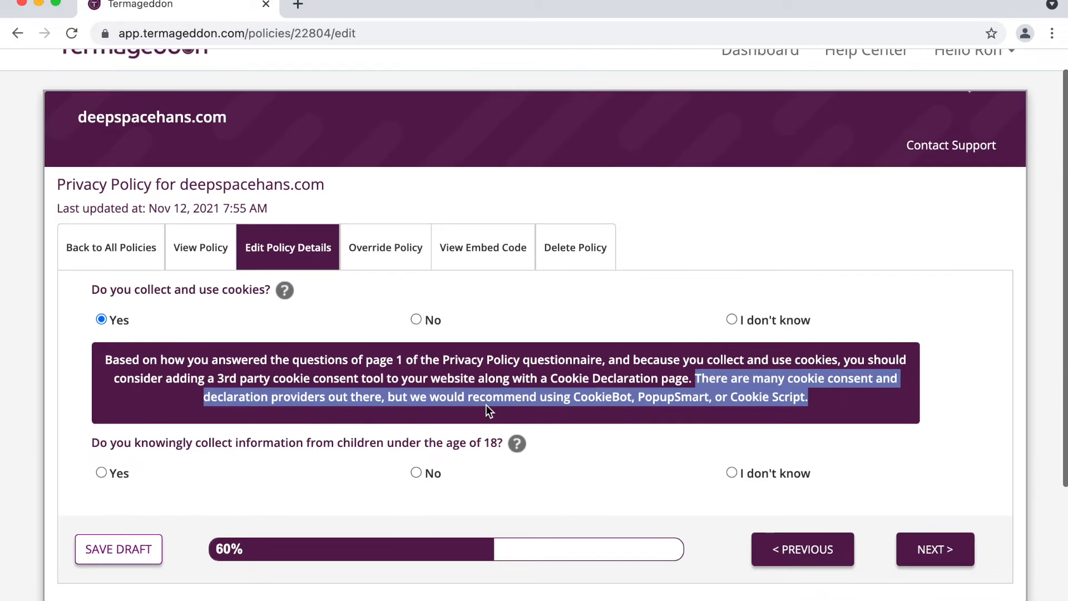
left_click(476, 379)
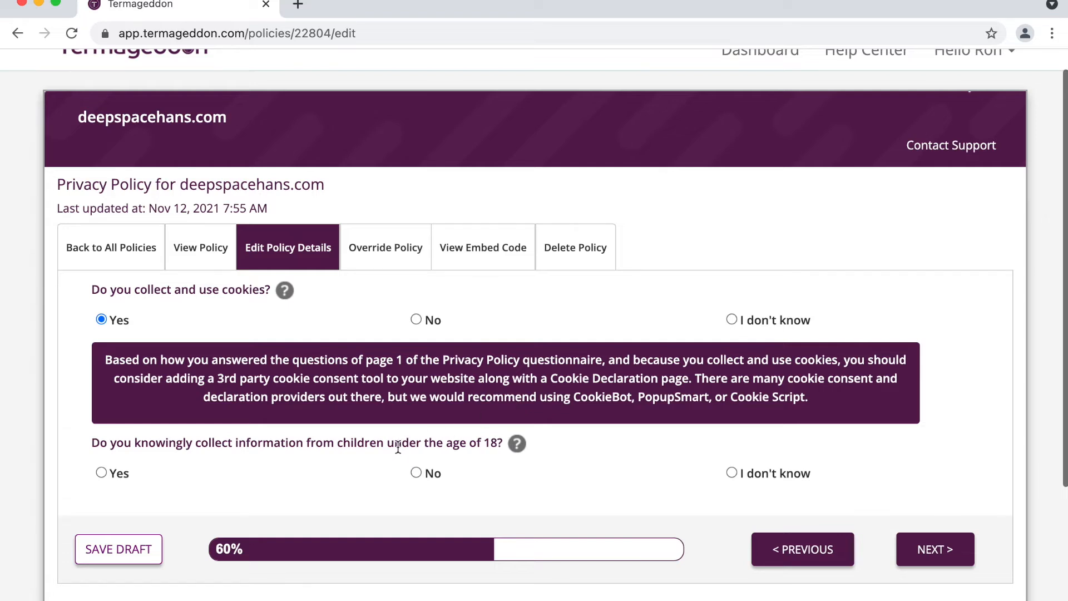
Step: Answer No to knowingly collecting information from children under 18, then go to the next page
left_click(430, 474)
scroll(472, 441, "down", 1)
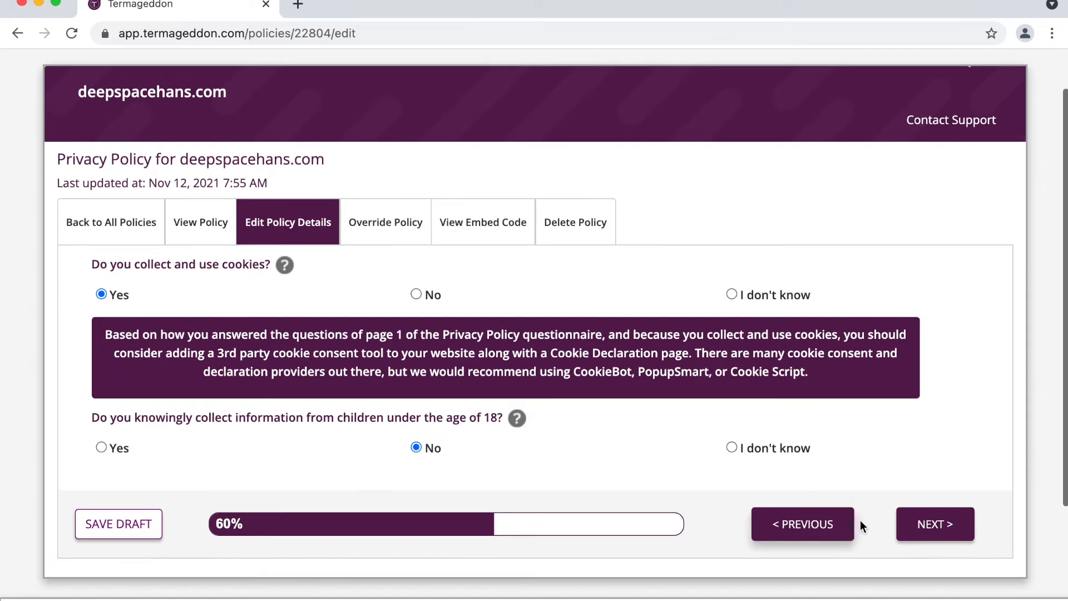
left_click(905, 529)
Step: Answer No to selling the collected information
scroll(556, 234, "down", 3)
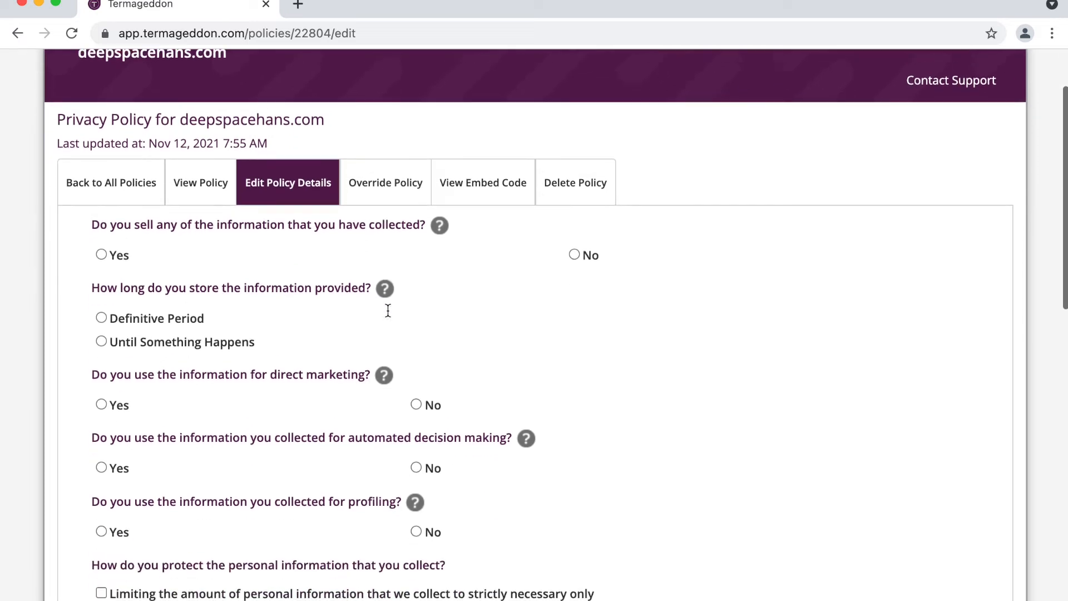
left_click(576, 244)
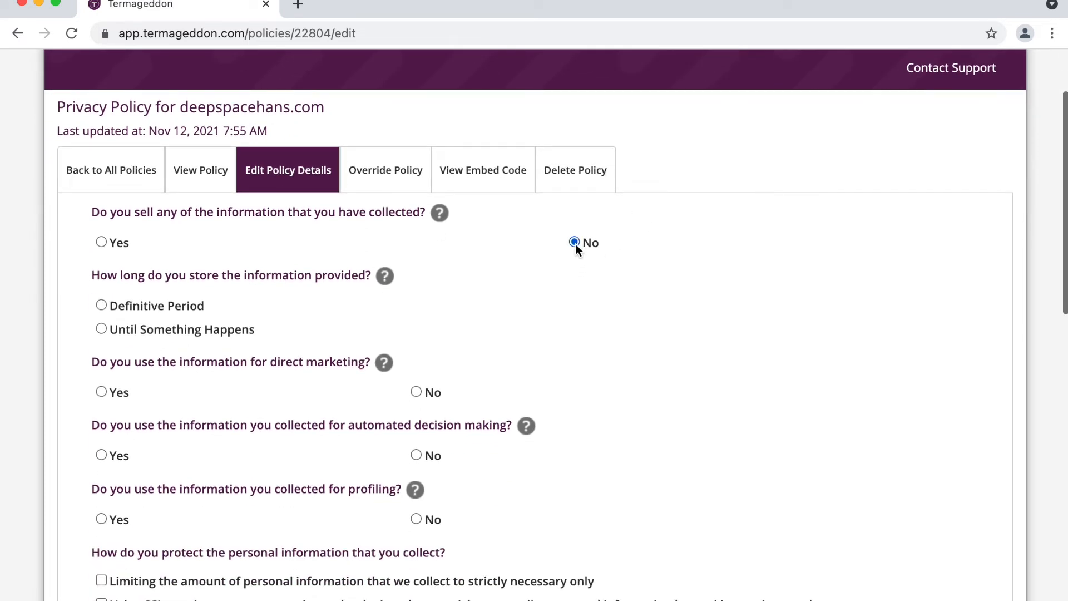
scroll(362, 267, "down", 1)
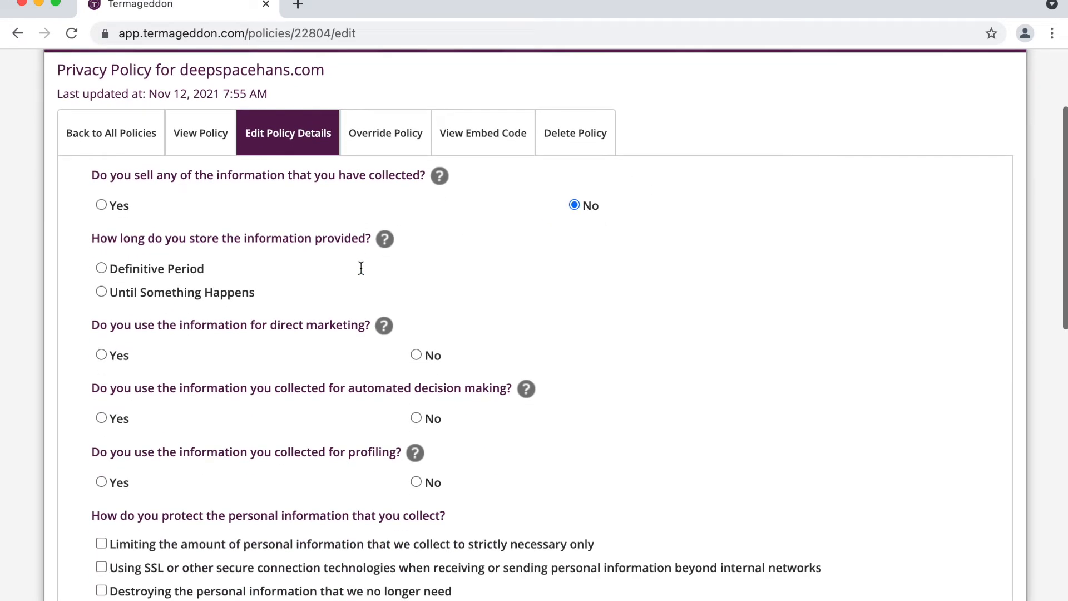
Step: Keep information until it's no longer needed for contact or the visitor unsubscribes from emails
left_click(225, 293)
left_click(239, 320)
type("until we no longer ")
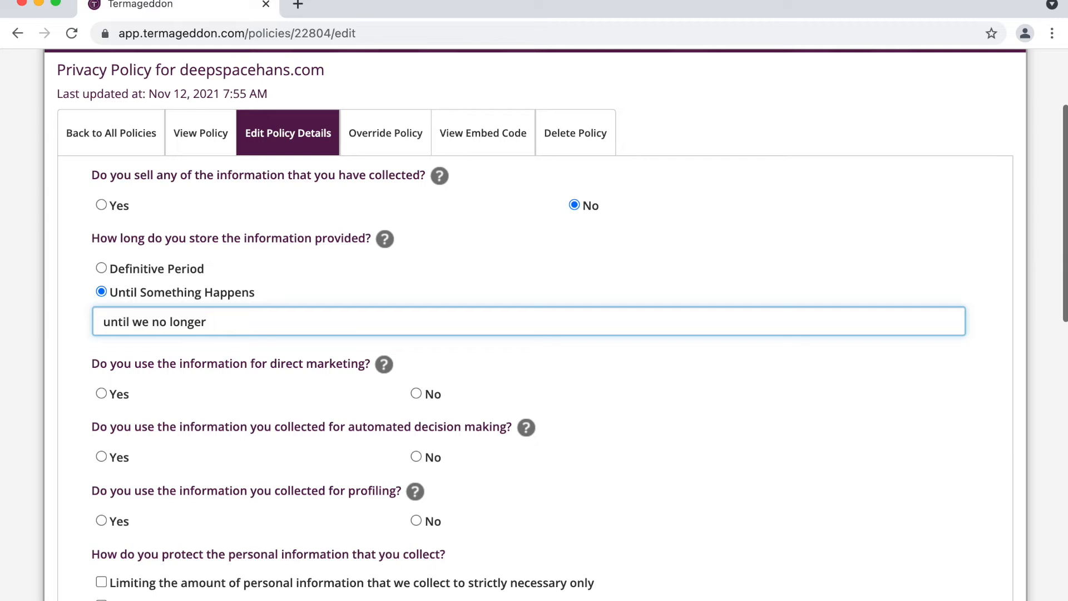
type("need the information to cont")
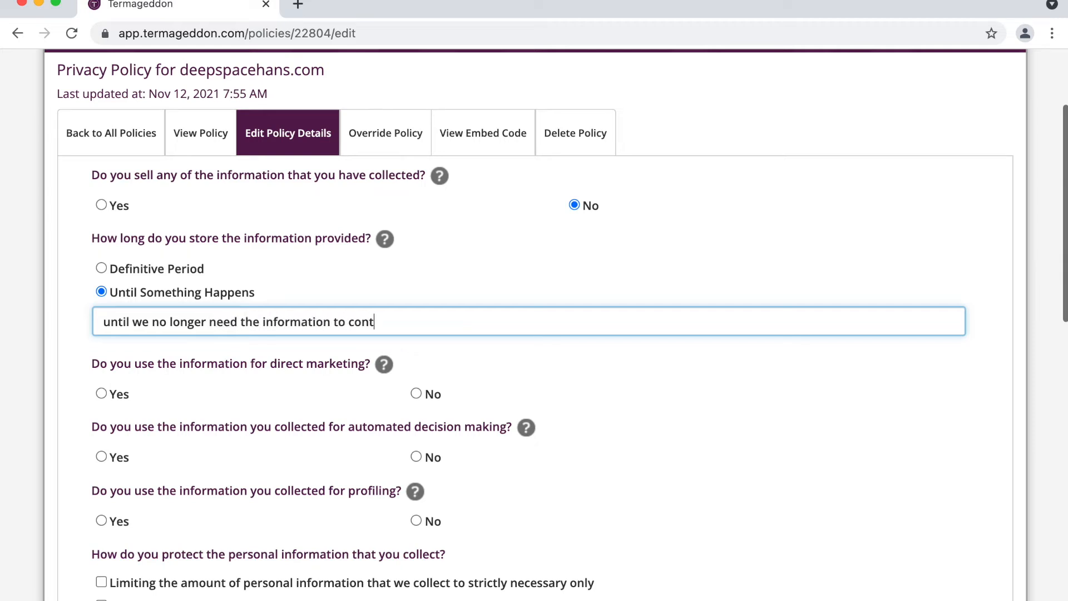
type("act you or after you")
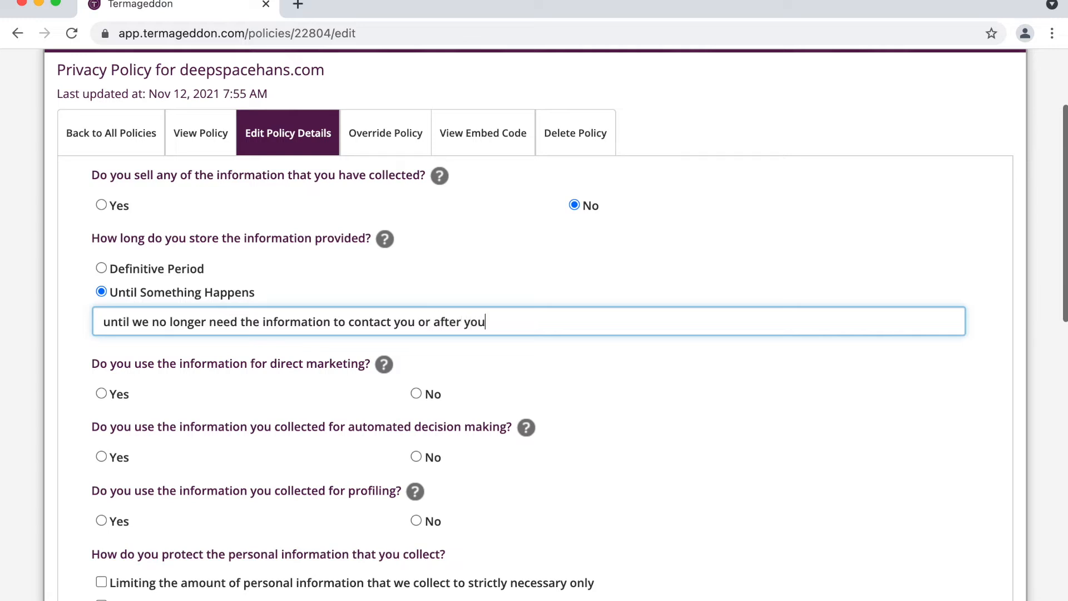
type(" unsubscribe from  emails.")
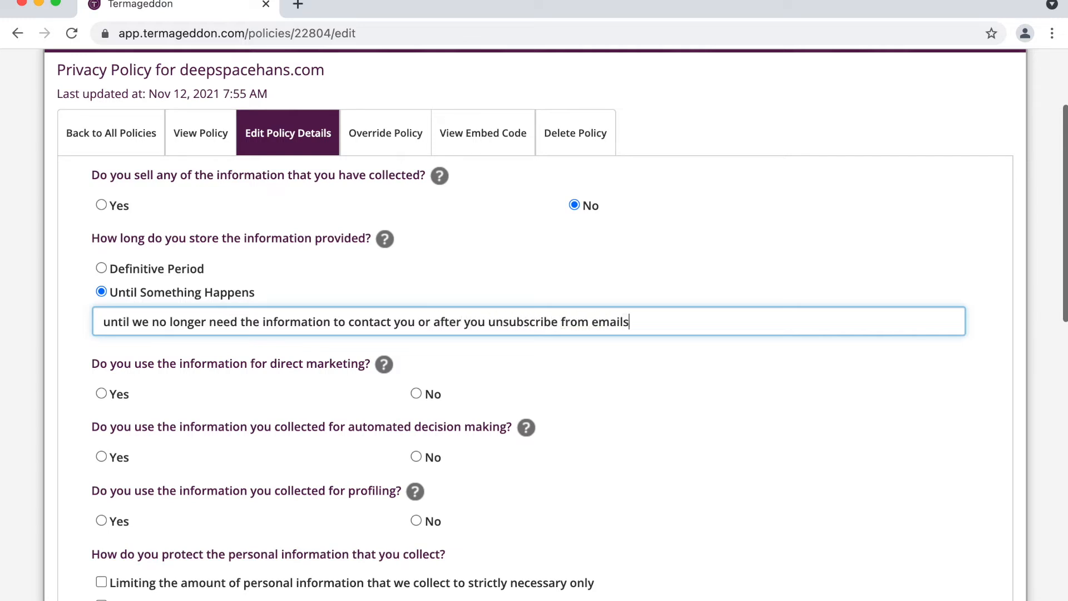
scroll(169, 353, "down", 1)
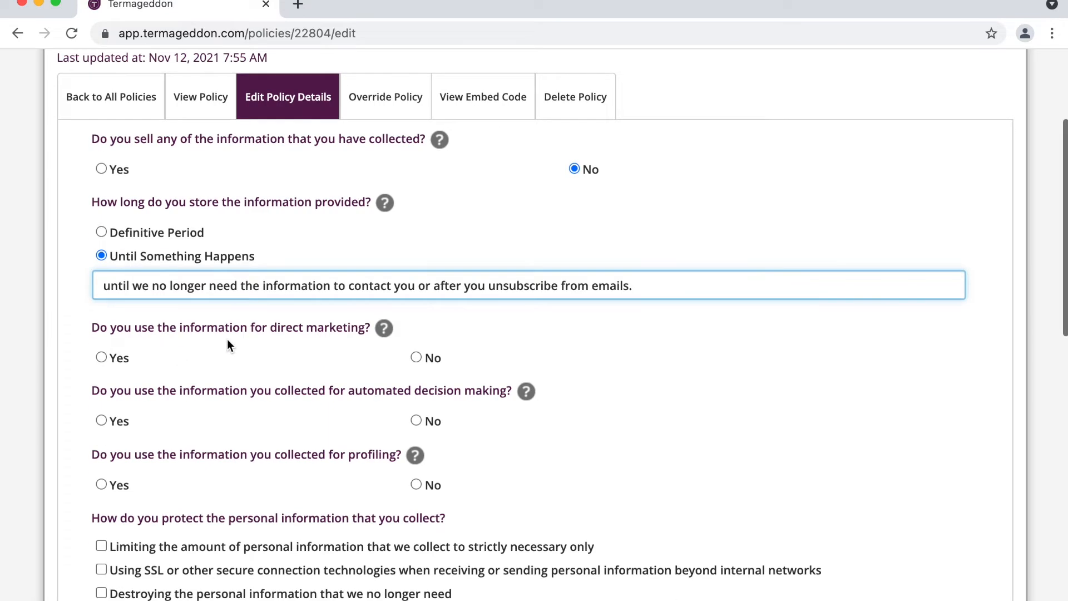
scroll(236, 328, "down", 2)
Step: Answer Yes to direct marketing and No to automated decision making
left_click(124, 284)
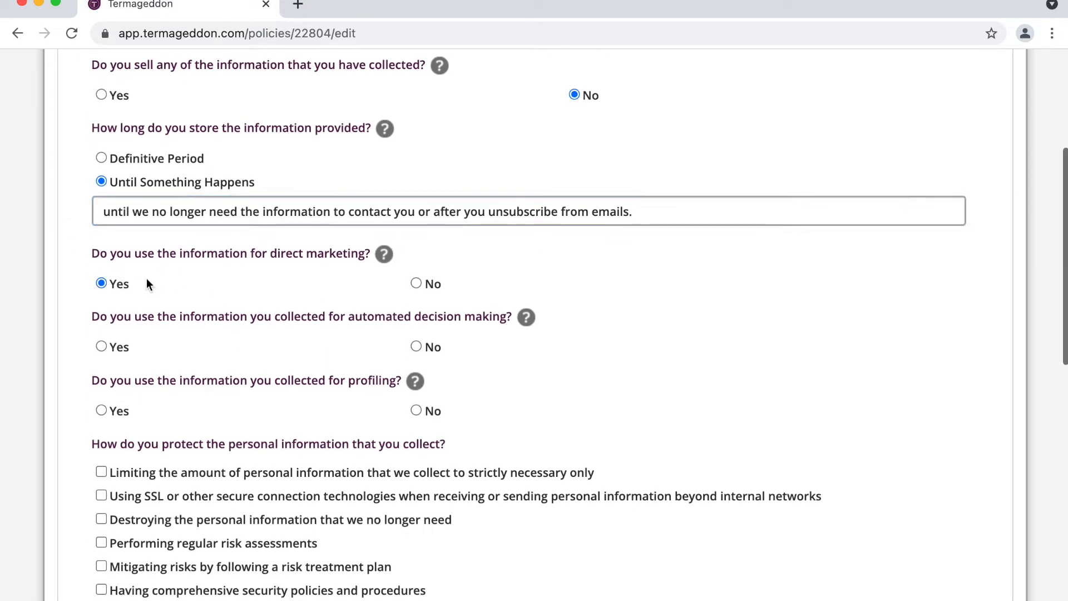
scroll(276, 306, "down", 3)
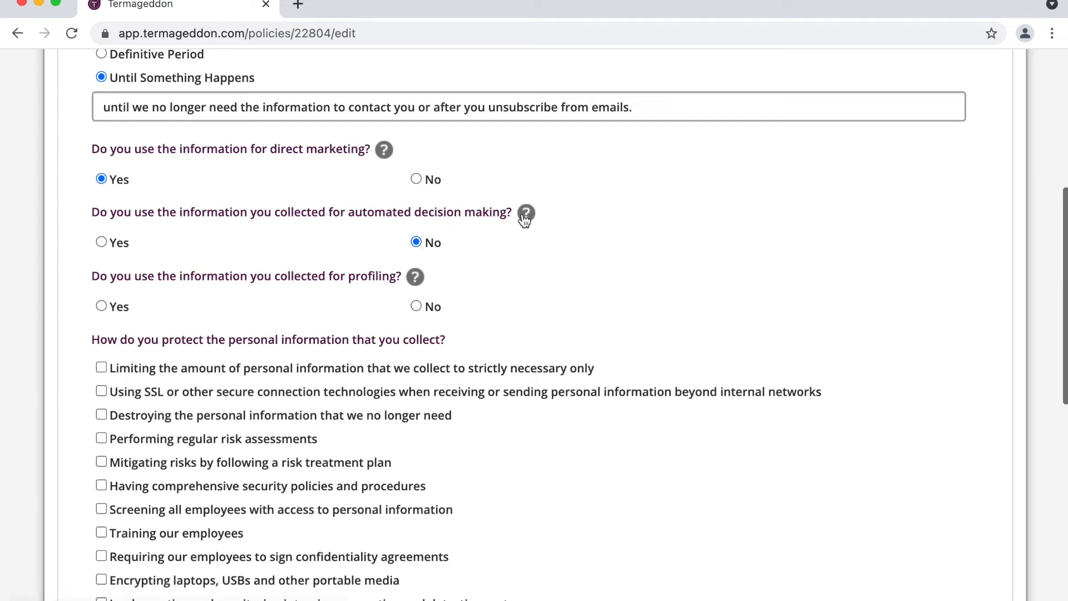
left_click(121, 248)
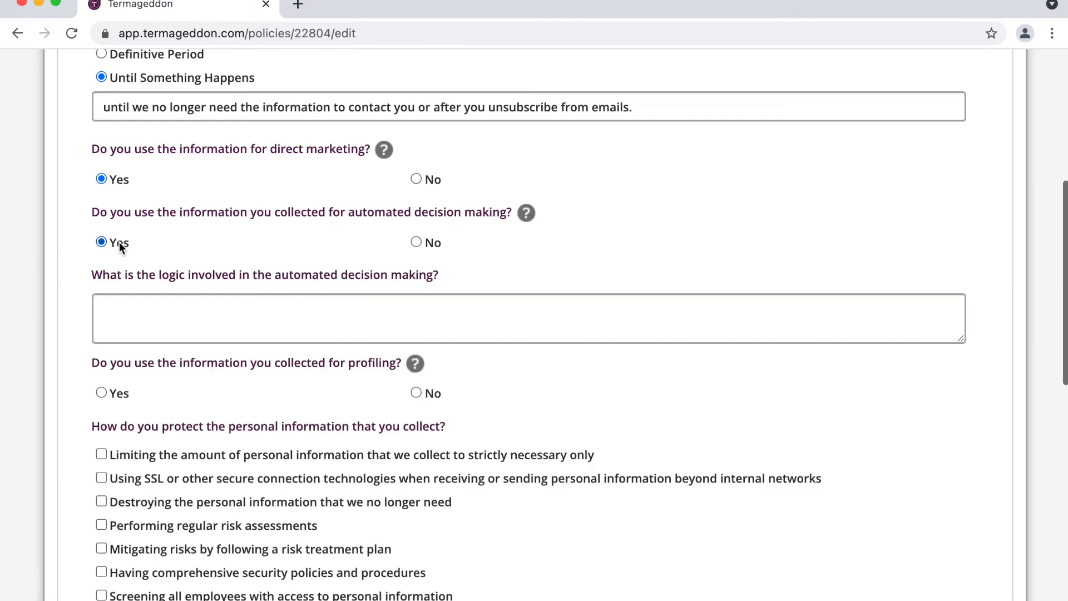
left_click(417, 243)
Step: Answer No to using personal information for profiling
scroll(424, 244, "down", 1)
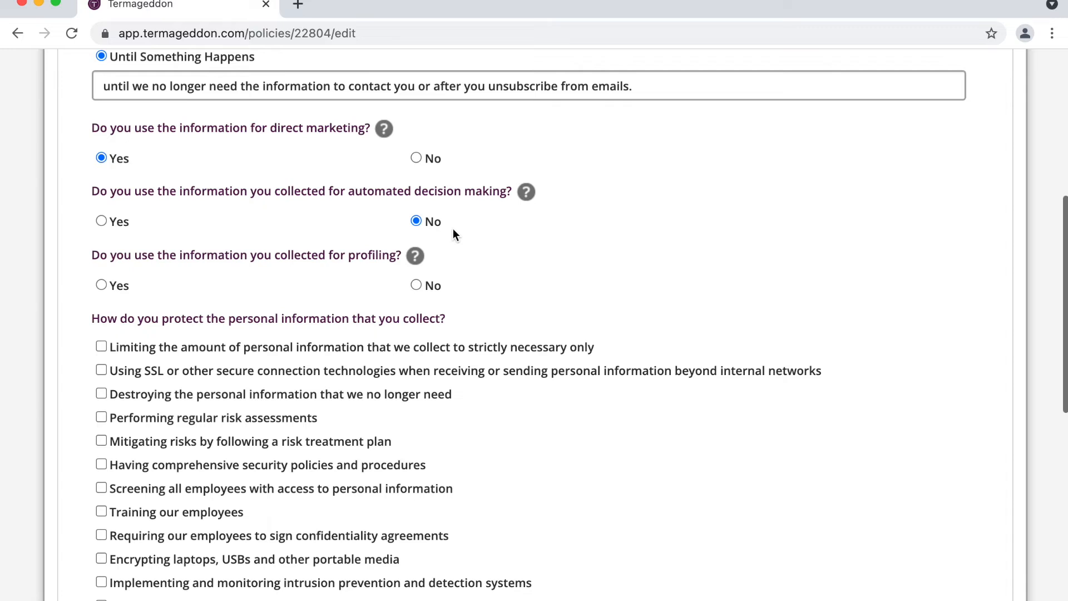
scroll(453, 235, "down", 1)
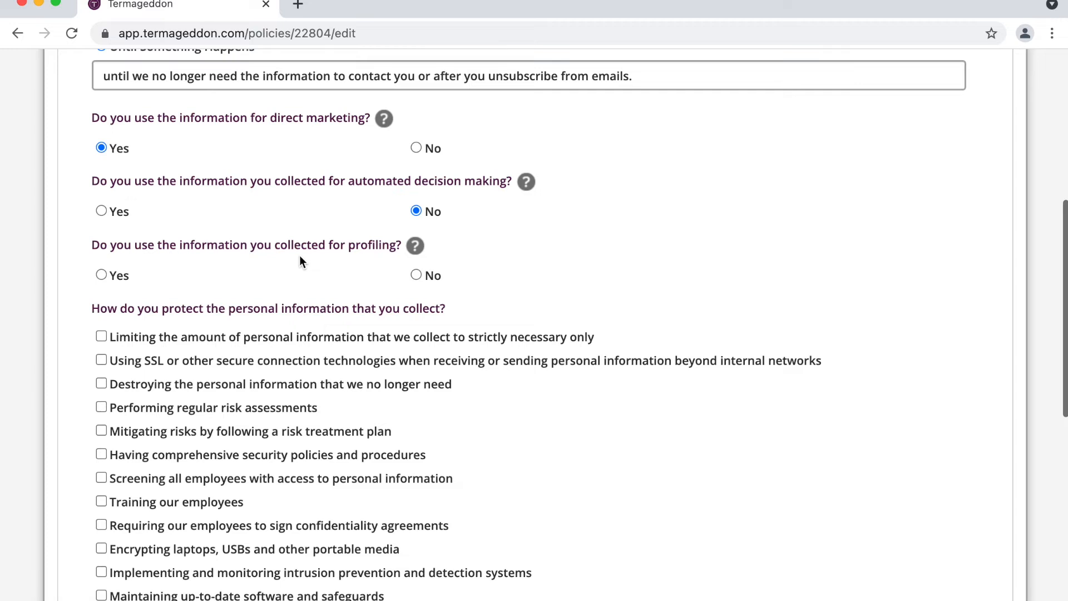
triple_click(335, 252)
scroll(335, 252, "down", 2)
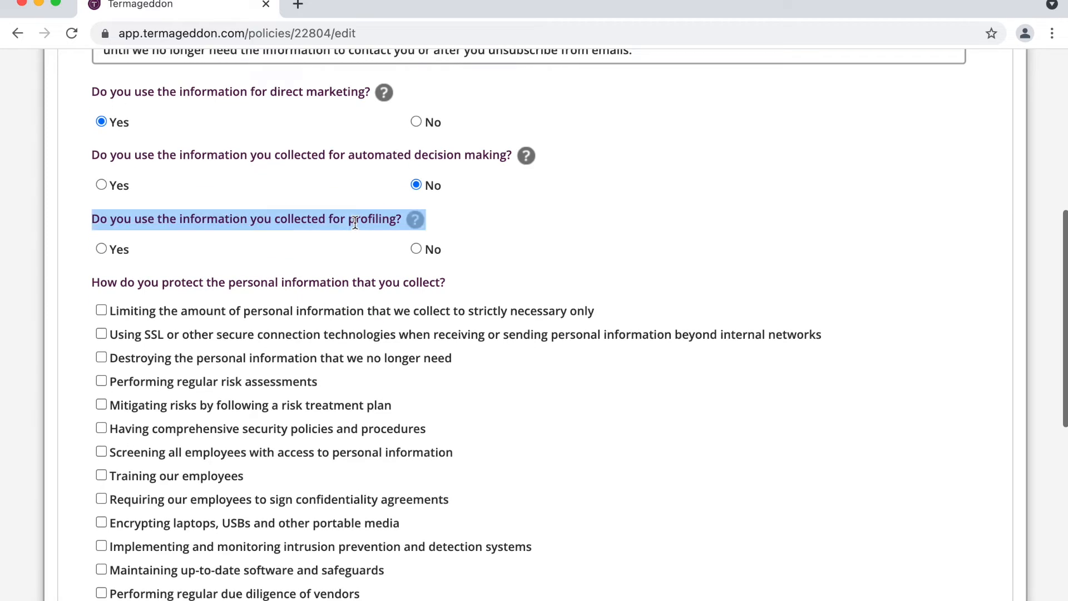
left_click(426, 250)
scroll(426, 249, "down", 5)
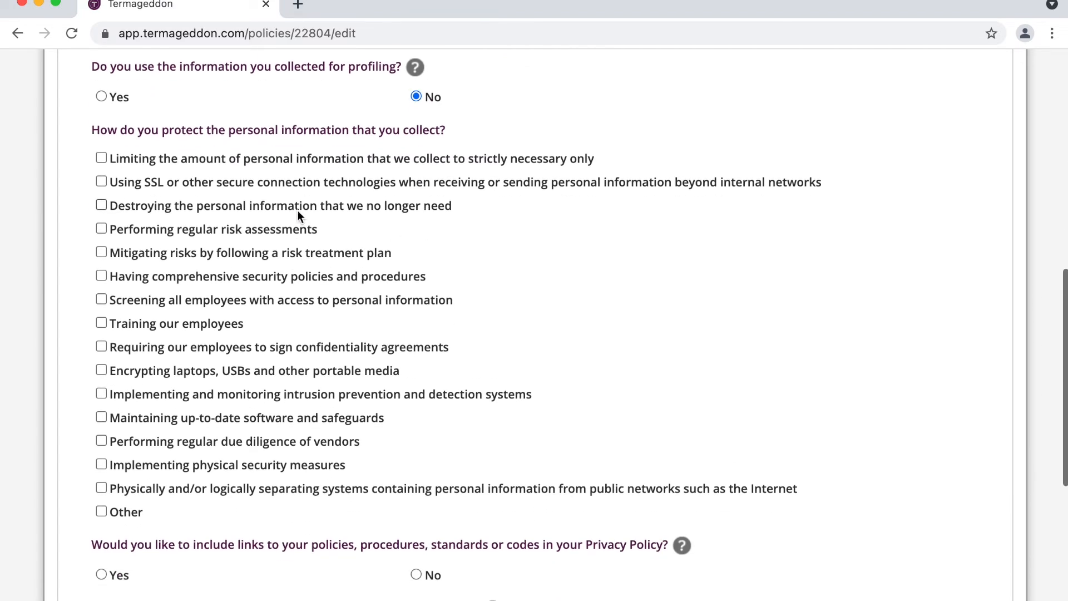
Step: Tick limiting collection to what's necessary, SSL connections, and up-to-date software safeguards
triple_click(204, 129)
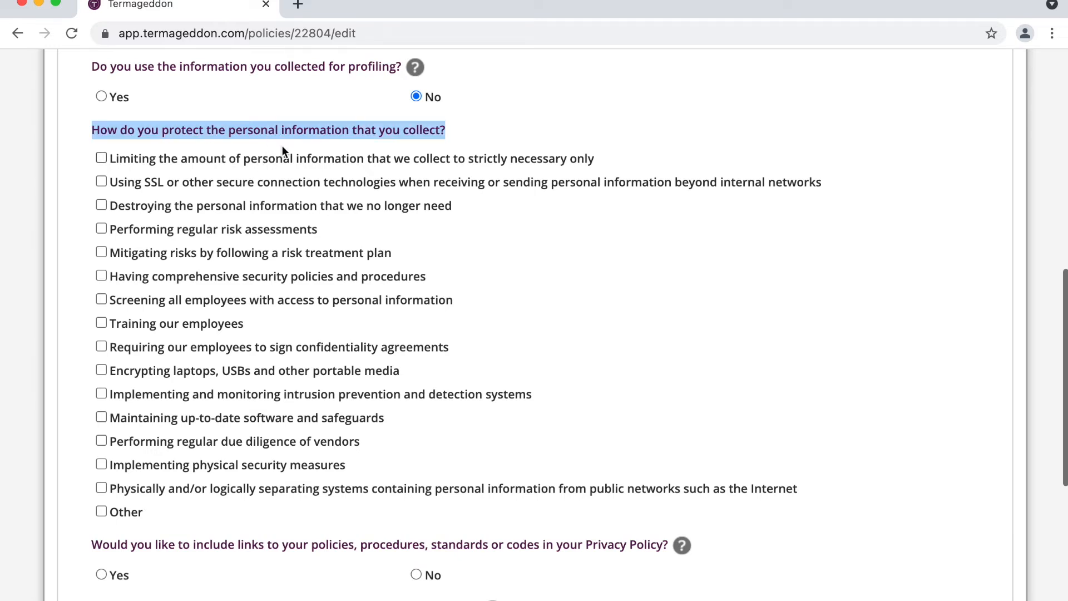
left_click(497, 133)
scroll(424, 133, "down", 1)
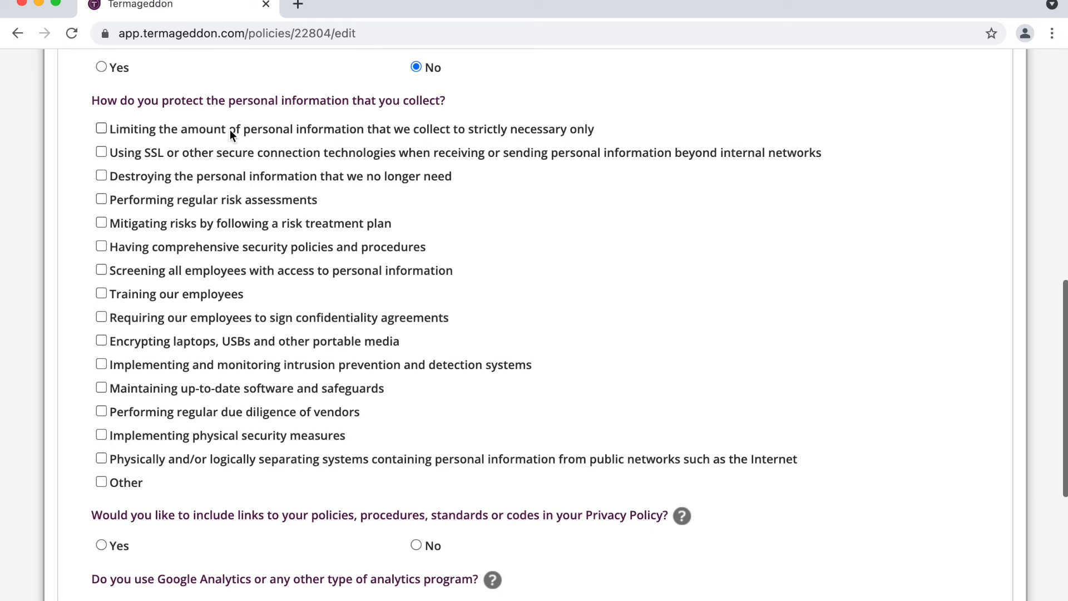
triple_click(211, 102)
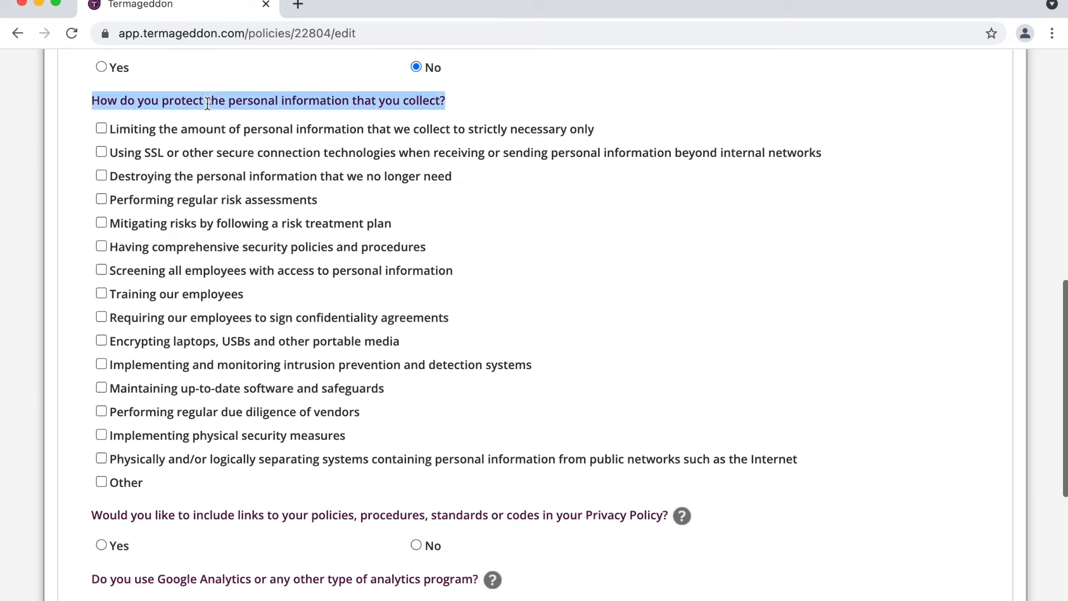
left_click(211, 102)
left_click(204, 128)
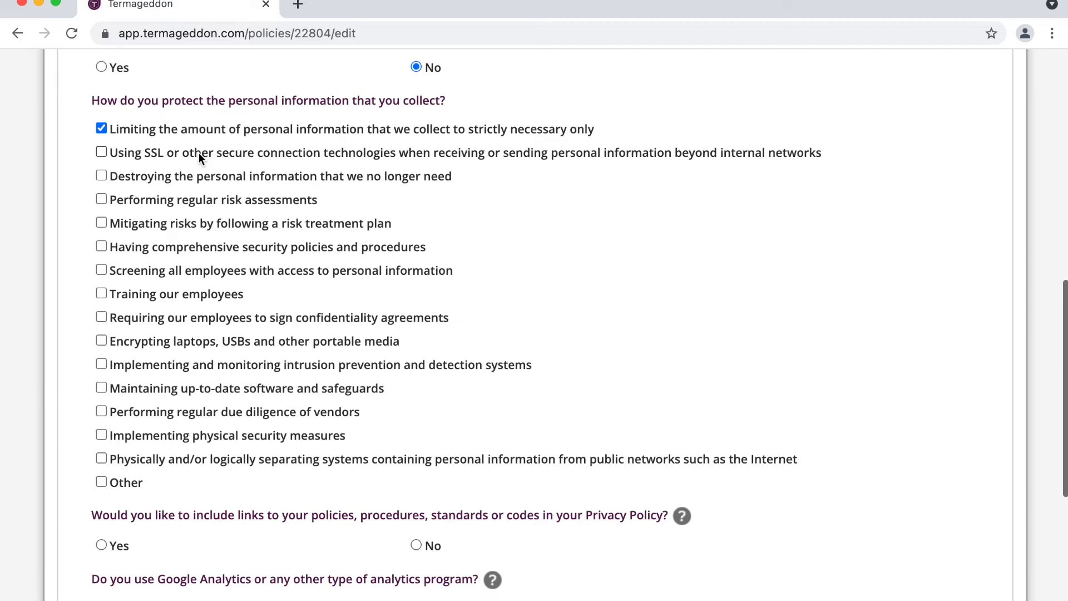
left_click(215, 152)
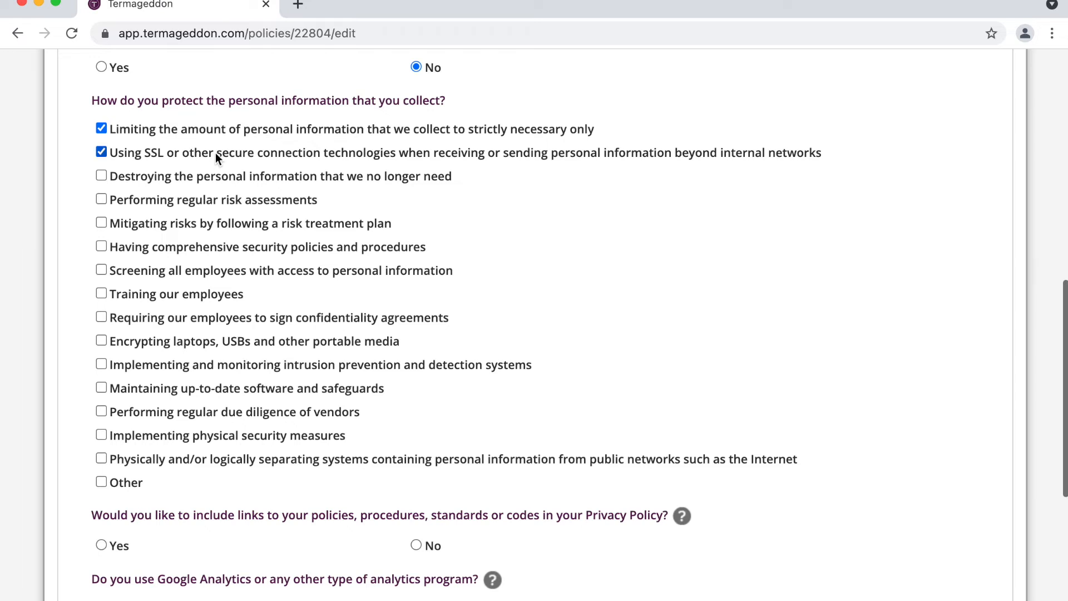
left_click(105, 35)
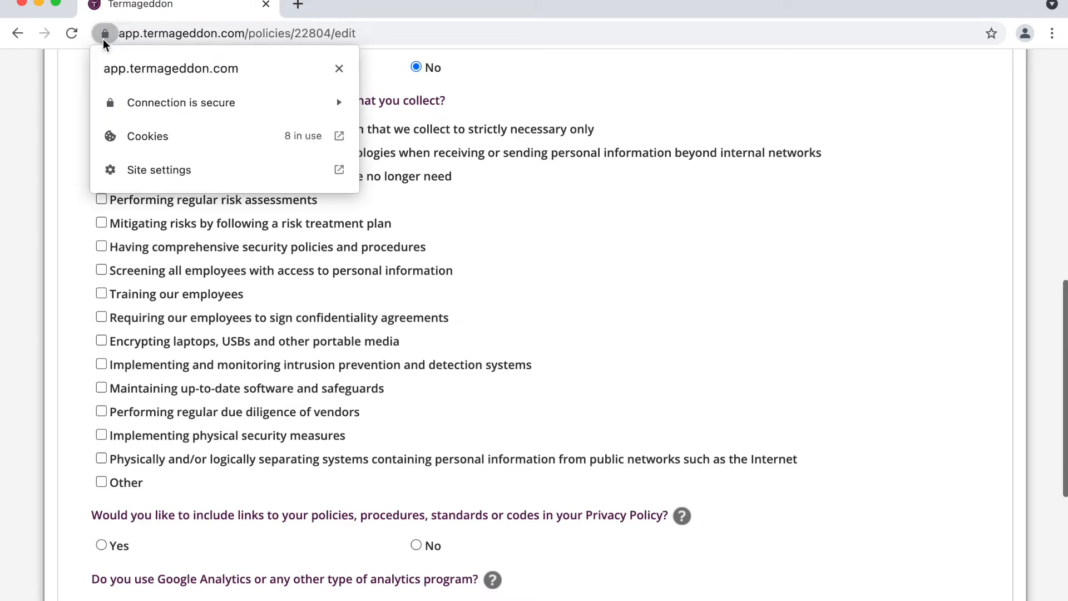
left_click(105, 35)
scroll(193, 190, "down", 1)
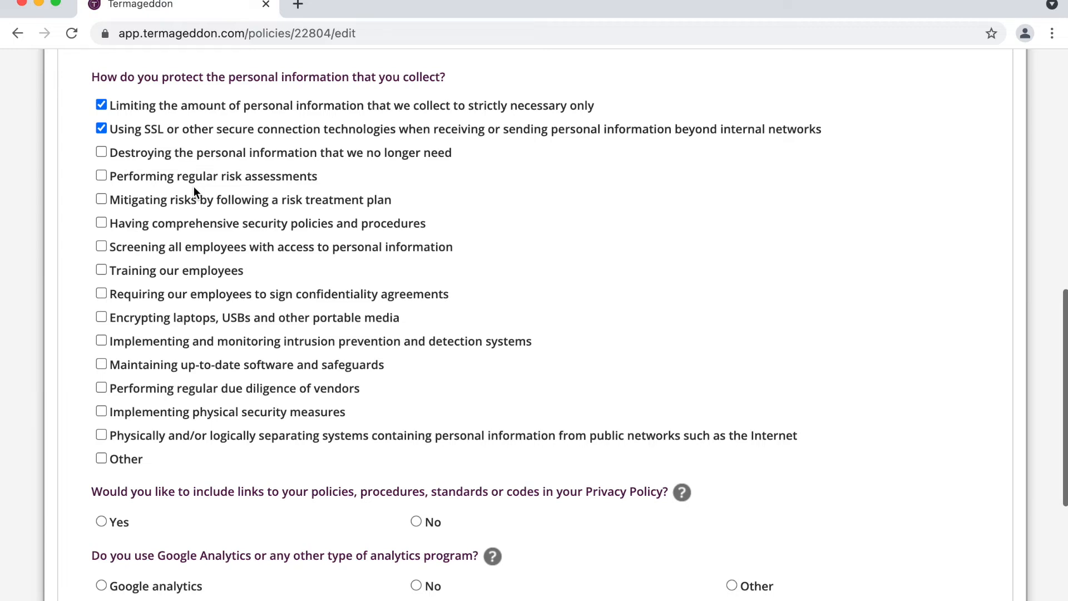
left_click(201, 364)
Step: Answer No to linking policies and procedures, and select Google analytics
scroll(202, 364, "up", 1)
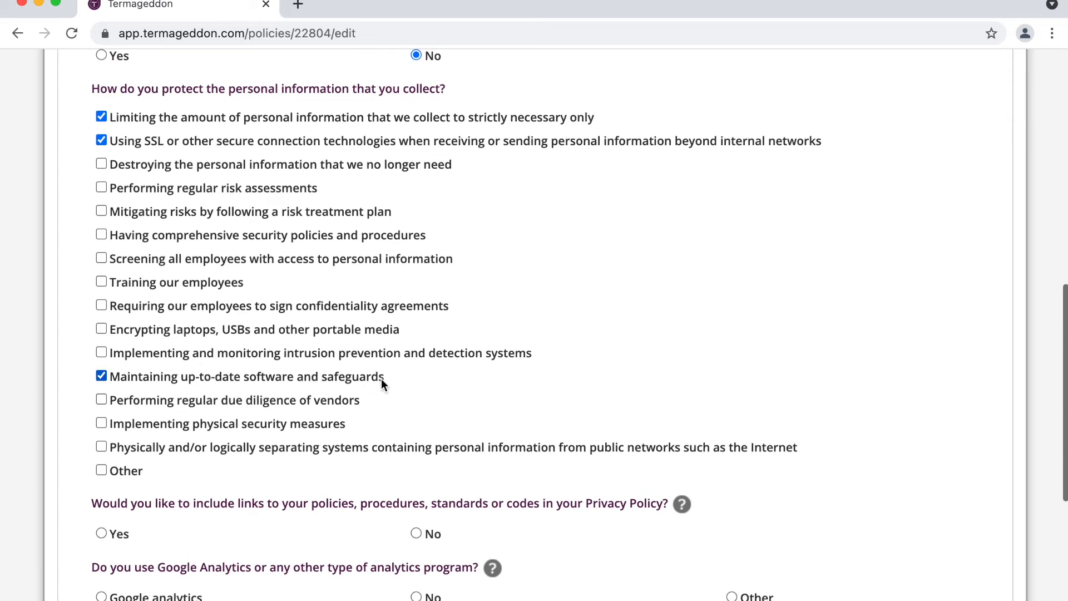
scroll(382, 379, "down", 2)
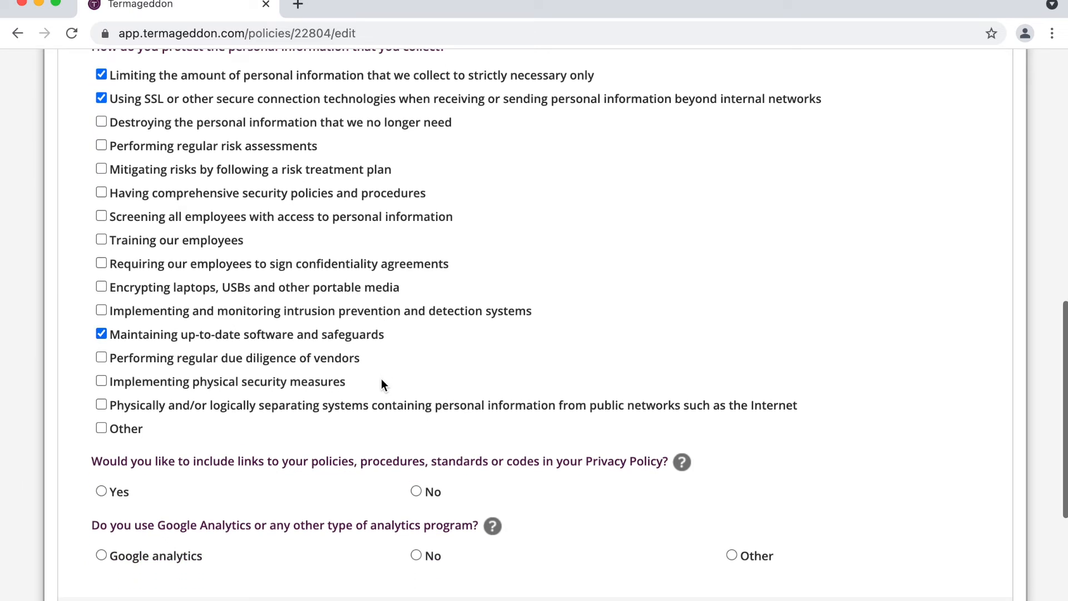
scroll(382, 383, "up", 1)
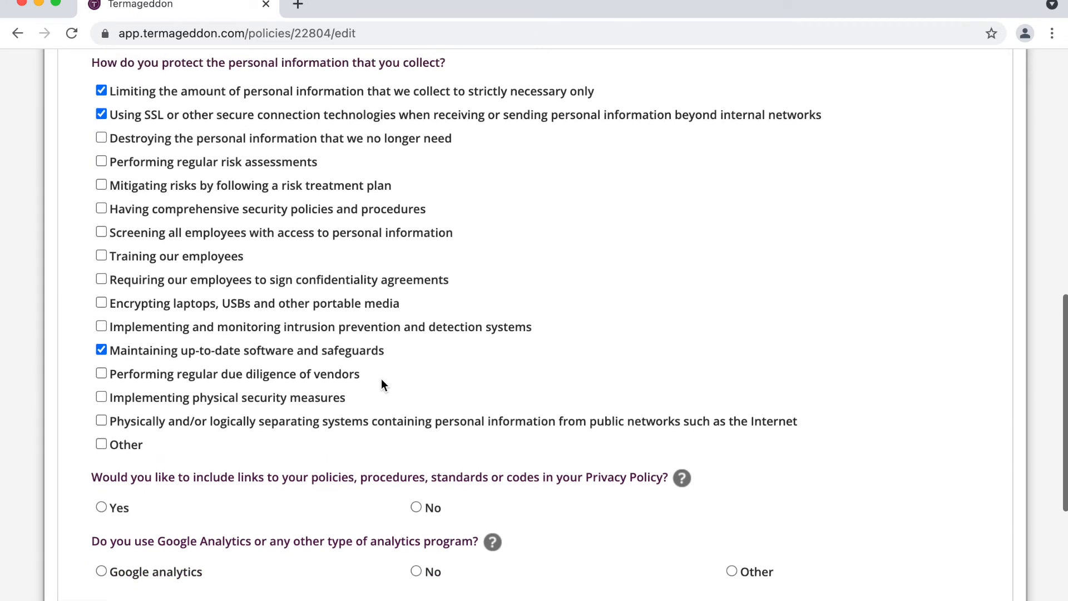
scroll(381, 384, "down", 1)
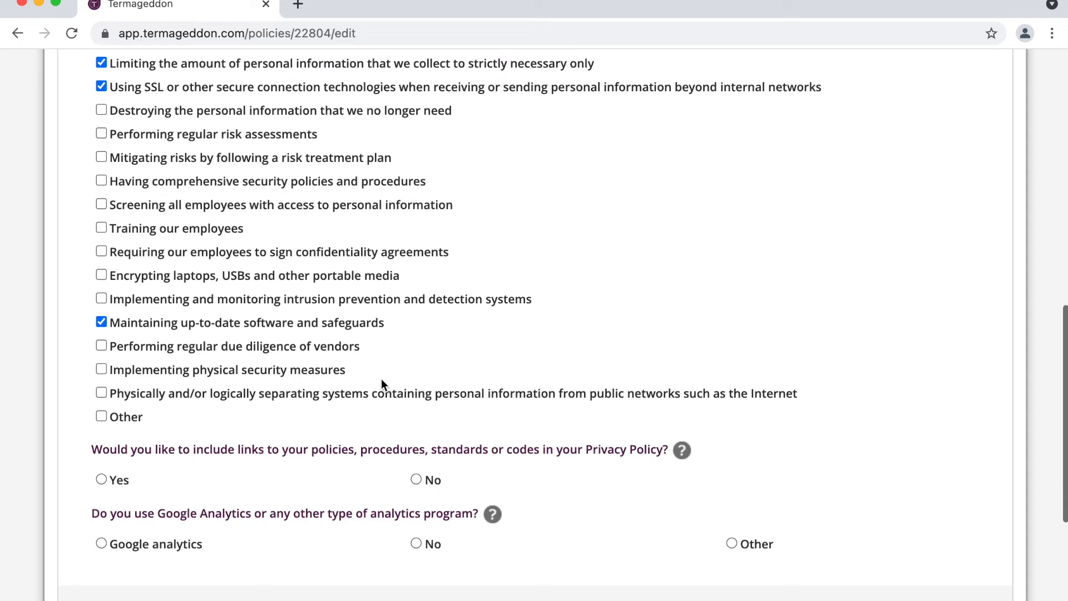
scroll(382, 384, "down", 2)
double_click(380, 382)
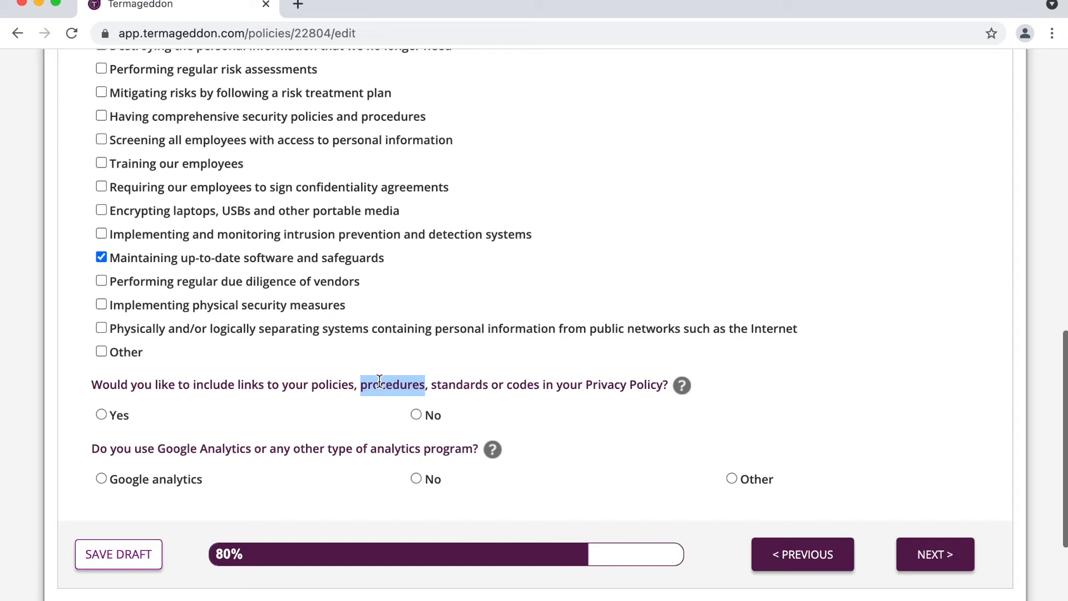
left_click(380, 381)
left_click(416, 415)
scroll(425, 380, "down", 3)
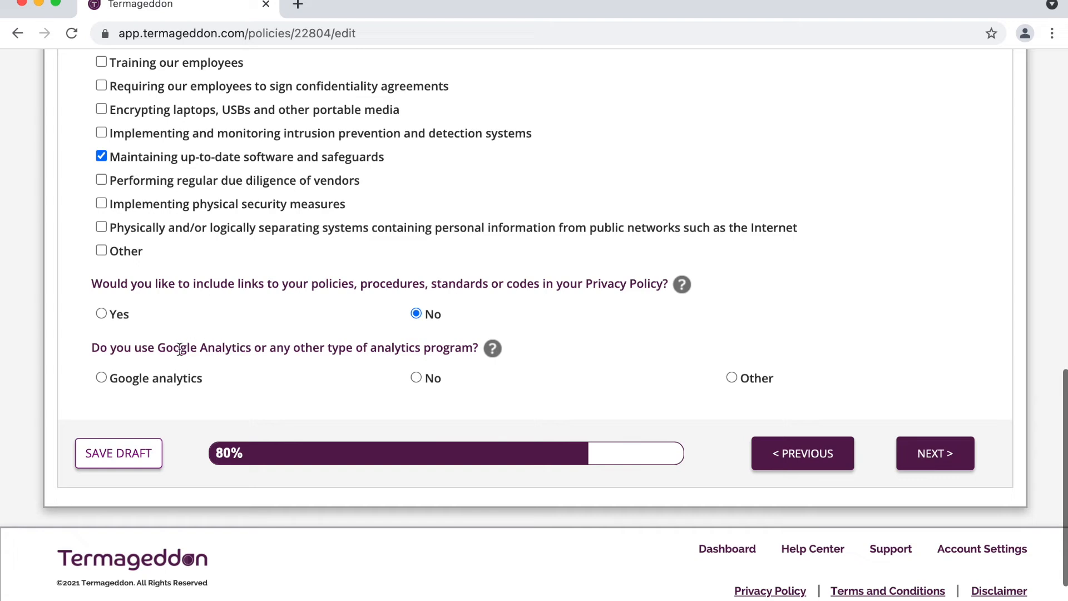
left_click(169, 379)
Step: On the next page, answer Yes to third-party website links and No to Do Not Track
left_click(920, 456)
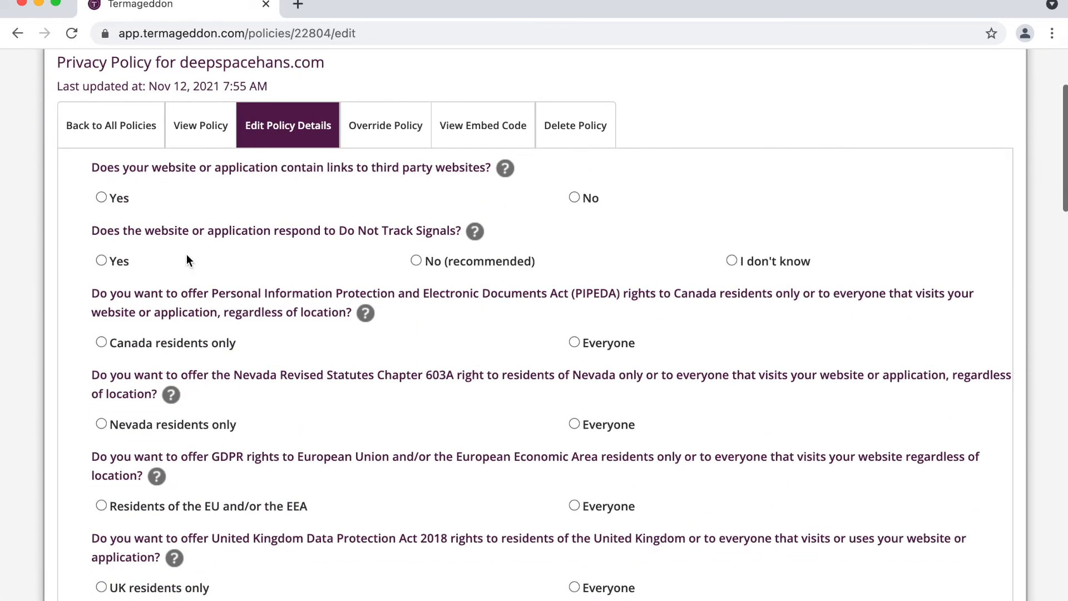
left_click(115, 198)
scroll(255, 244, "down", 2)
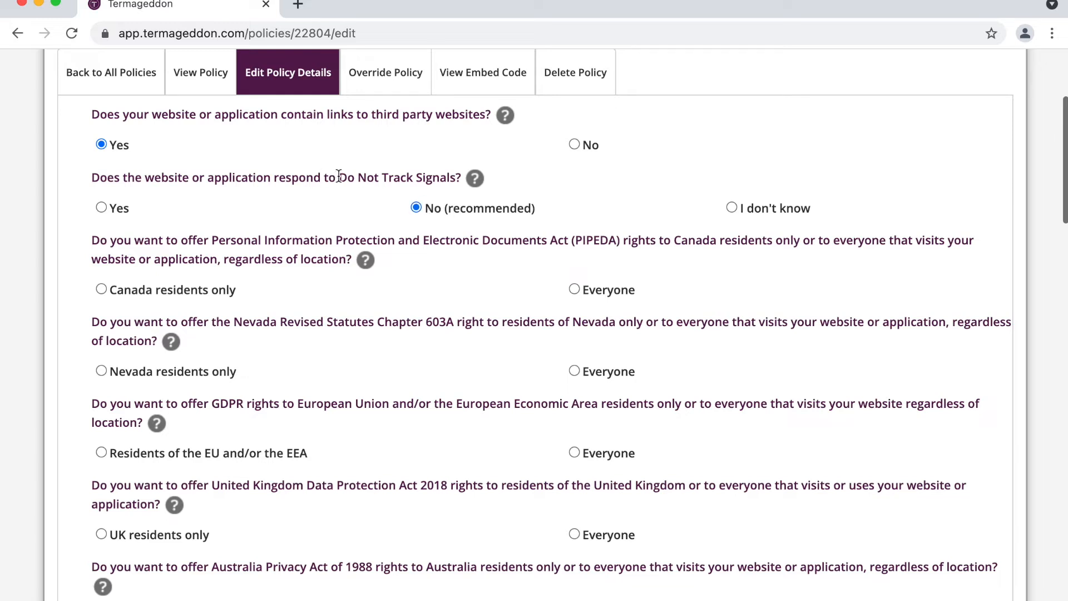
left_click_drag(339, 176, 455, 171)
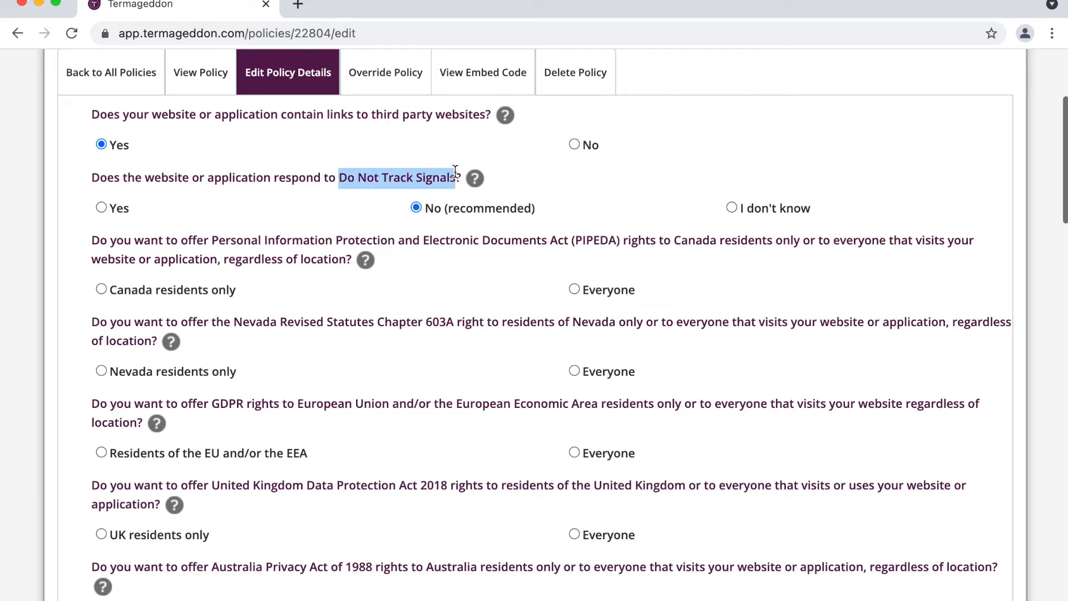
scroll(455, 171, "down", 1)
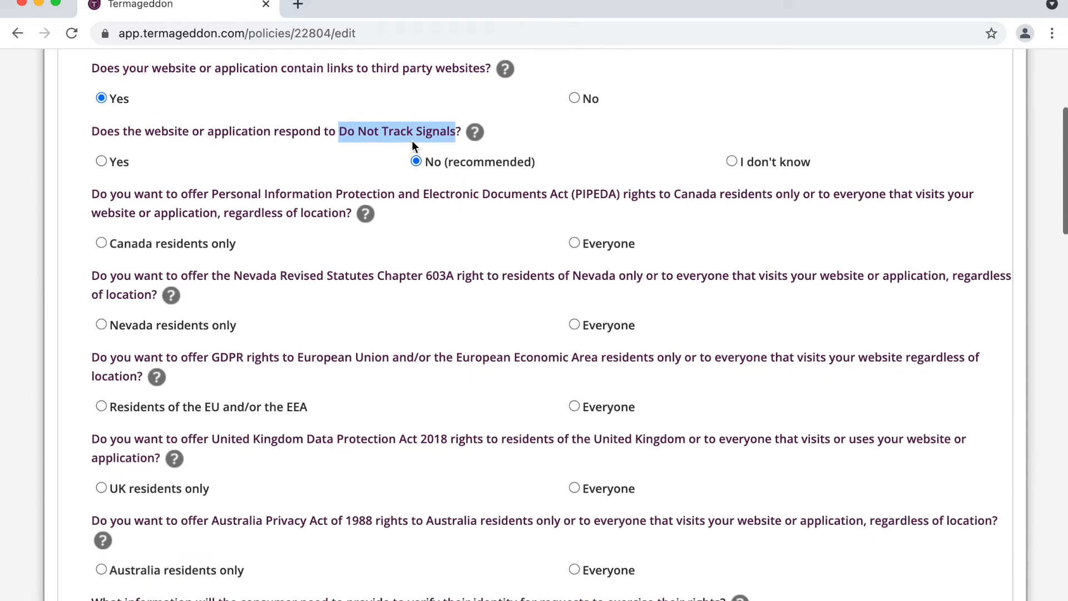
scroll(411, 142, "down", 1)
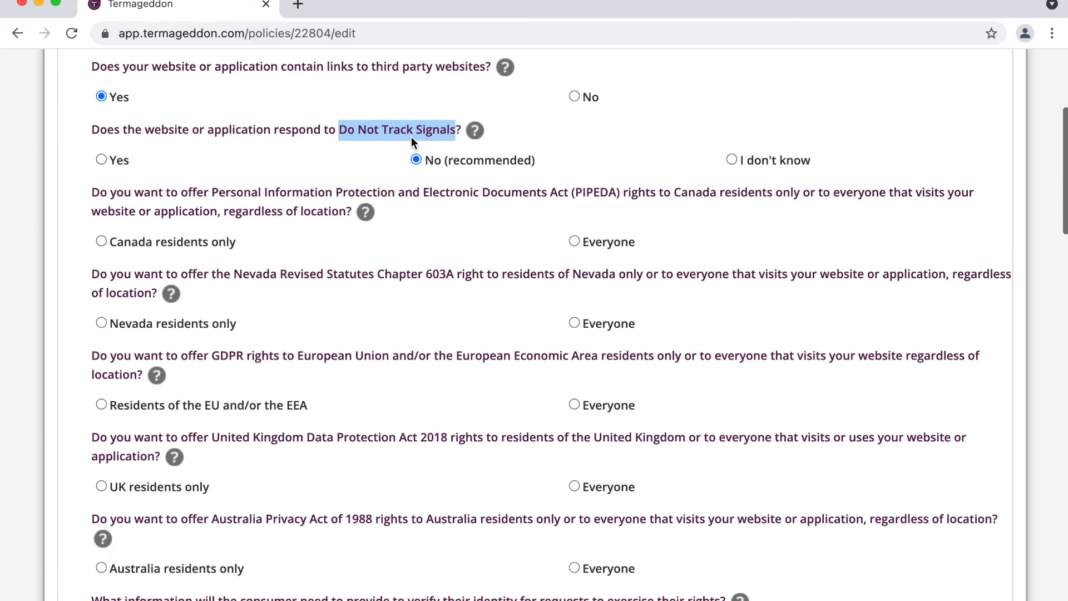
double_click(421, 130)
left_click(432, 127)
double_click(432, 127)
scroll(433, 126, "down", 1)
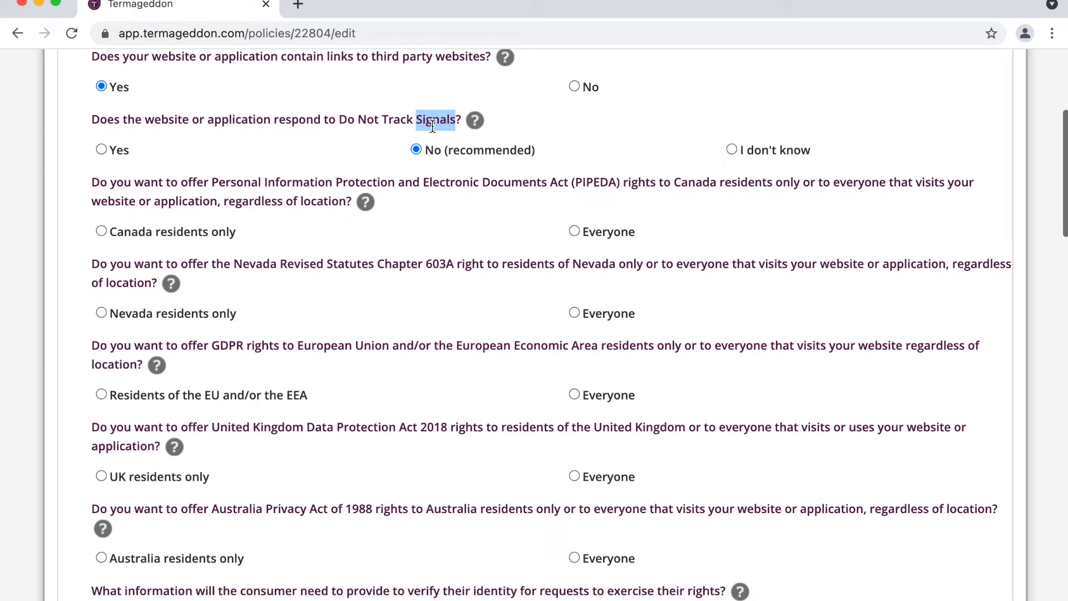
left_click(440, 180)
scroll(440, 181, "down", 2)
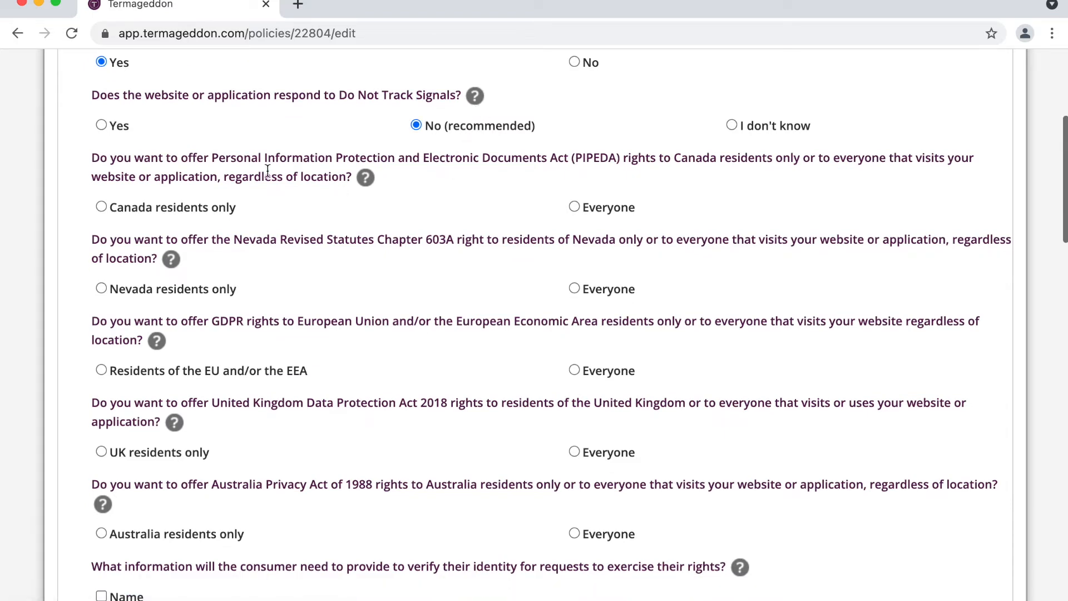
scroll(268, 171, "down", 1)
Step: Offer PIPEDA, Nevada, GDPR, UK and Australia Privacy Act rights to Everyone
left_click_drag(91, 141, 716, 541)
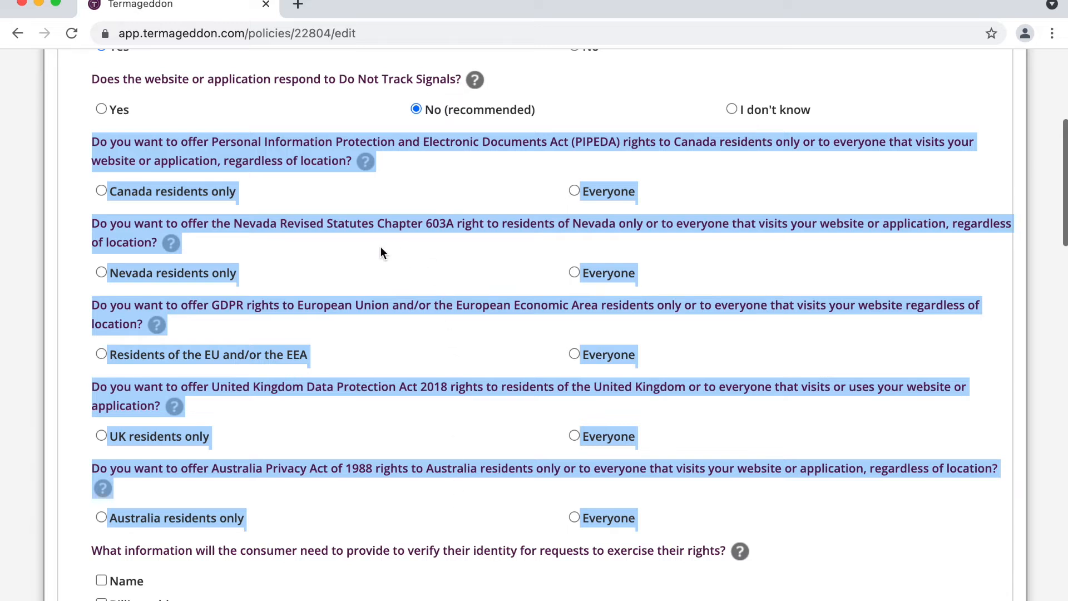
double_click(301, 153)
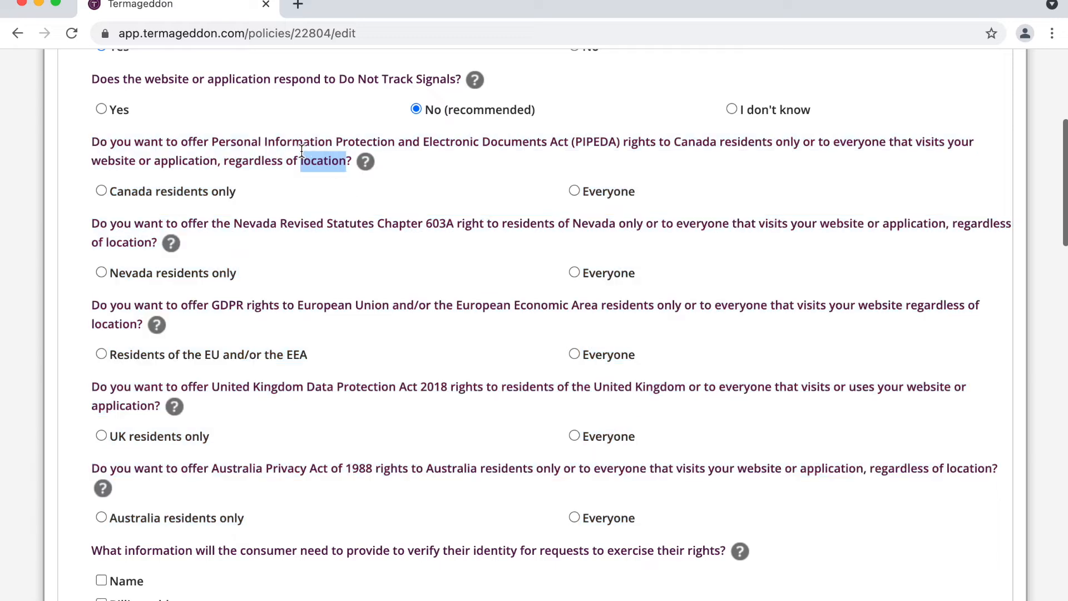
triple_click(302, 151)
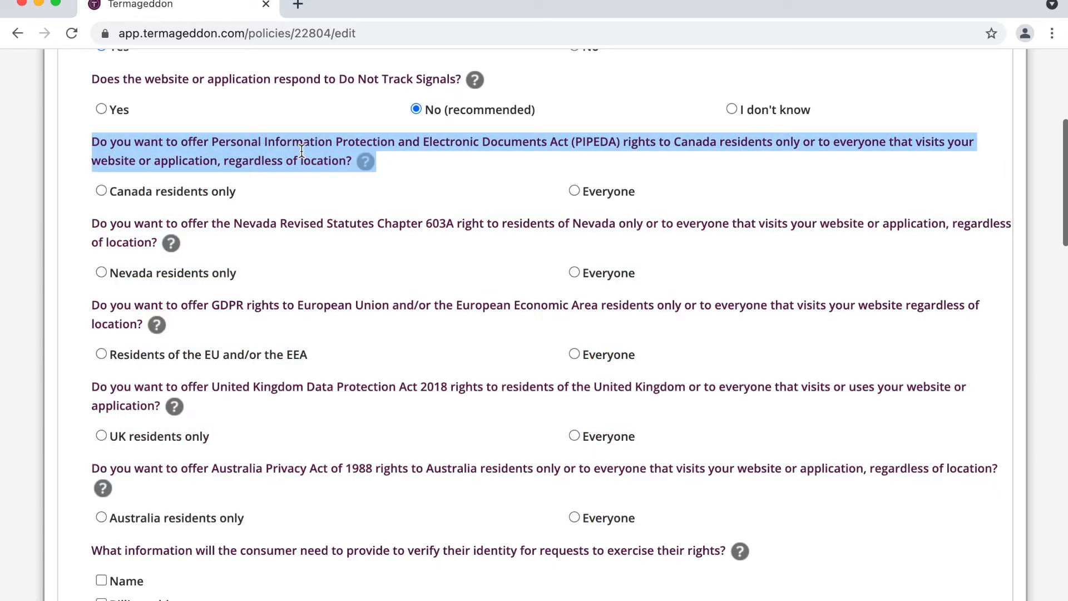
left_click(302, 150)
left_click(614, 190)
left_click(599, 272)
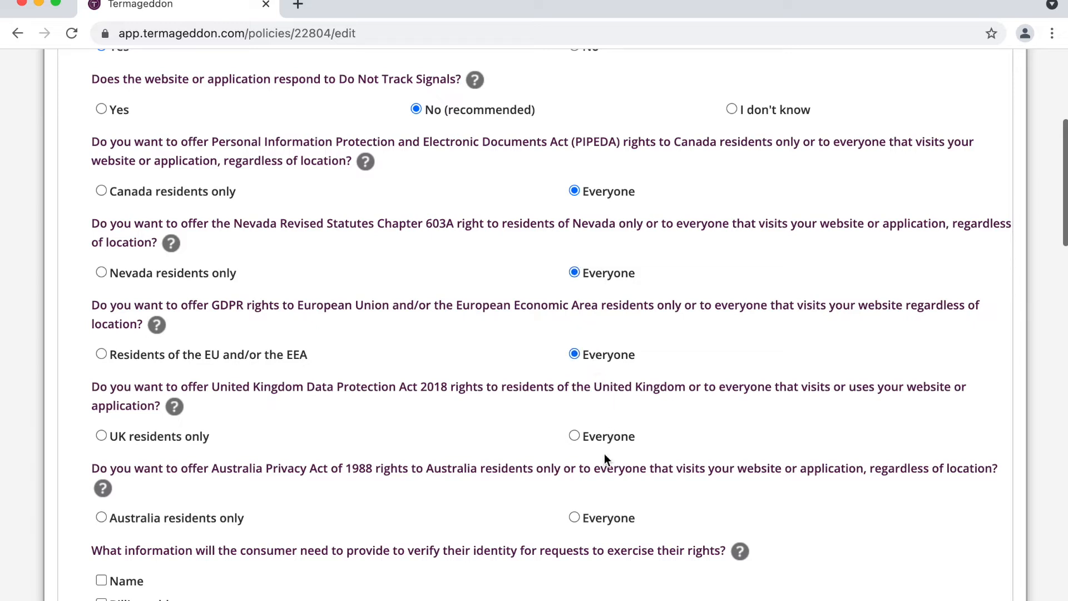
left_click(601, 517)
Step: Require name and email address to verify a requester's identity
scroll(582, 463, "down", 1)
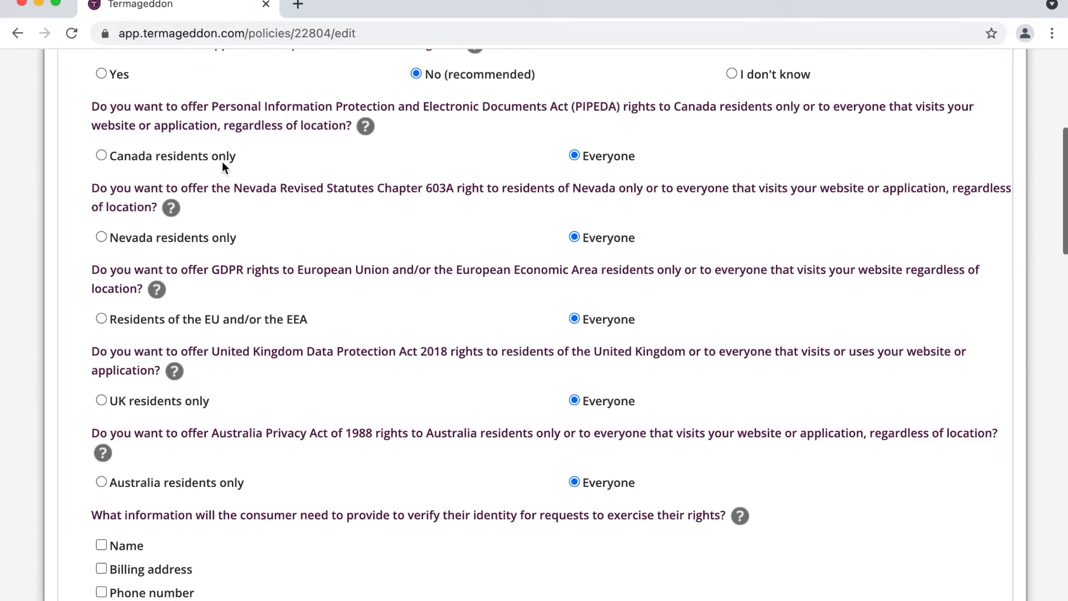
scroll(309, 333, "down", 2)
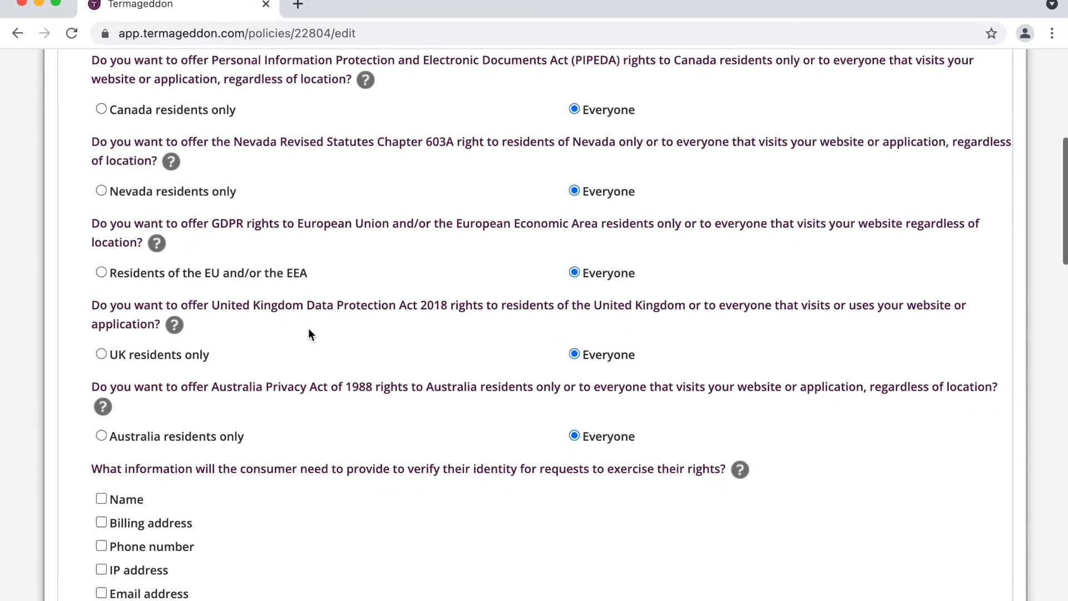
scroll(308, 333, "down", 3)
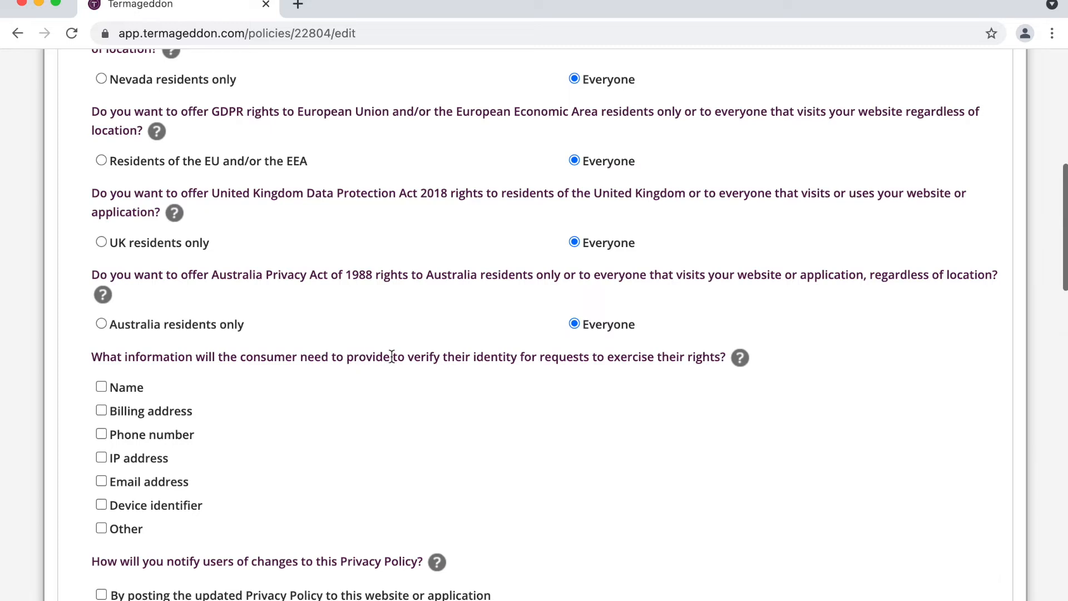
scroll(392, 356, "down", 2)
left_click(133, 422)
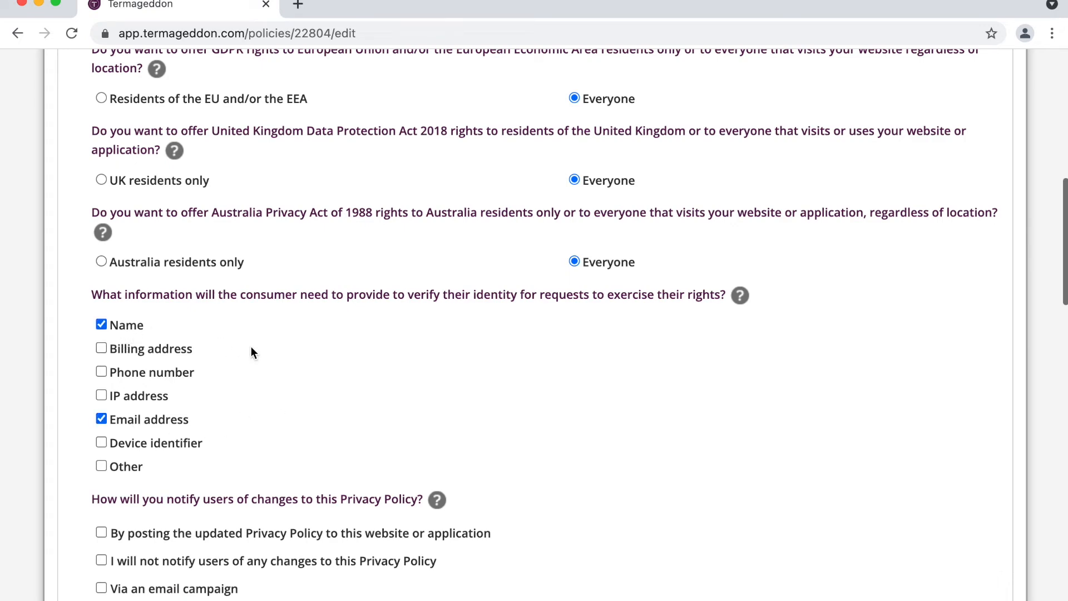
Step: Announce policy changes by posting the updated Privacy Policy to the website
scroll(251, 352, "down", 5)
scroll(251, 352, "down", 1)
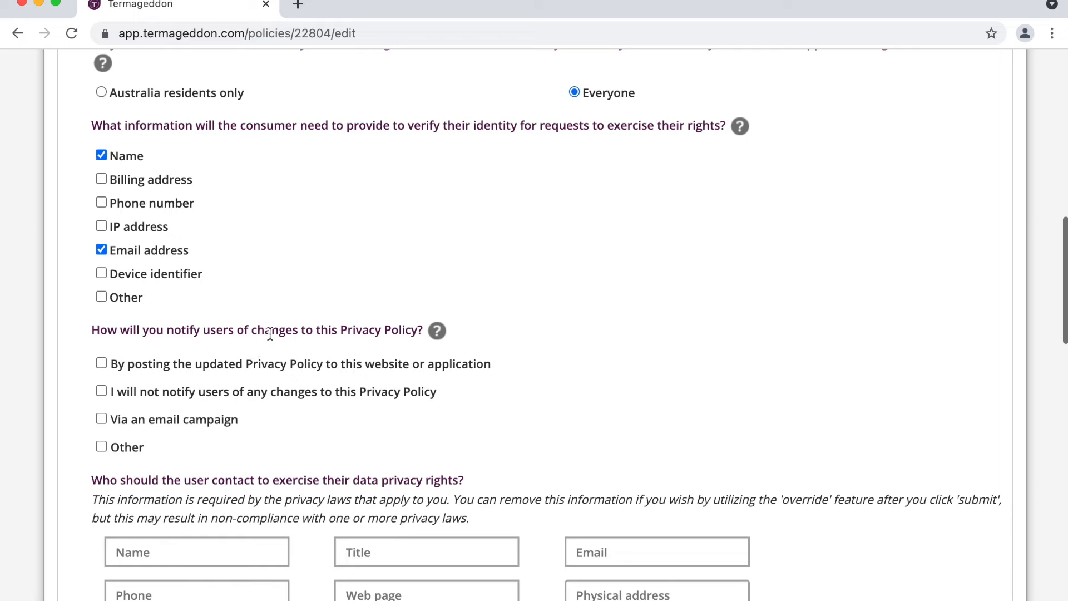
scroll(222, 333, "down", 3)
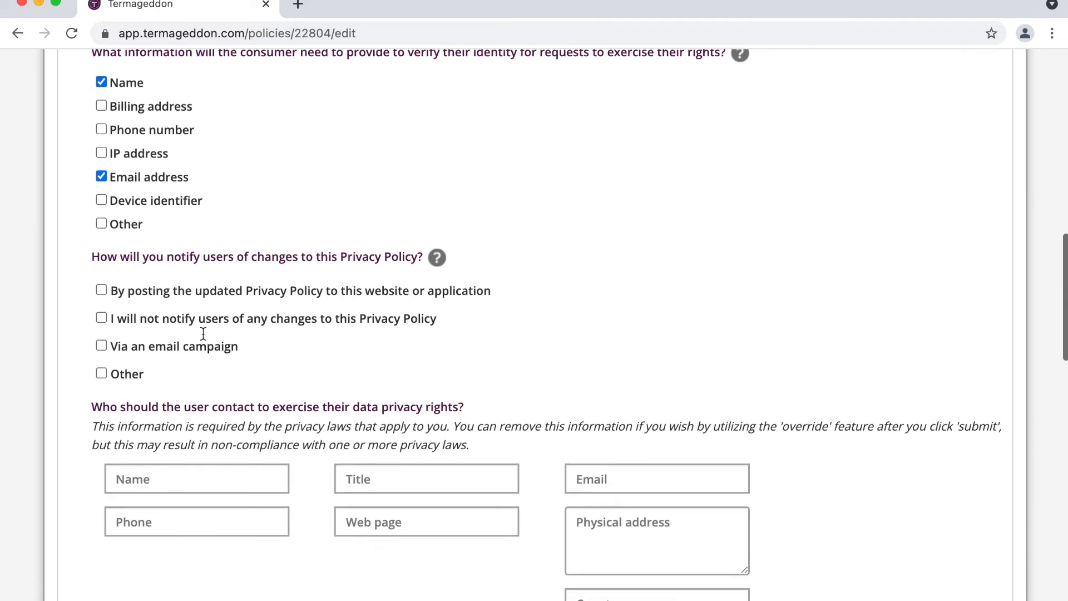
left_click(237, 283)
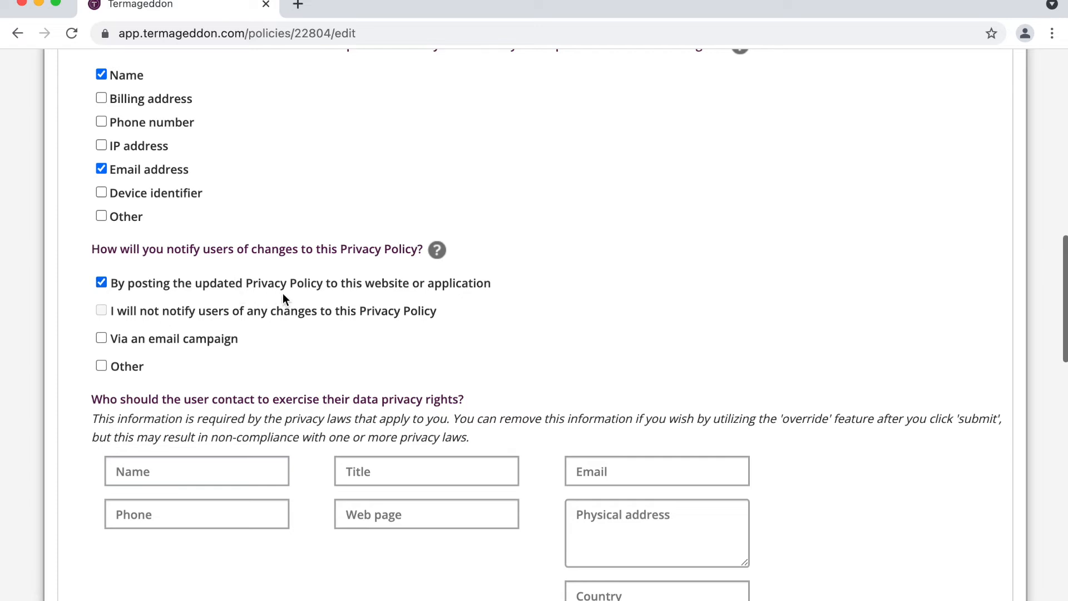
scroll(283, 295, "down", 4)
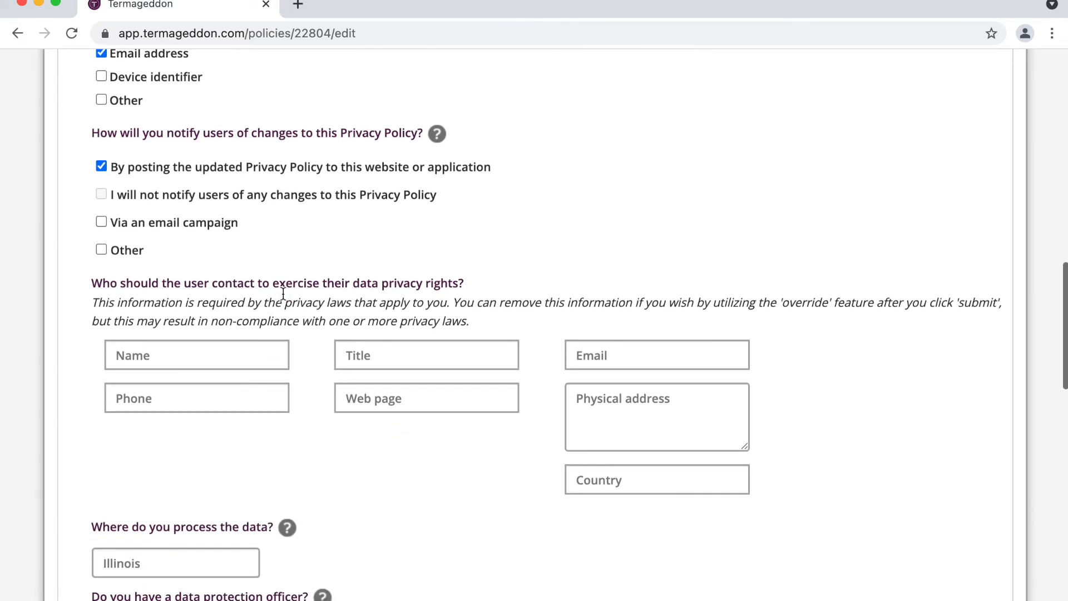
scroll(283, 293, "down", 3)
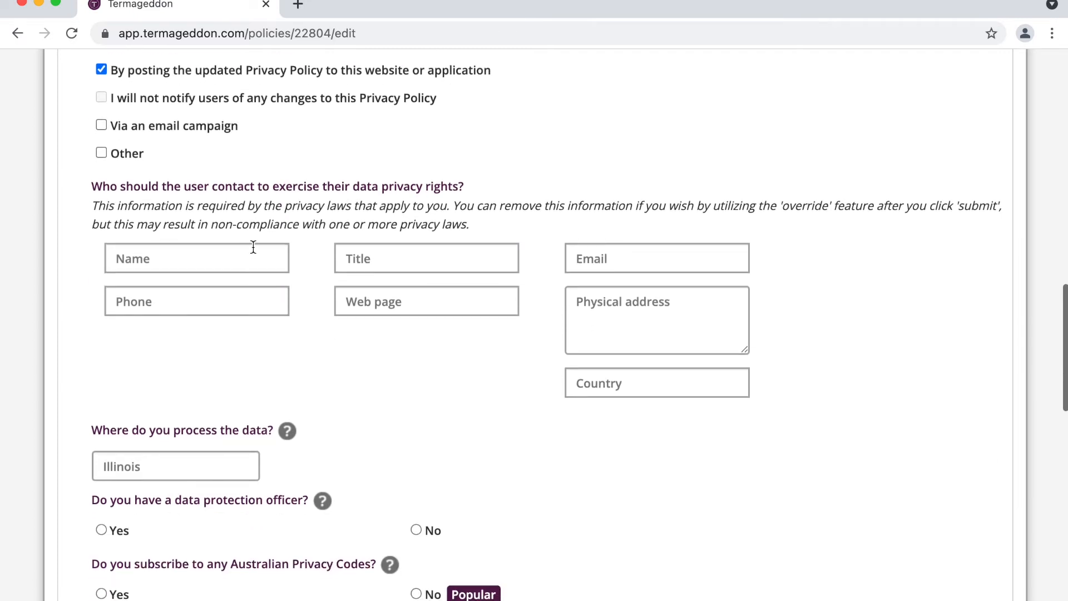
Step: Enter the privacy contact's name, the title President, and their e-mail address
left_click(253, 258)
key("Tab")
key("Tab")
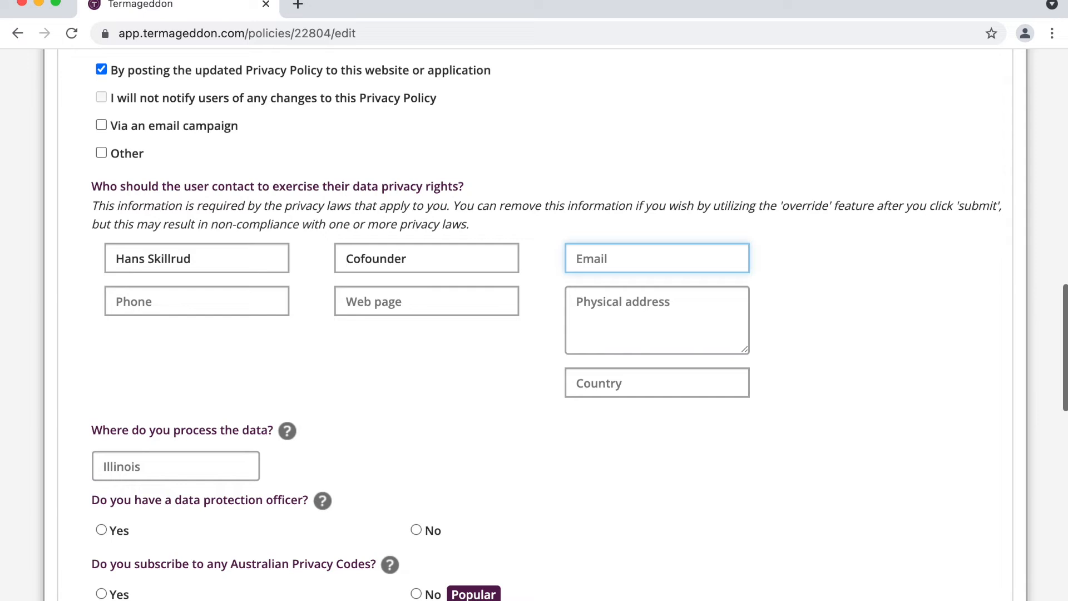
triple_click(139, 258)
type("Ron ")
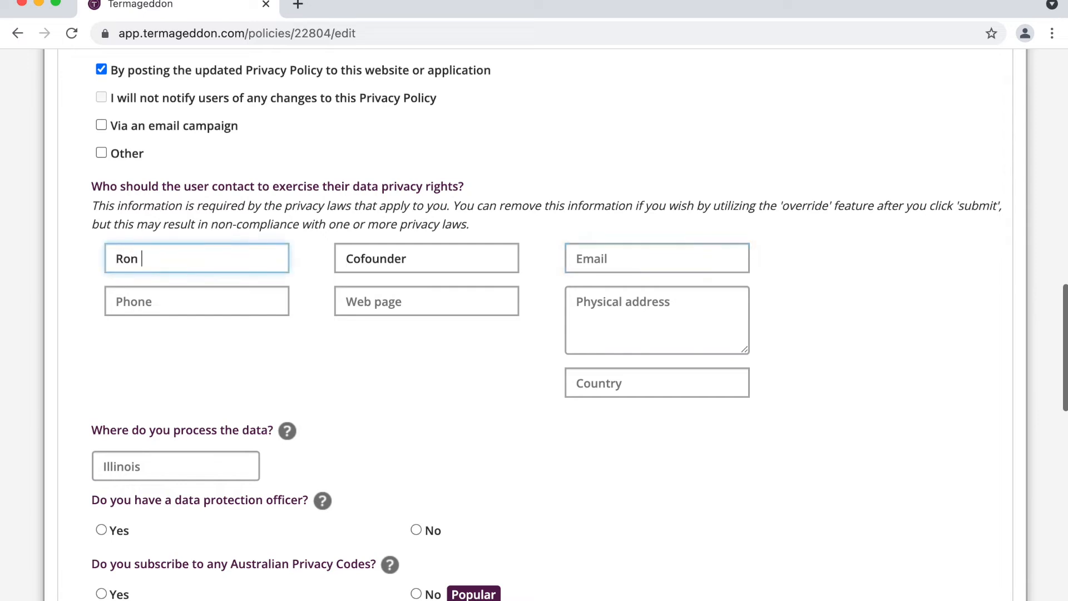
type("Swanson")
key("Tab")
key("Tab")
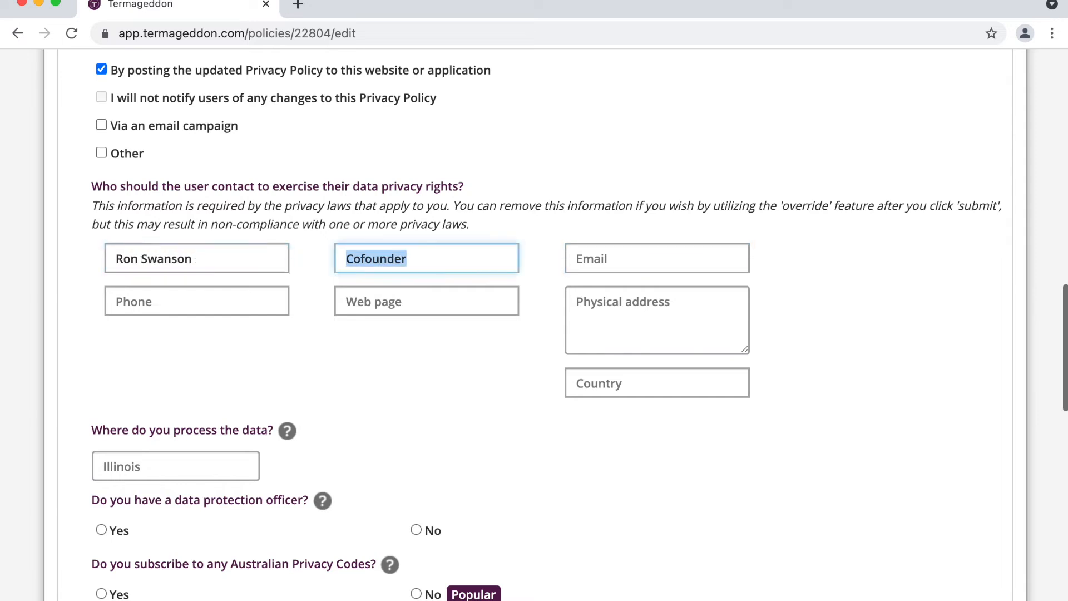
double_click(368, 257)
type("President")
key("Tab")
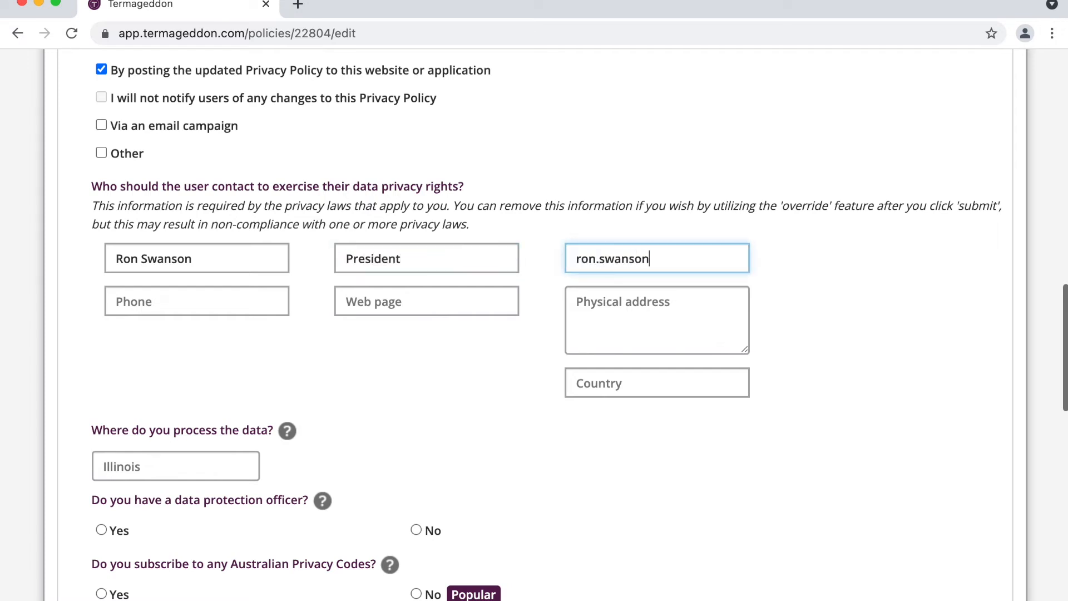
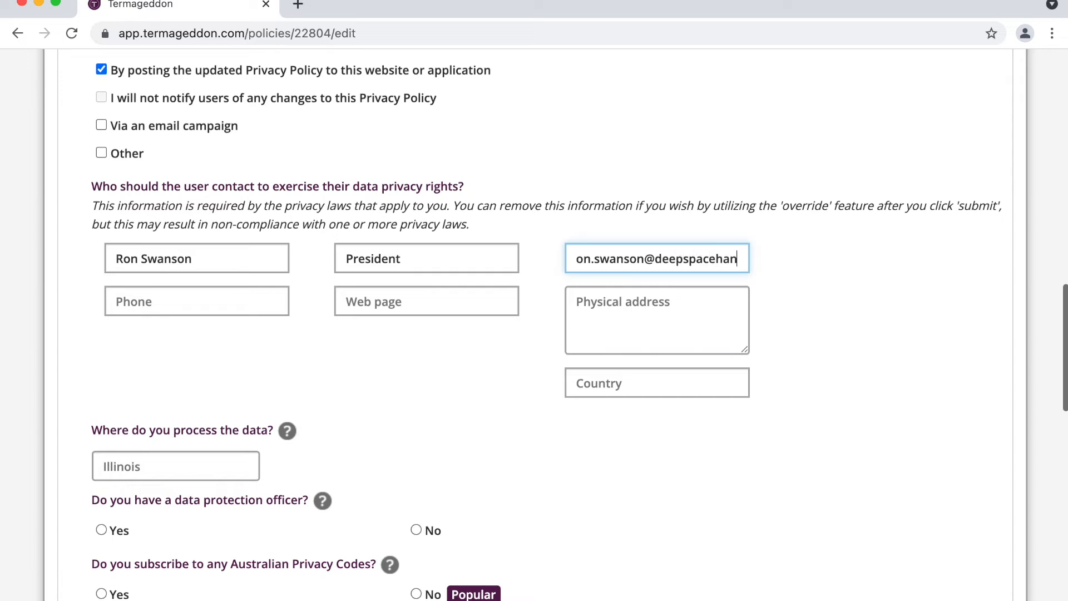
left_click(220, 306)
type("555-555")
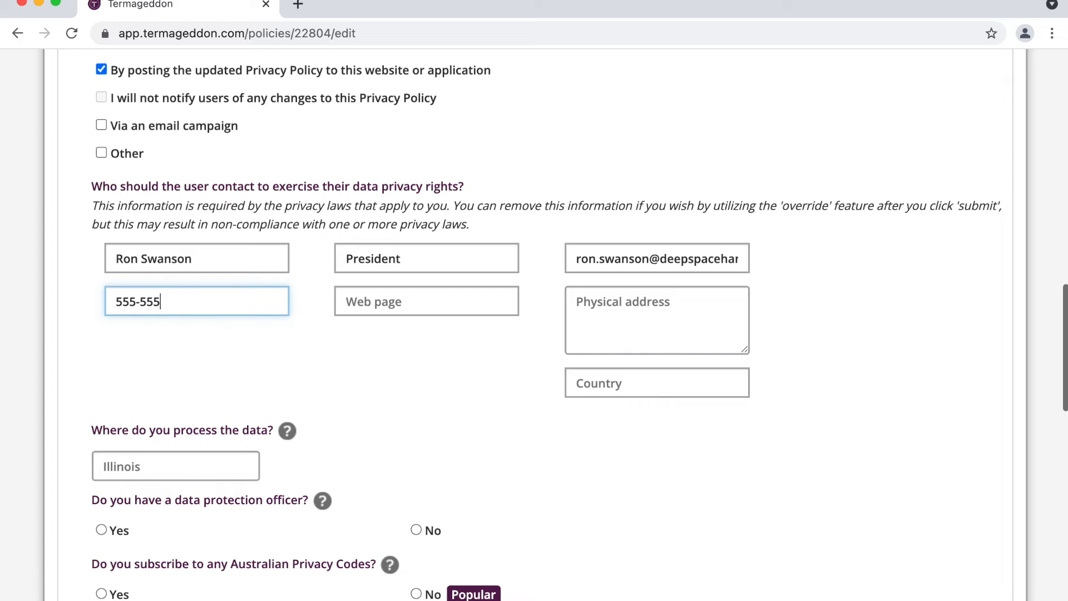
type("-5555")
left_click(348, 301)
type("https://")
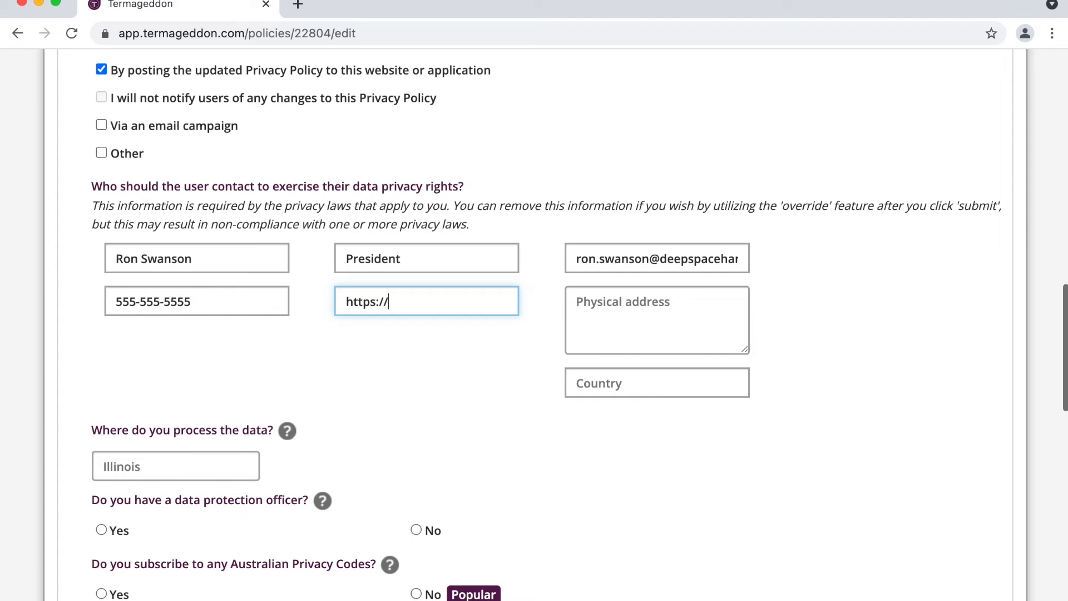
type("deepspacehans.comc")
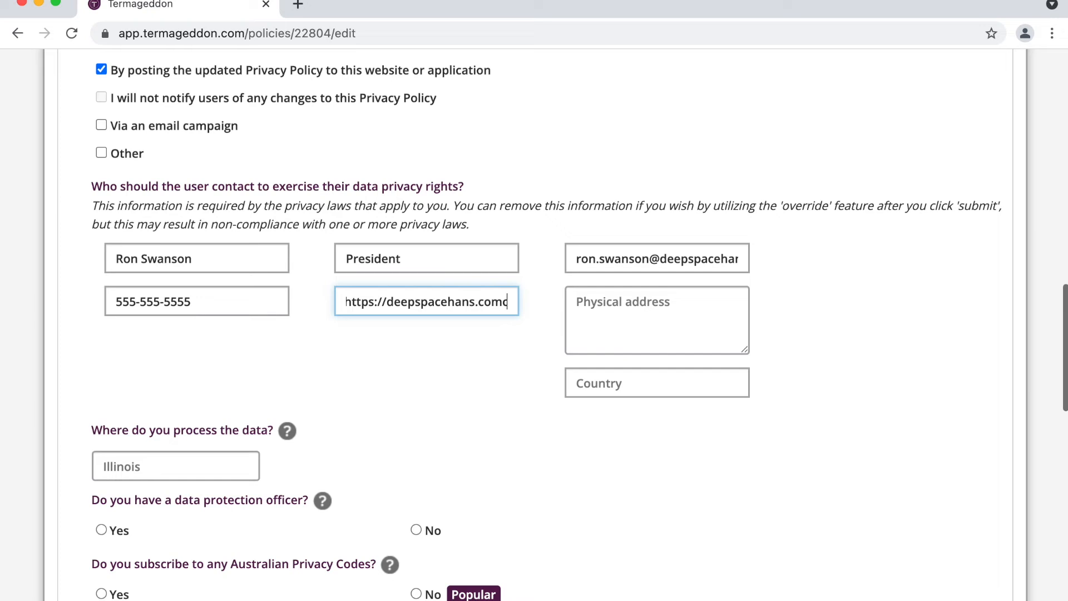
key("BackSpace")
type("/contact")
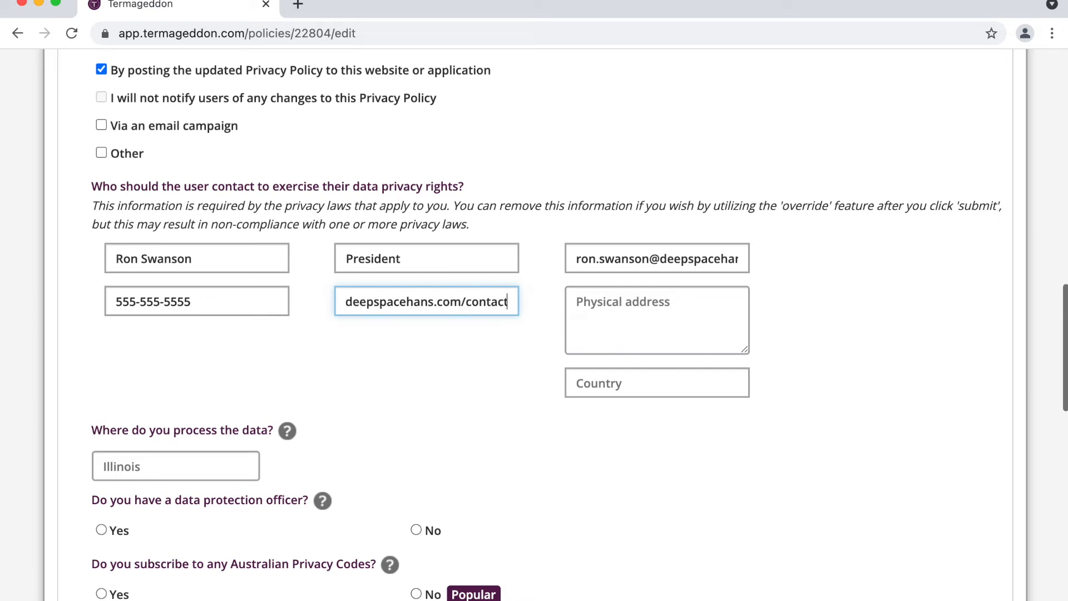
Step: Enter the contact's street, city and ZIP on separate lines, with country United States
left_click(648, 296)
type("123 ")
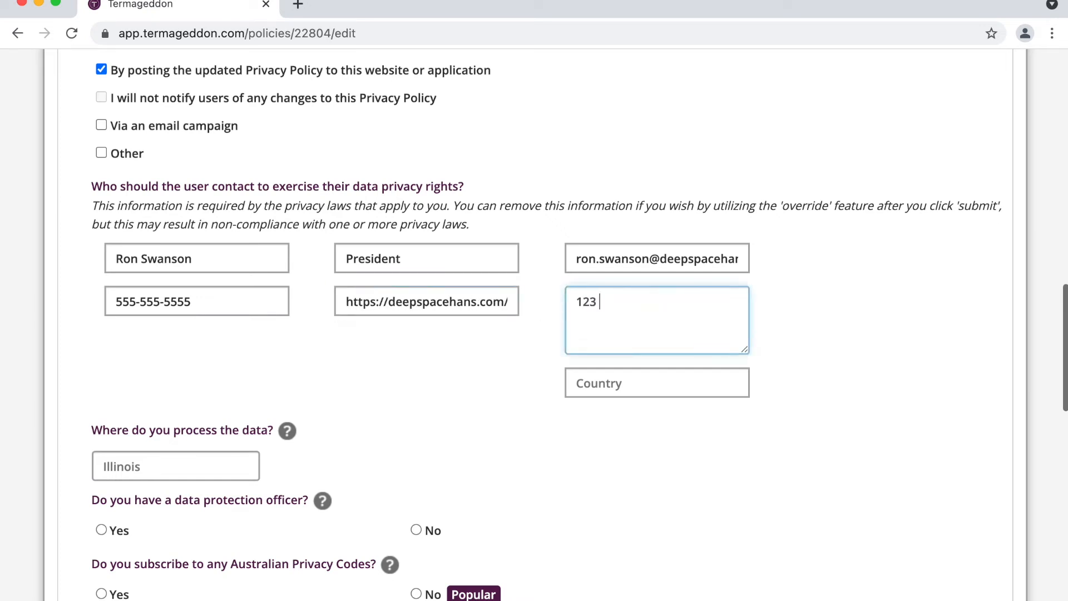
type("Fake ST")
key("super+a")
type("n/a")
key("super+a")
type("123")
type("Fake St")
key("Return")
type("Chicago, IL")
key("Return")
type("6060")
key("BackSpace")
type("06")
key("Tab")
type("U")
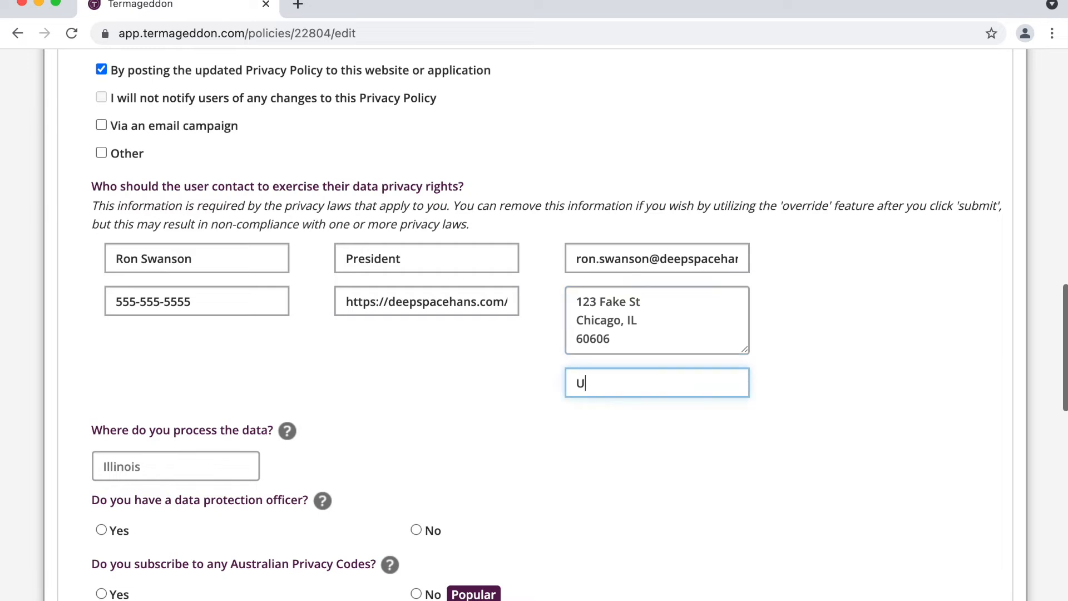
type("nited States")
Step: Replace the contact web page with deepspacehans.com/contact
scroll(503, 340, "down", 1)
scroll(503, 341, "down", 1)
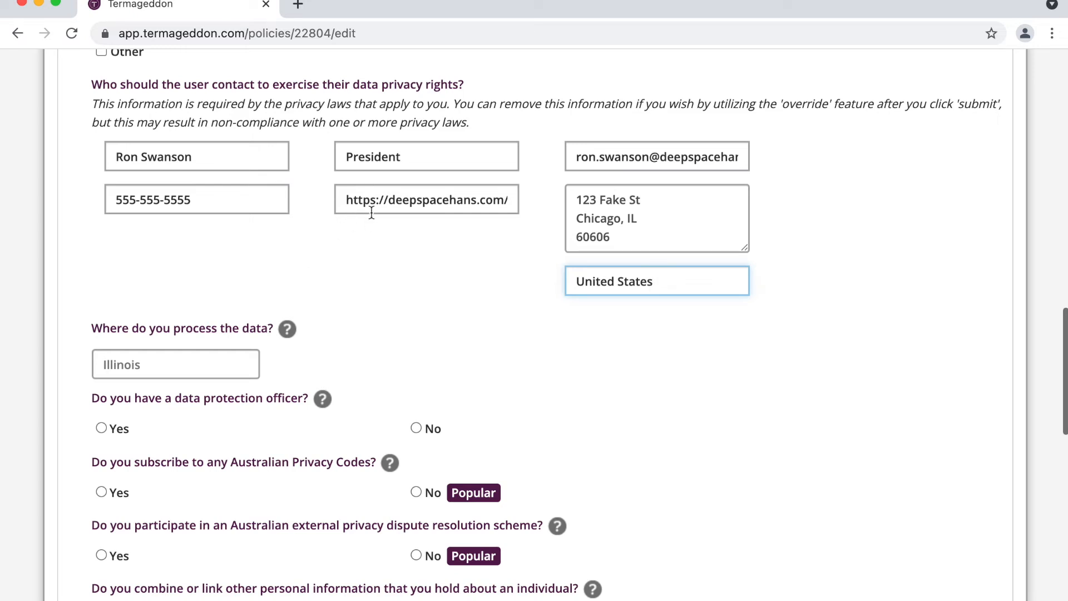
scroll(384, 199, "right", 3)
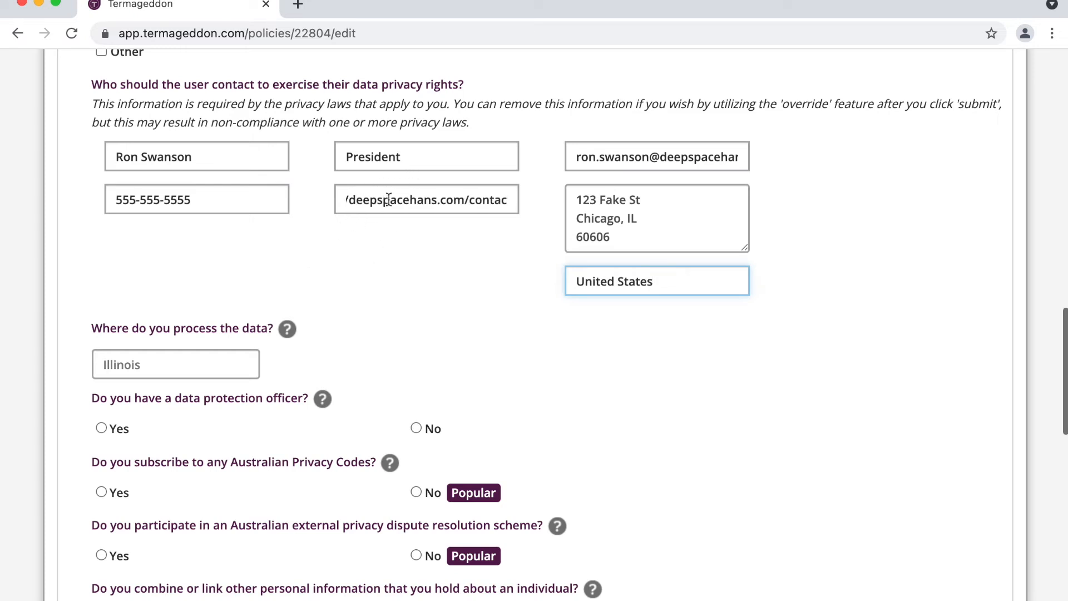
triple_click(388, 199)
key("BackSpace")
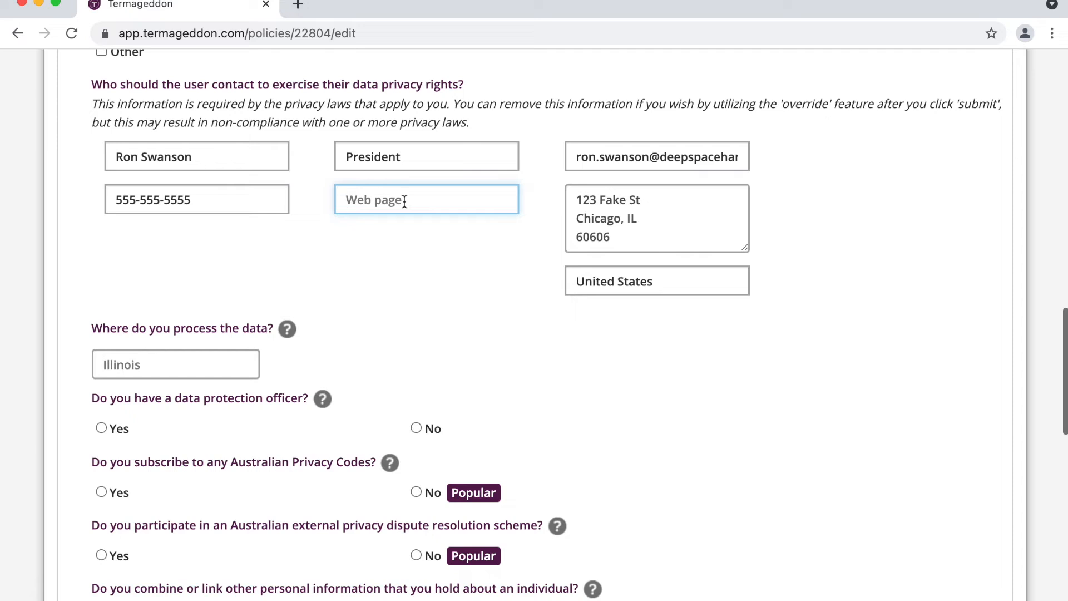
type("deepspacehans.com/contact")
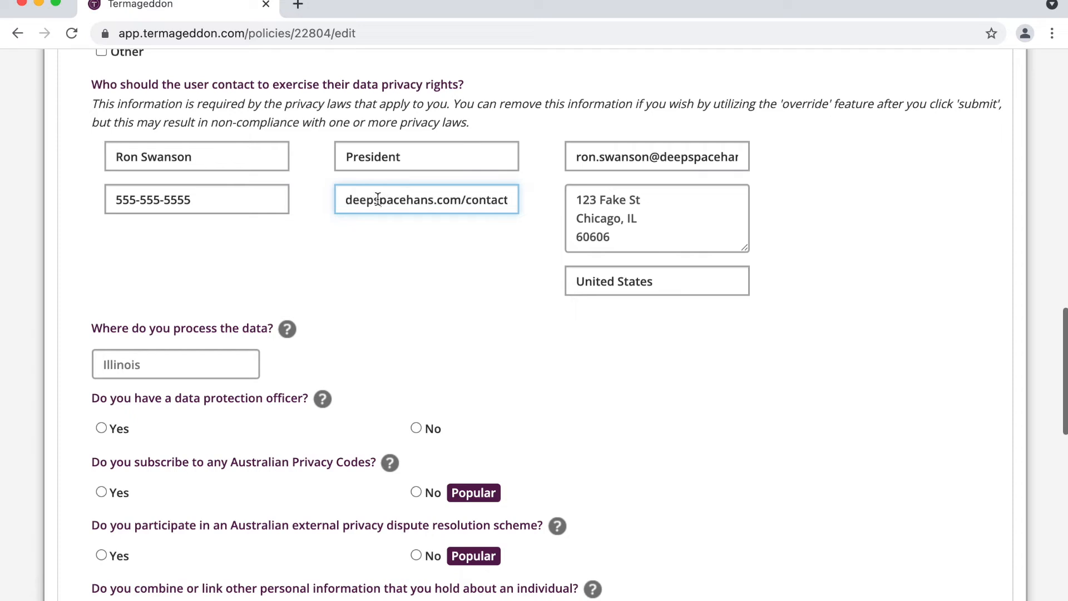
Step: Enter Illinois as where the data is processed
scroll(377, 200, "down", 1)
scroll(378, 204, "down", 3)
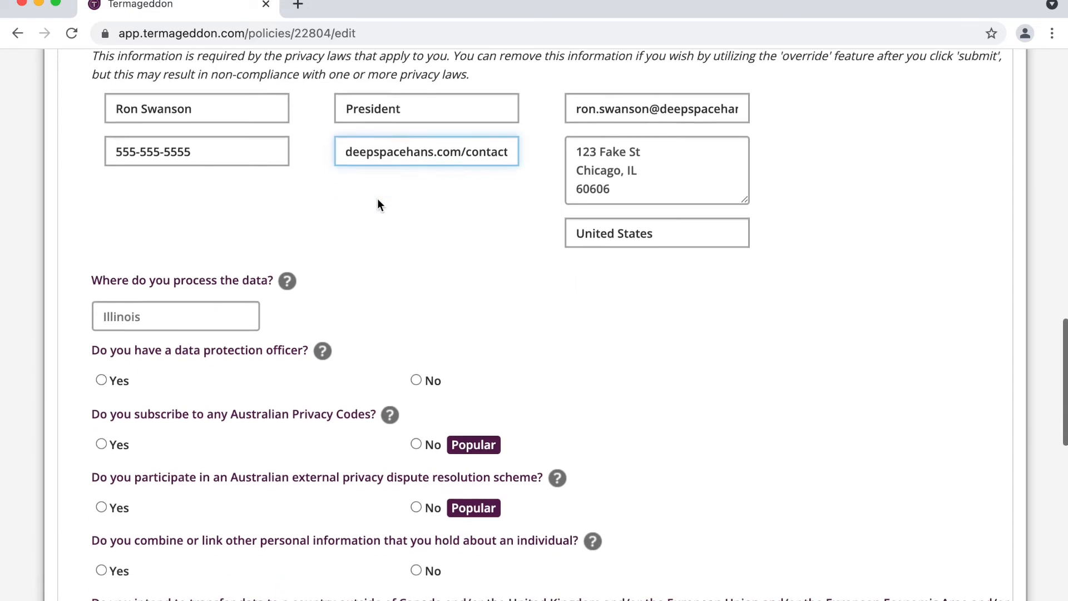
scroll(377, 205, "down", 5)
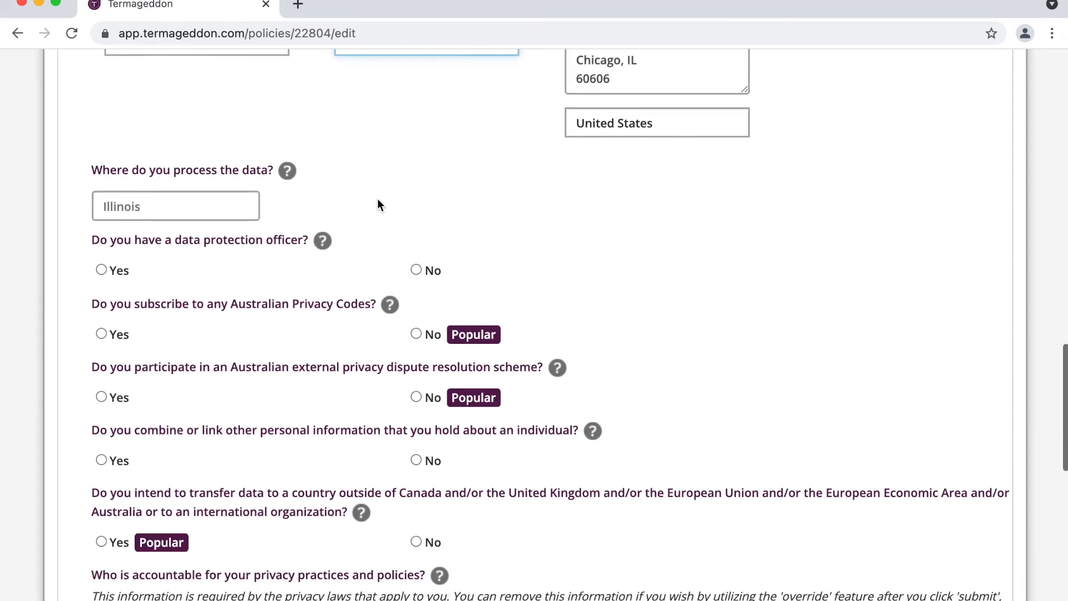
left_click(224, 202)
type("Illinois")
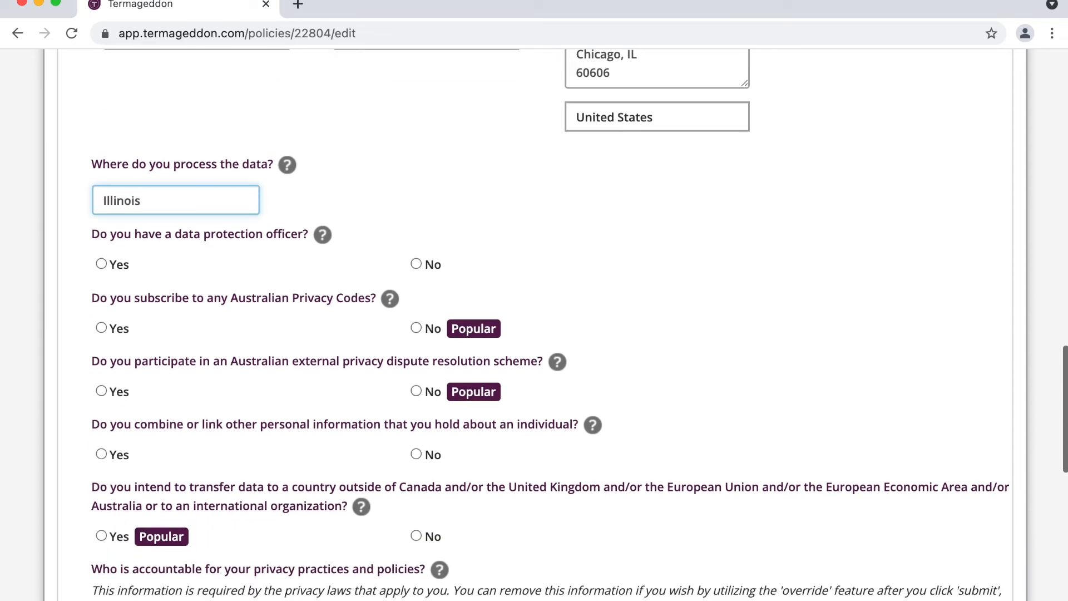
scroll(275, 112, "down", 5)
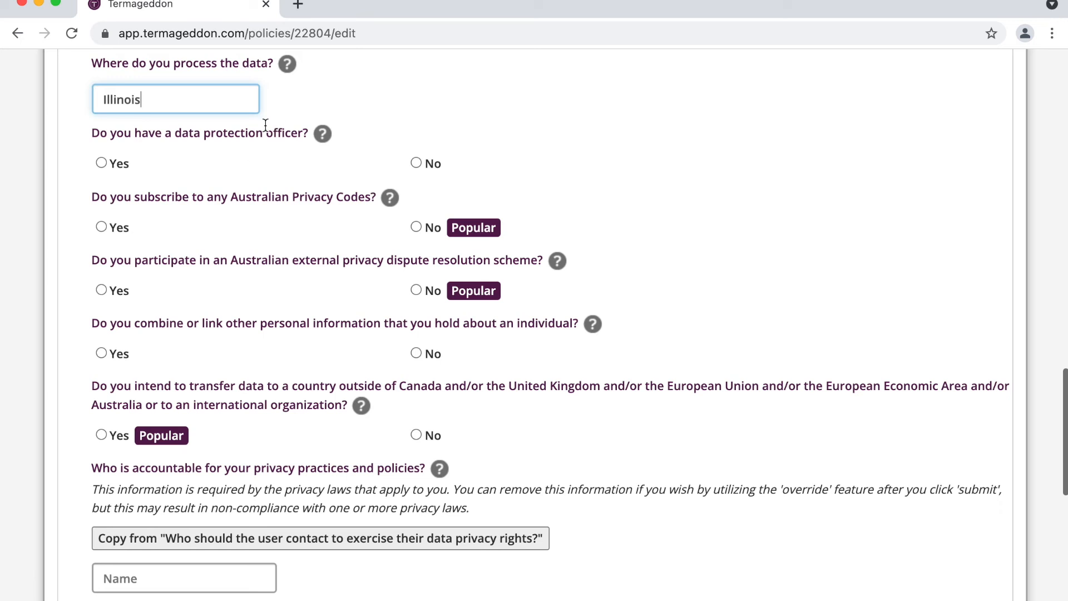
Step: Answer No to having a data protection officer and to Australian Privacy Codes
triple_click(215, 134)
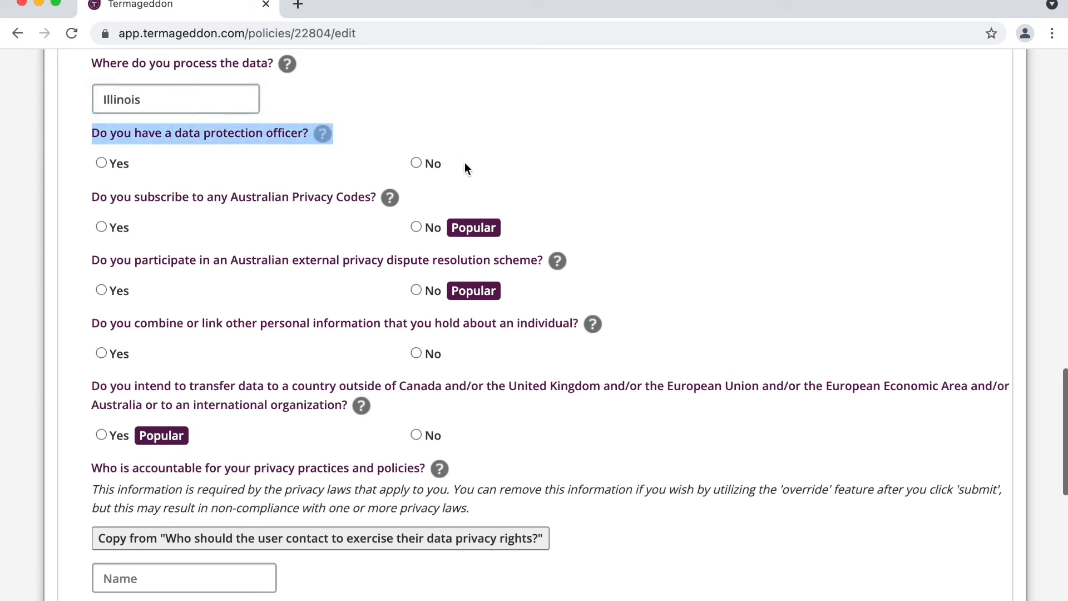
left_click(416, 162)
double_click(316, 198)
triple_click(319, 198)
scroll(319, 198, "down", 3)
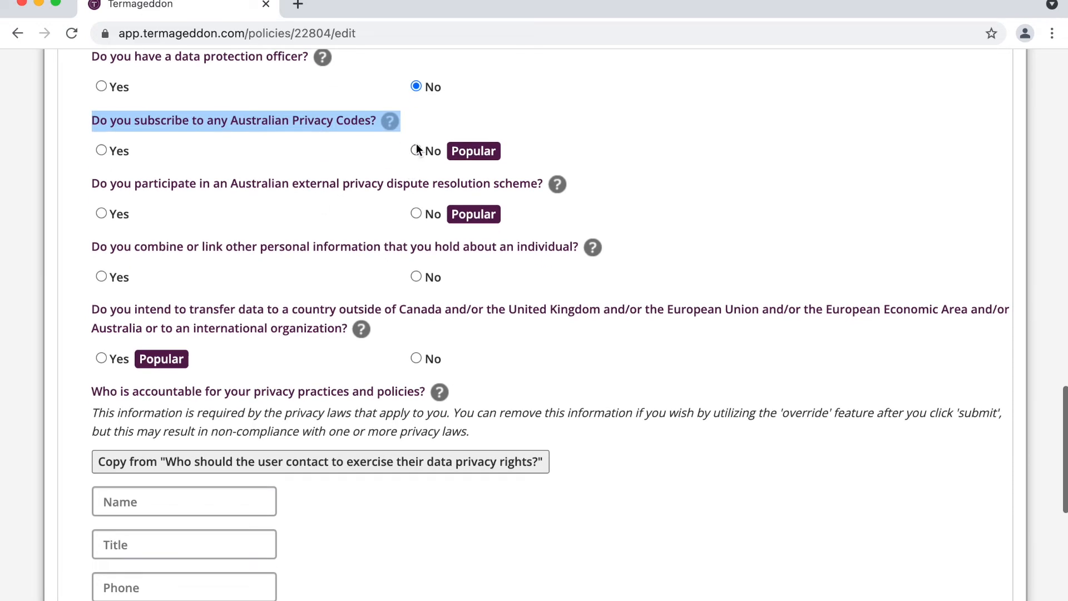
left_click(416, 150)
Step: Answer Yes to combining or linking other personal information held about an individual
scroll(418, 216, "down", 2)
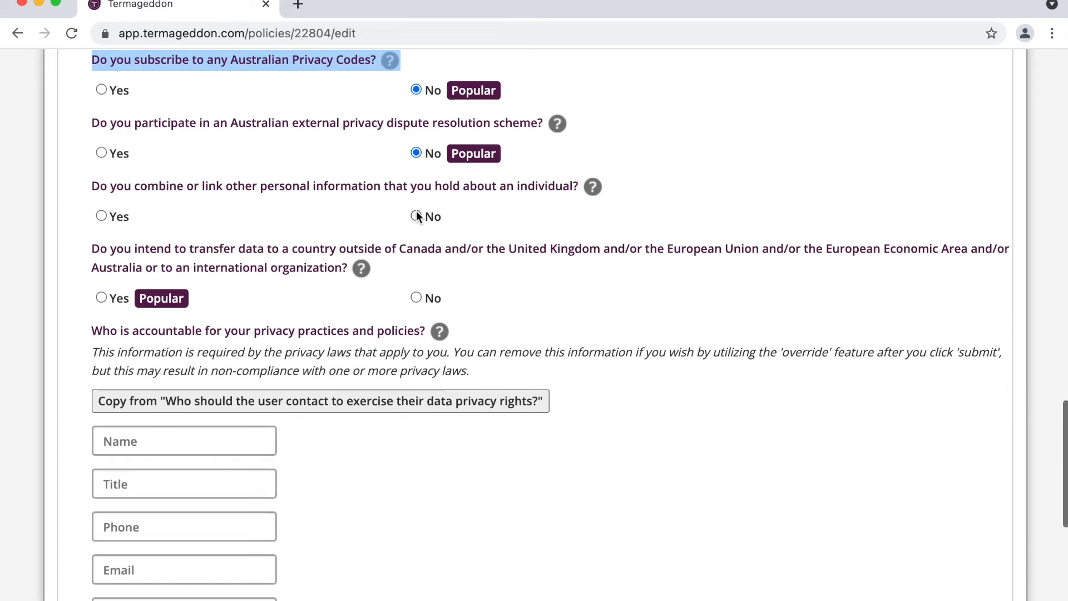
left_click(119, 218)
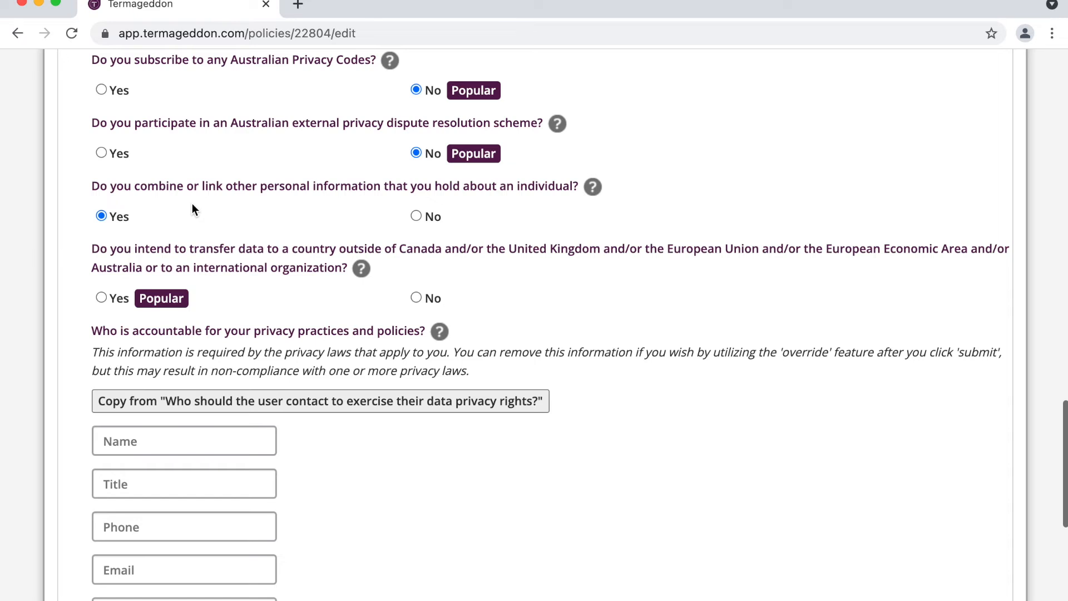
scroll(193, 209, "down", 1)
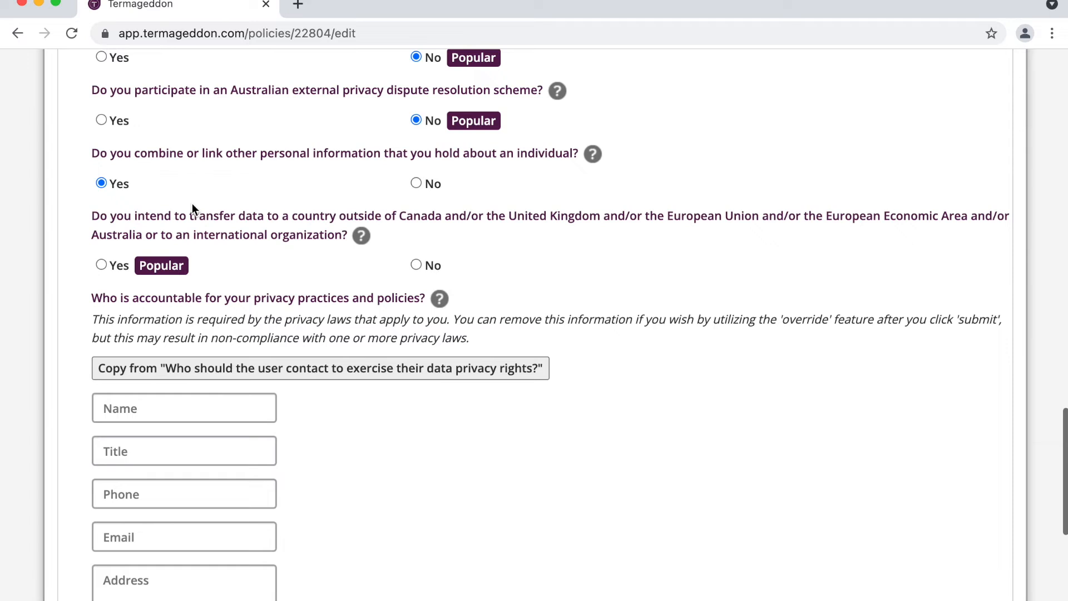
scroll(192, 204, "down", 1)
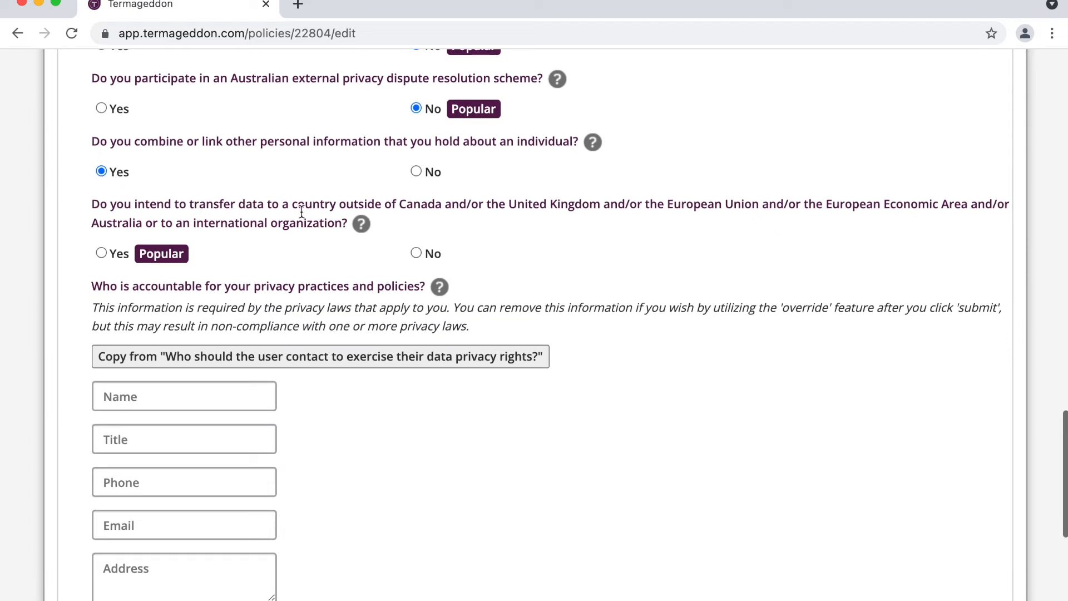
scroll(243, 217, "down", 3)
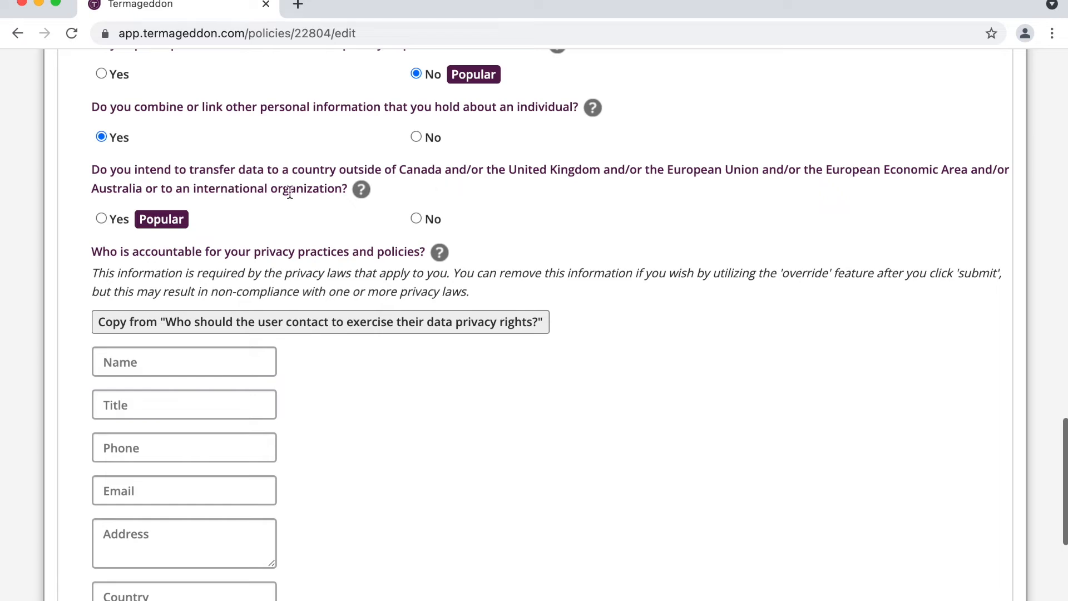
Step: Answer Yes to transferring data abroad, naming 'the United States' as the destination
left_click(102, 219)
left_click(149, 279)
type("the U")
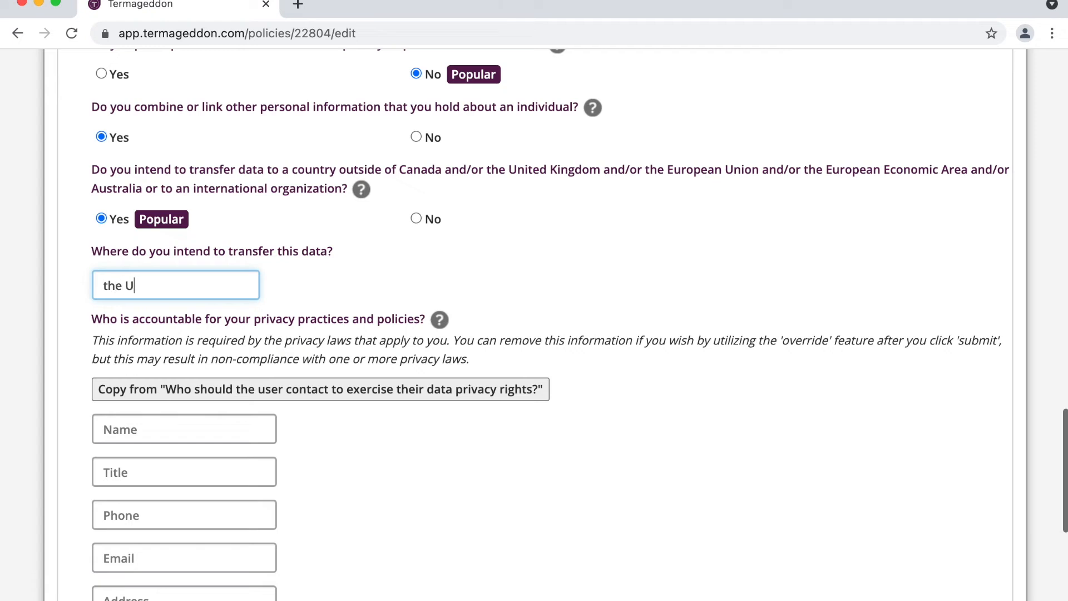
type("nited States")
double_click(424, 170)
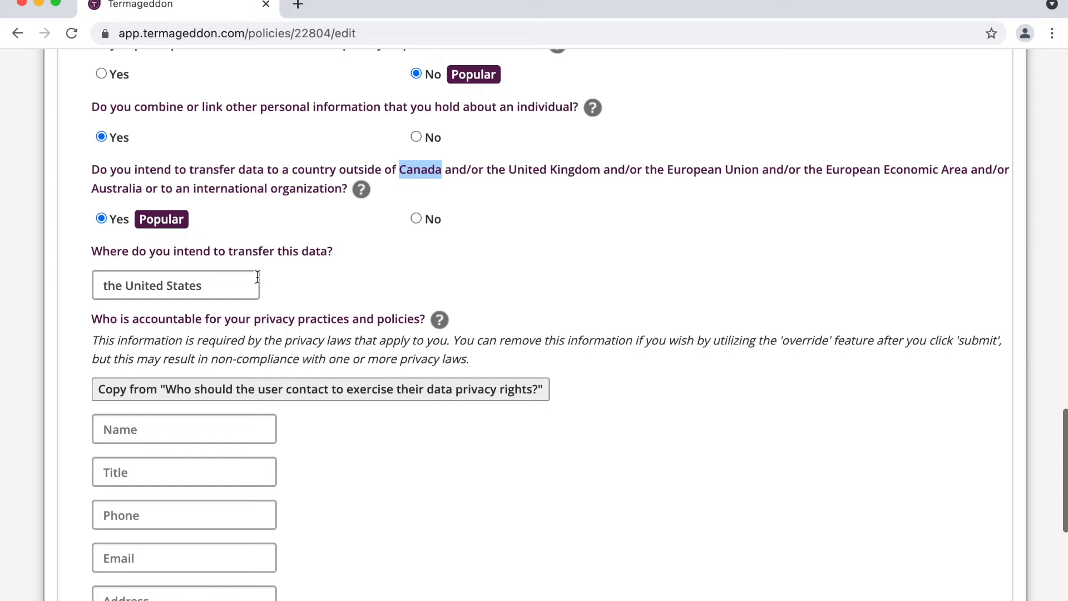
Step: Copy the privacy-rights contact details into the accountability contact fields, bringing the questionnaire to 100%
scroll(272, 247, "down", 1)
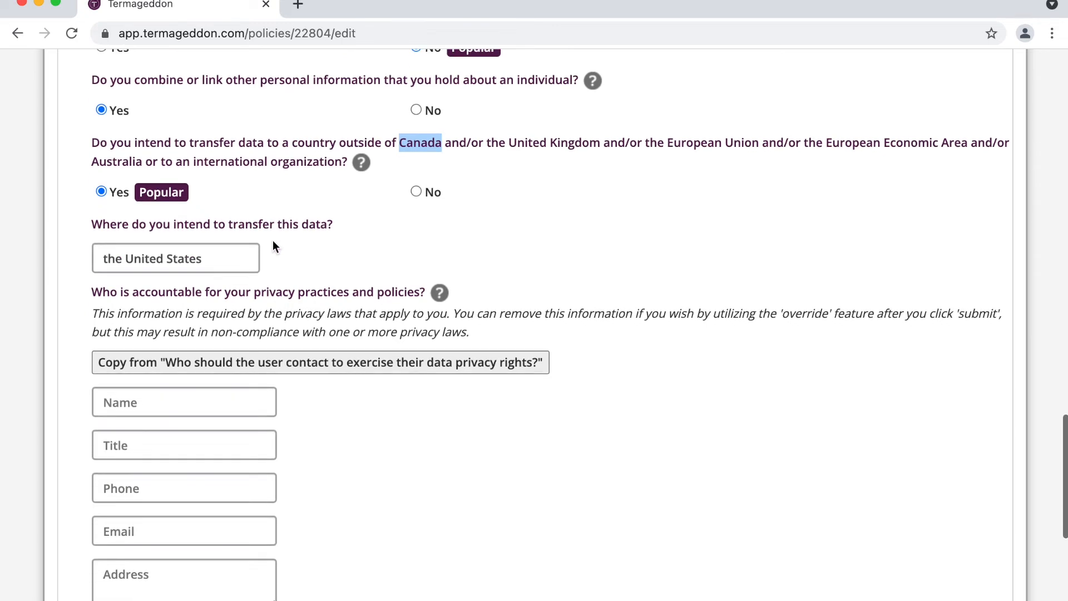
double_click(288, 224)
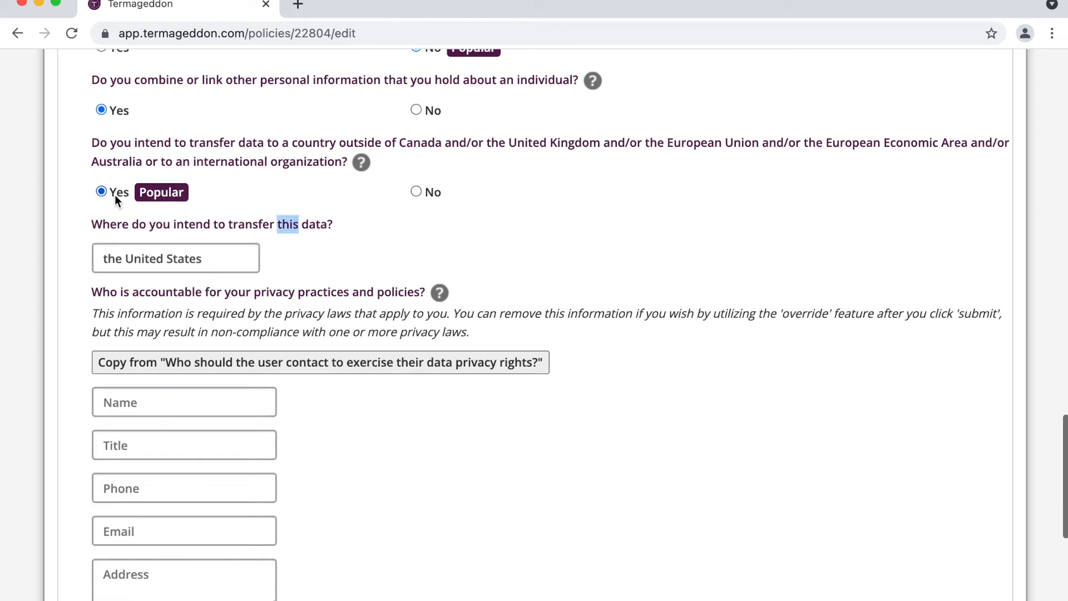
scroll(116, 194, "down", 2)
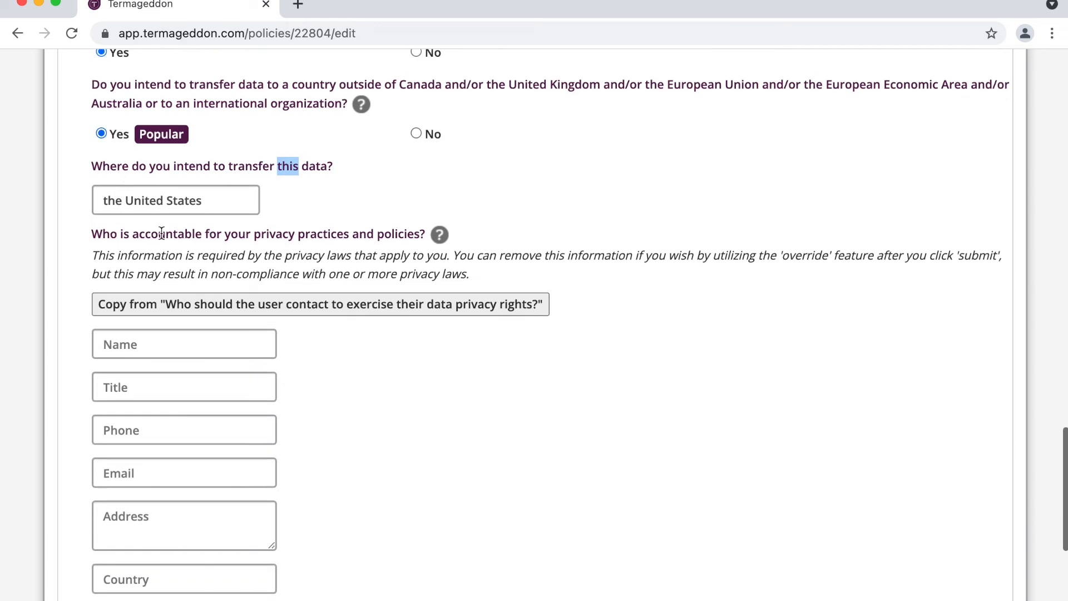
scroll(162, 235, "down", 2)
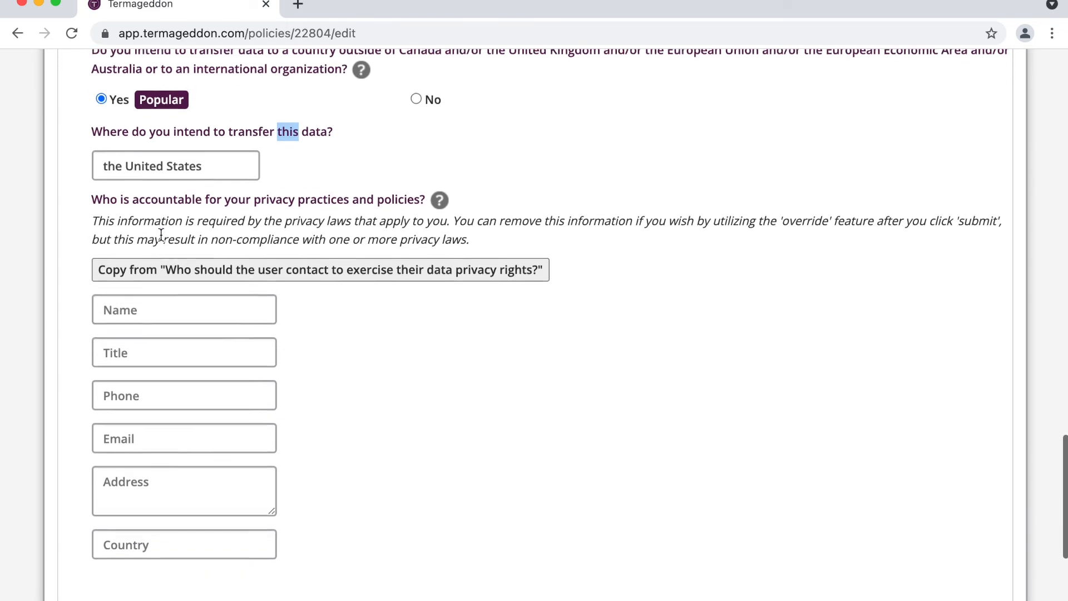
left_click(184, 264)
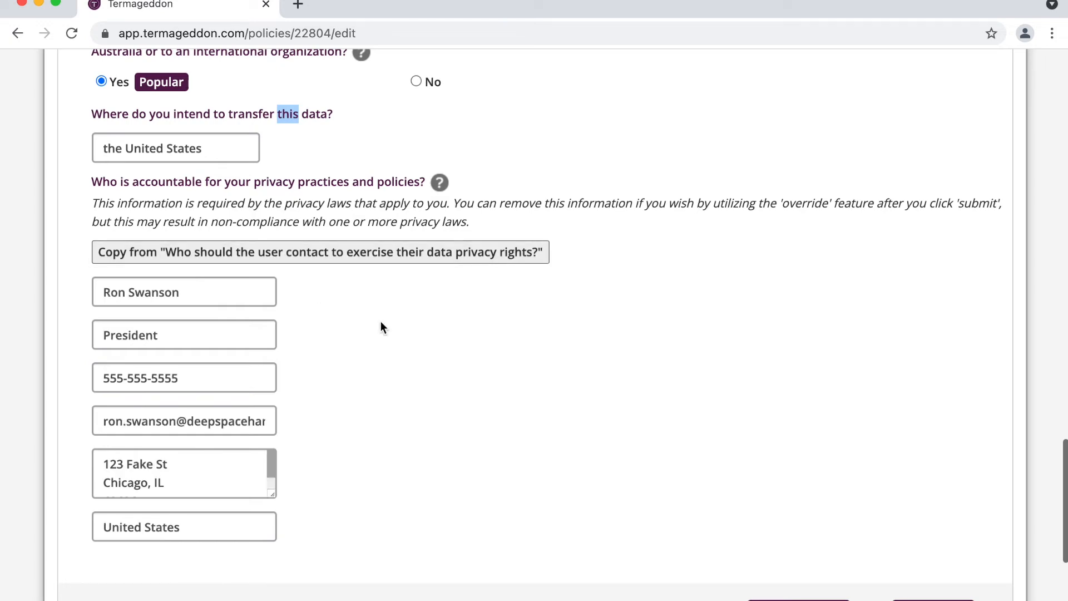
scroll(425, 359, "up", 3)
scroll(425, 356, "up", 15)
scroll(425, 356, "down", 20)
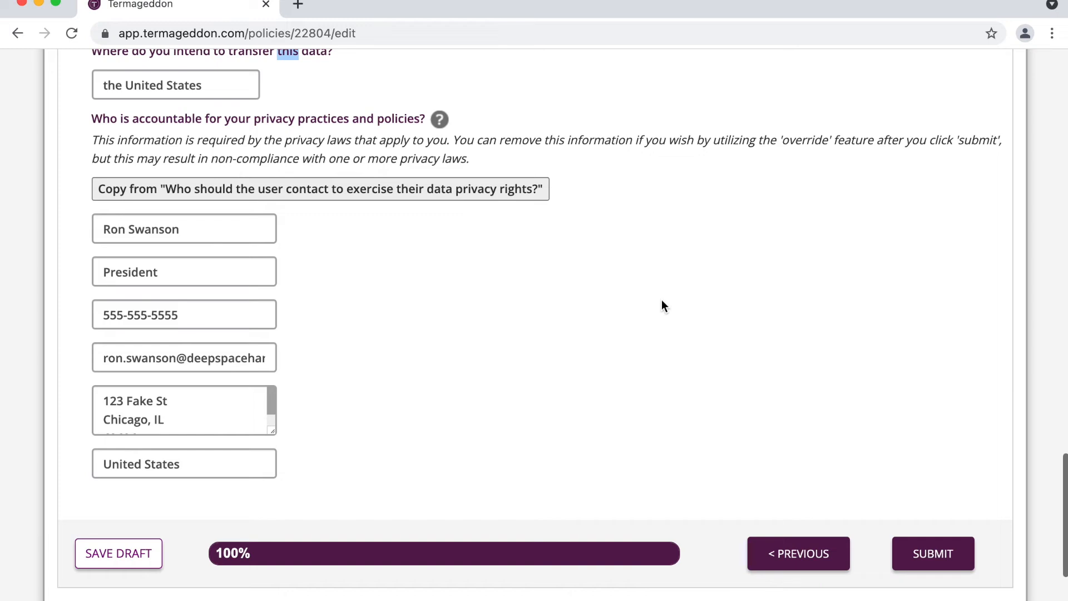
scroll(662, 301, "down", 1)
scroll(662, 305, "down", 1)
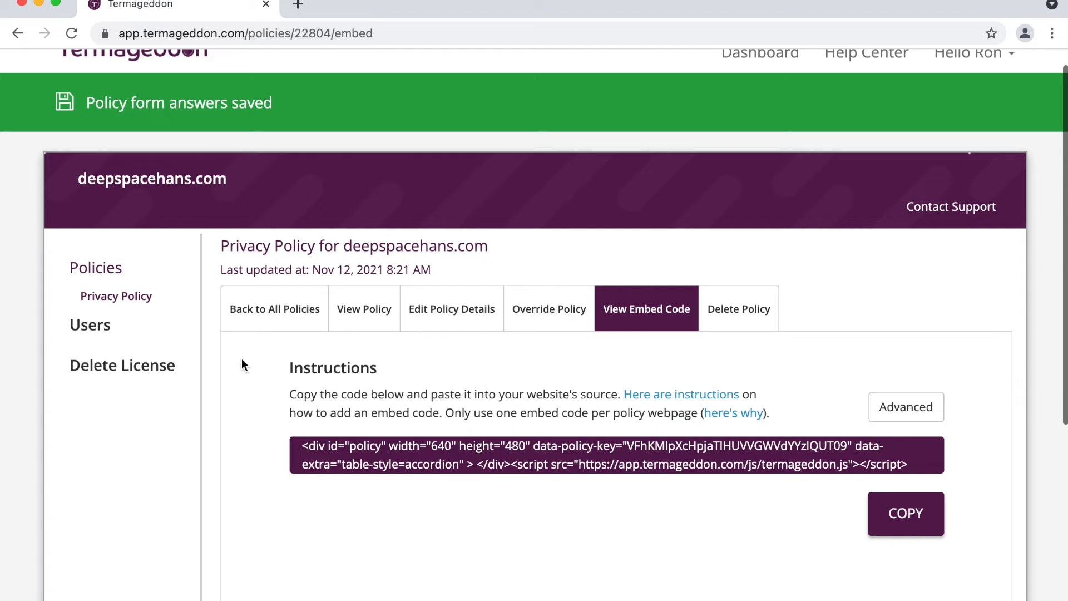
left_click_drag(445, 413, 551, 413)
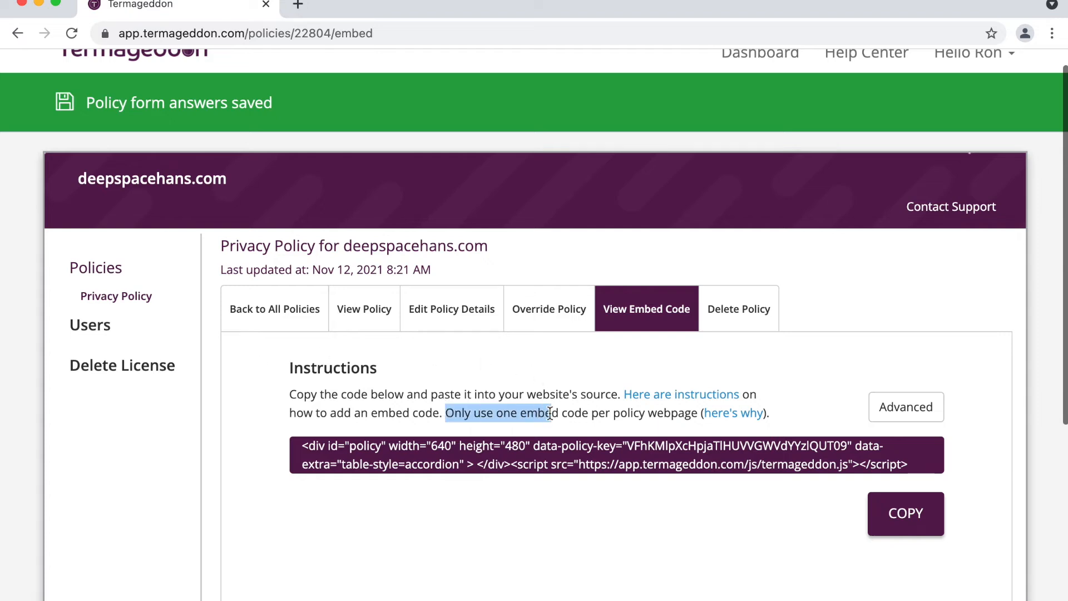
left_click(448, 417)
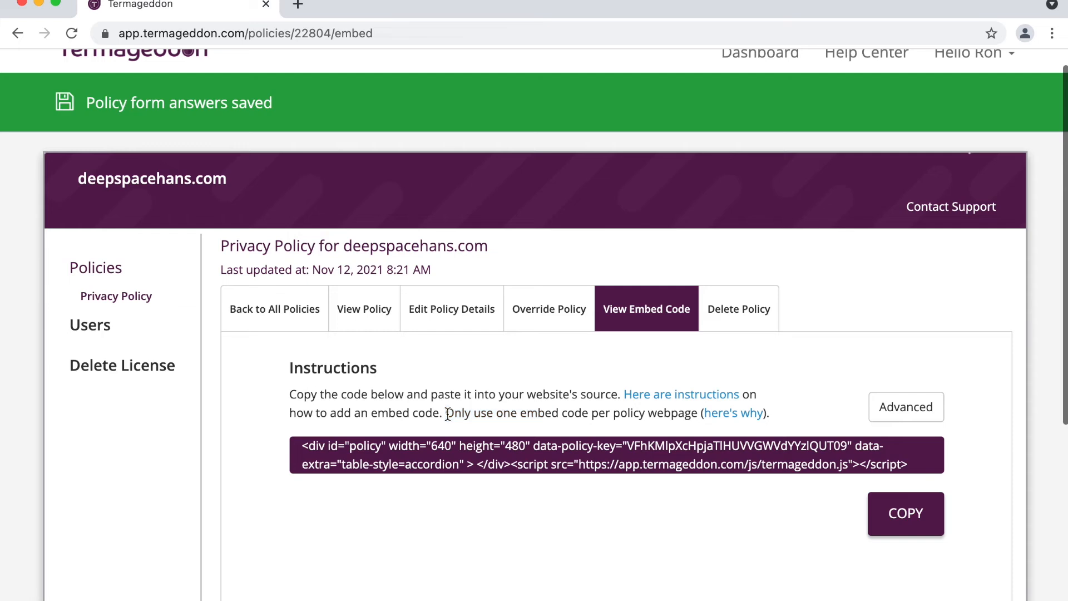
left_click_drag(448, 415, 611, 413)
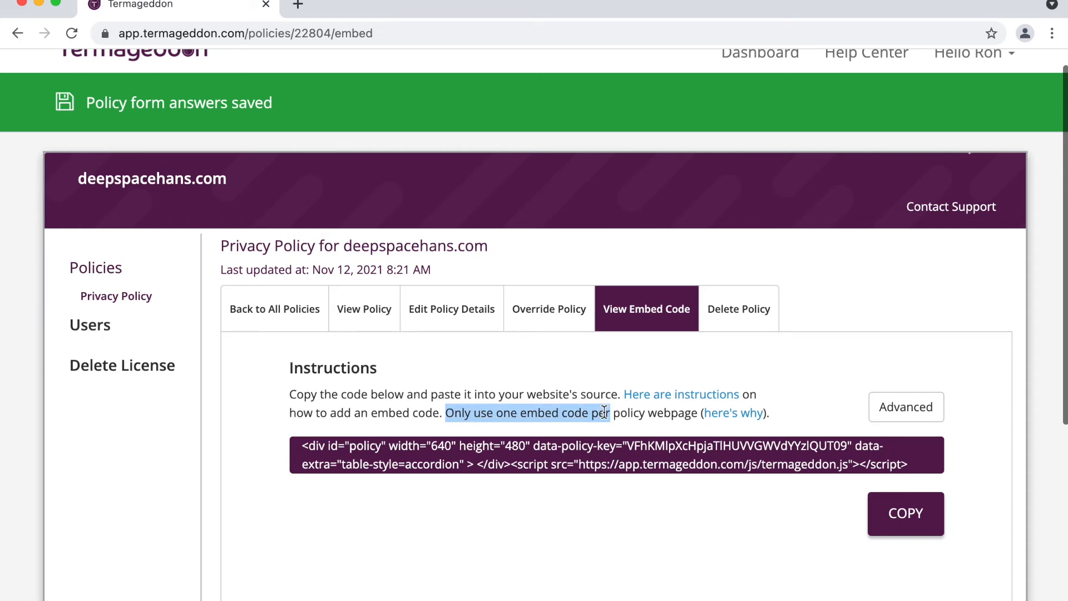
left_click(533, 416)
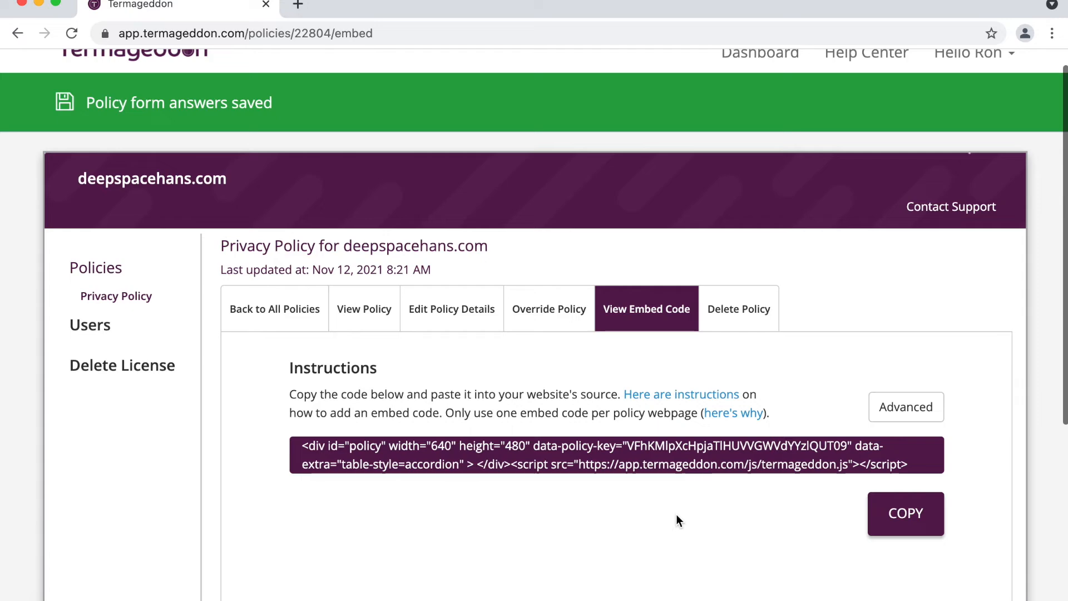
Step: Open the Privacy Policy's Override Policy editor and browse its section texts, returning to the Intro
left_click(544, 319)
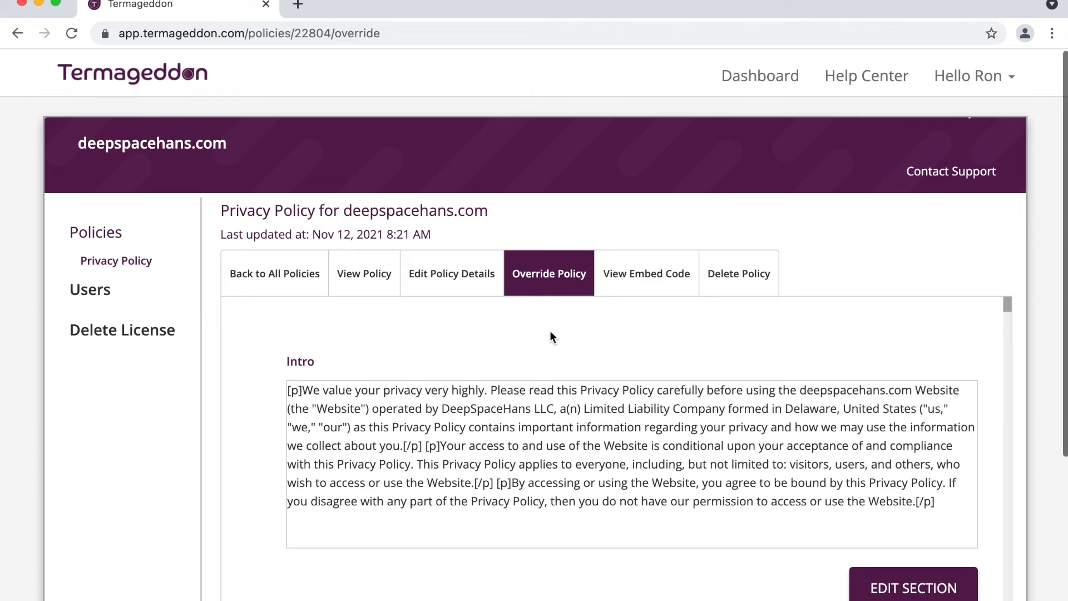
scroll(552, 336, "down", 2)
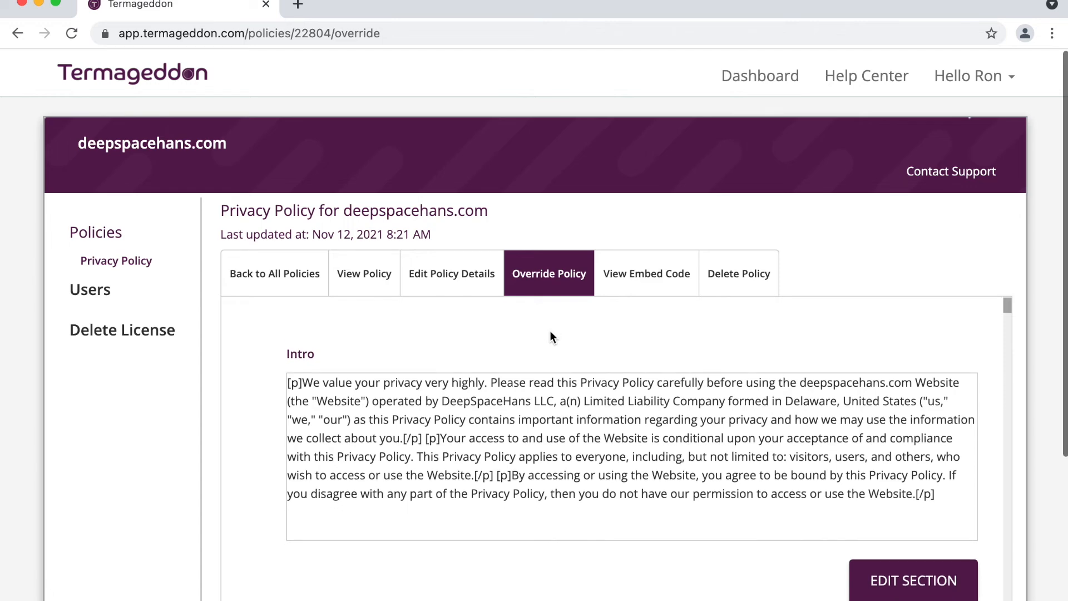
scroll(551, 332, "down", 10)
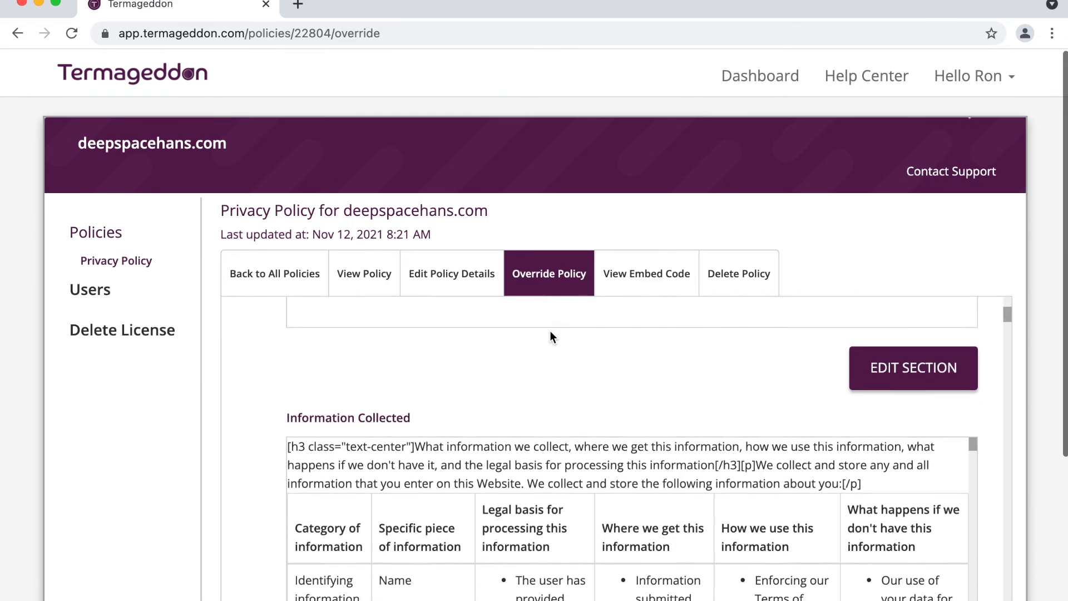
scroll(550, 330, "down", 8)
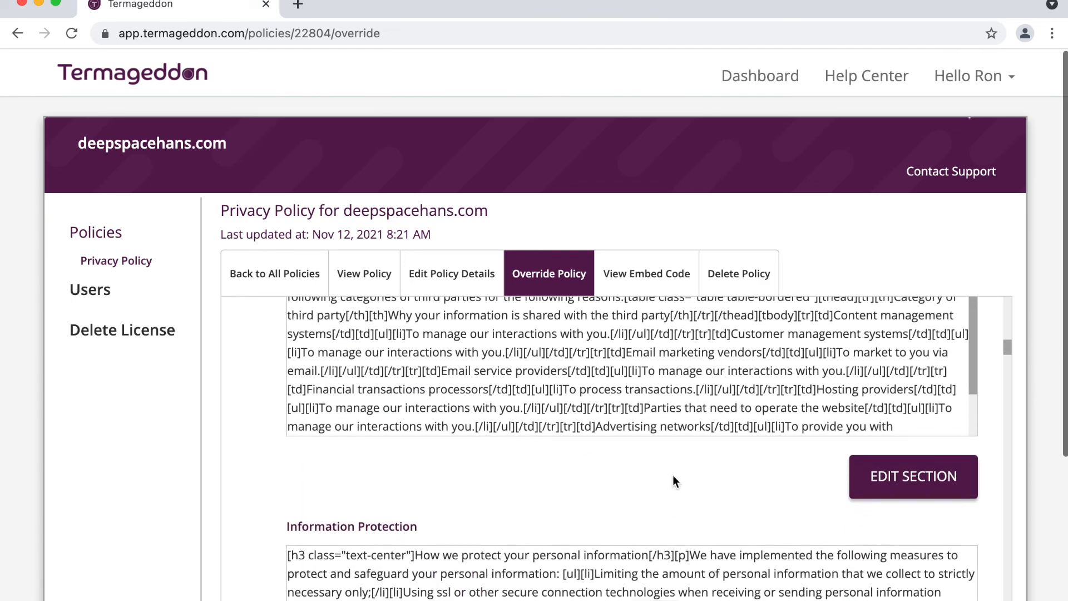
scroll(674, 480, "down", 10)
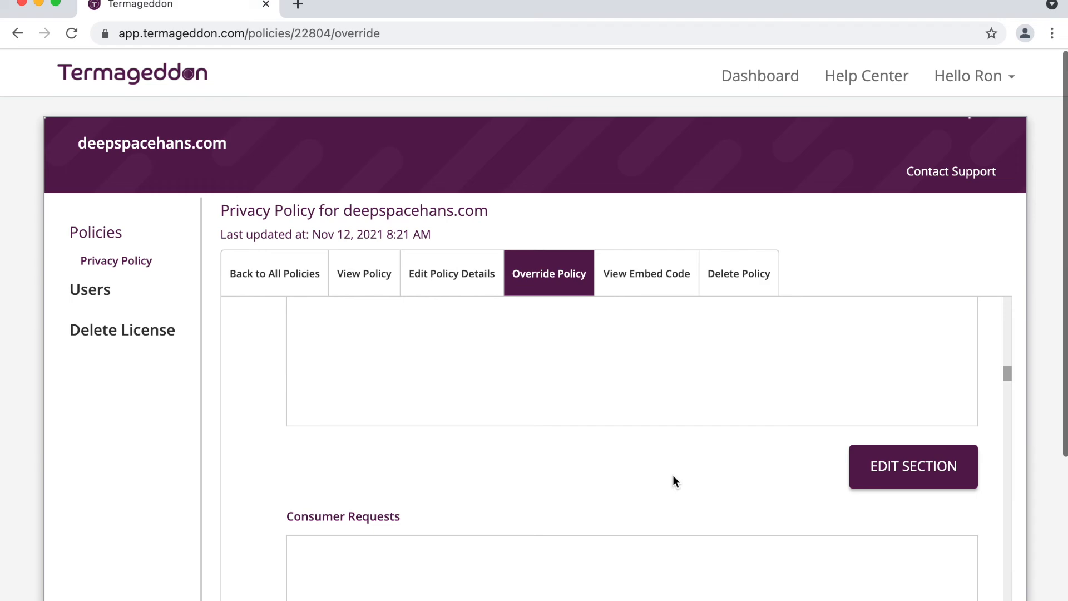
scroll(673, 477, "up", 20)
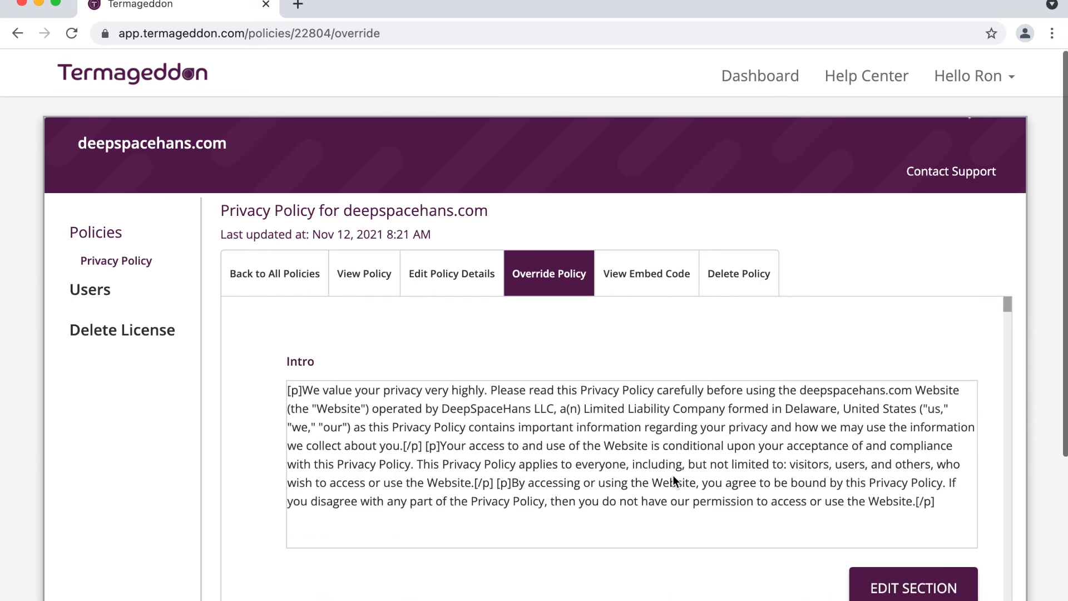
Step: Go back to the View Embed Code page for the deepspacehans.com Privacy Policy
left_click(641, 275)
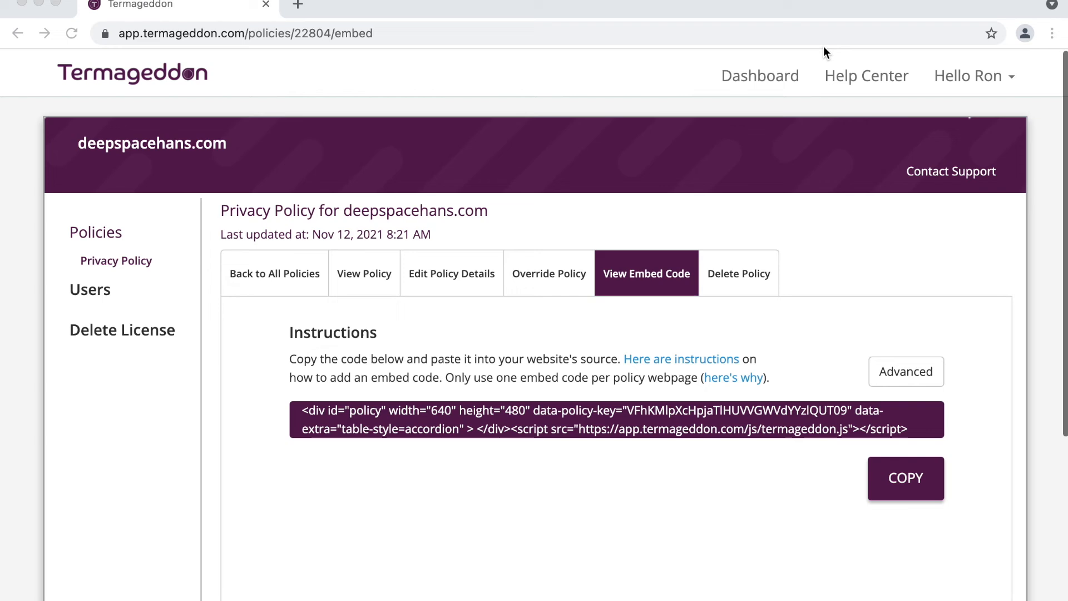
Step: From the Dashboard, open the deepspacehans.com license and add a Terms of Service policy
left_click(759, 84)
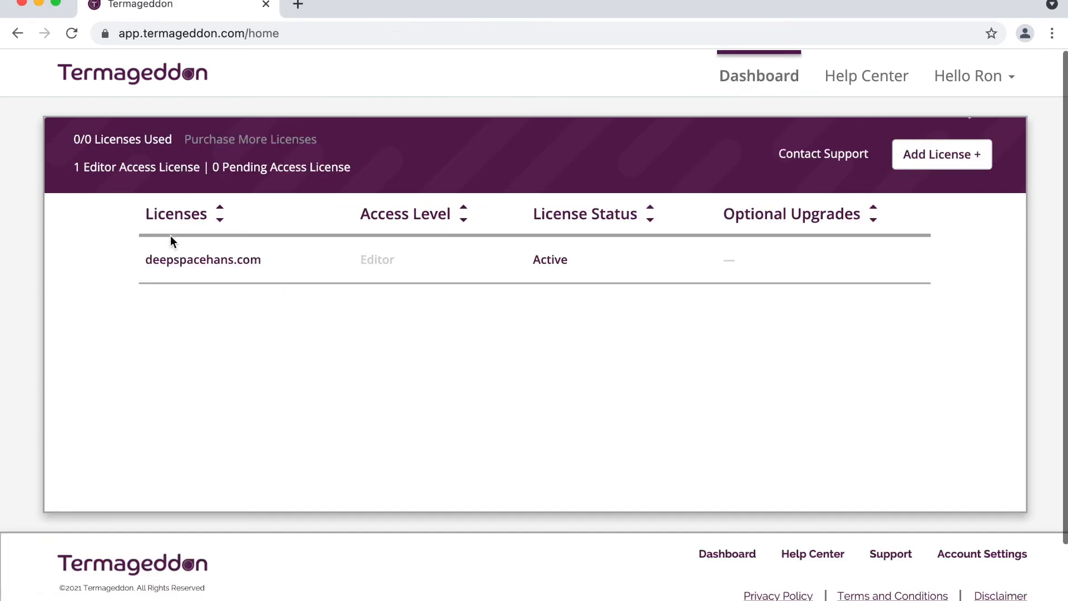
left_click(187, 261)
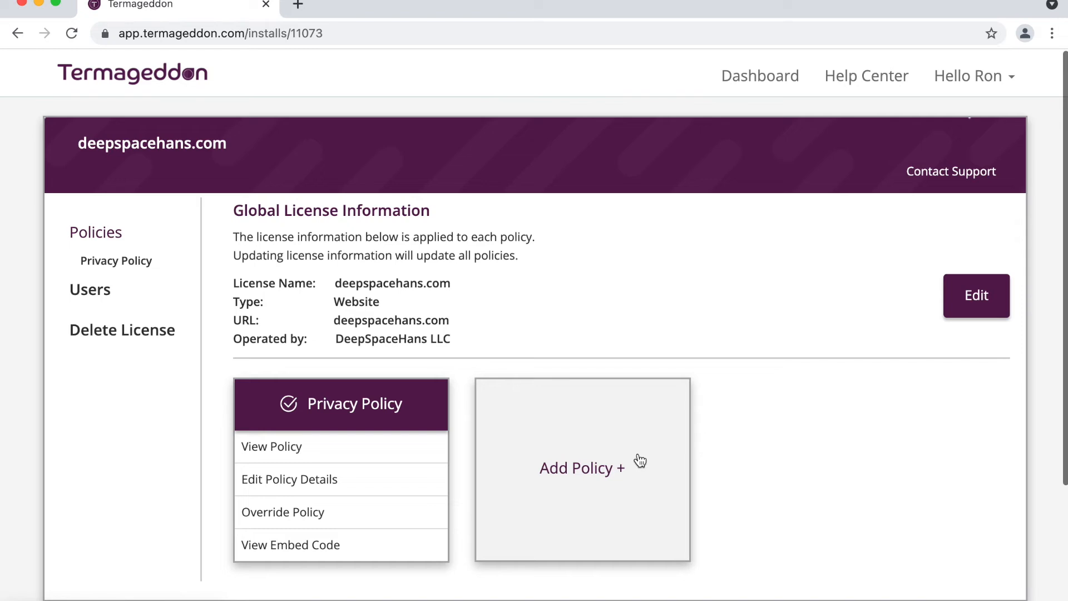
triple_click(400, 409)
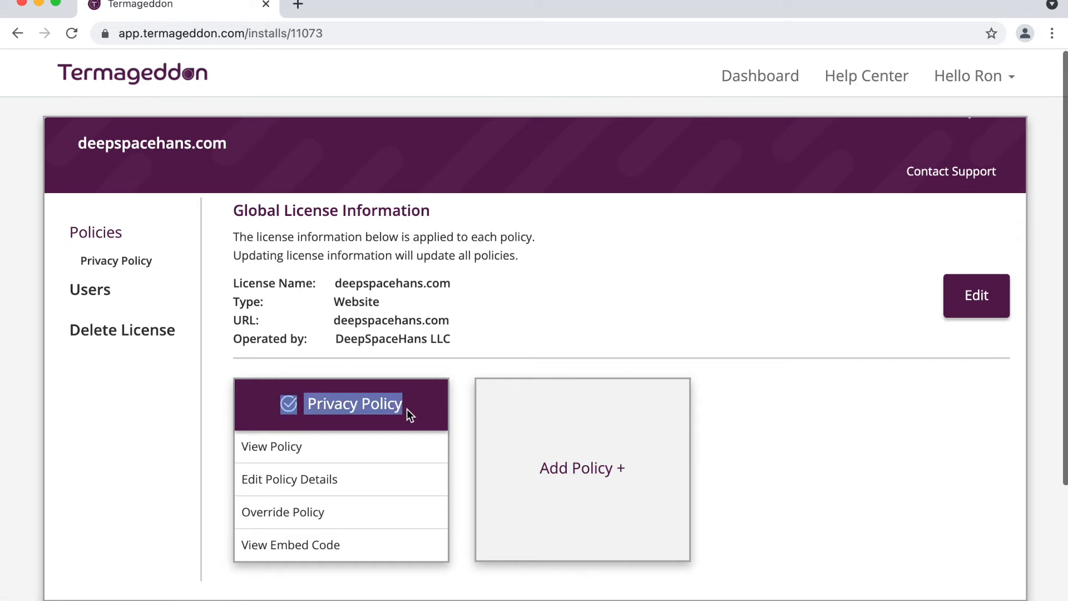
triple_click(408, 410)
left_click(419, 406)
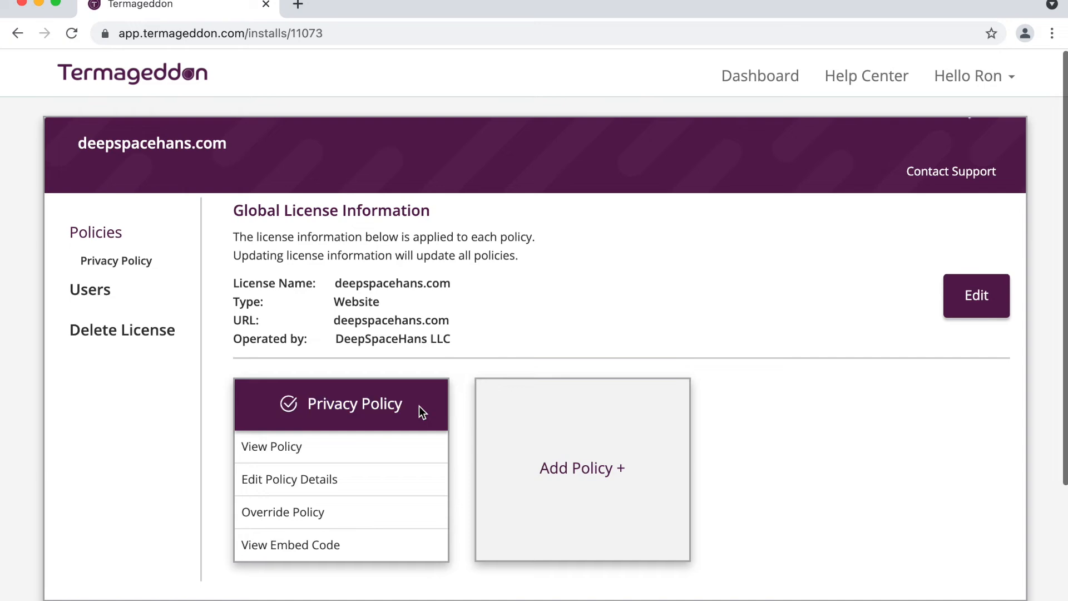
left_click(556, 413)
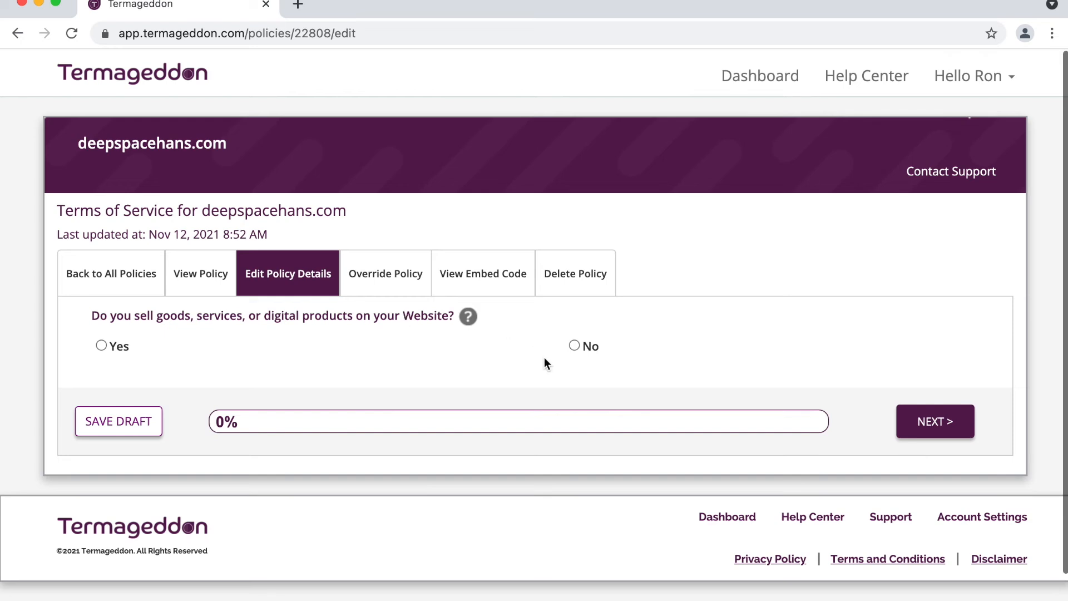
Step: Answer Yes to selling products, tick Digital products, and state prices are listed on the Website
left_click(575, 345)
left_click(110, 349)
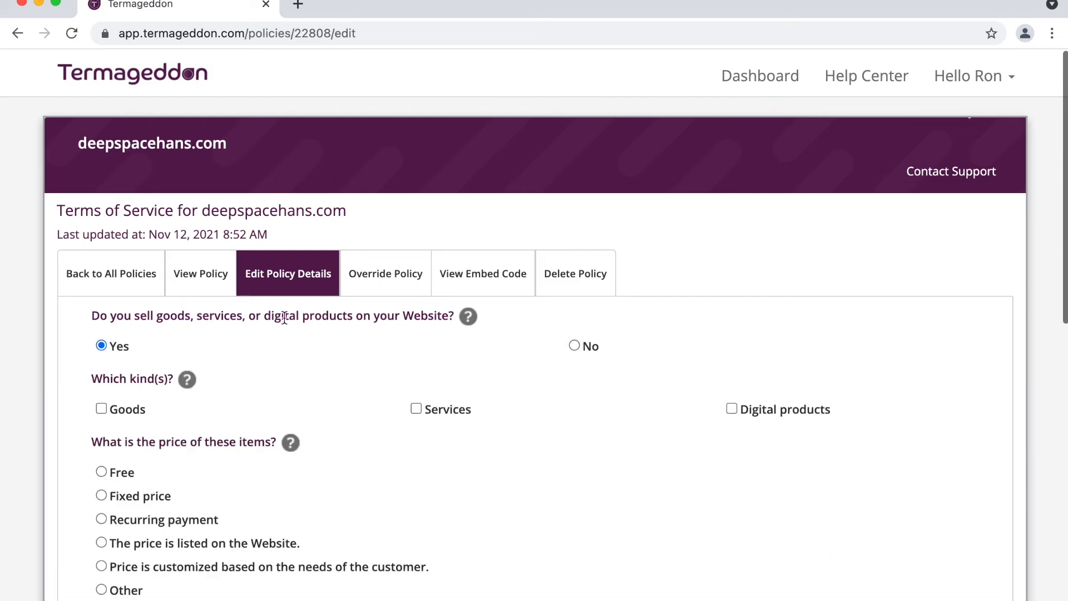
scroll(306, 321, "down", 1)
scroll(306, 322, "down", 2)
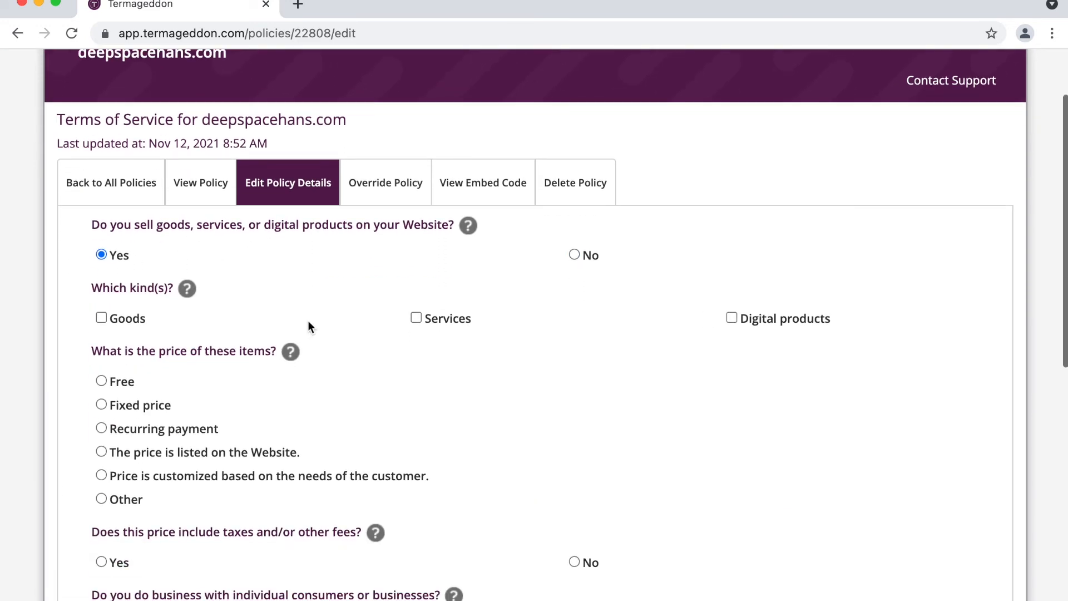
left_click(769, 321)
scroll(469, 376, "down", 3)
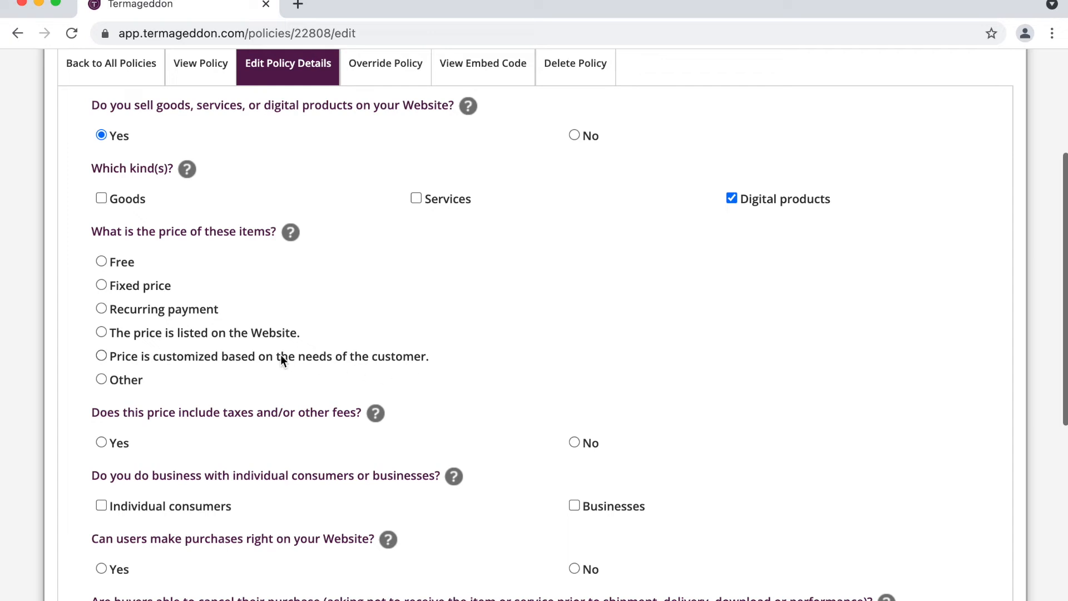
left_click(238, 333)
Step: Set customers to individual consumers and businesses, and allow purchases directly on the website
scroll(238, 332, "down", 3)
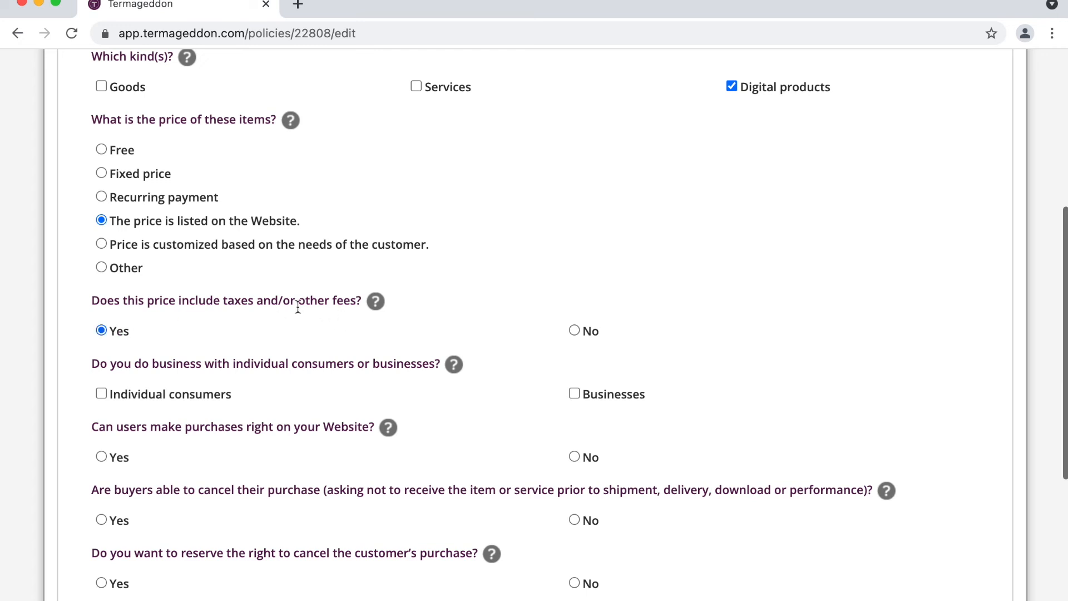
scroll(298, 306, "down", 3)
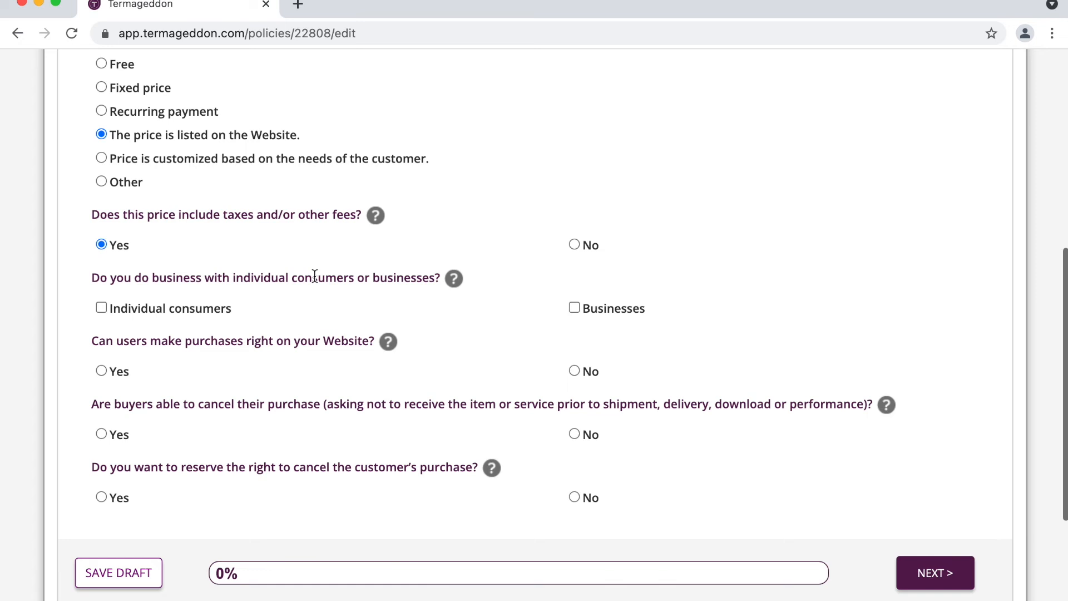
left_click(209, 307)
left_click(628, 316)
scroll(626, 312, "down", 3)
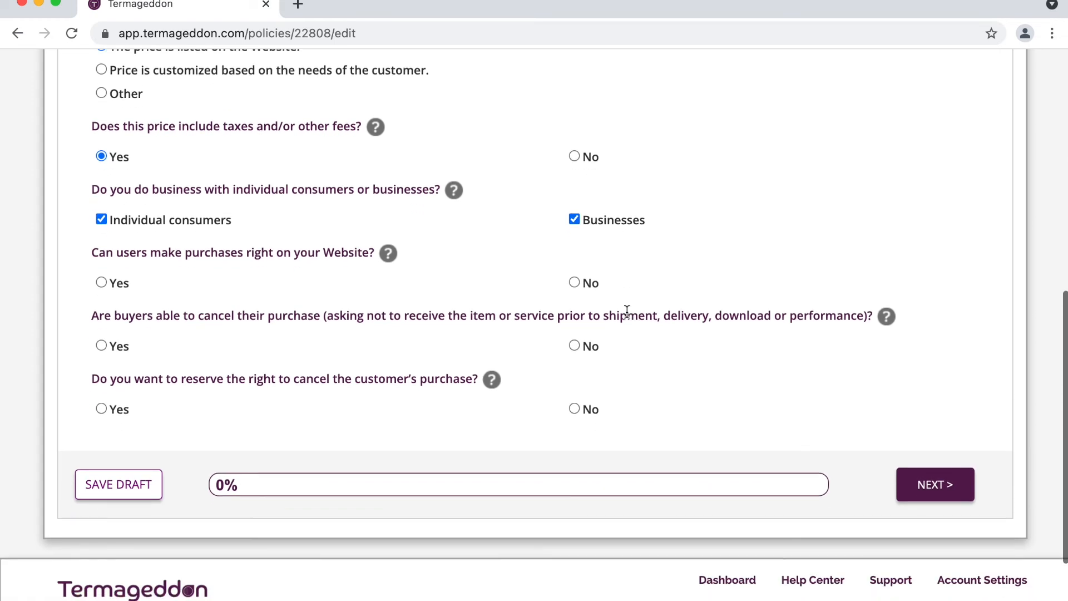
left_click(118, 283)
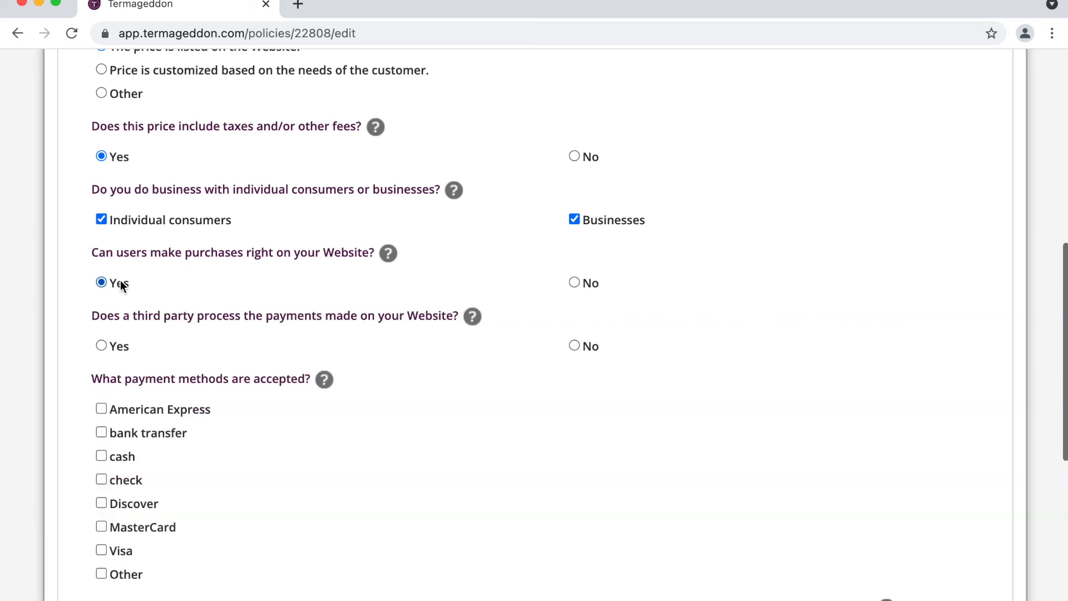
Step: State a third party processes payments, accepting American Express, Discover, MasterCard and Visa
left_click(121, 346)
scroll(191, 335, "down", 4)
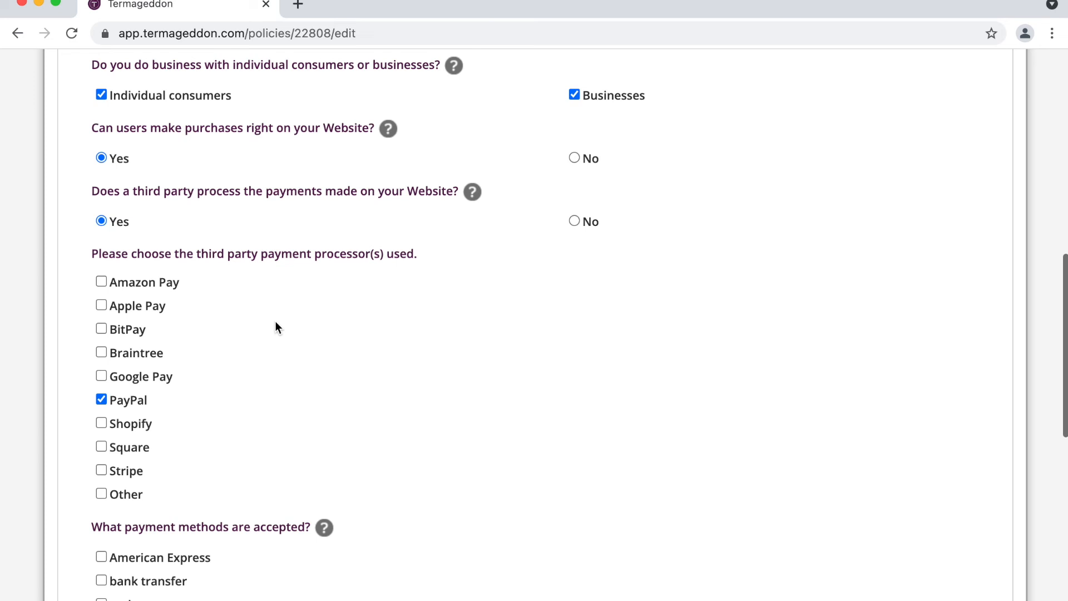
scroll(277, 326, "down", 8)
left_click(177, 291)
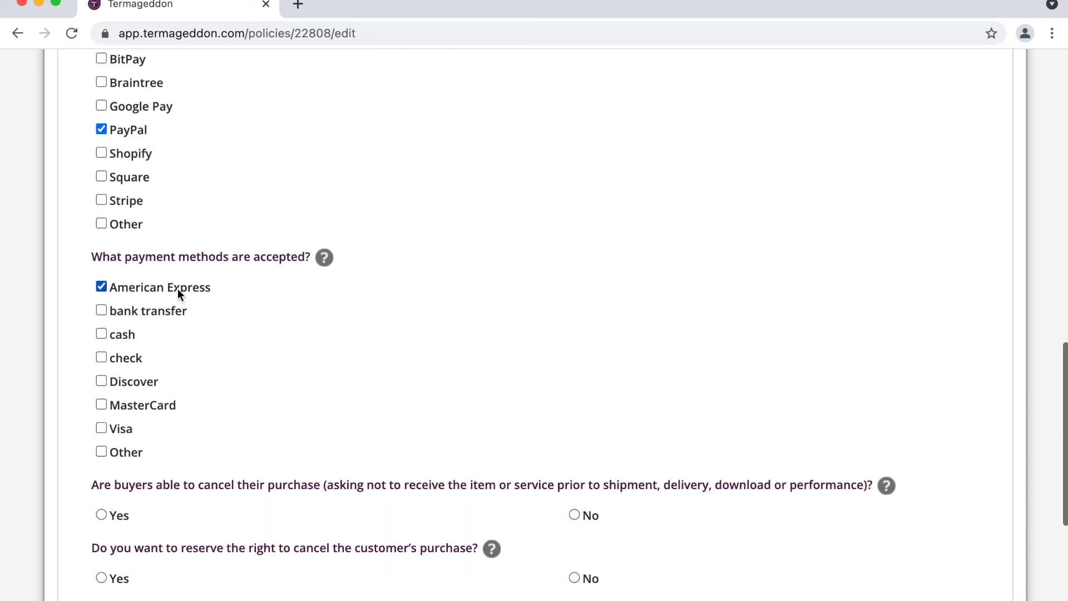
left_click(136, 381)
left_click(132, 404)
left_click(120, 429)
Step: Bar buyer cancellations but reserve the right to cancel purchases prior to download
scroll(277, 327, "down", 4)
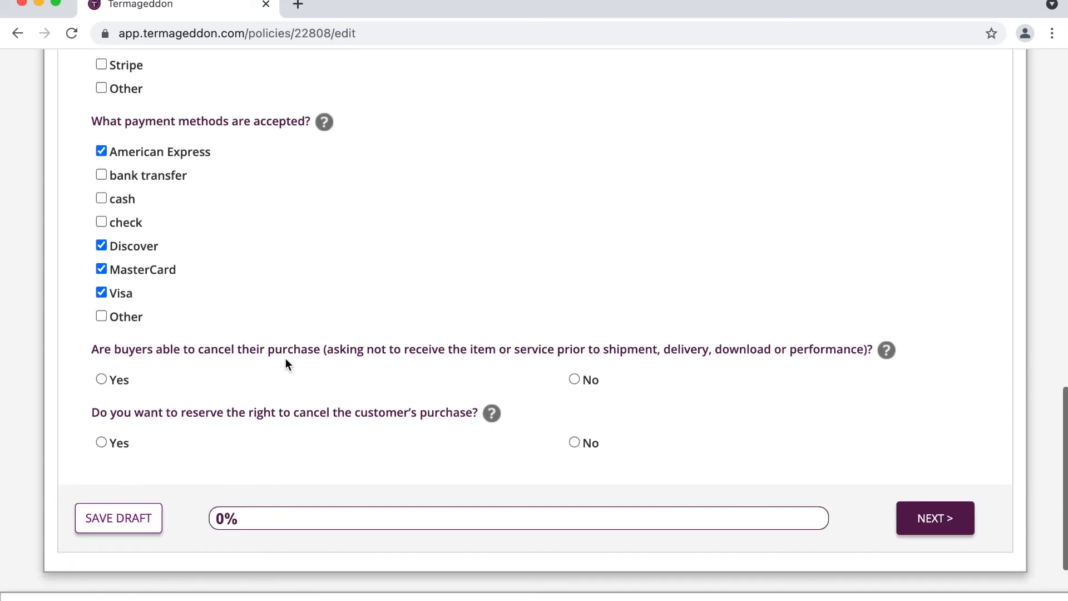
left_click(582, 380)
scroll(388, 354, "down", 3)
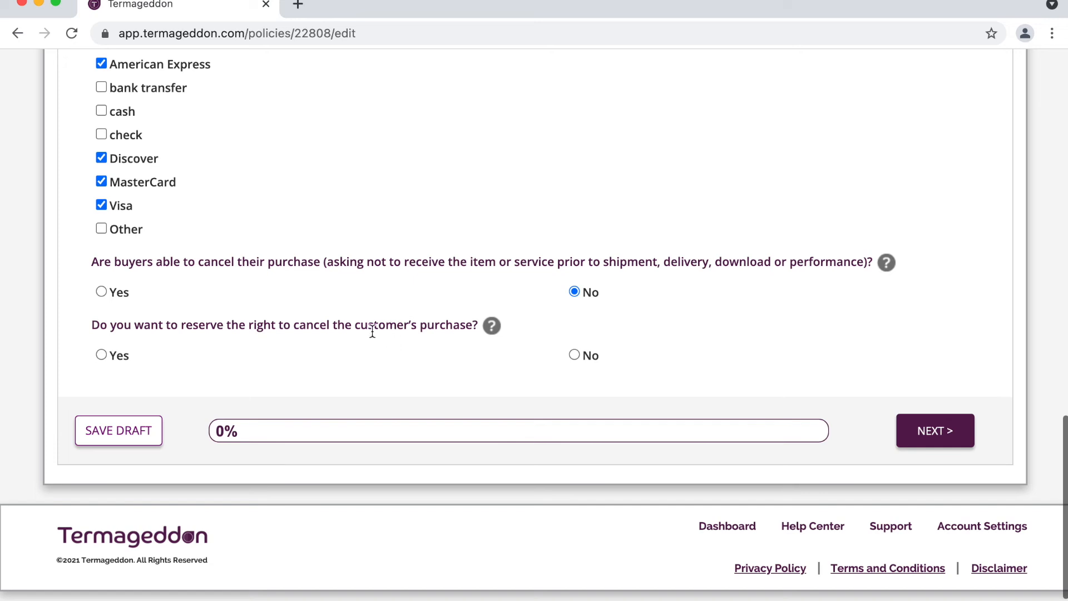
left_click(128, 355)
scroll(155, 344, "down", 3)
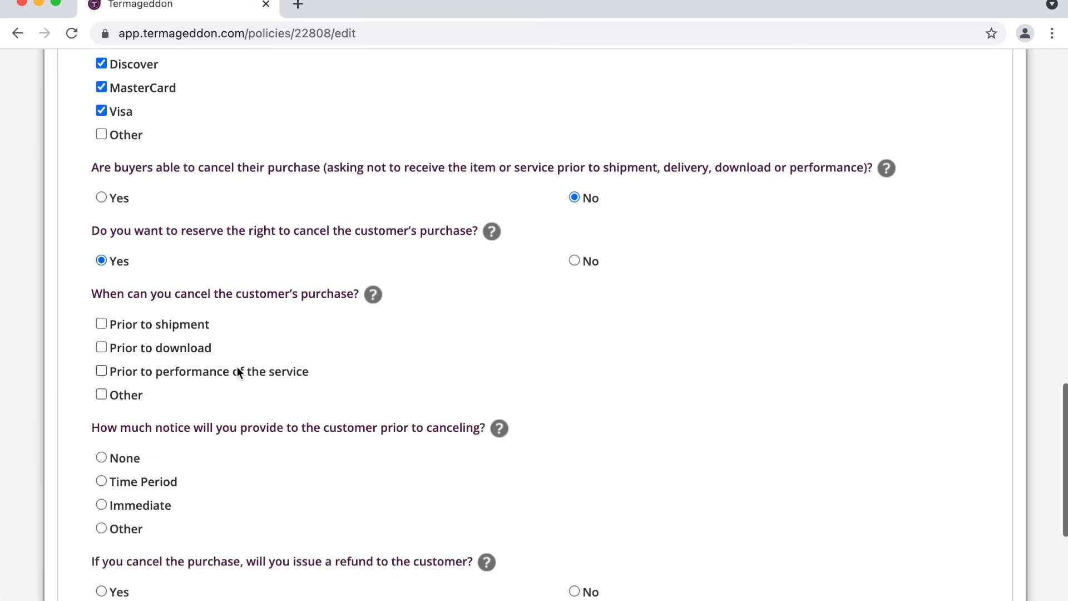
left_click(203, 348)
Step: Promise a full refund to customers whose purchases are cancelled
scroll(288, 290, "down", 2)
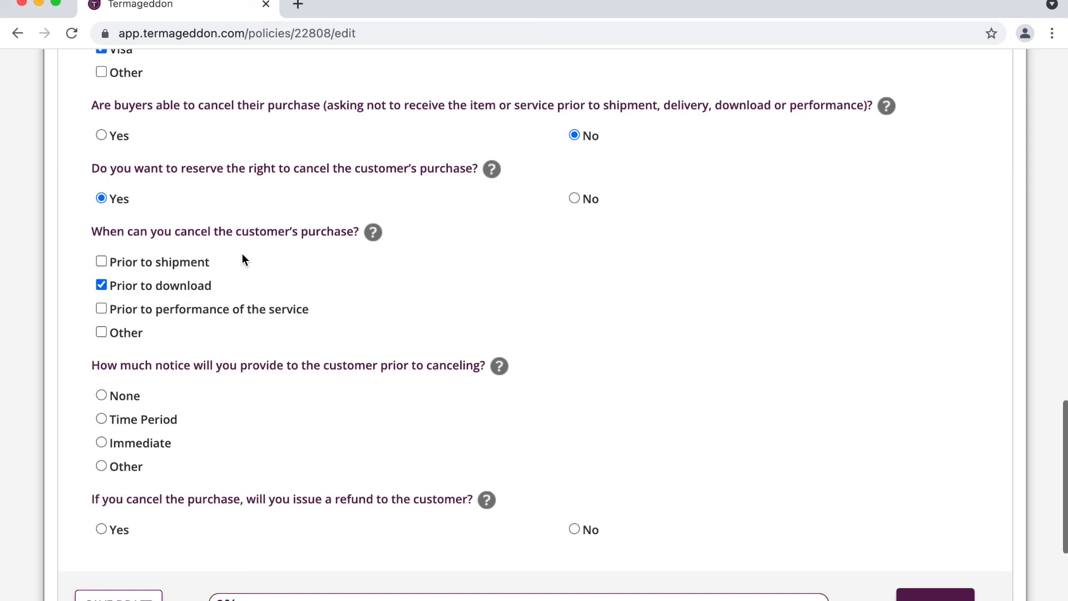
scroll(241, 258, "down", 5)
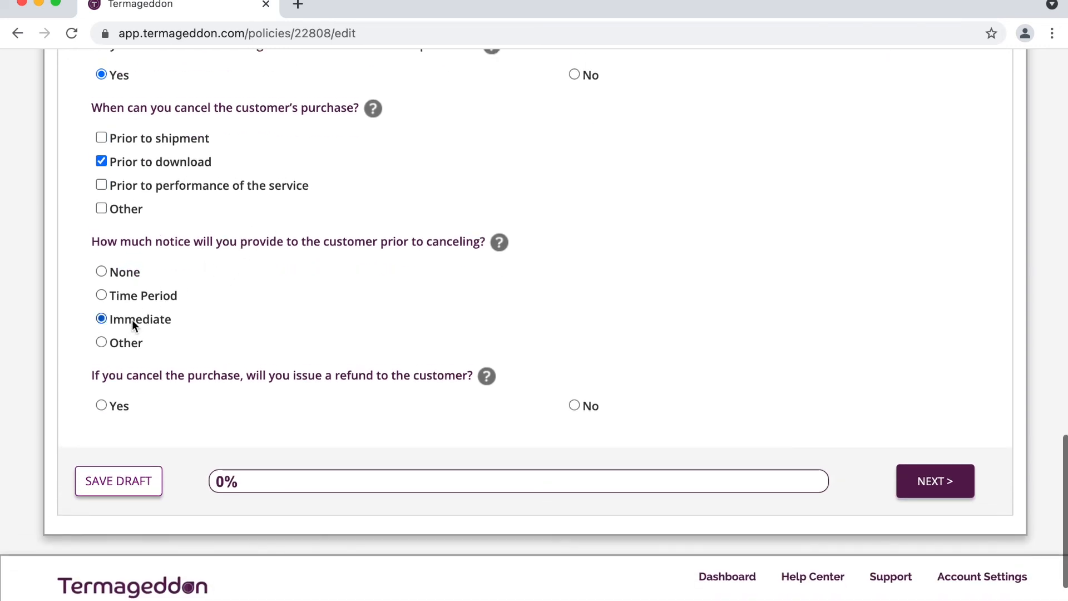
scroll(209, 334, "down", 2)
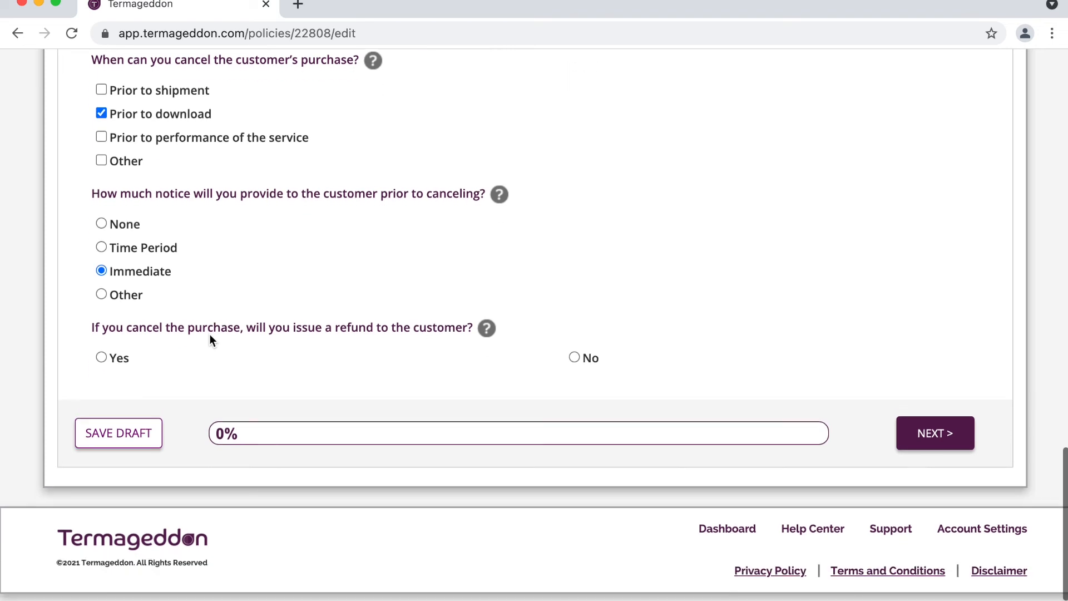
left_click(122, 359)
left_click(152, 427)
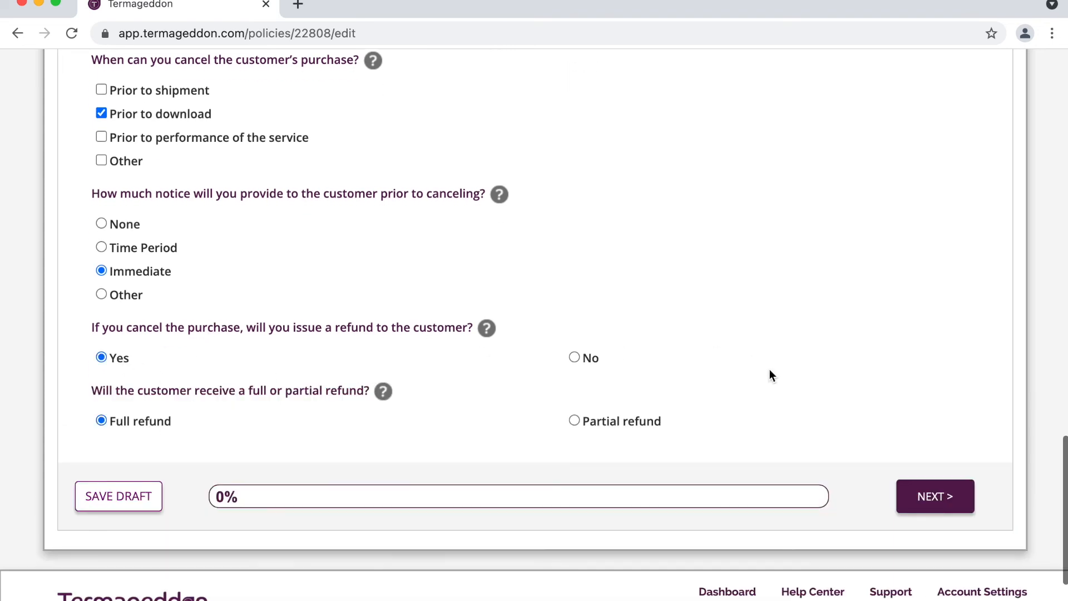
Step: On the next page, answer No to refunds, advance payment, deposit and warranty, and choose None for remedies
left_click(946, 502)
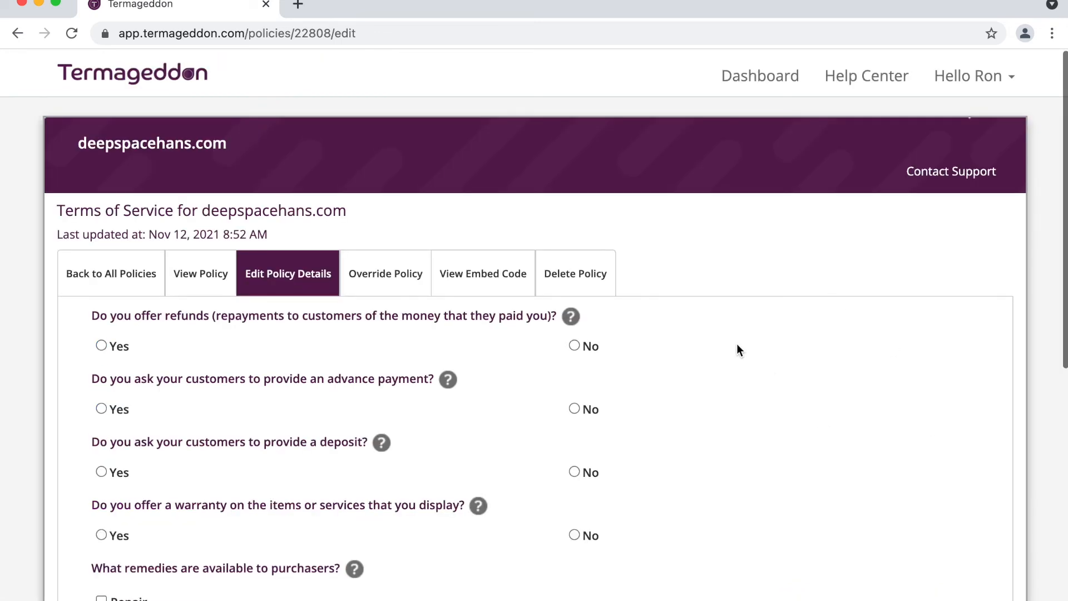
scroll(737, 349, "down", 2)
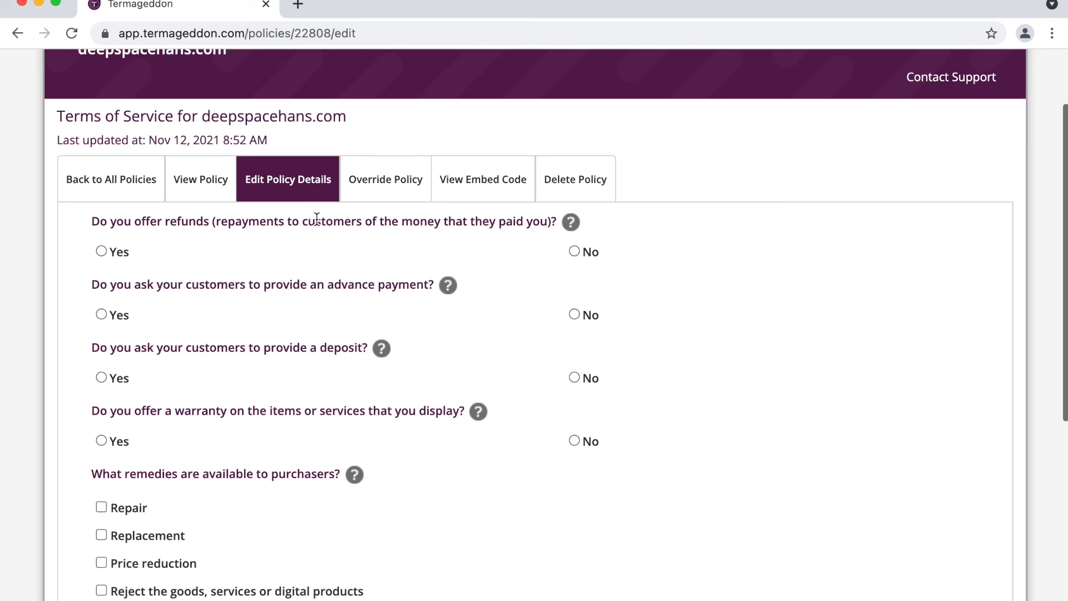
left_click(582, 252)
triple_click(342, 286)
left_click(362, 287)
scroll(396, 315, "down", 2)
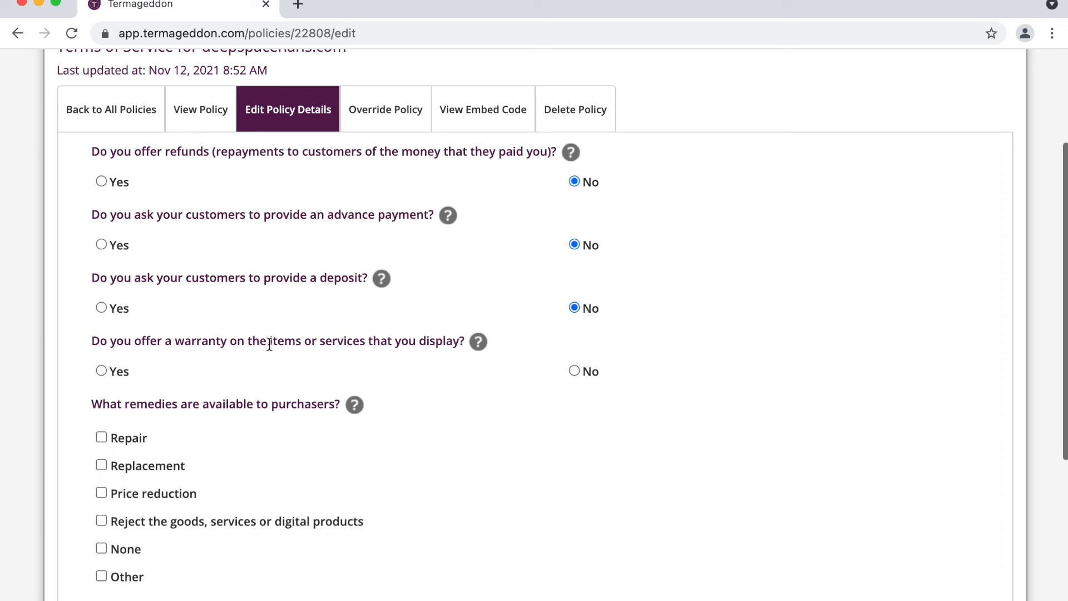
scroll(269, 343, "down", 2)
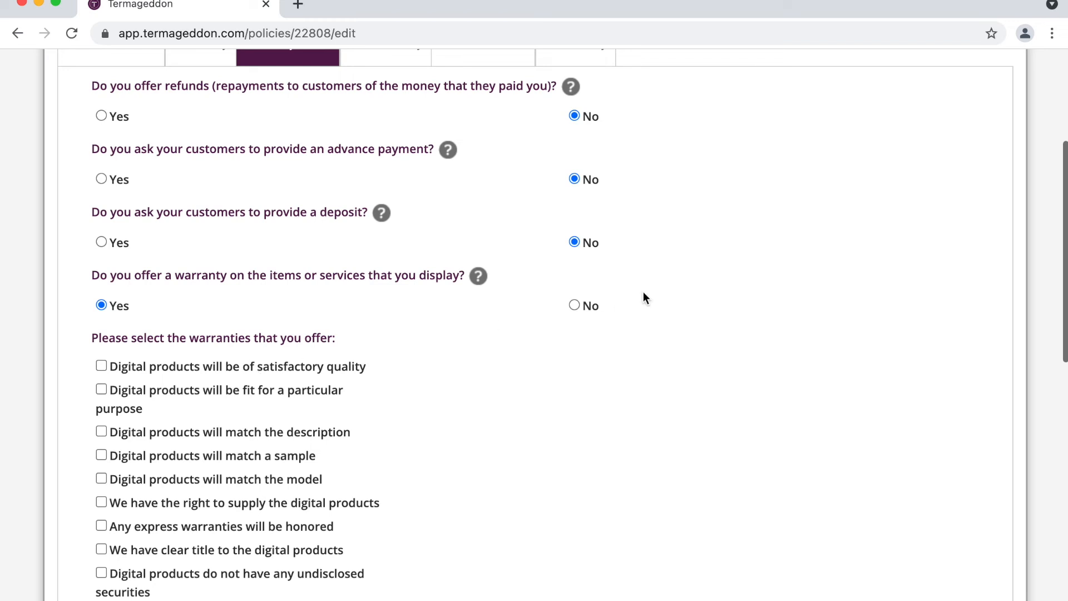
left_click(586, 308)
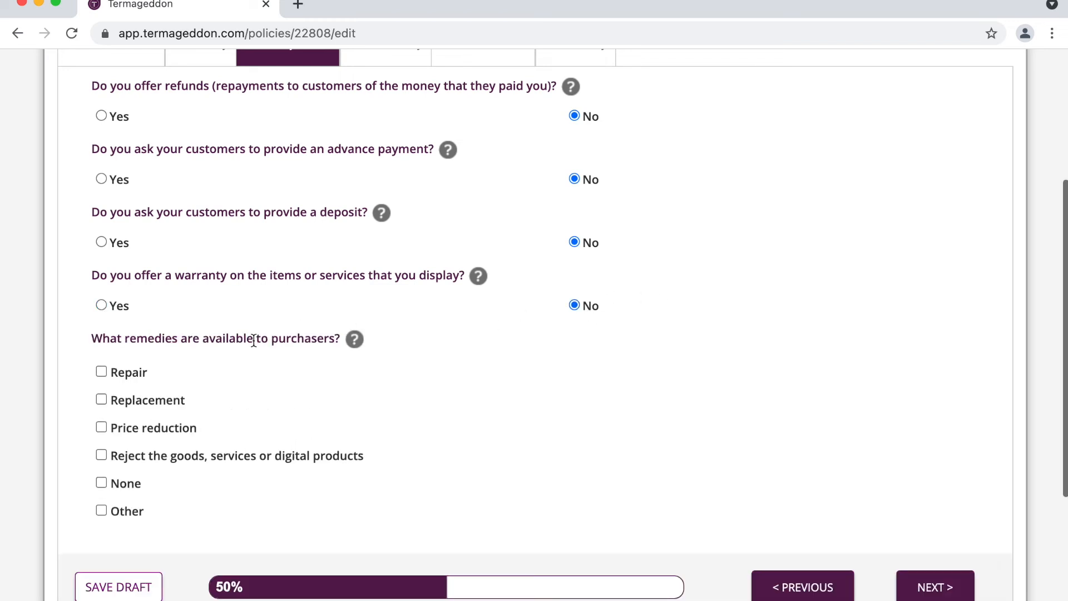
scroll(253, 341, "down", 1)
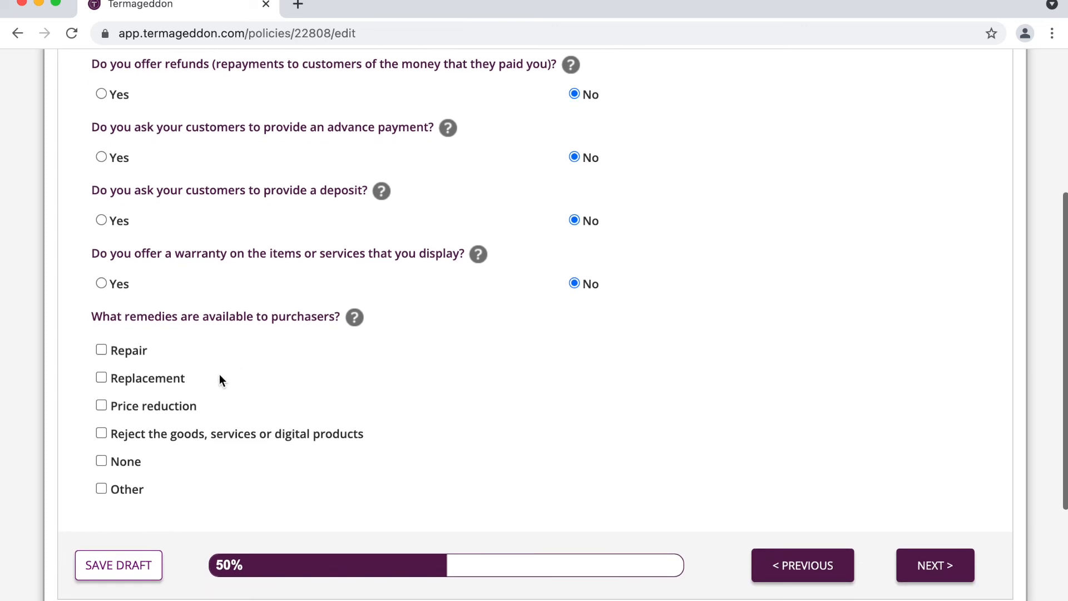
left_click(126, 461)
left_click(955, 572)
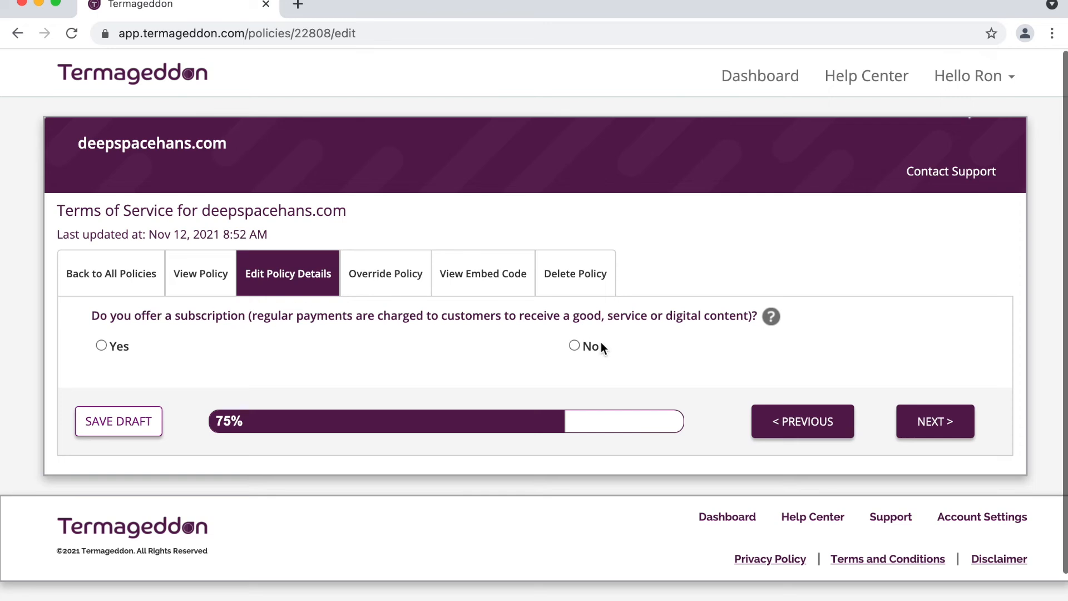
Step: Declare a subscription with an initial term of '1 month or 1 year'
left_click(120, 348)
scroll(276, 323, "down", 2)
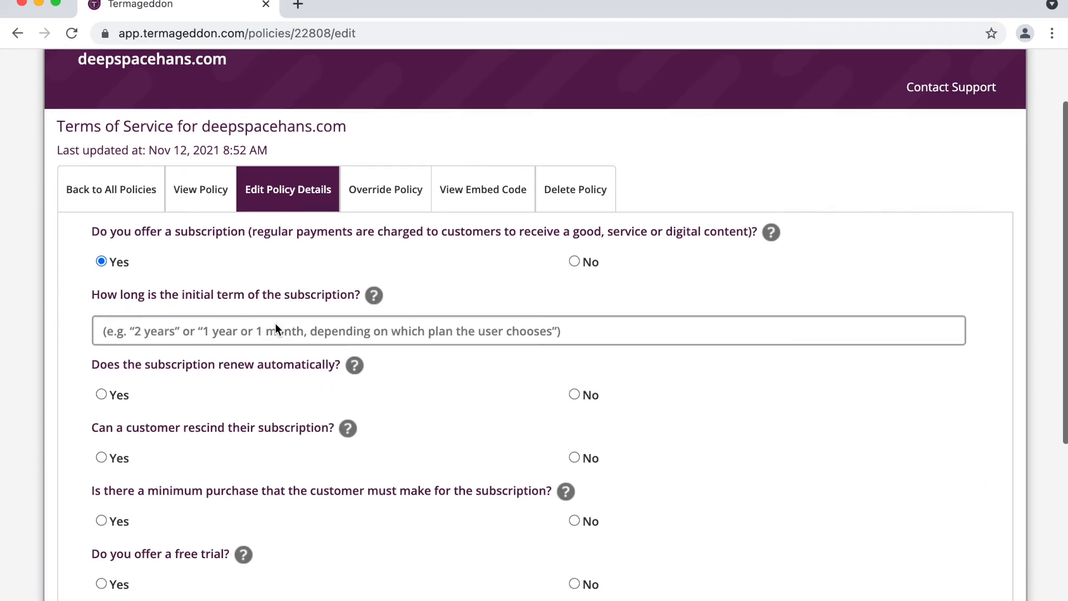
left_click(258, 333)
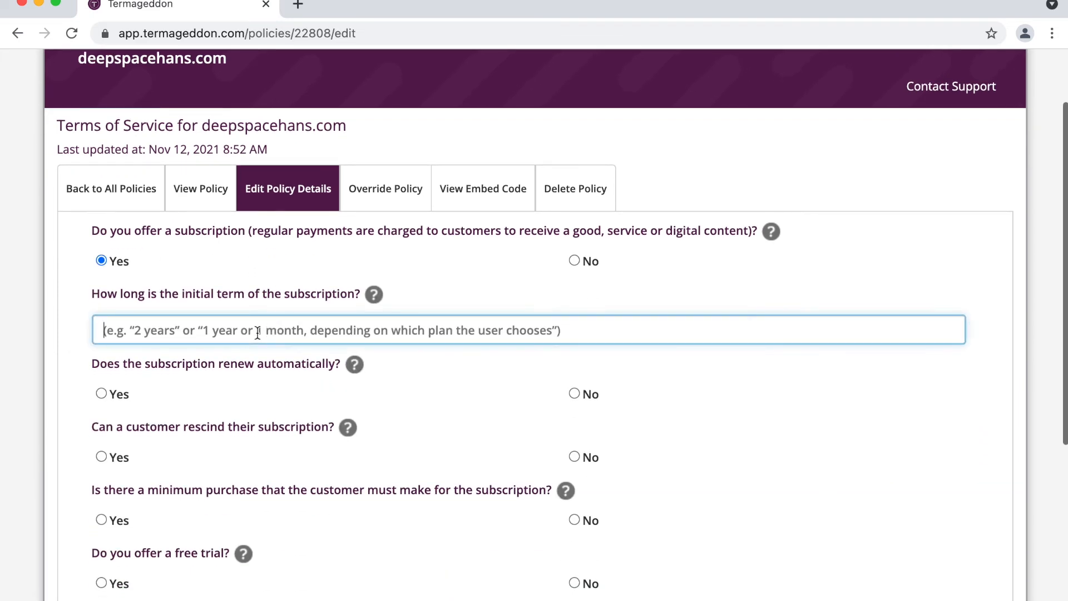
type("1 mon")
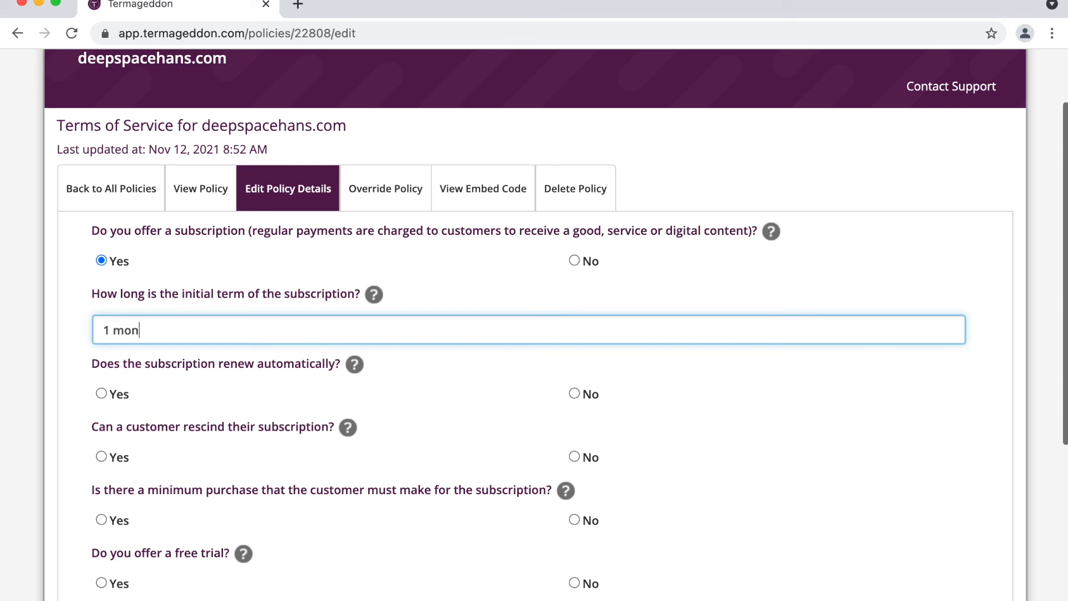
type("th or 1 year")
Step: Make subscriptions auto-renew 'every 1 month or every 1 year, depending on your subscription plan'
scroll(270, 299, "down", 2)
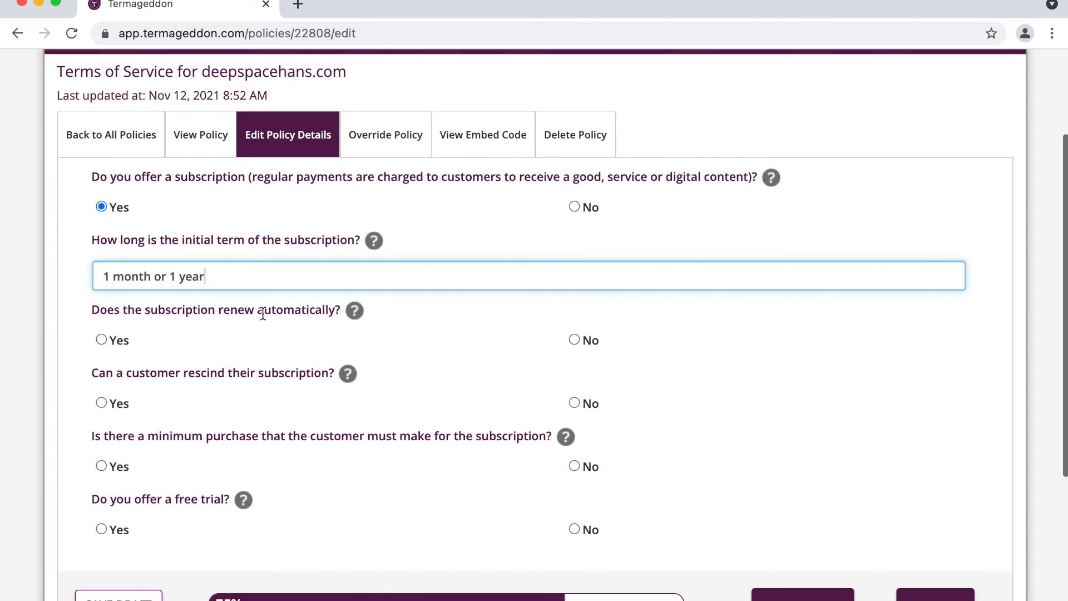
scroll(263, 312, "down", 2)
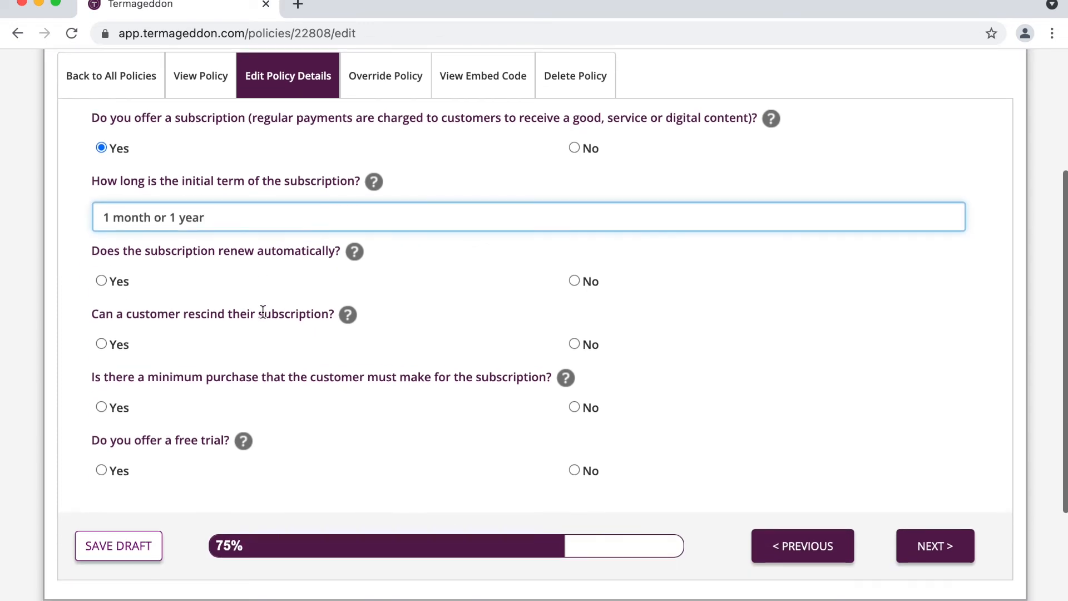
left_click(120, 285)
left_click(205, 350)
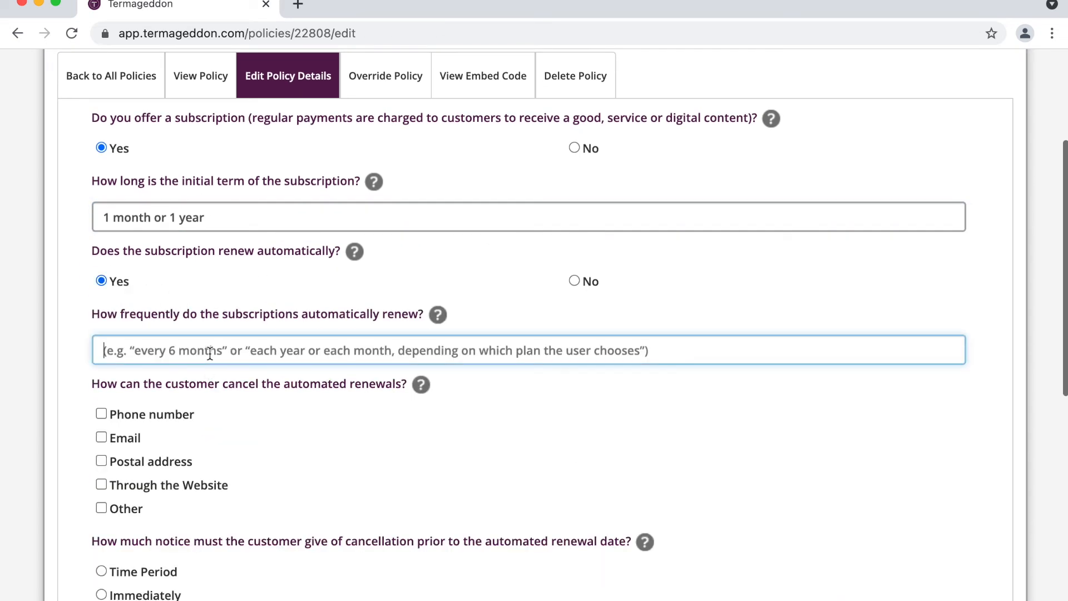
type("every 1 month")
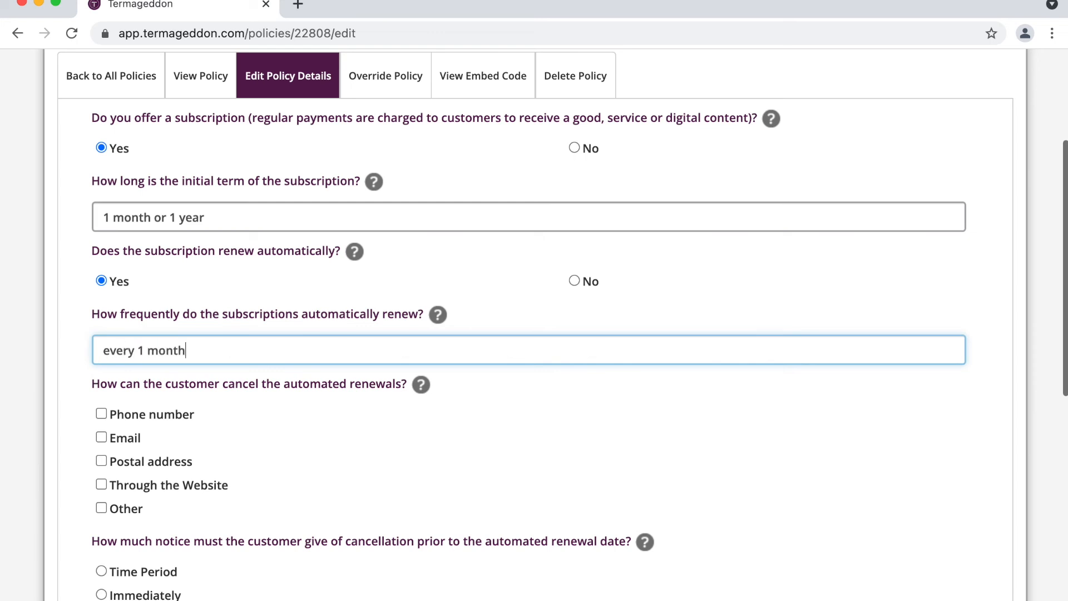
type(" or every 1 year, depending ")
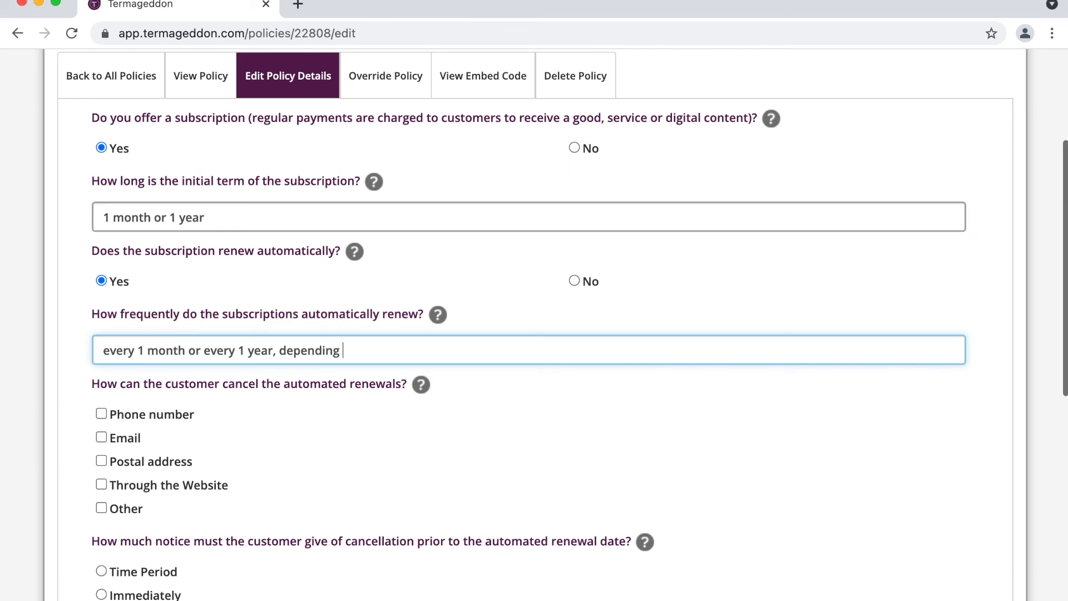
type("on your subscription plan")
key("BackSpace")
key("BackSpace")
key("BackSpace")
type("plan")
Step: Allow renewal cancellation through the Website or by email, entering the site's contact email address
scroll(534, 323, "down", 3)
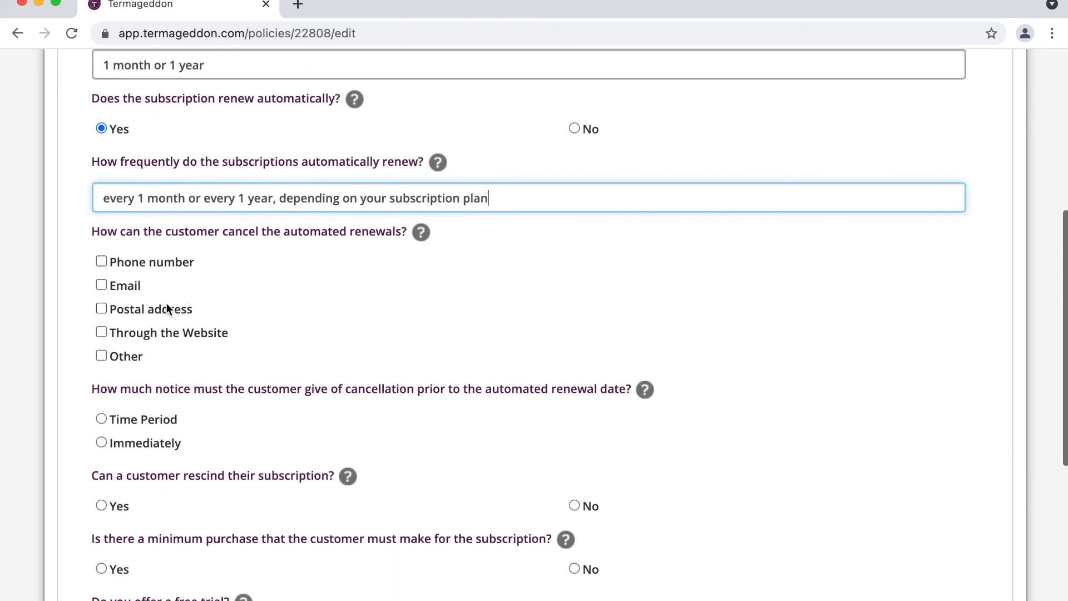
left_click(162, 331)
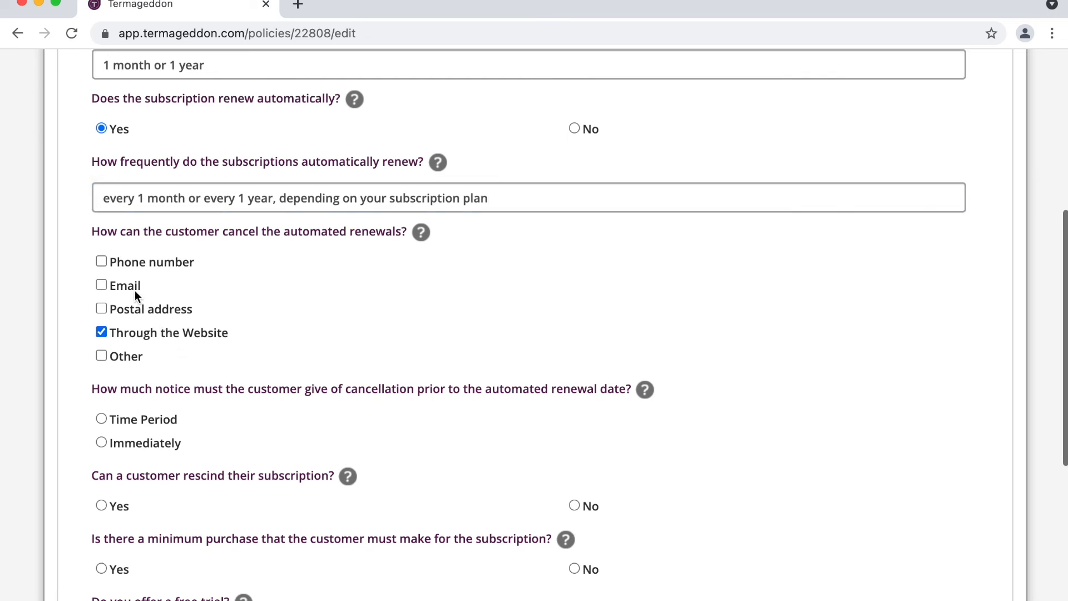
left_click(135, 288)
left_click(142, 316)
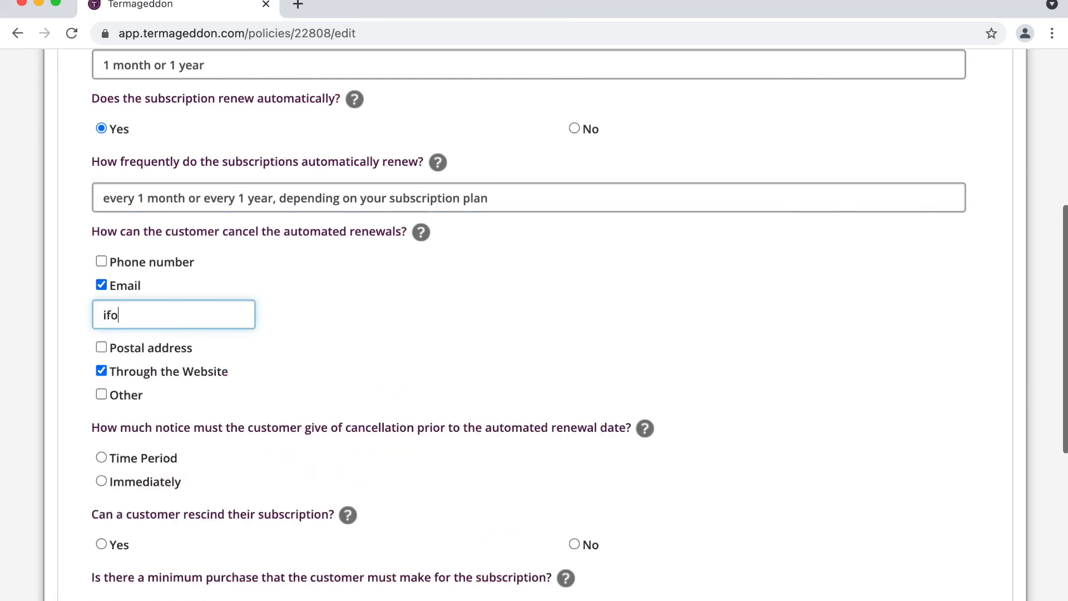
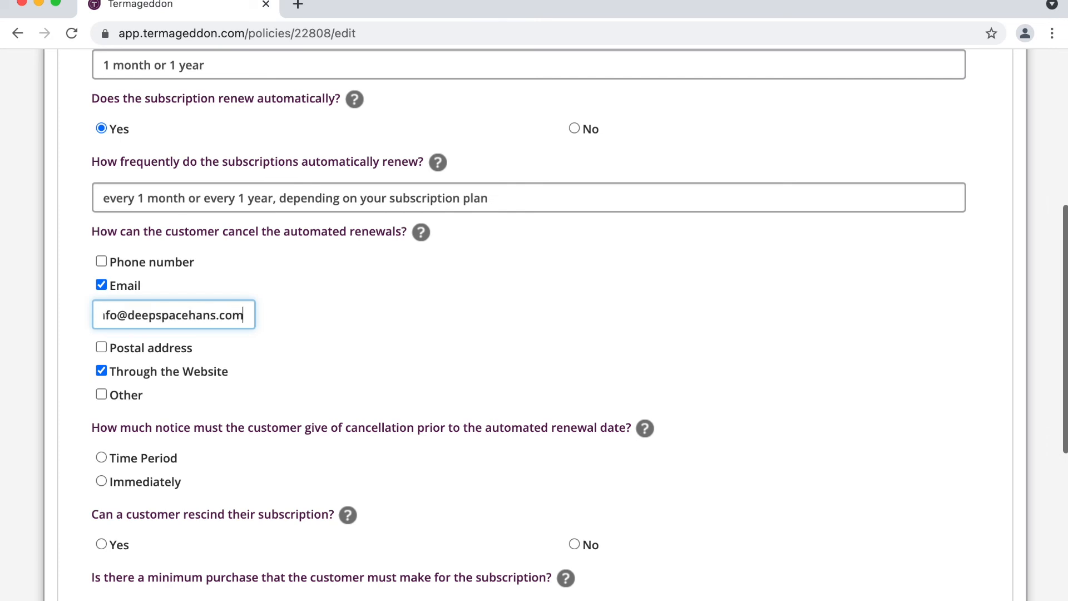
scroll(196, 326, "down", 2)
scroll(196, 325, "down", 2)
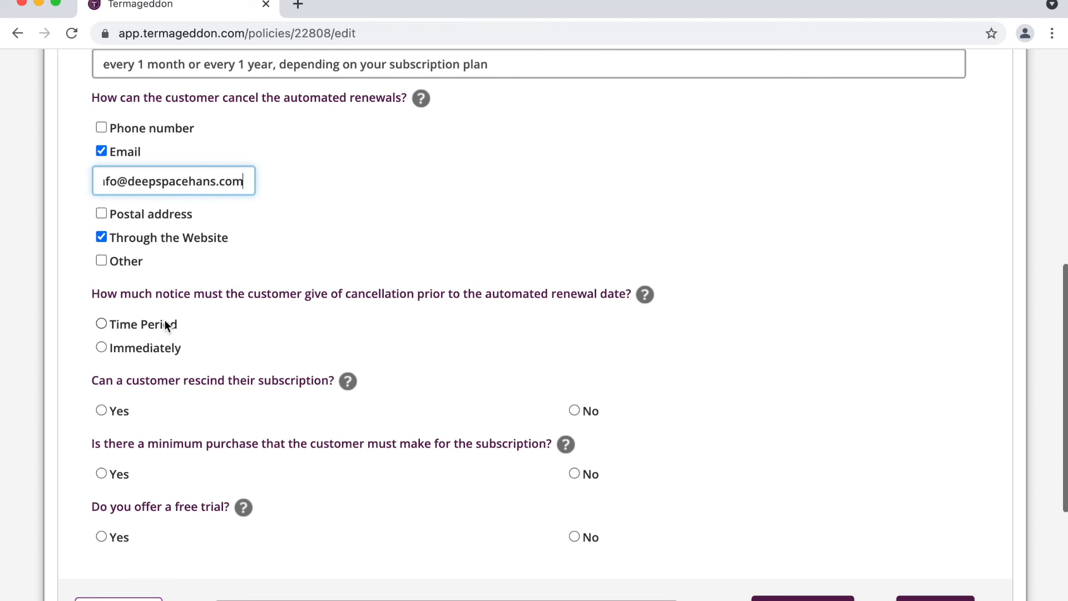
scroll(166, 326, "down", 1)
Step: Require a notice period of 1 before subscription renewal
left_click(162, 296)
type("1")
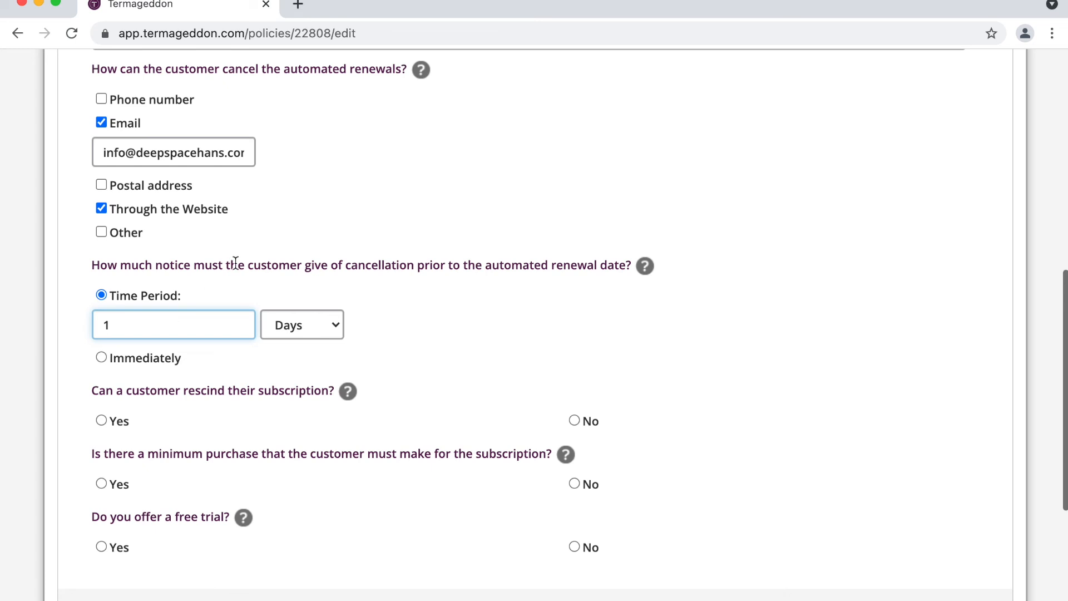
scroll(235, 263, "down", 1)
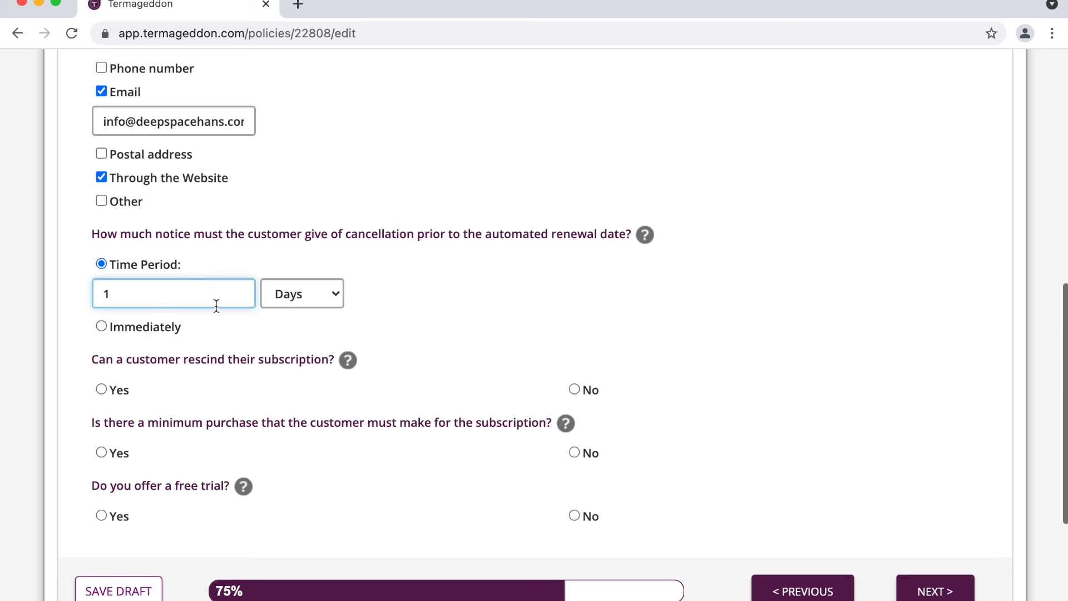
scroll(215, 306, "down", 2)
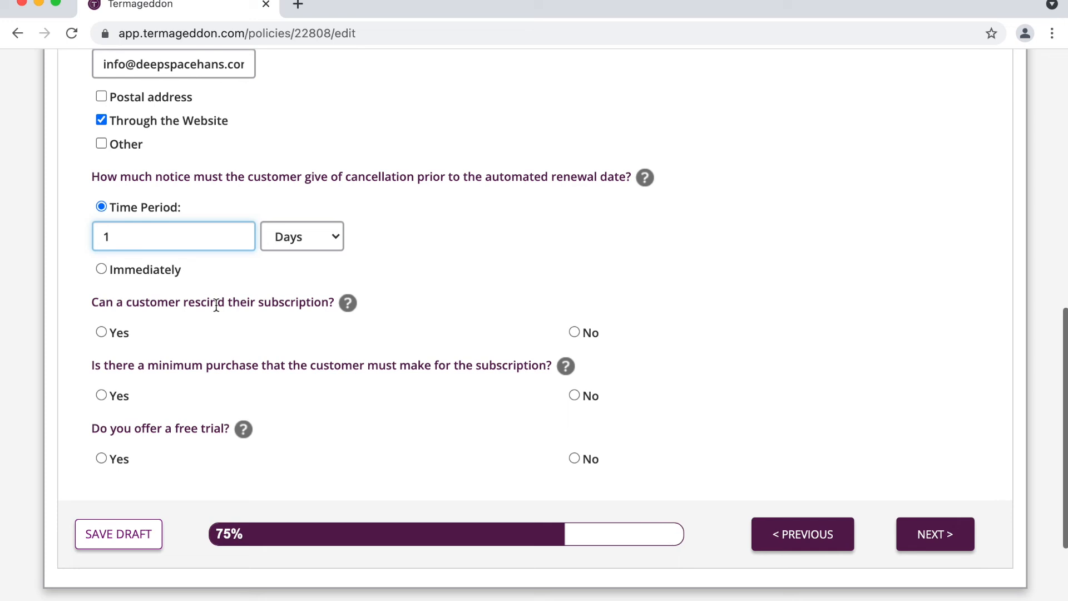
scroll(217, 305, "down", 2)
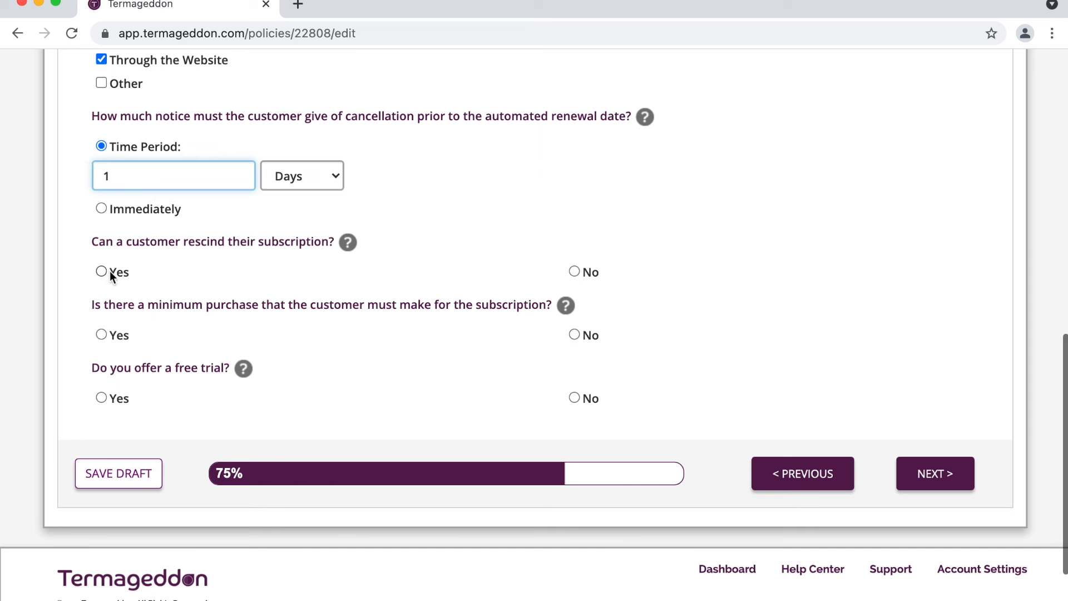
Step: Answer No to rescinding, minimum purchase and free trial, then continue to the next page
left_click(575, 272)
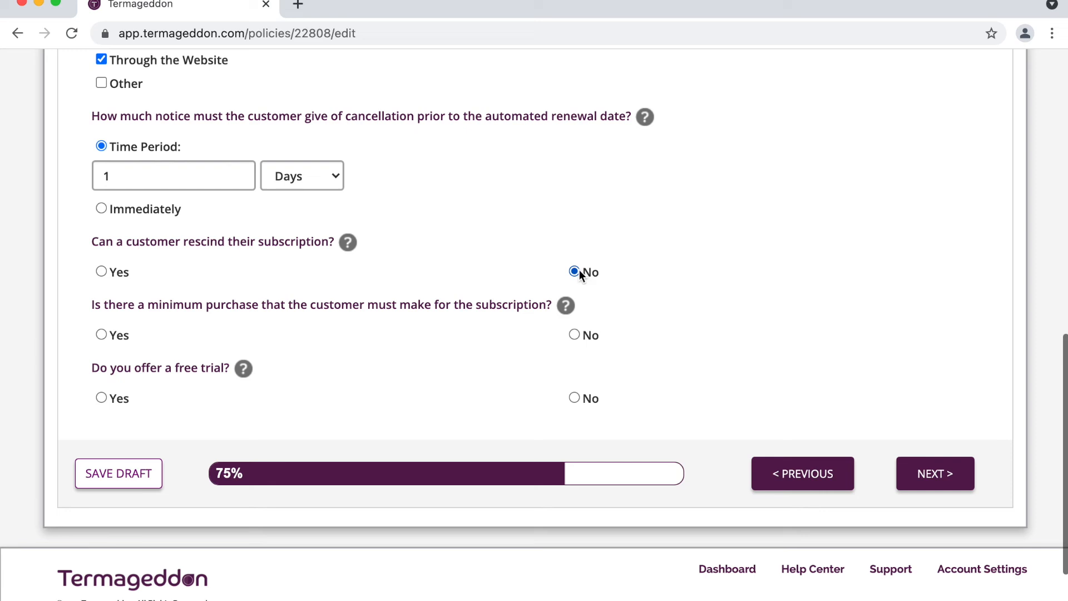
triple_click(210, 244)
scroll(210, 245, "down", 1)
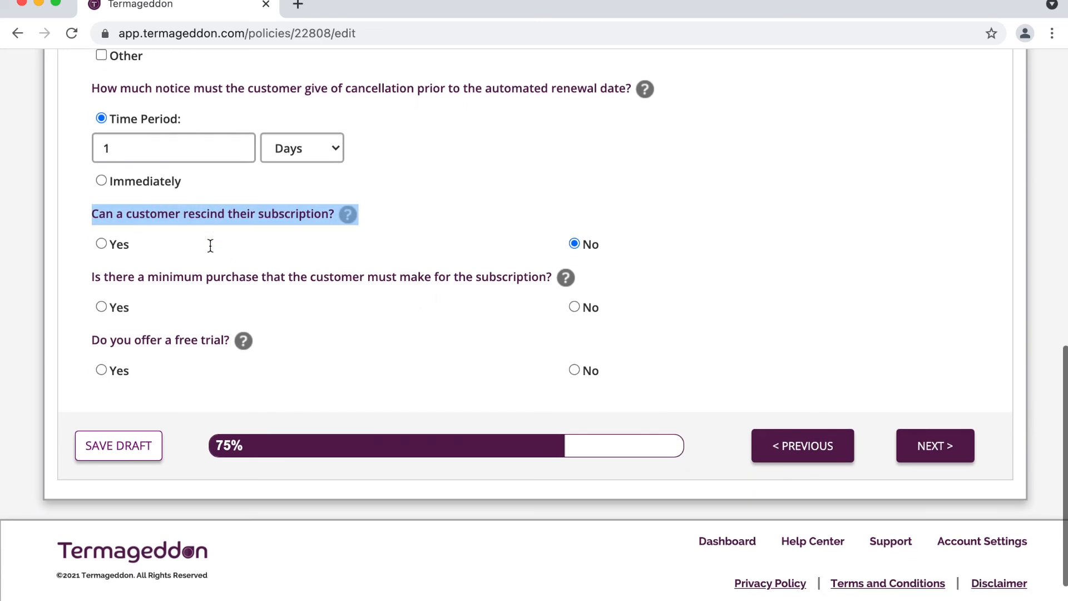
scroll(256, 251, "down", 1)
left_click(258, 251)
triple_click(258, 250)
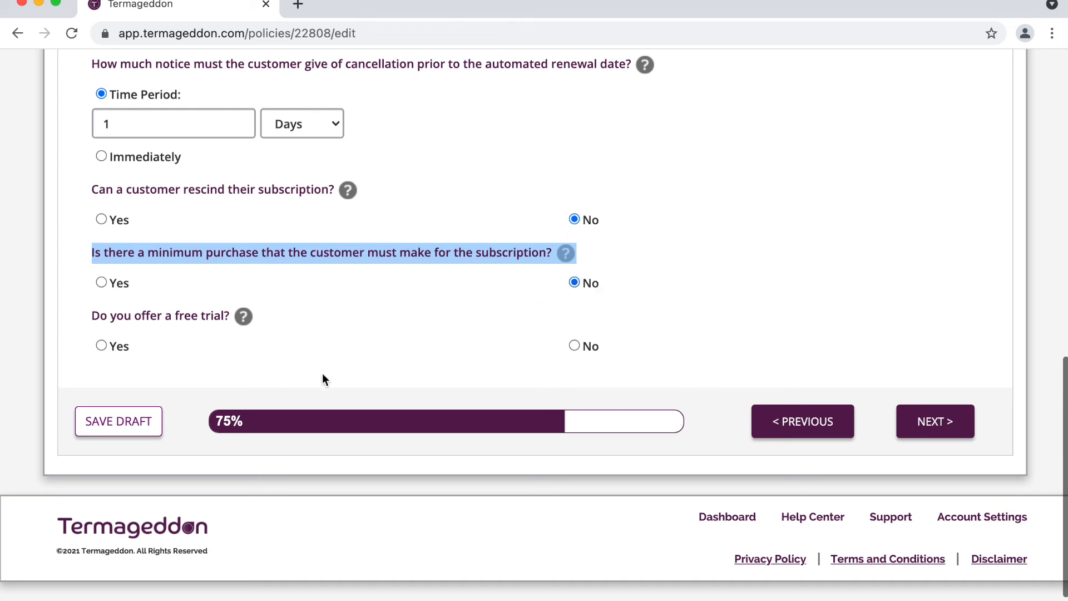
left_click(153, 323)
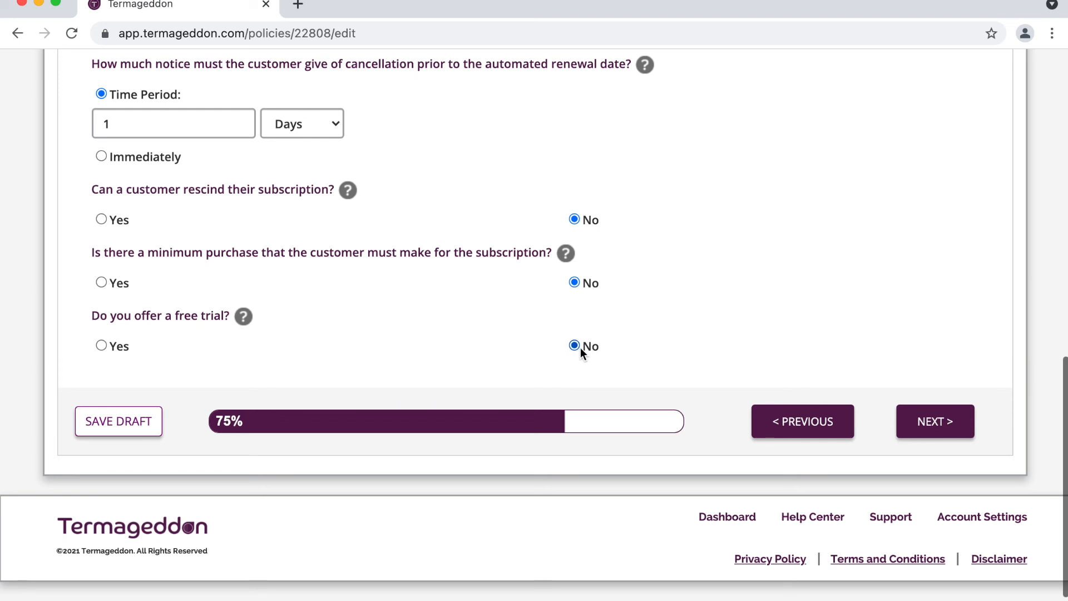
left_click(923, 428)
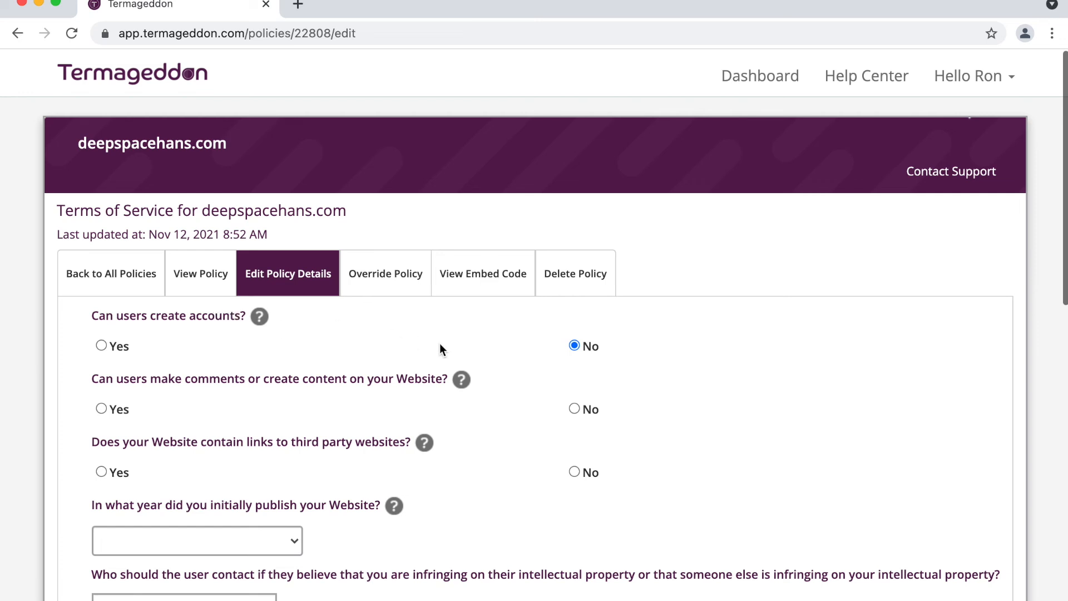
Step: Answer Yes to user accounts, closable by contacting us or through the Website
left_click(115, 346)
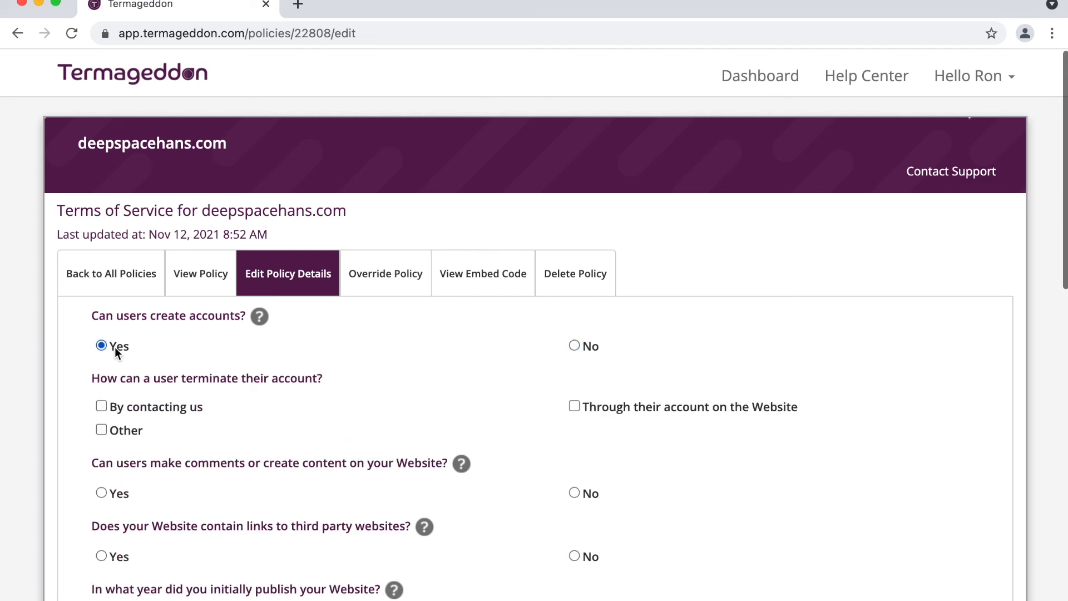
left_click(179, 407)
left_click(666, 409)
scroll(283, 376, "down", 2)
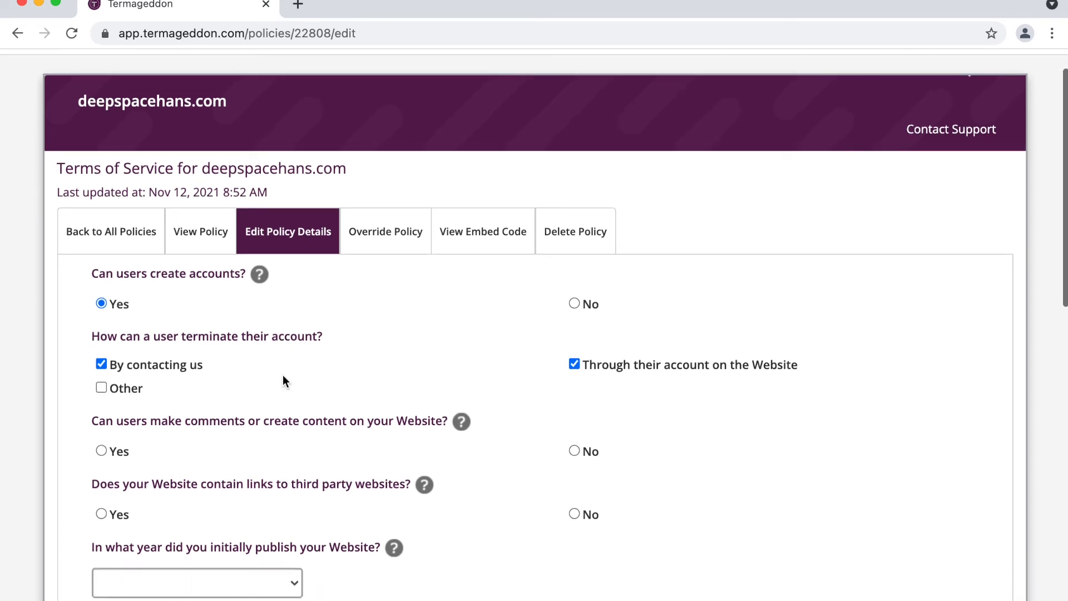
scroll(268, 398, "down", 5)
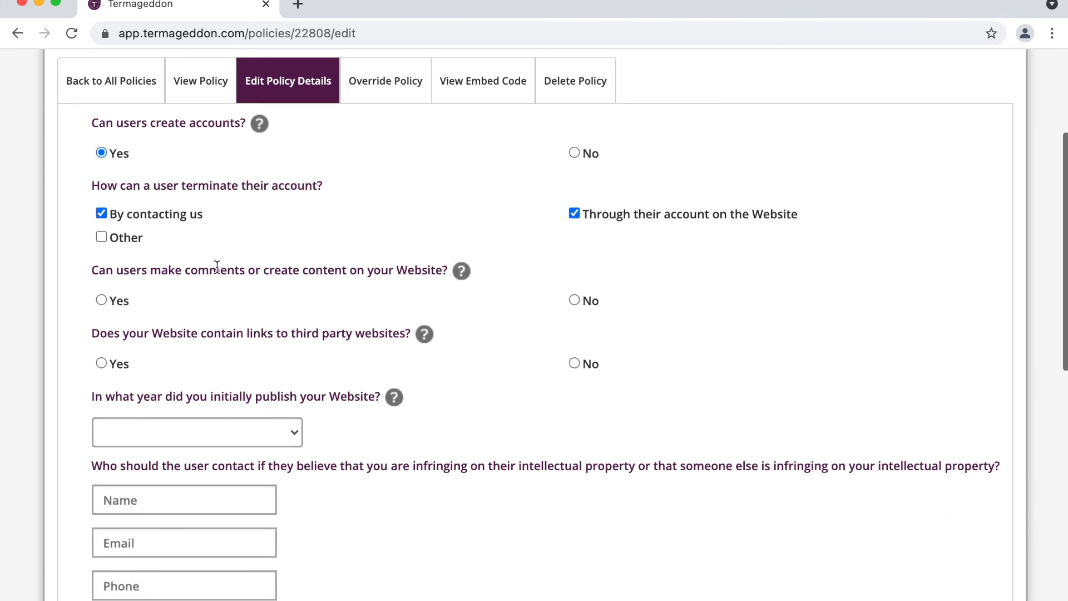
Step: Answer Yes to users posting content and to prohibiting certain content types
left_click(106, 301)
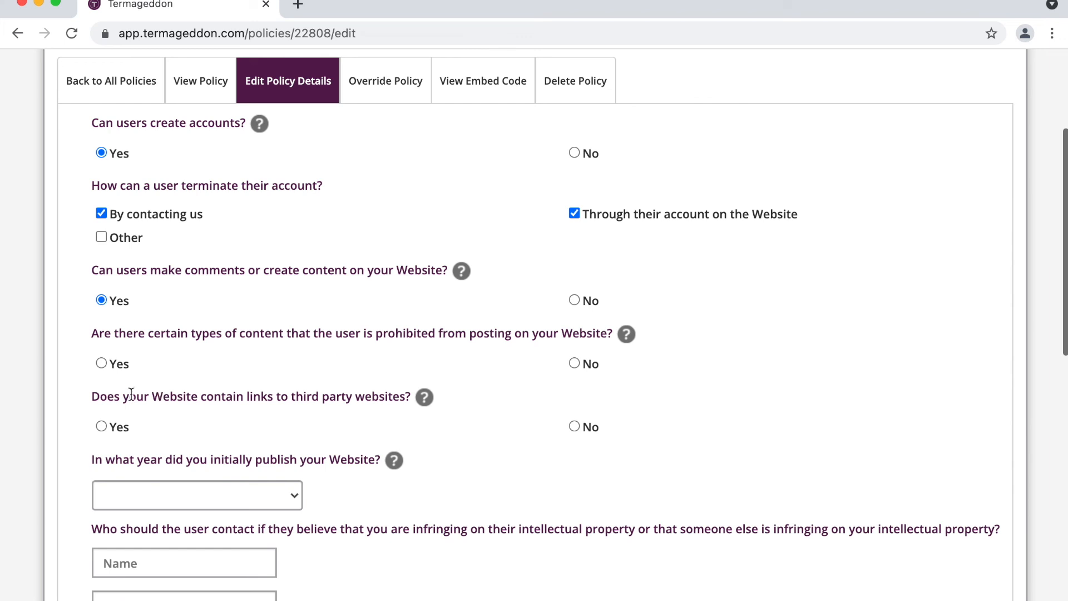
left_click(116, 366)
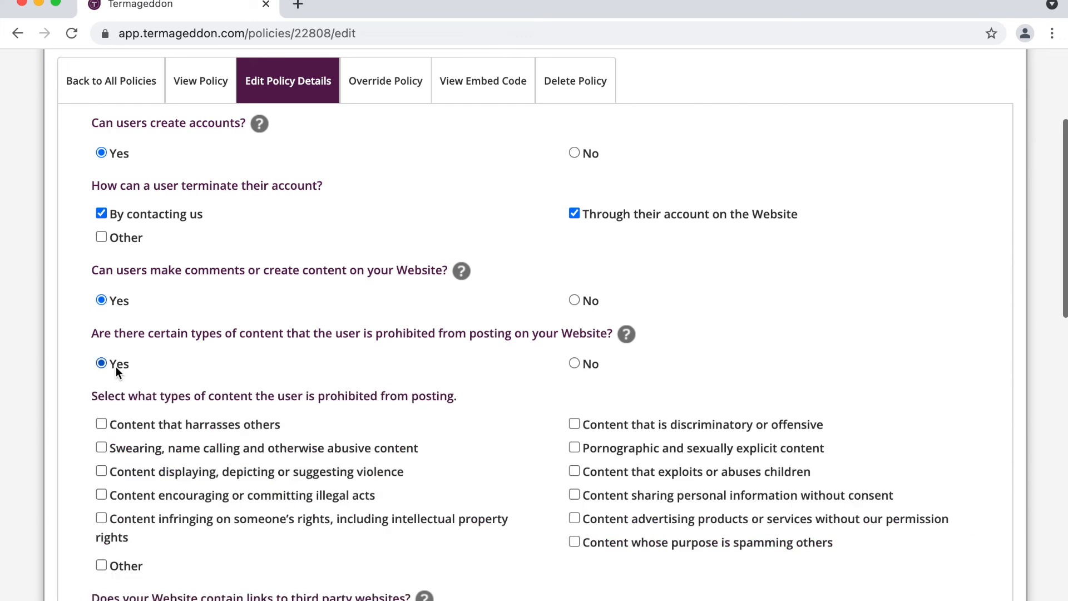
scroll(270, 349, "down", 2)
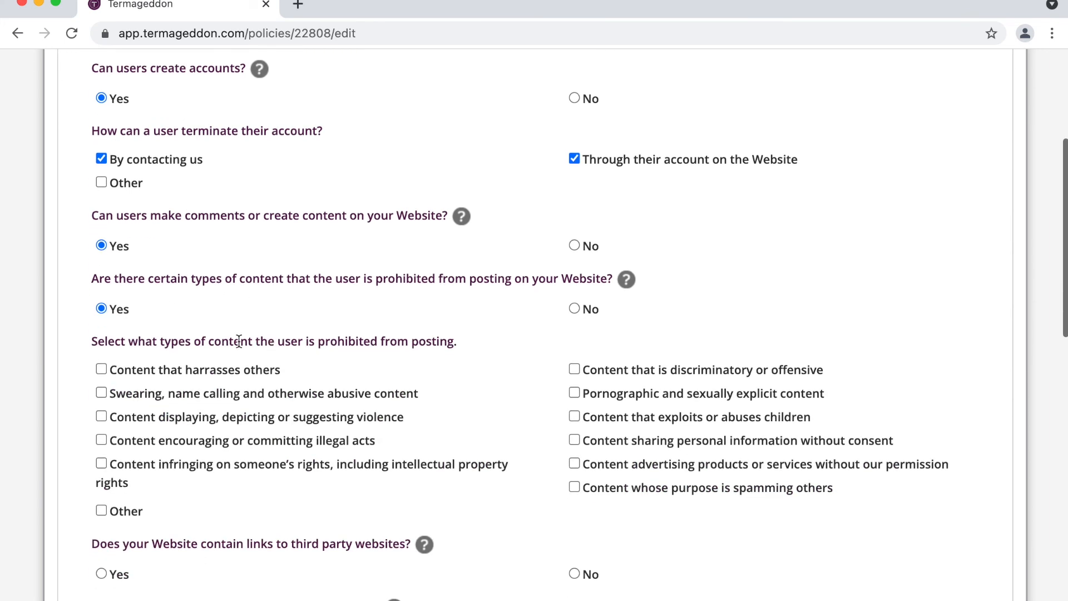
double_click(215, 218)
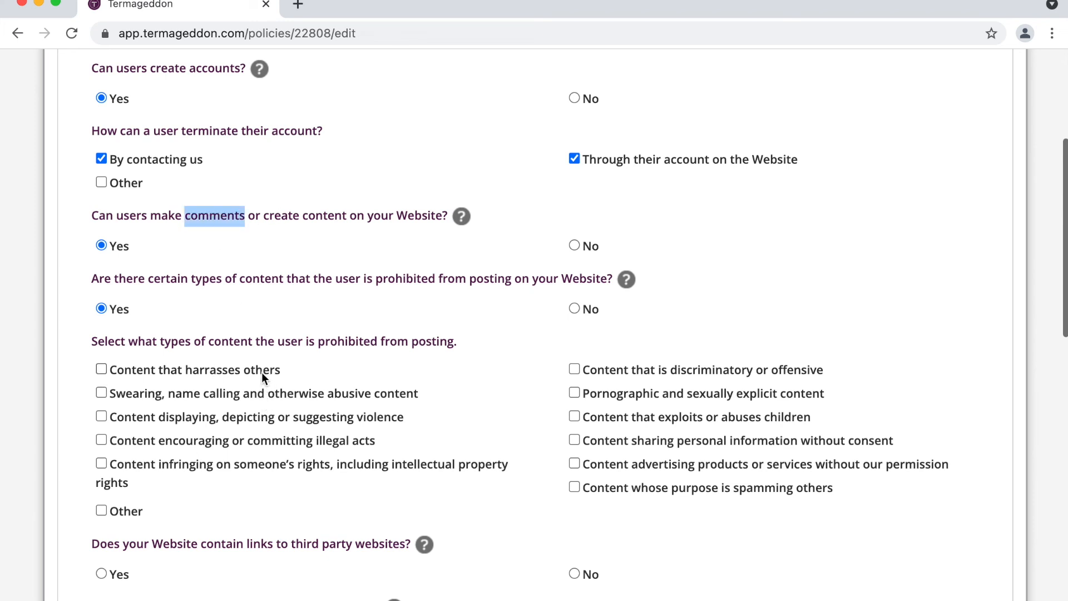
left_click(251, 338)
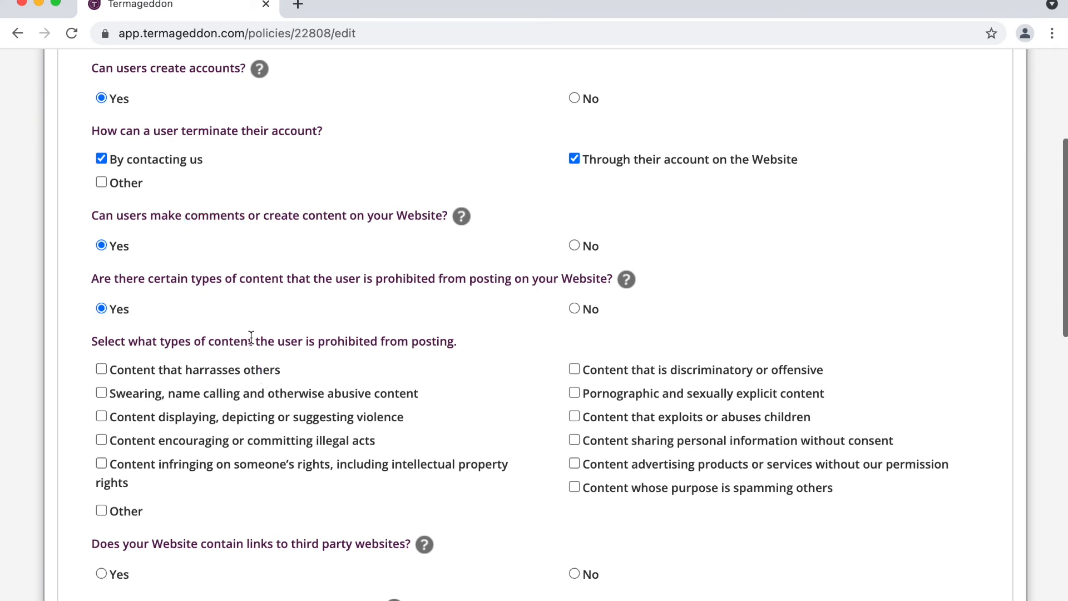
Step: Tick every prohibited content type except Other, from harassment and violence to spam and advertising
left_click(221, 363)
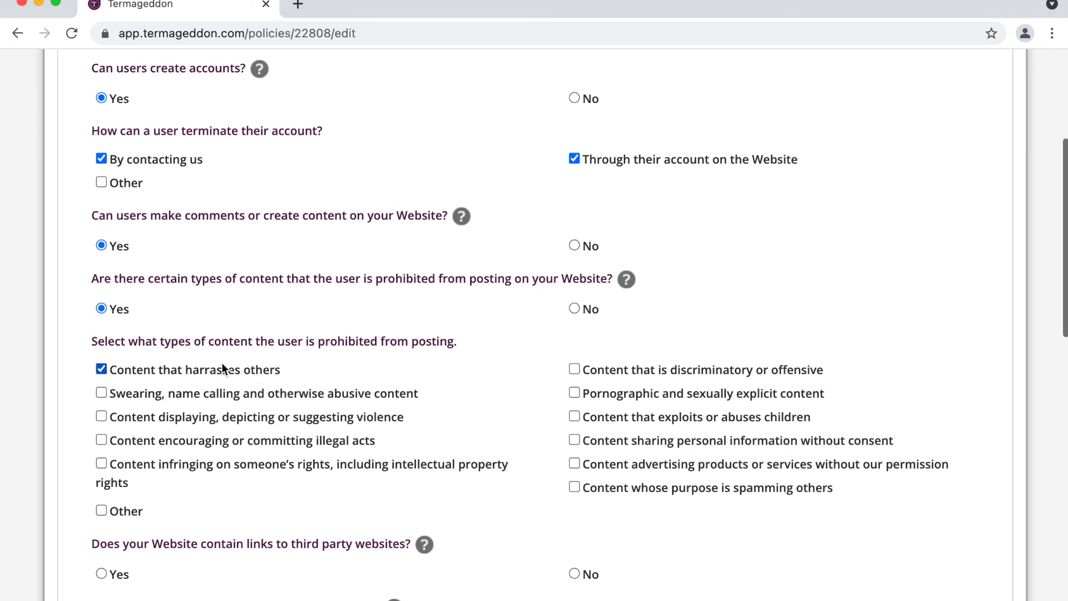
left_click(213, 398)
left_click(213, 418)
left_click(213, 439)
left_click(216, 468)
left_click(628, 369)
left_click(626, 395)
left_click(621, 421)
left_click(619, 436)
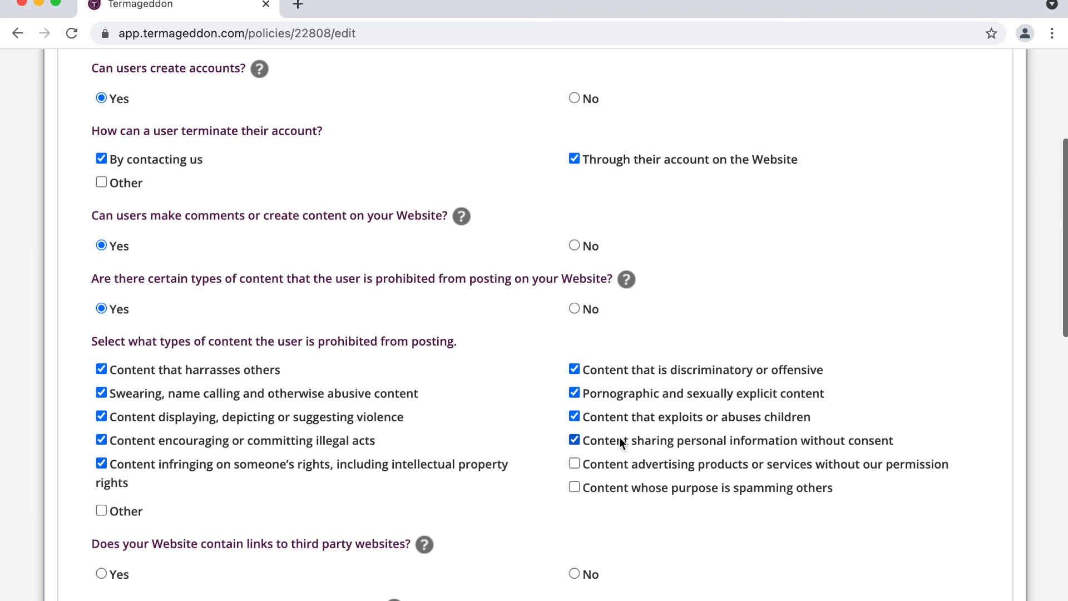
left_click(630, 489)
left_click(642, 467)
Step: Answer Yes to linking to third-party websites and set the first publication year to 2021
scroll(432, 344, "down", 5)
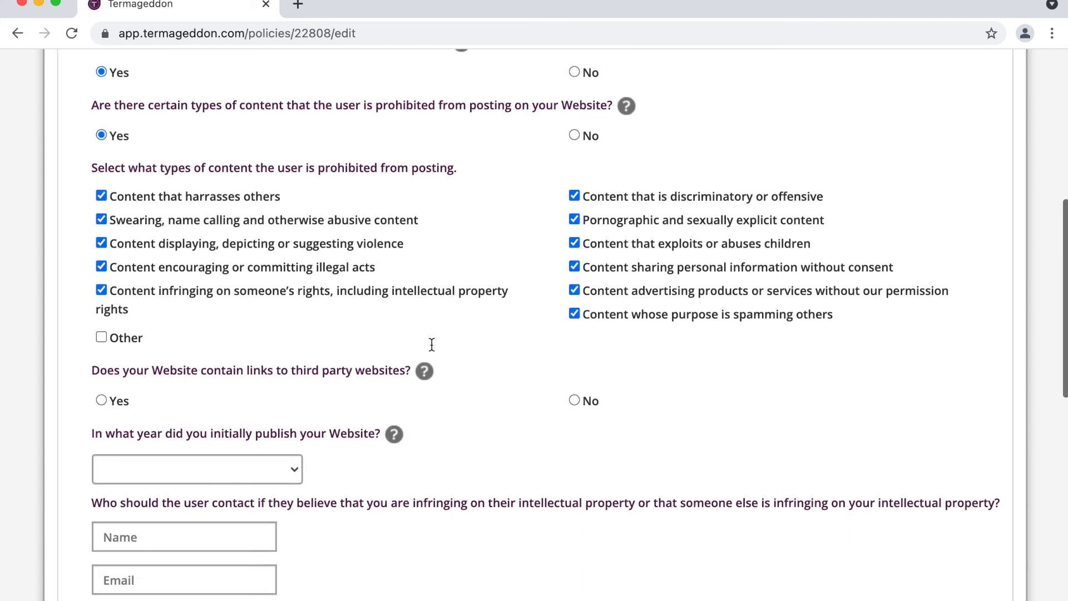
triple_click(280, 297)
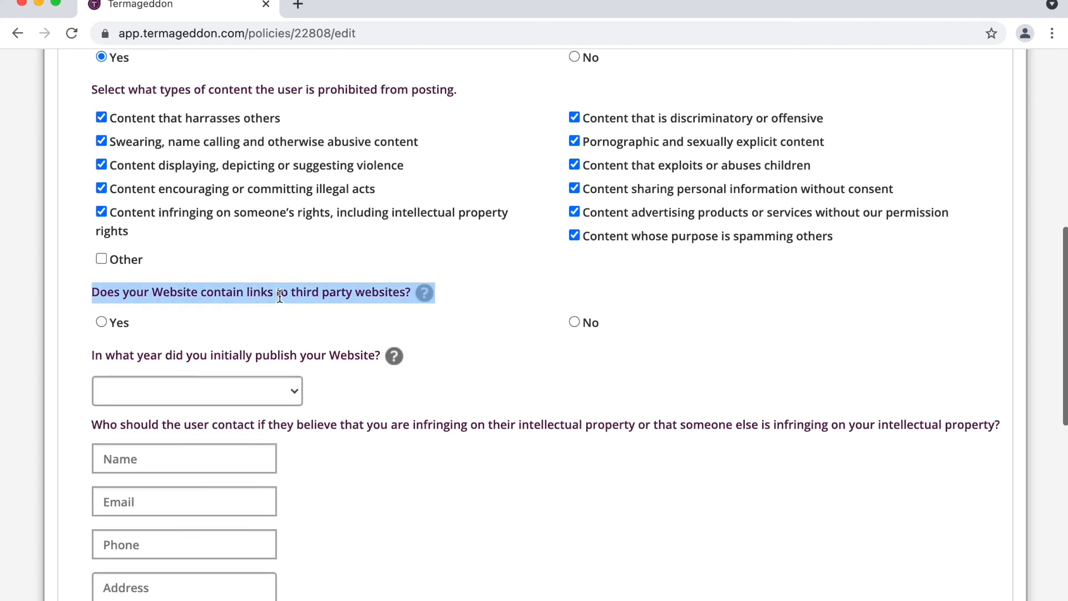
left_click(101, 323)
scroll(294, 293, "down", 1)
scroll(294, 293, "down", 2)
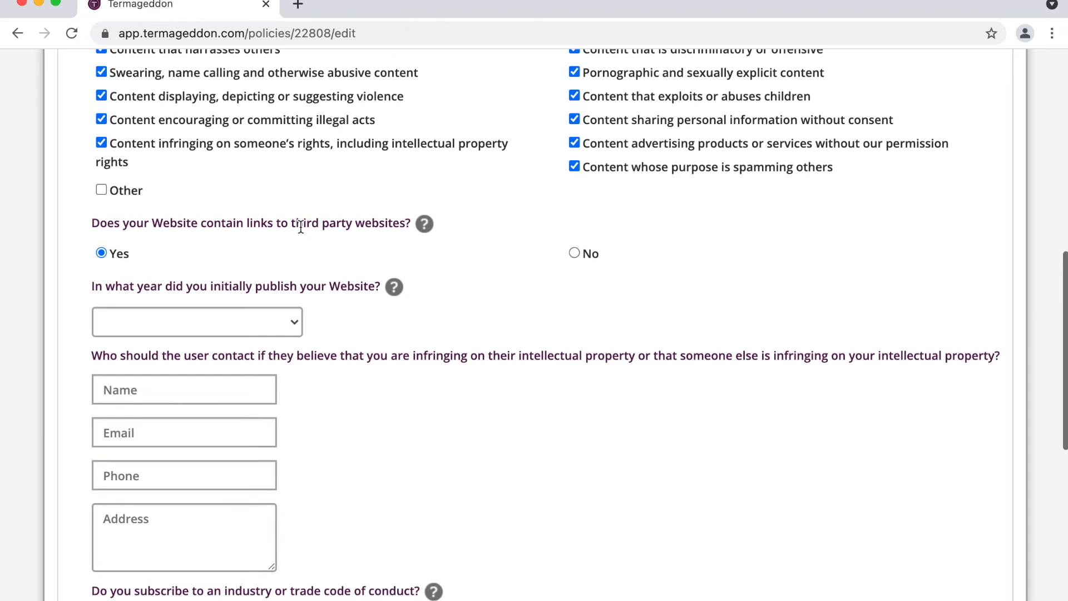
scroll(300, 227, "down", 2)
scroll(300, 227, "down", 1)
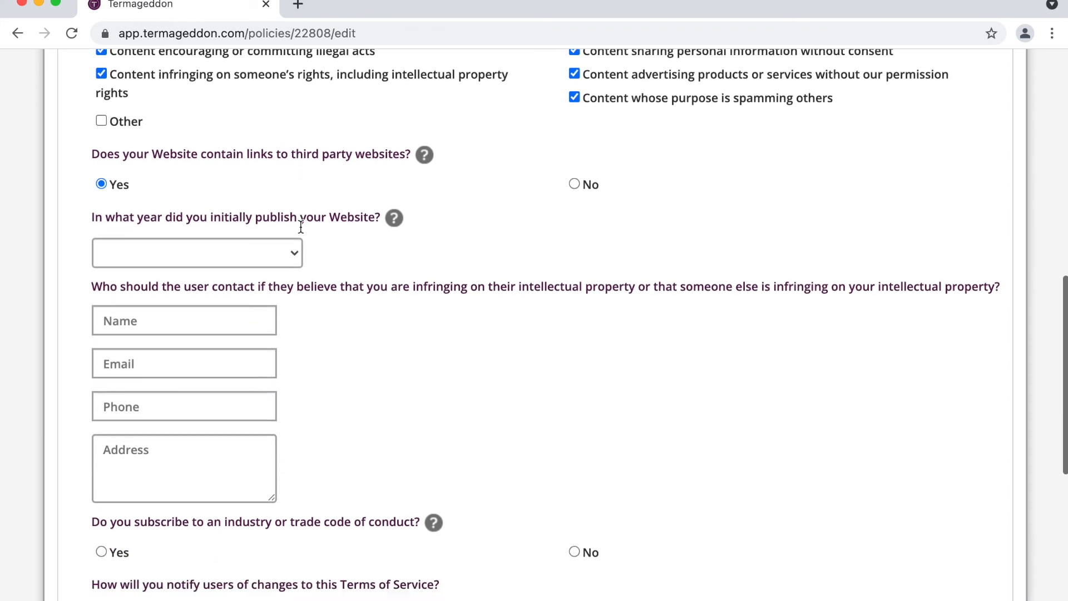
left_click(280, 252)
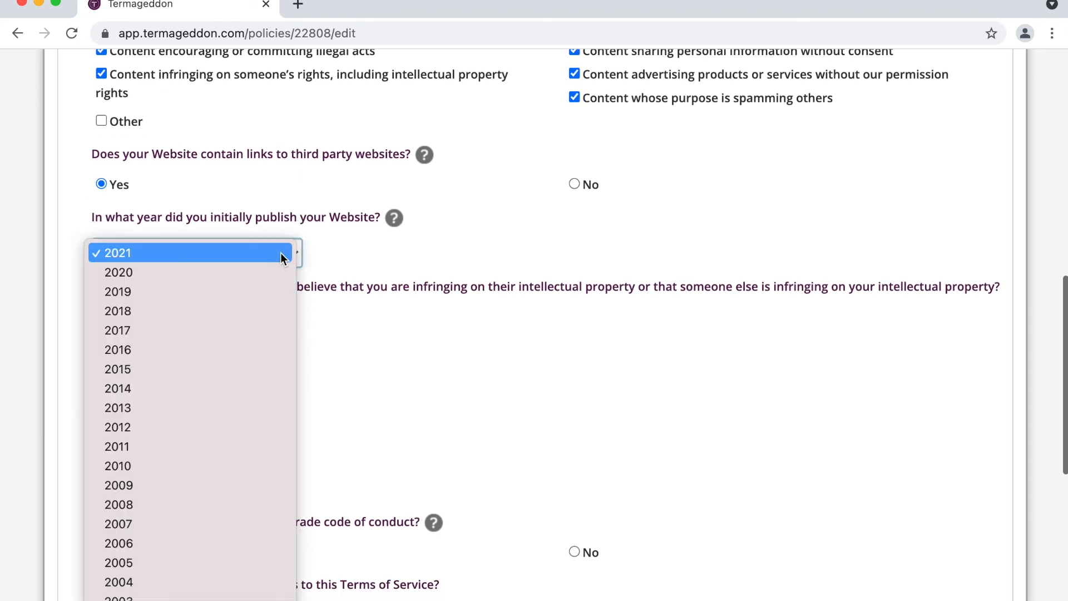
left_click(281, 257)
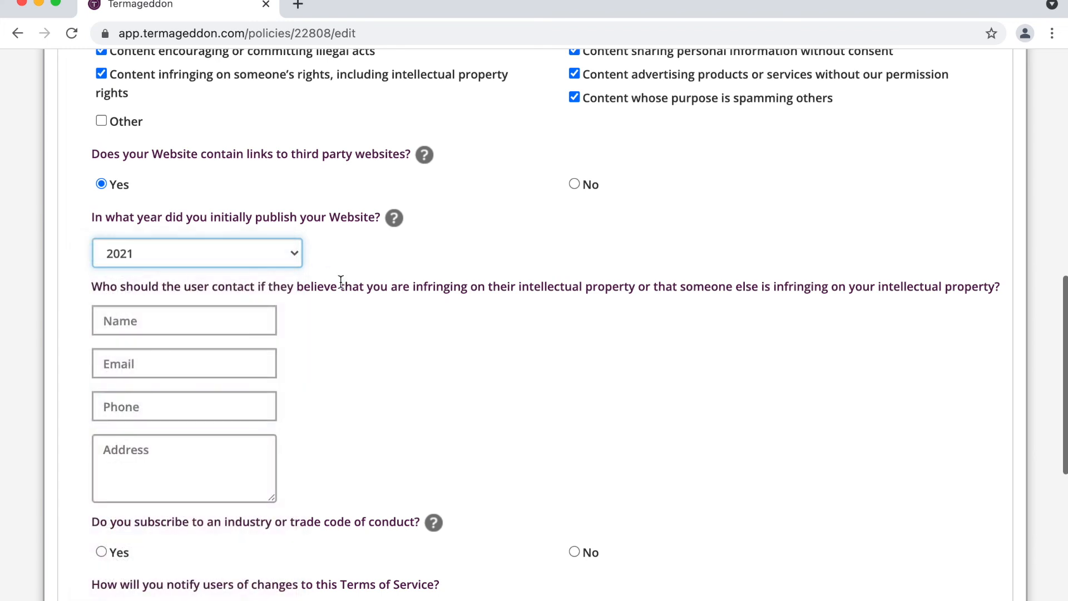
scroll(341, 282, "down", 2)
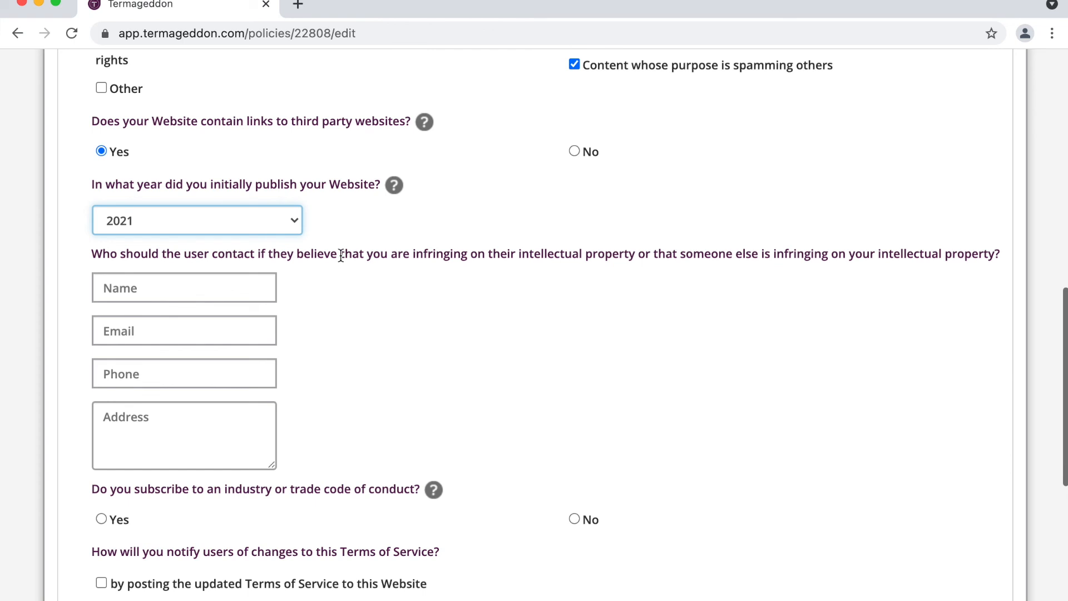
triple_click(342, 255)
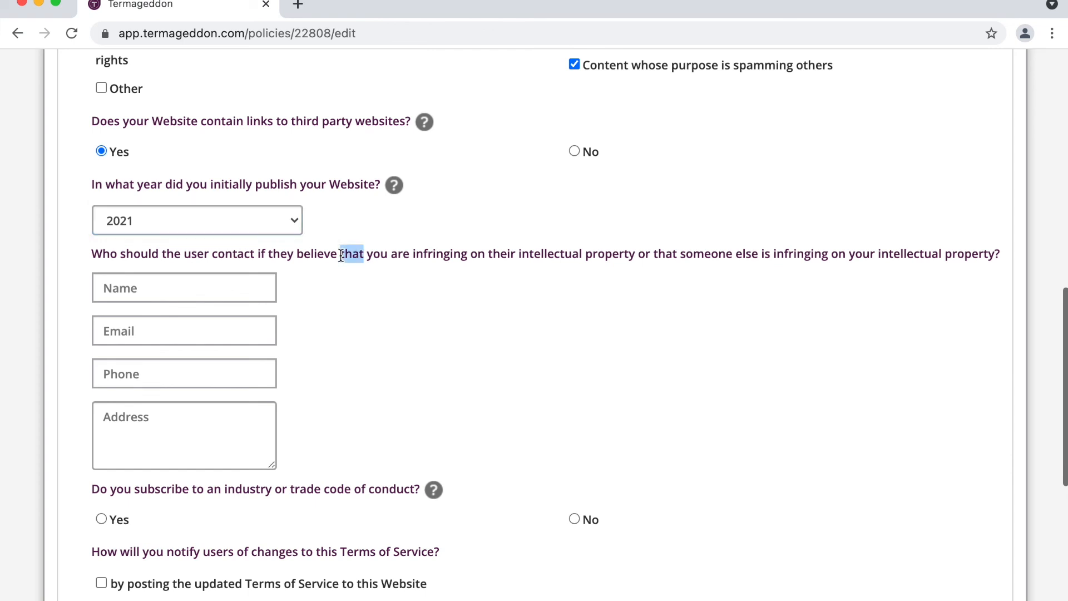
left_click(365, 274)
left_click(245, 278)
type("Ron Swanson")
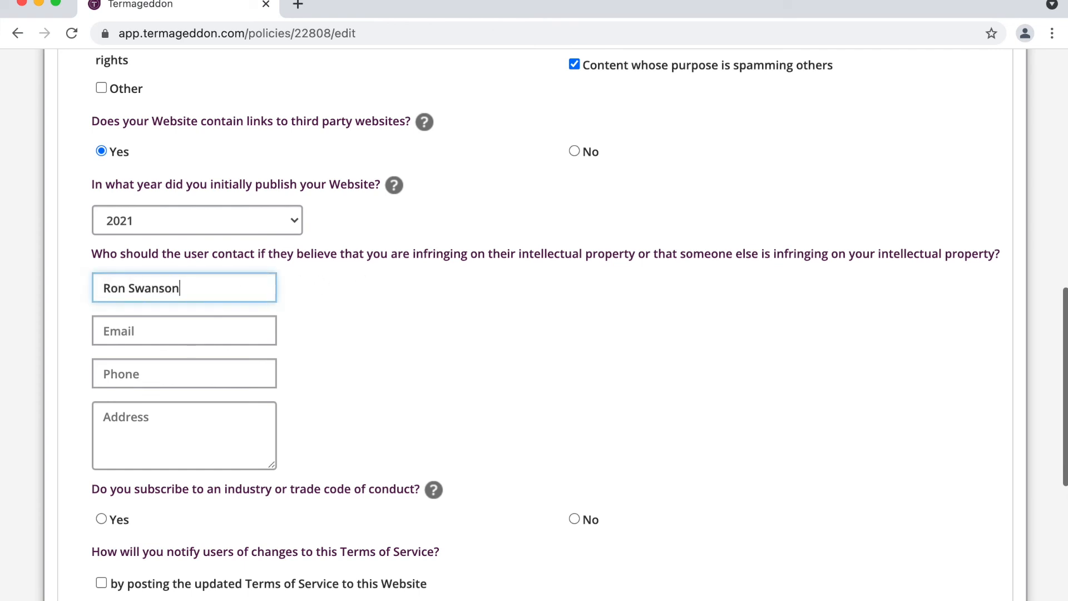
key("Tab")
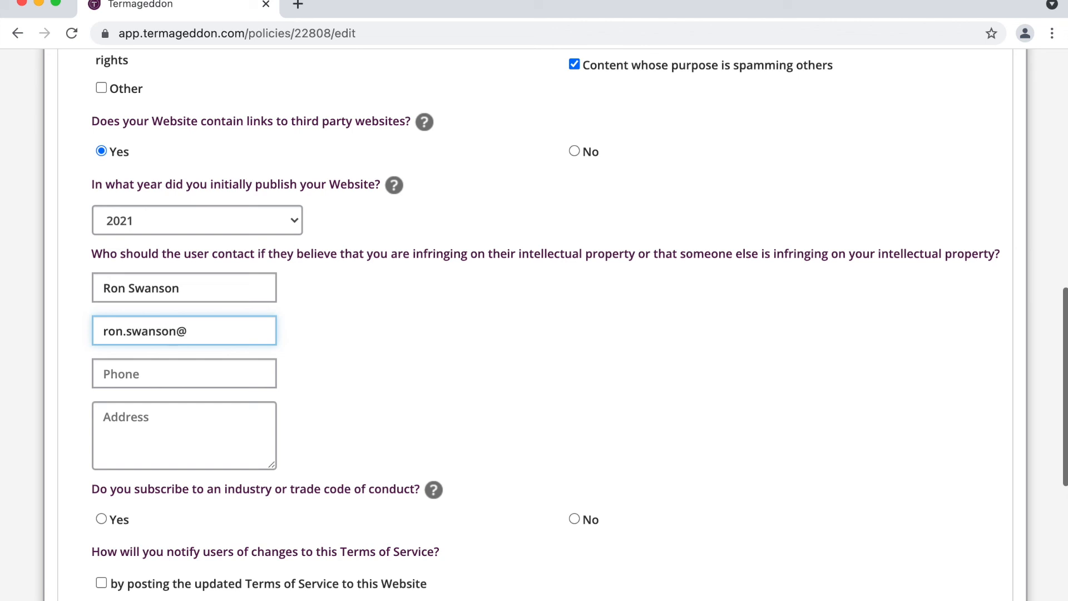
key("Tab")
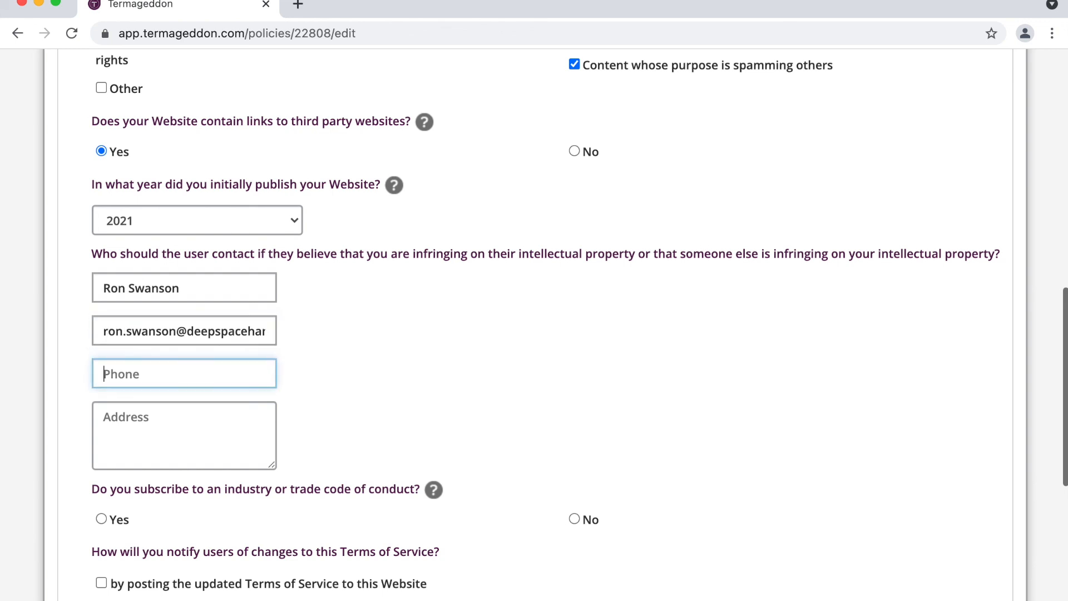
type("555-555-5555")
key("Tab")
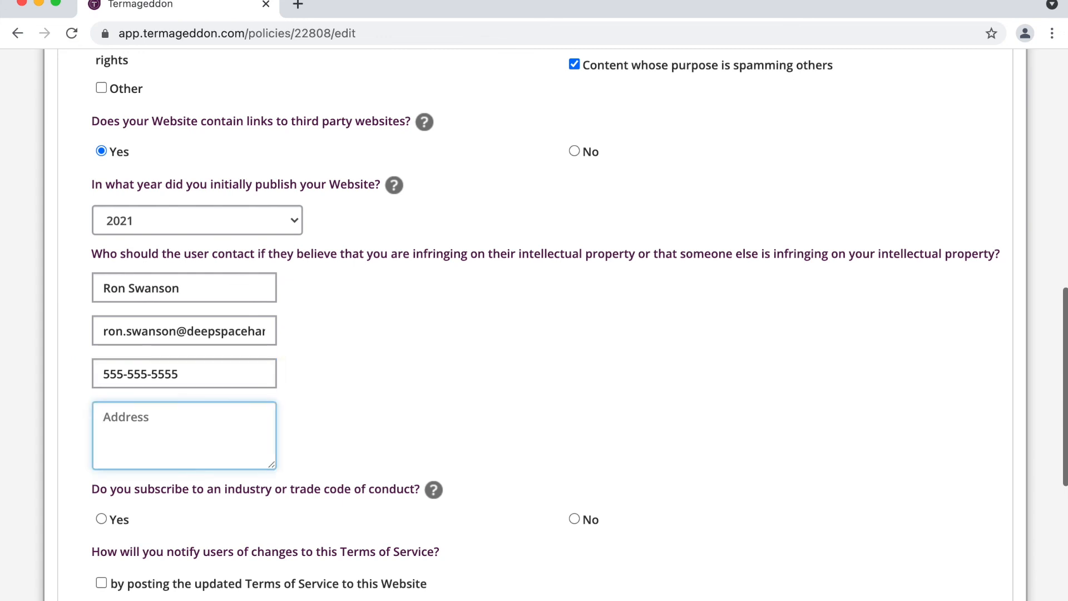
type("123 Fake St")
key("Return")
type("Chicago, IL")
key("Return")
type("60606")
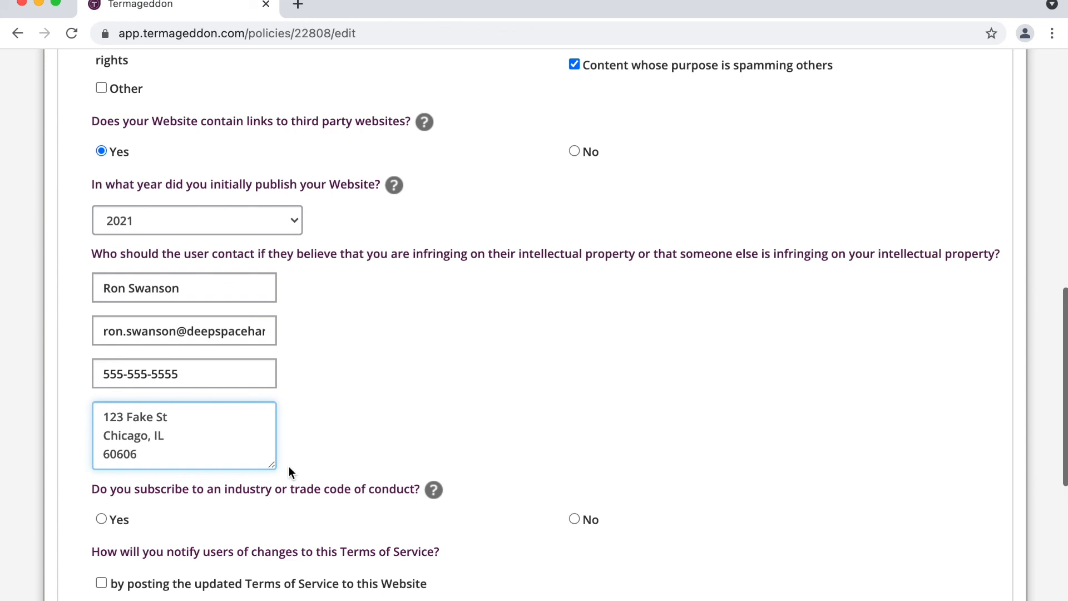
left_click_drag(308, 463, 76, 261)
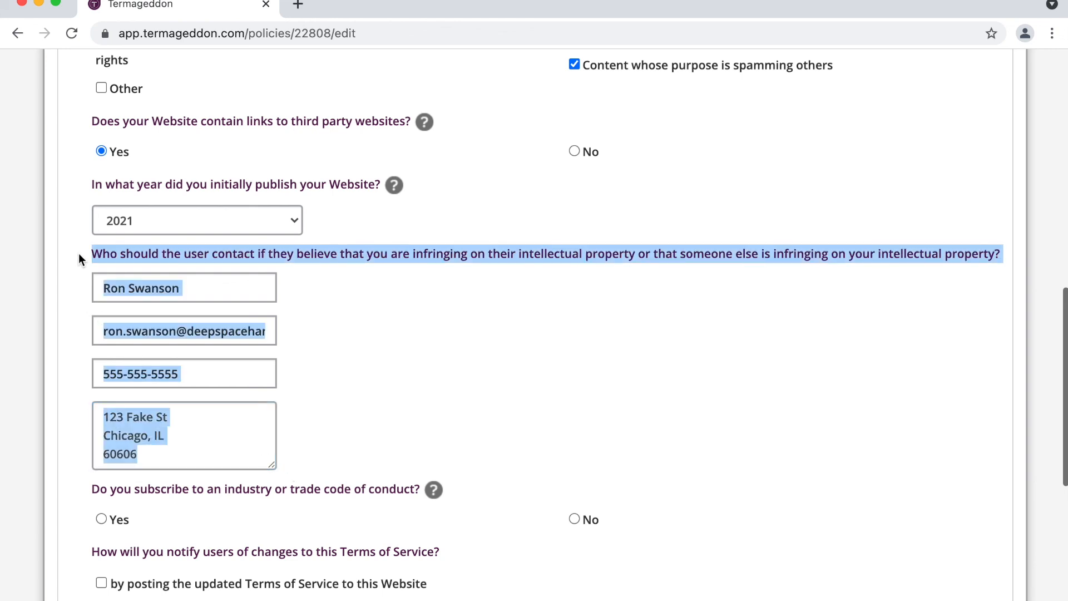
left_click(79, 254)
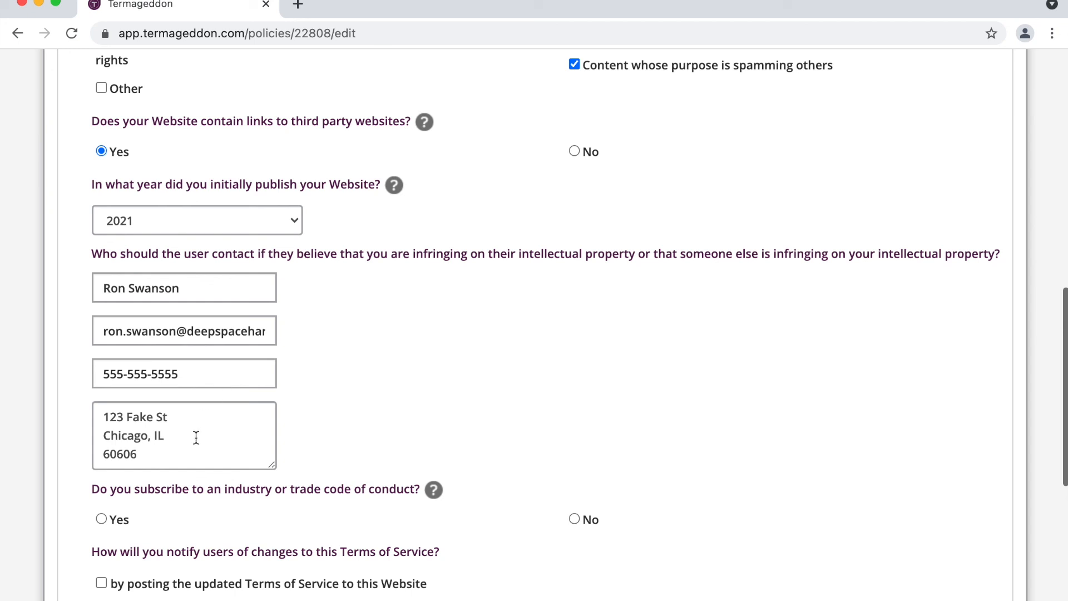
left_click_drag(195, 457, 79, 427)
type("n/a")
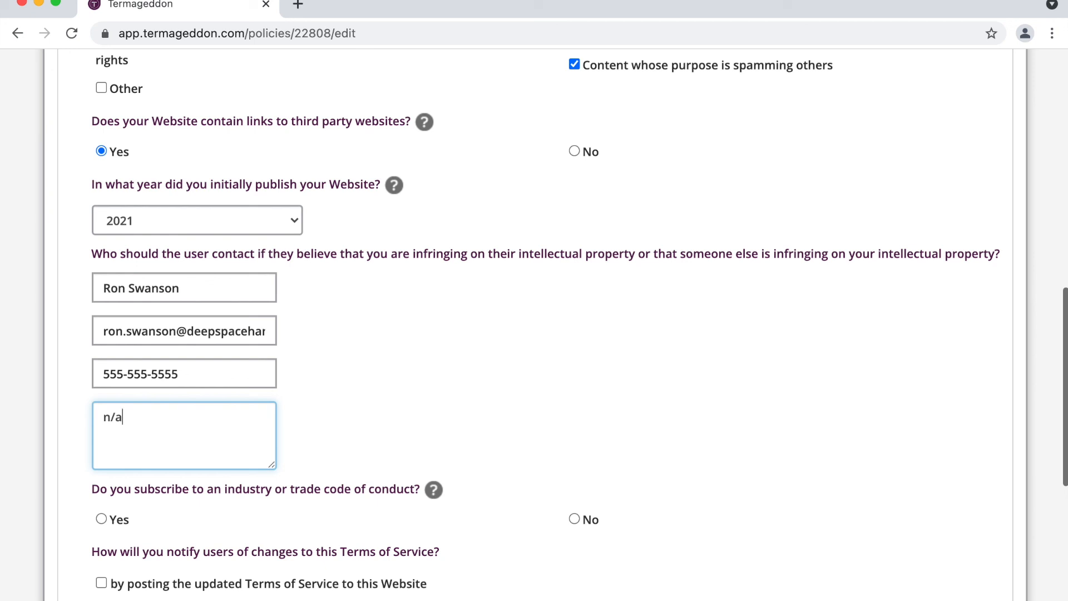
key("super+z")
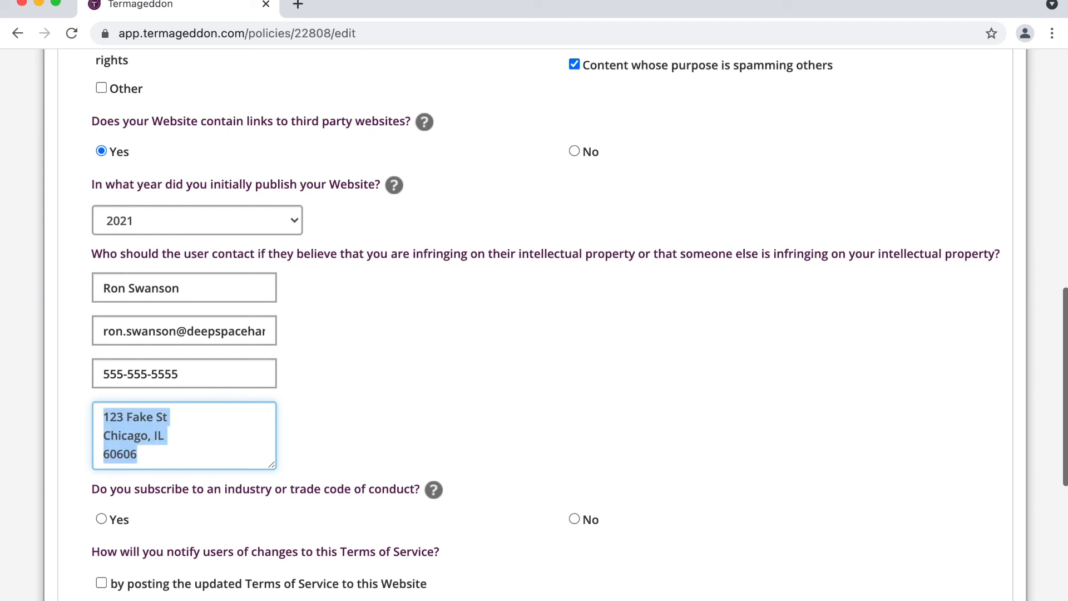
scroll(375, 362, "down", 1)
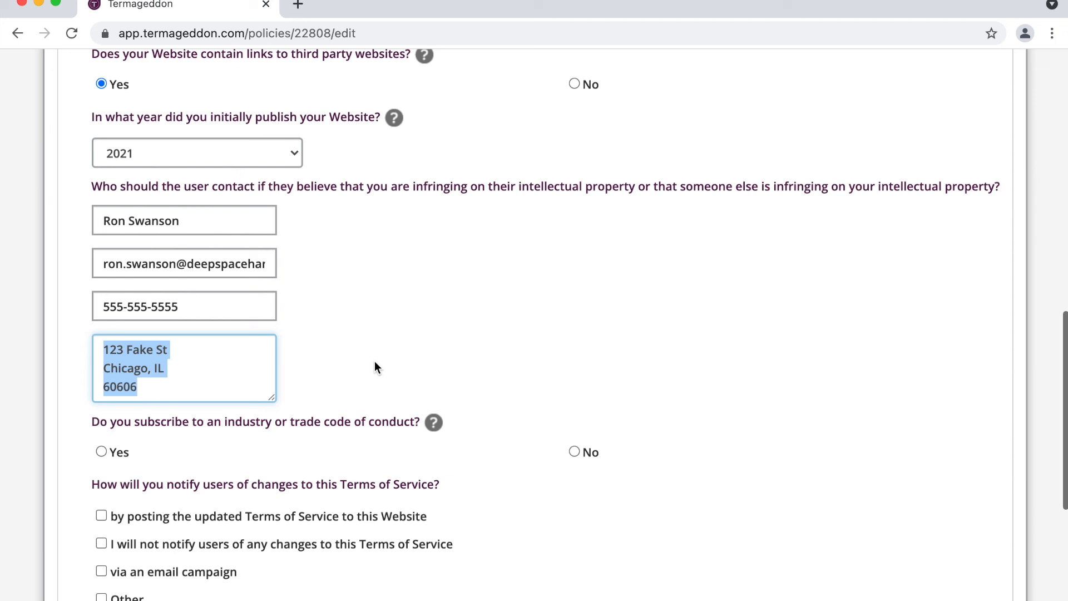
scroll(375, 362, "down", 1)
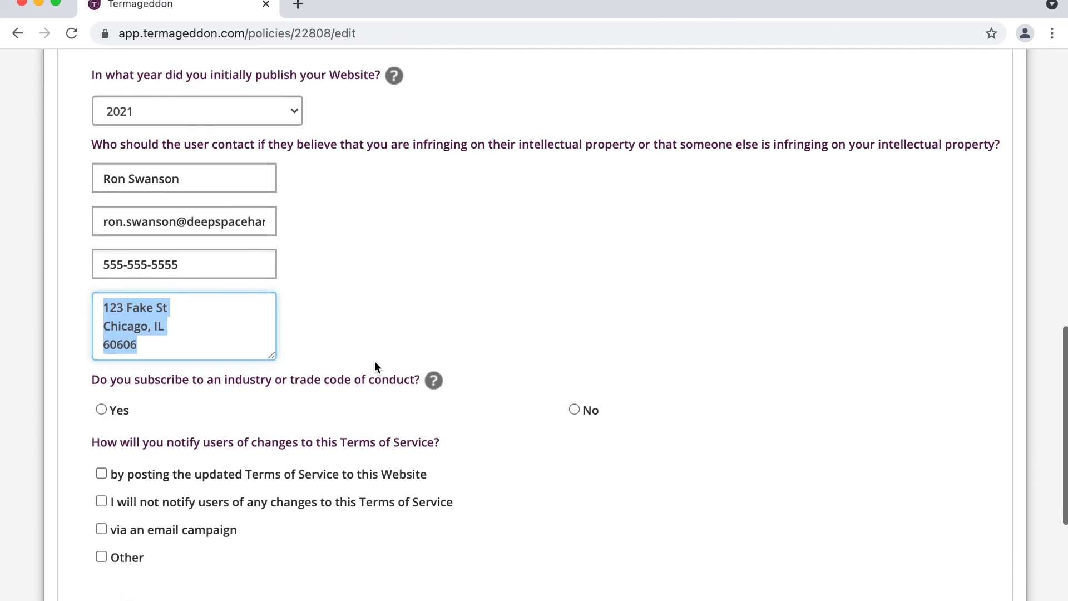
Step: Answer No to the question about following a trade or industry code of conduct
left_click(347, 381)
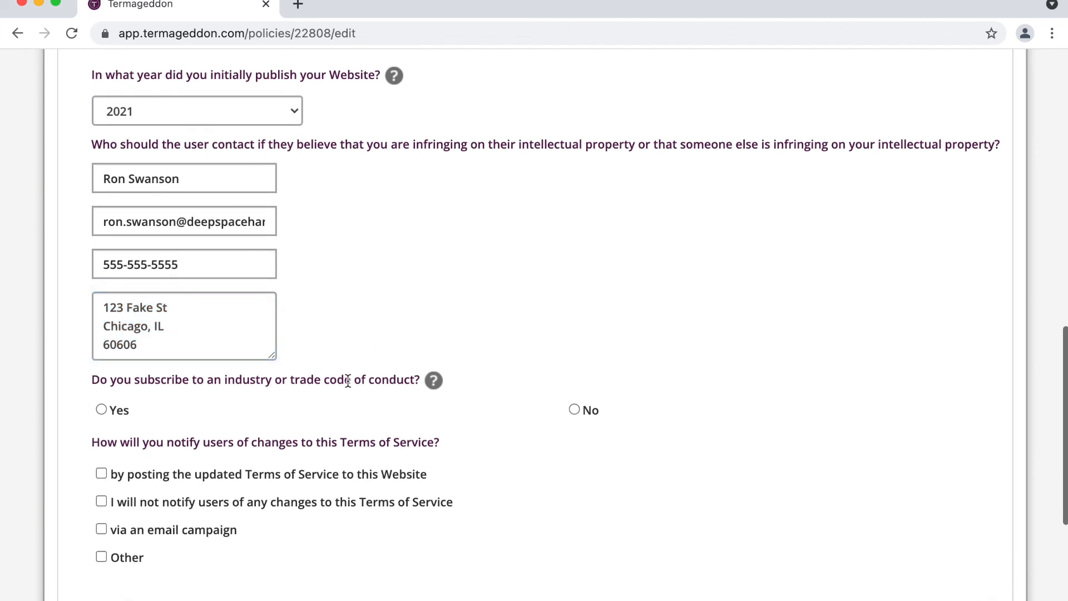
scroll(328, 400, "down", 1)
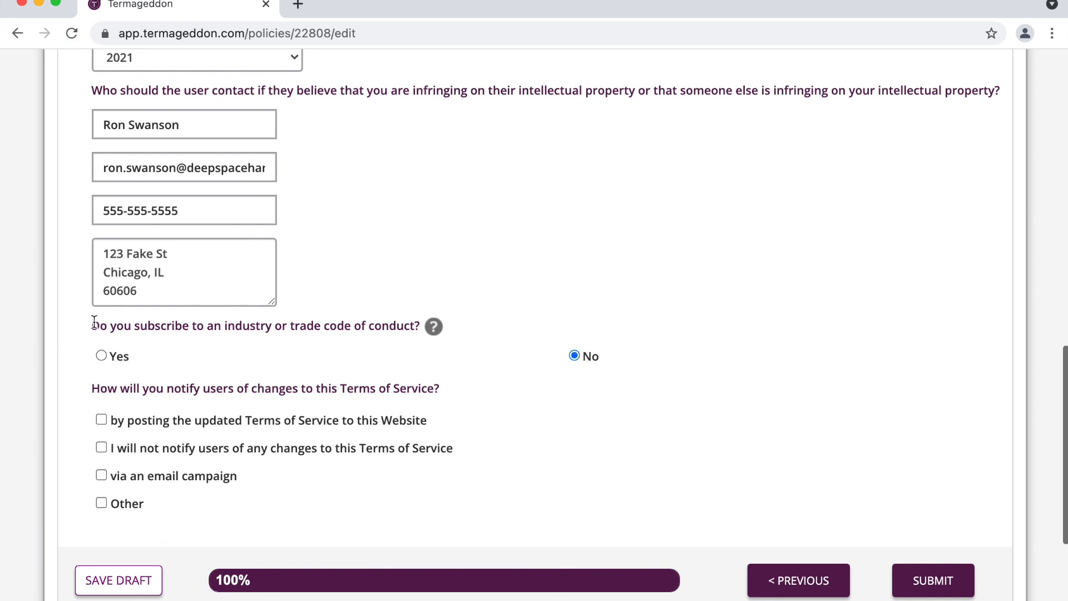
left_click(119, 359)
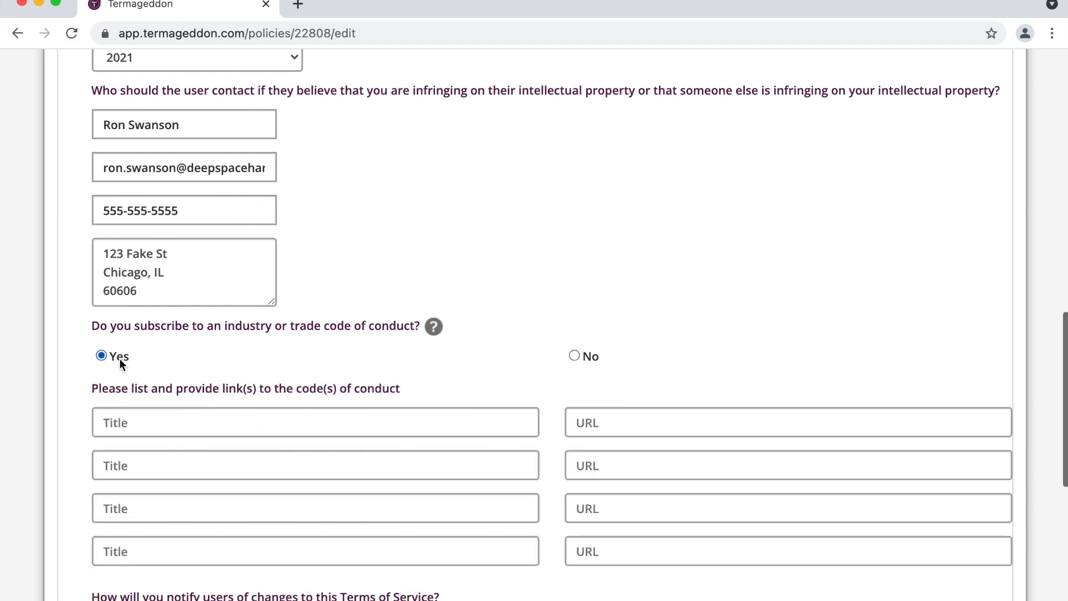
left_click(286, 418)
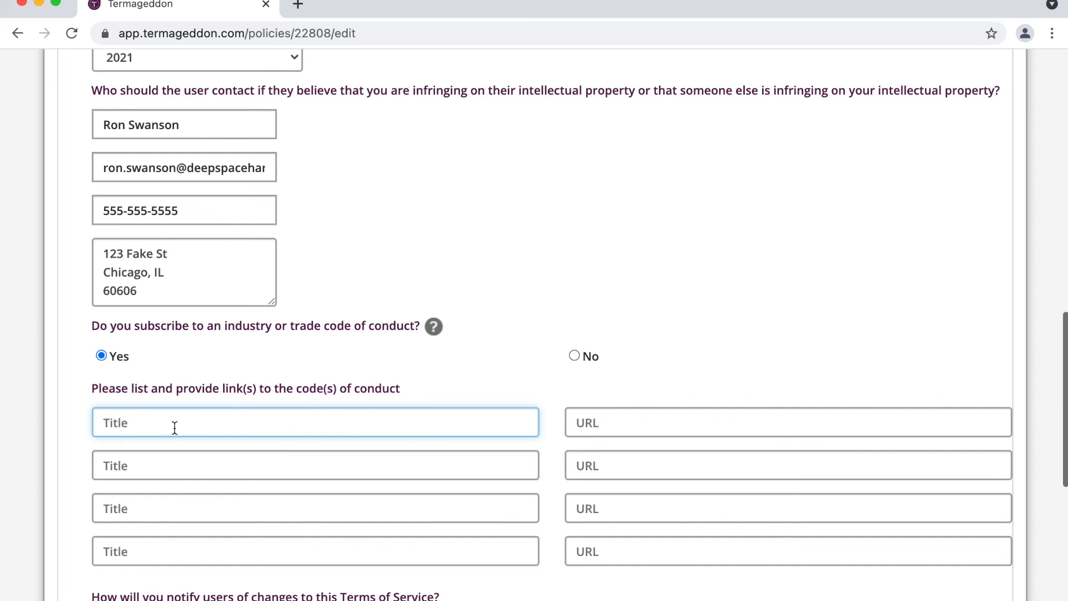
left_click(645, 431)
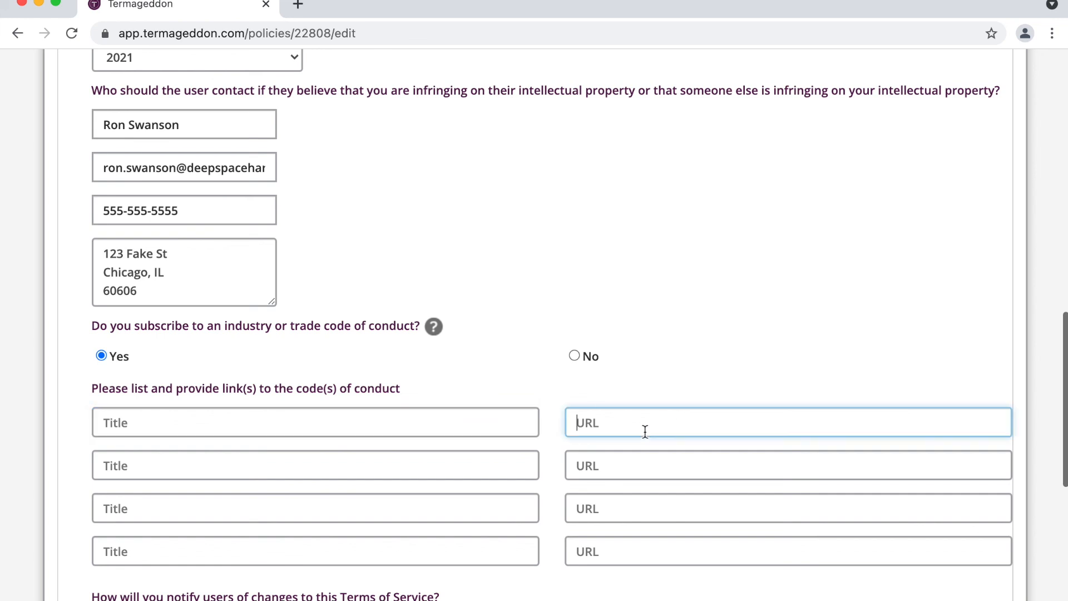
left_click(581, 358)
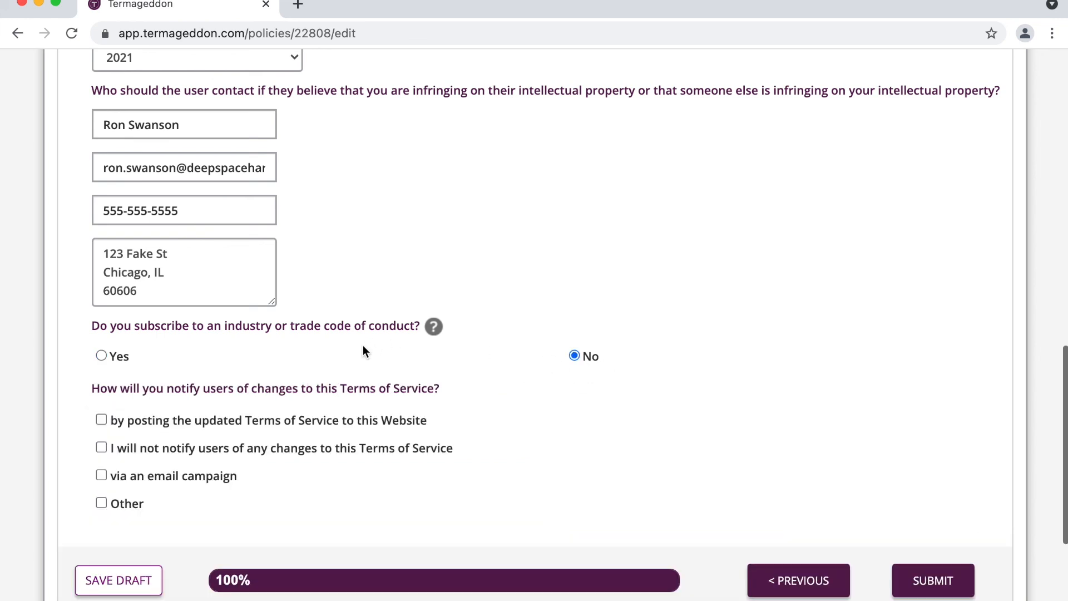
scroll(363, 350, "down", 3)
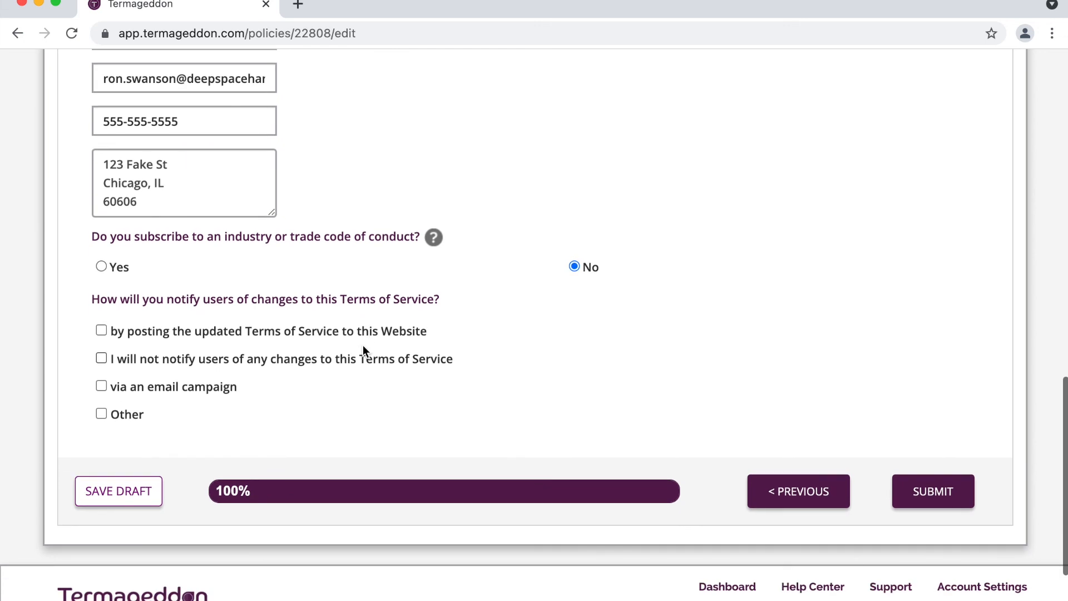
Step: Choose to notify users of changes by posting the updated Terms of Service on the website
triple_click(292, 301)
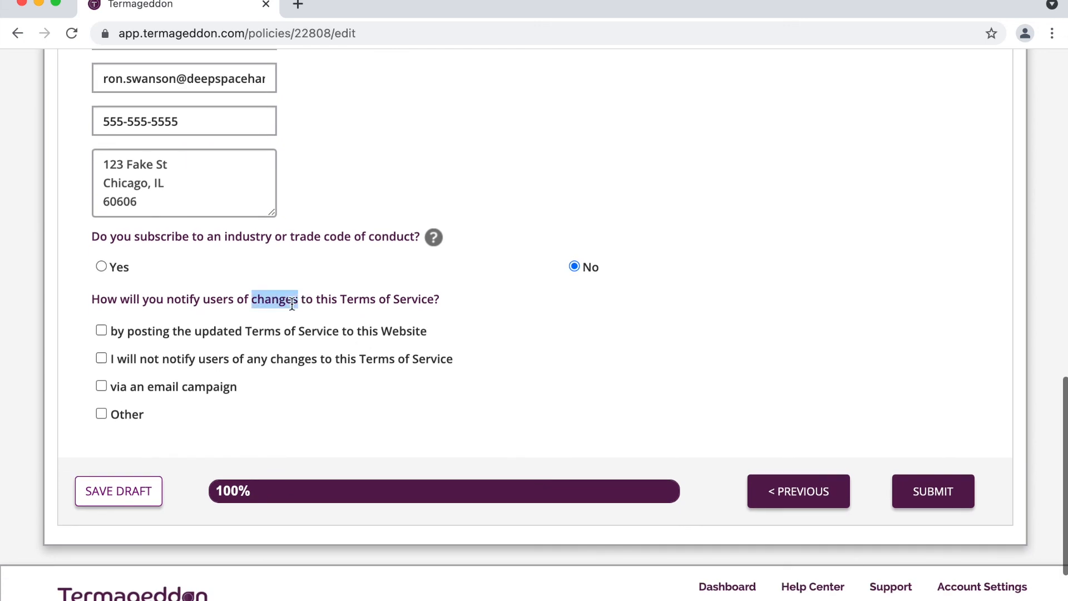
left_click(392, 301)
left_click(316, 333)
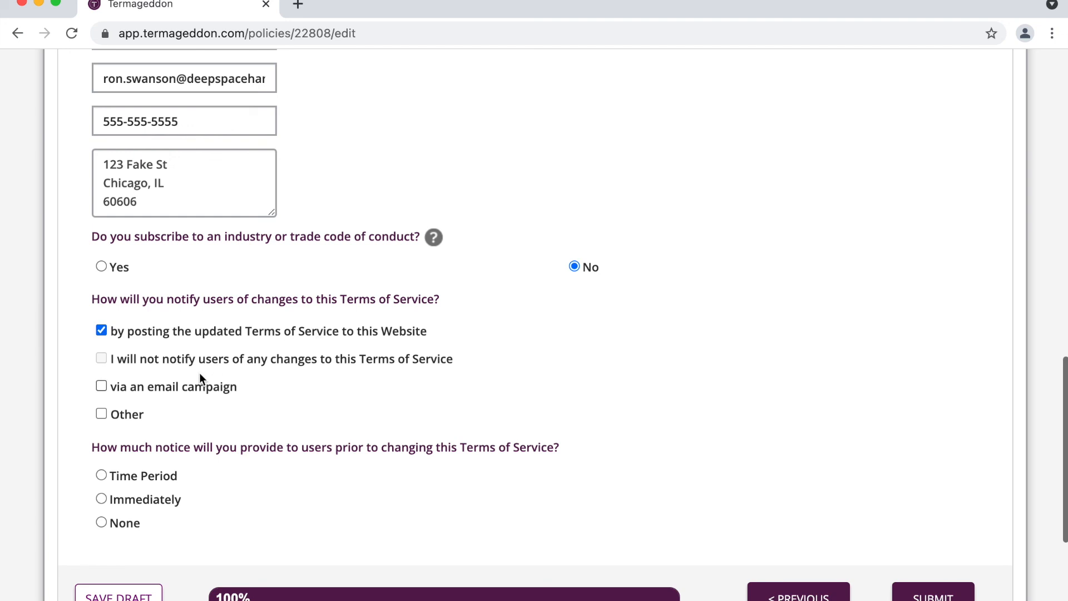
scroll(199, 377, "down", 2)
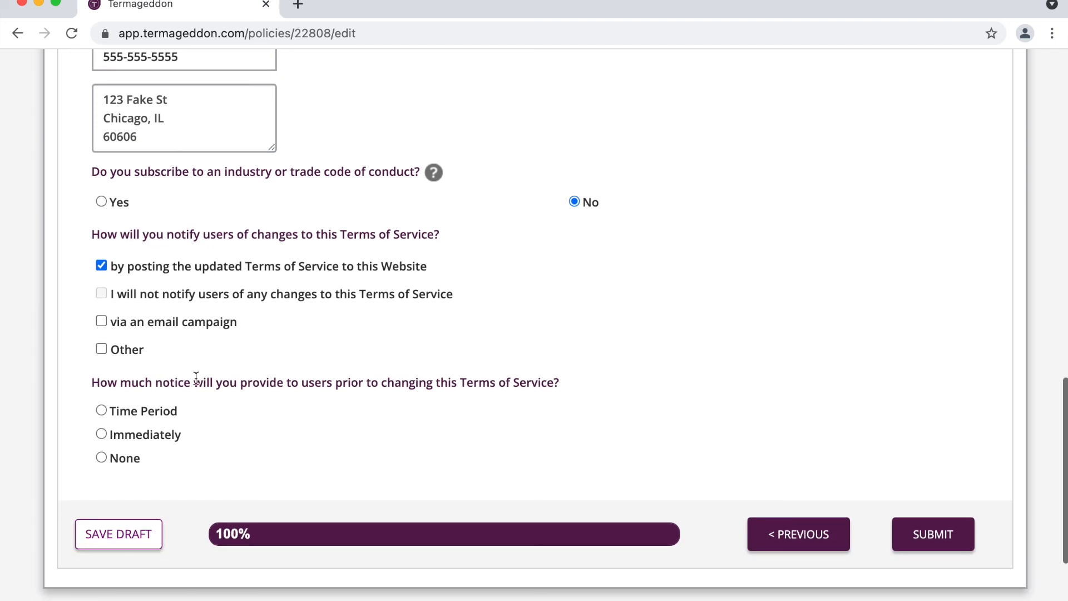
Step: Select None for advance notice of Terms changes, then review the one-embed-code-per-page advice
left_click(136, 459)
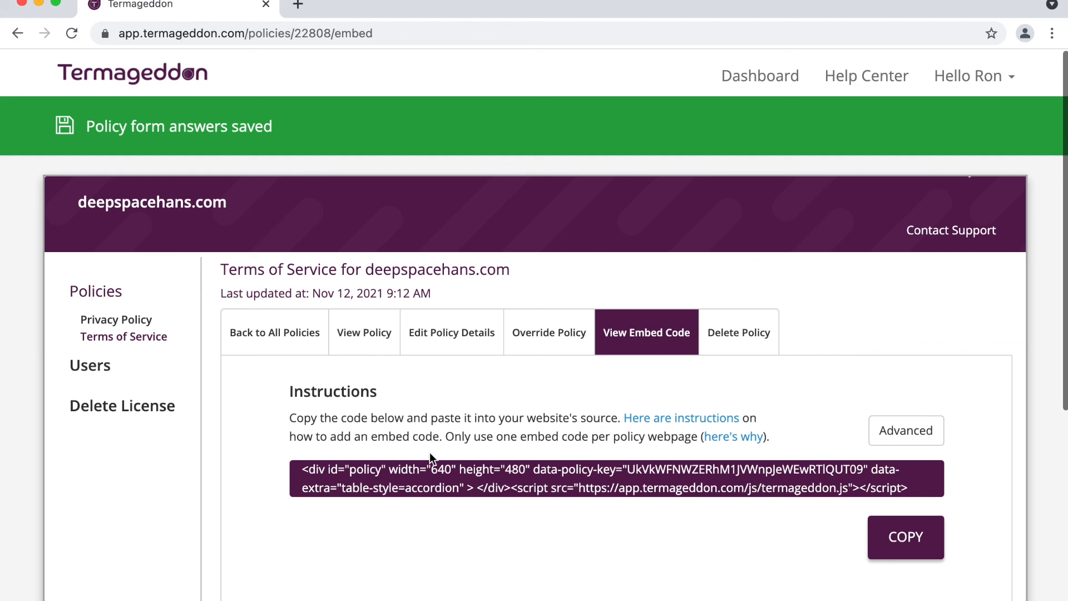
left_click_drag(446, 433, 643, 439)
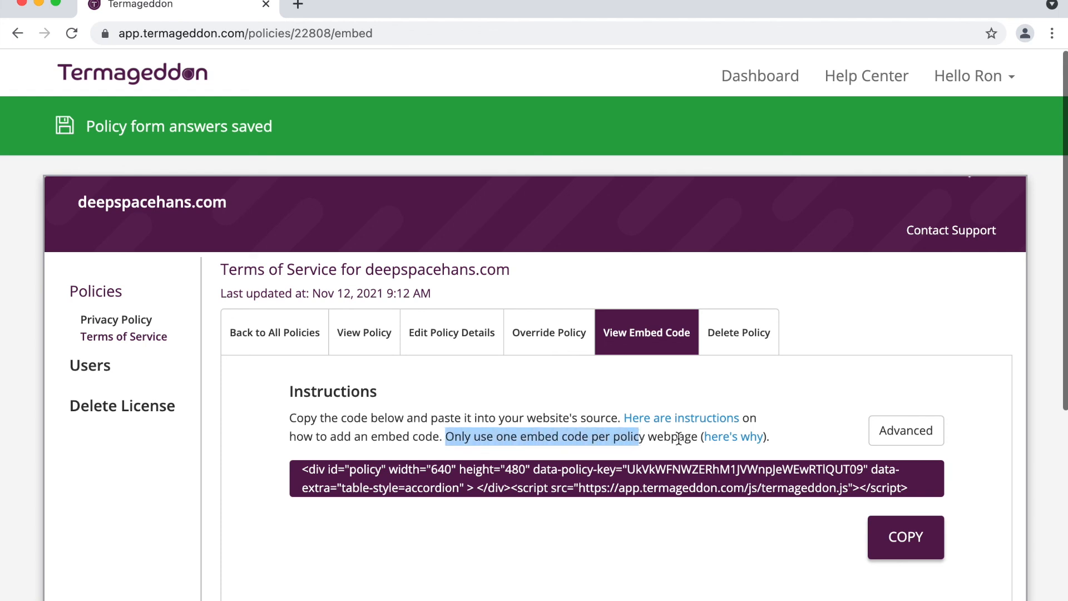
left_click_drag(697, 438, 670, 440)
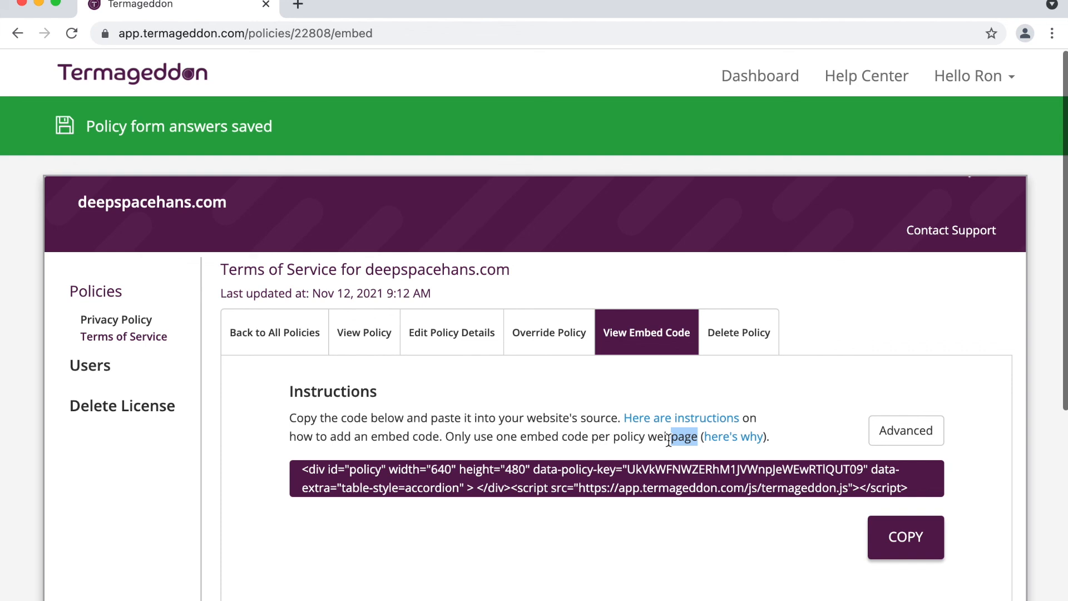
left_click(669, 439)
Step: Open Override Policy and browse the Intro, Pricing and Purchases sections of the deepspacehans.com Terms
left_click(538, 337)
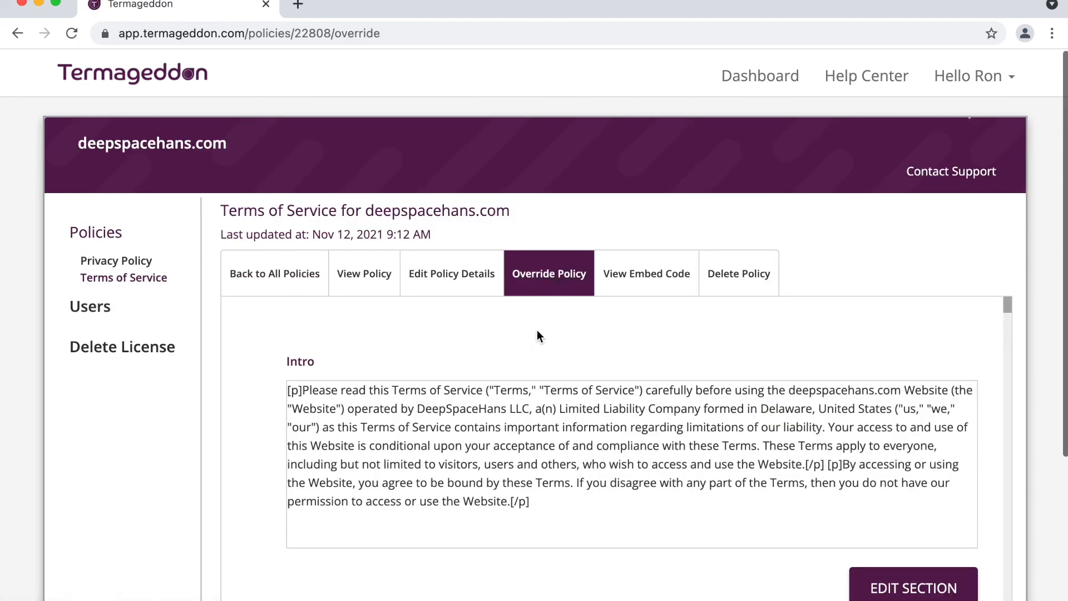
scroll(537, 330, "down", 3)
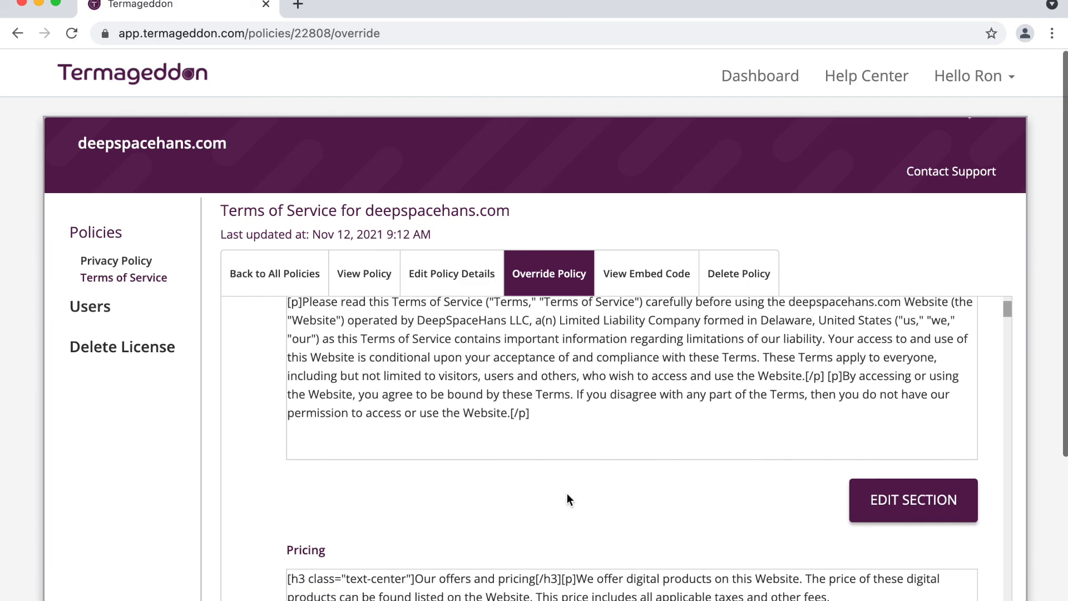
scroll(567, 497, "down", 5)
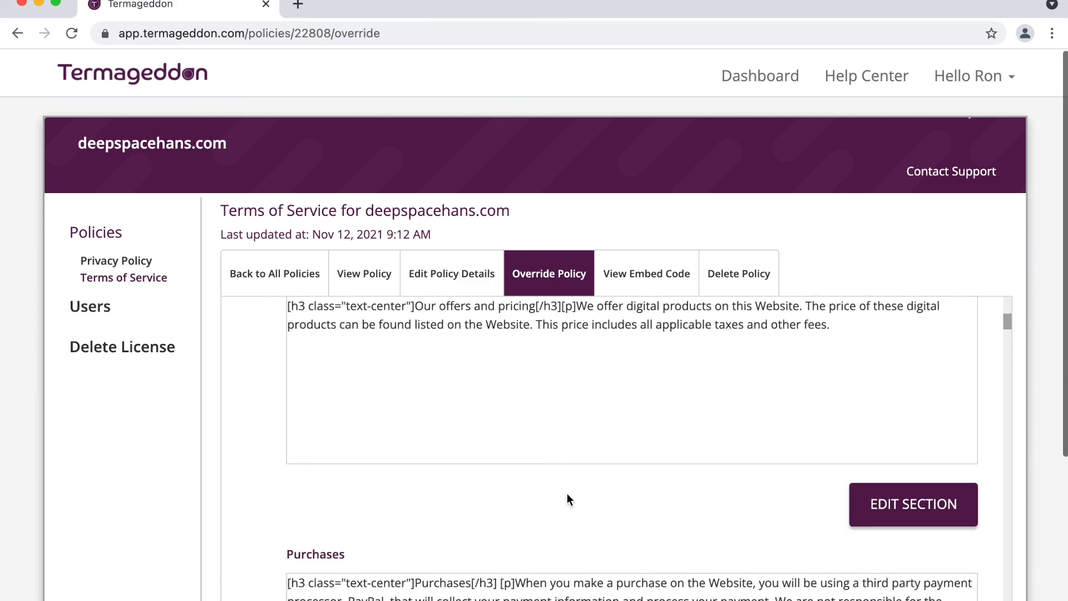
scroll(567, 495, "up", 5)
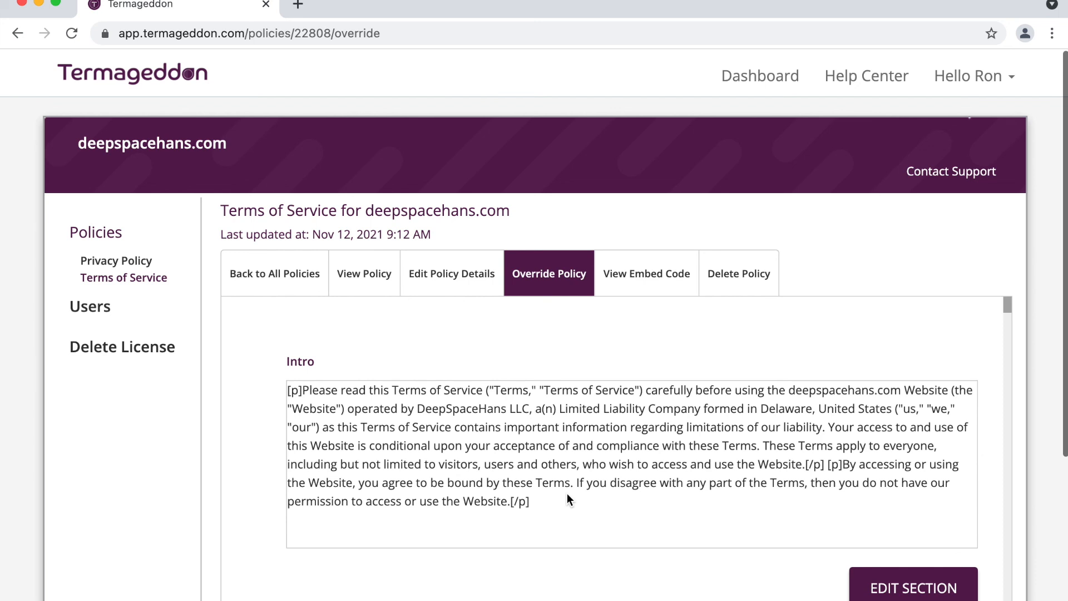
scroll(568, 497, "down", 1)
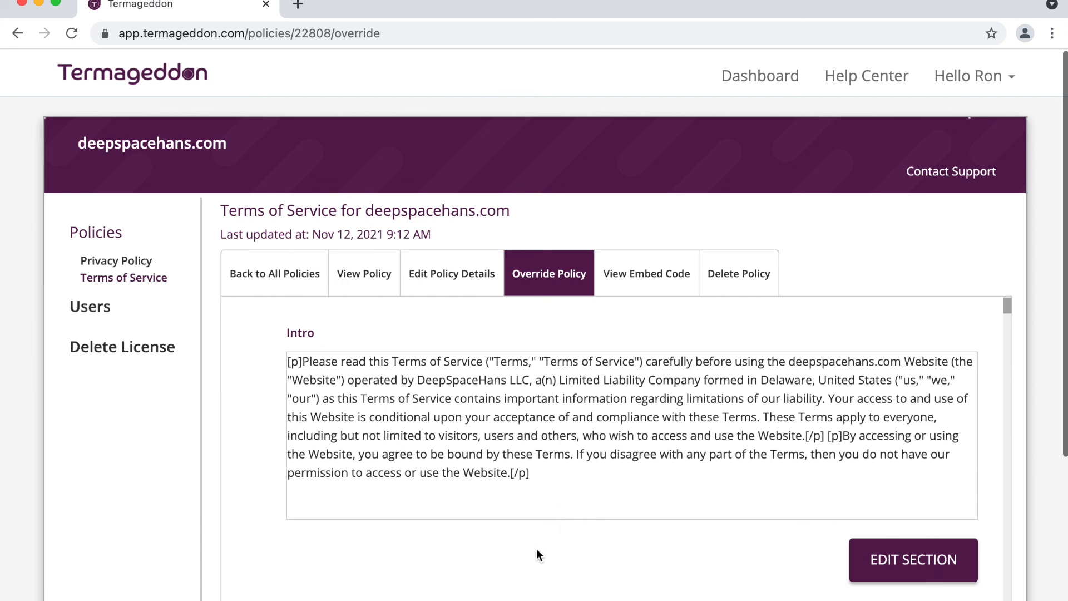
scroll(537, 548, "up", 1)
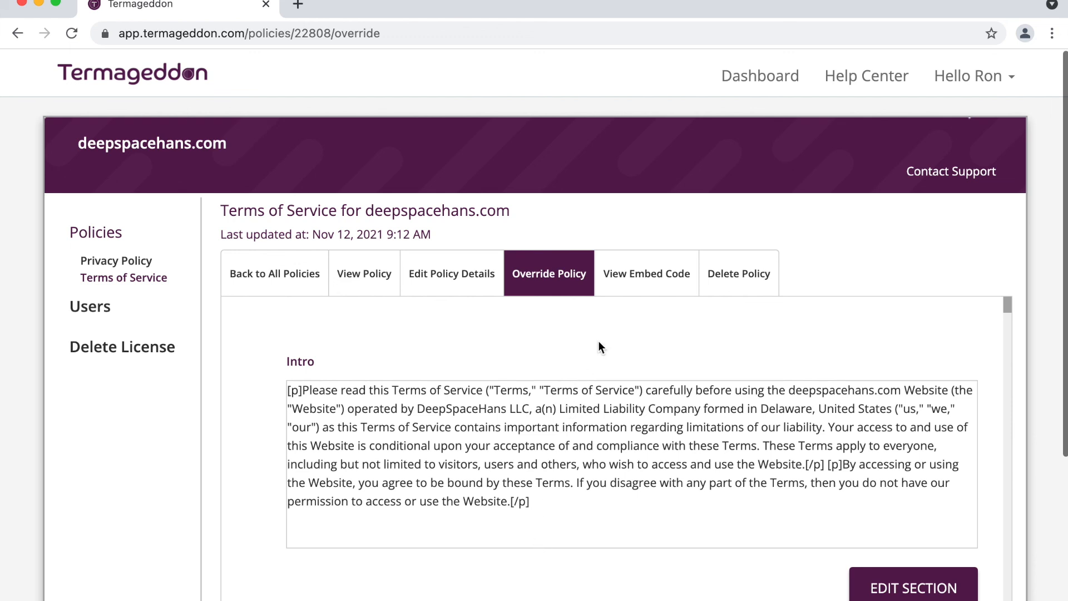